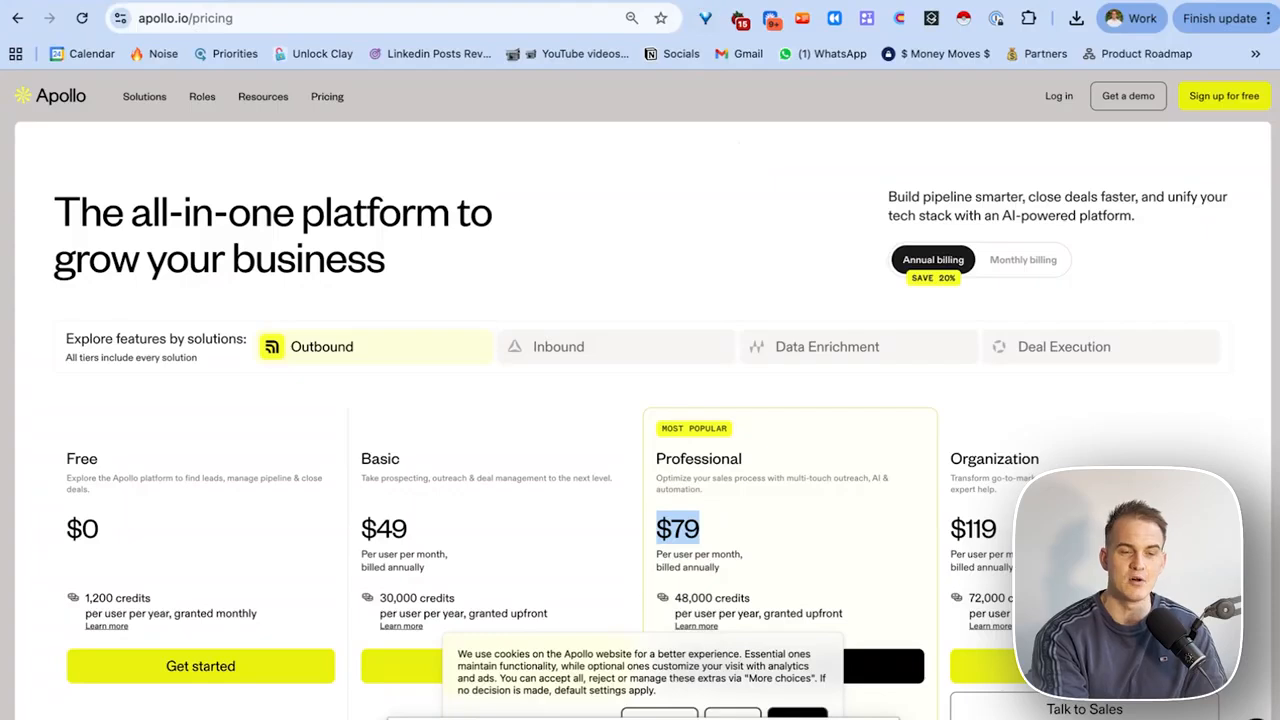
# Switch to the Apollo app, search all settings for "deliver" and open the Deliverability suite overview.
pyautogui.click(630, 1)
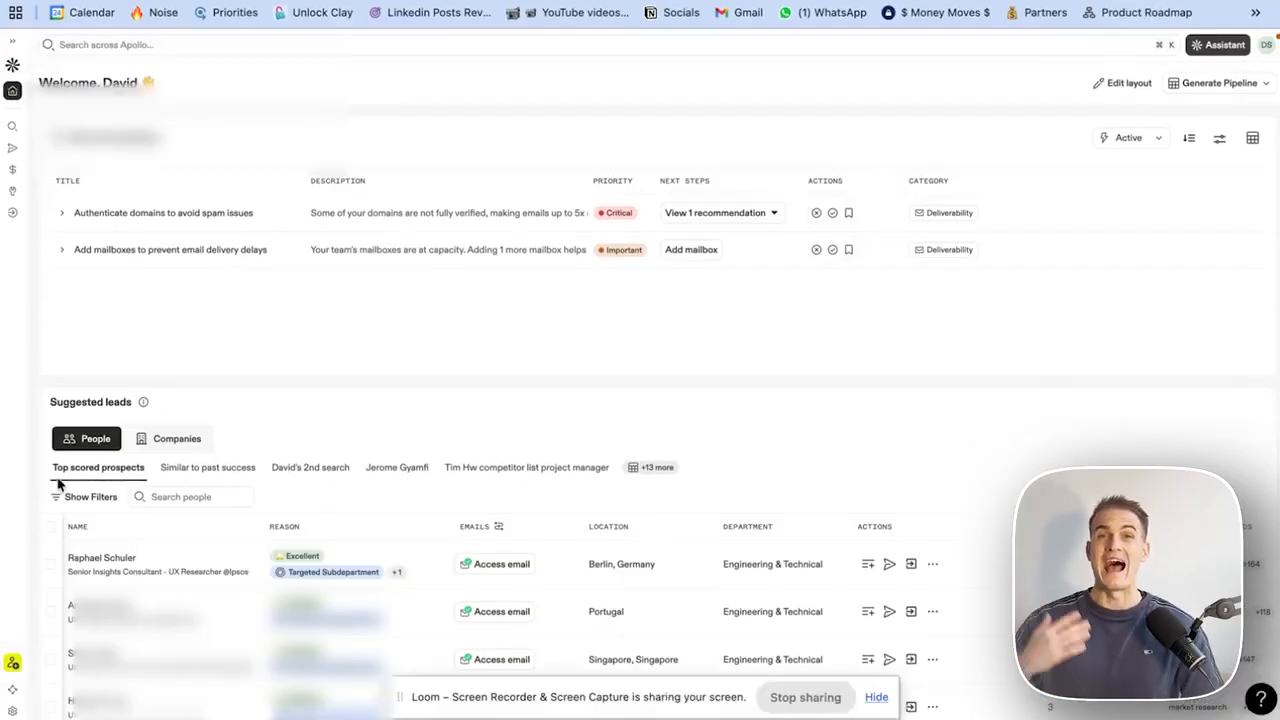
pyautogui.click(13, 710)
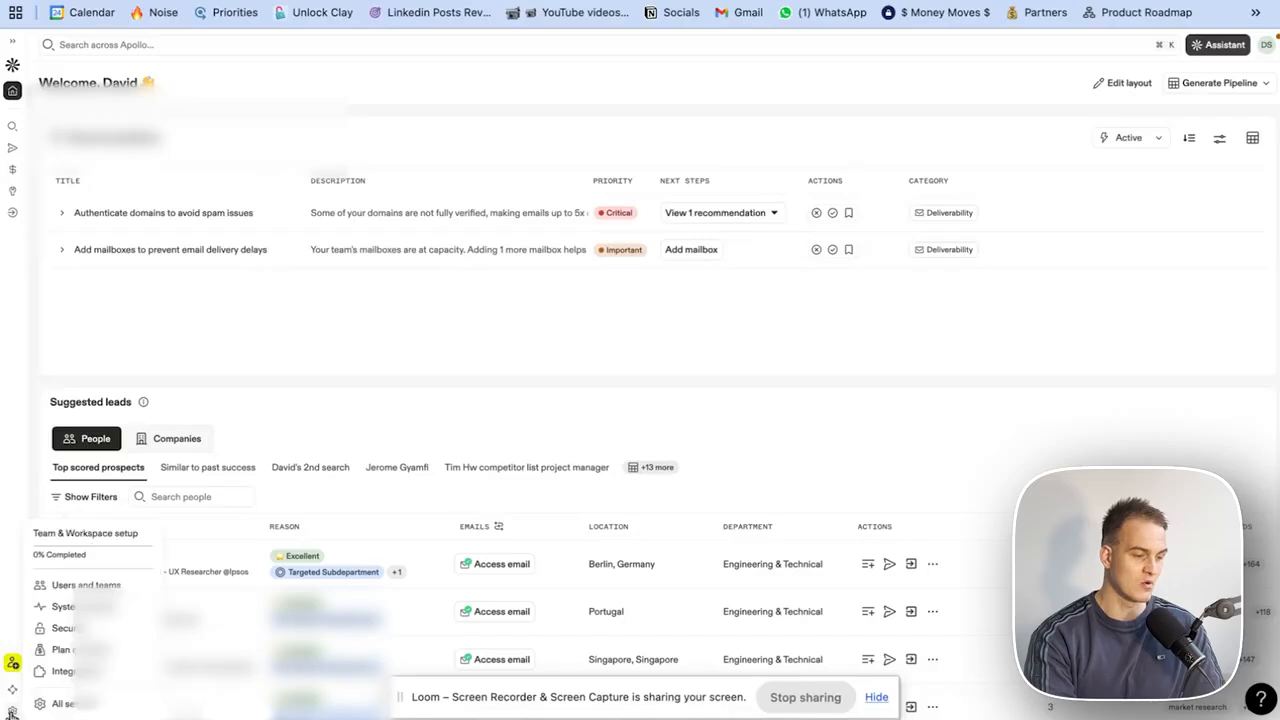
pyautogui.click(76, 704)
pyautogui.write('deliverability')
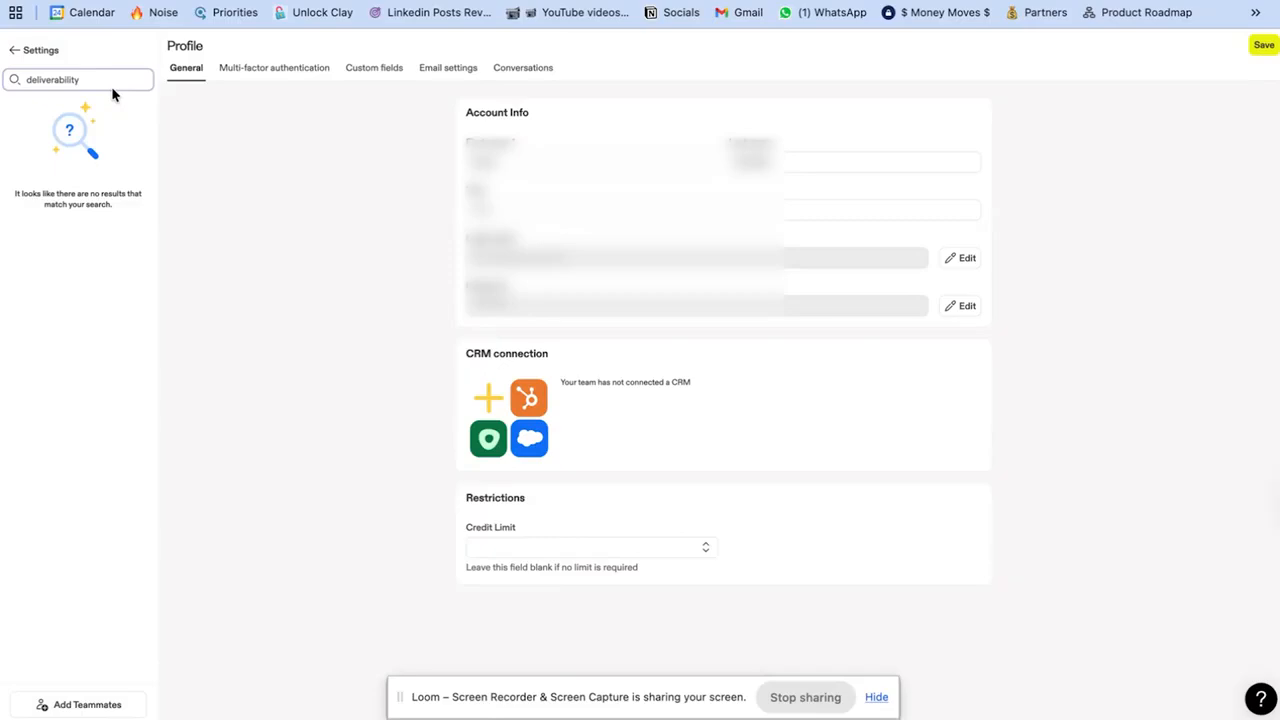
pyautogui.press('BackSpace')
pyautogui.press('BackSpace')
pyautogui.press('BackSpace')
pyautogui.press('BackSpace')
pyautogui.press('BackSpace')
pyautogui.press('BackSpace')
pyautogui.press('BackSpace')
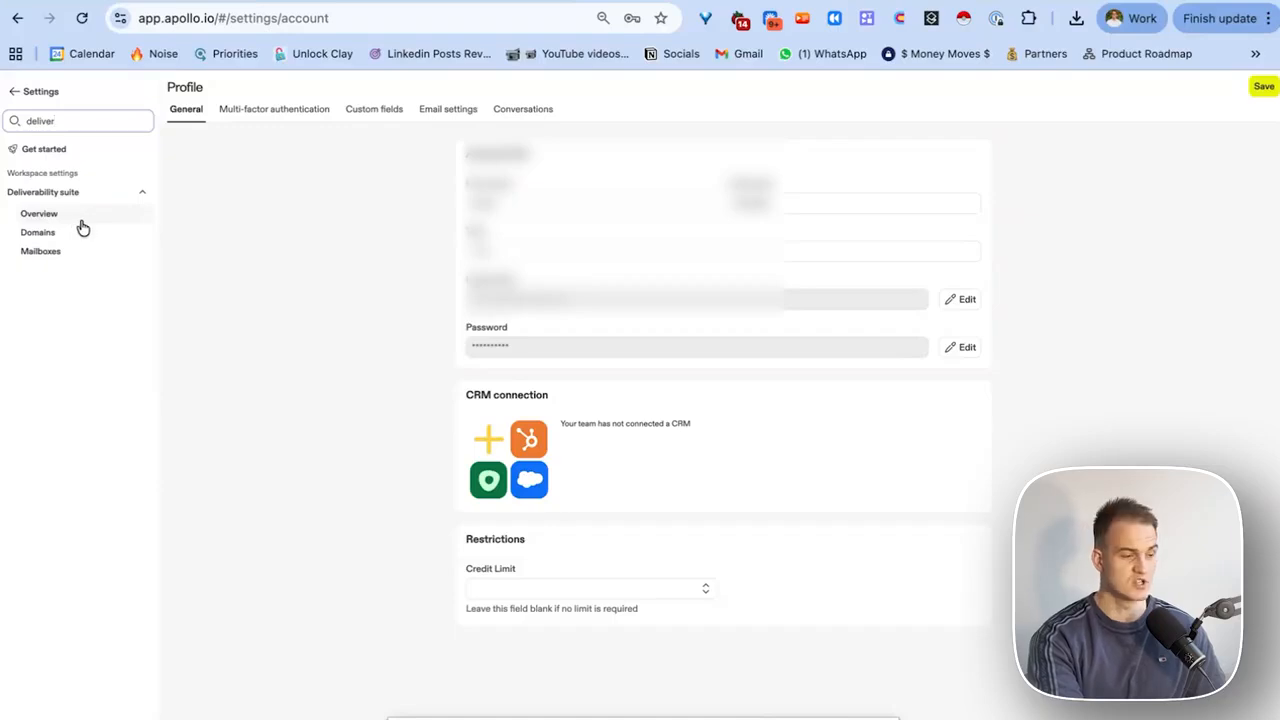
pyautogui.click(80, 219)
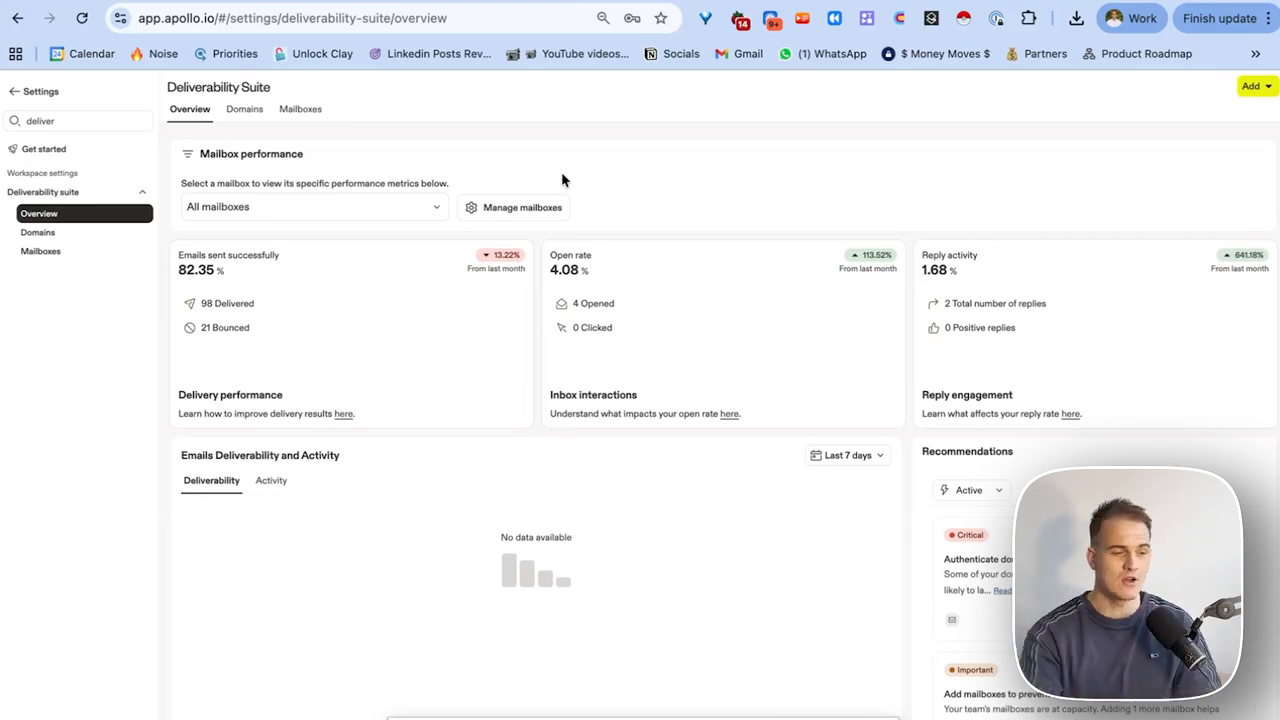
# From the domains page, start adding a mailbox with the option to purchase domains and/or mailboxes.
pyautogui.click(245, 117)
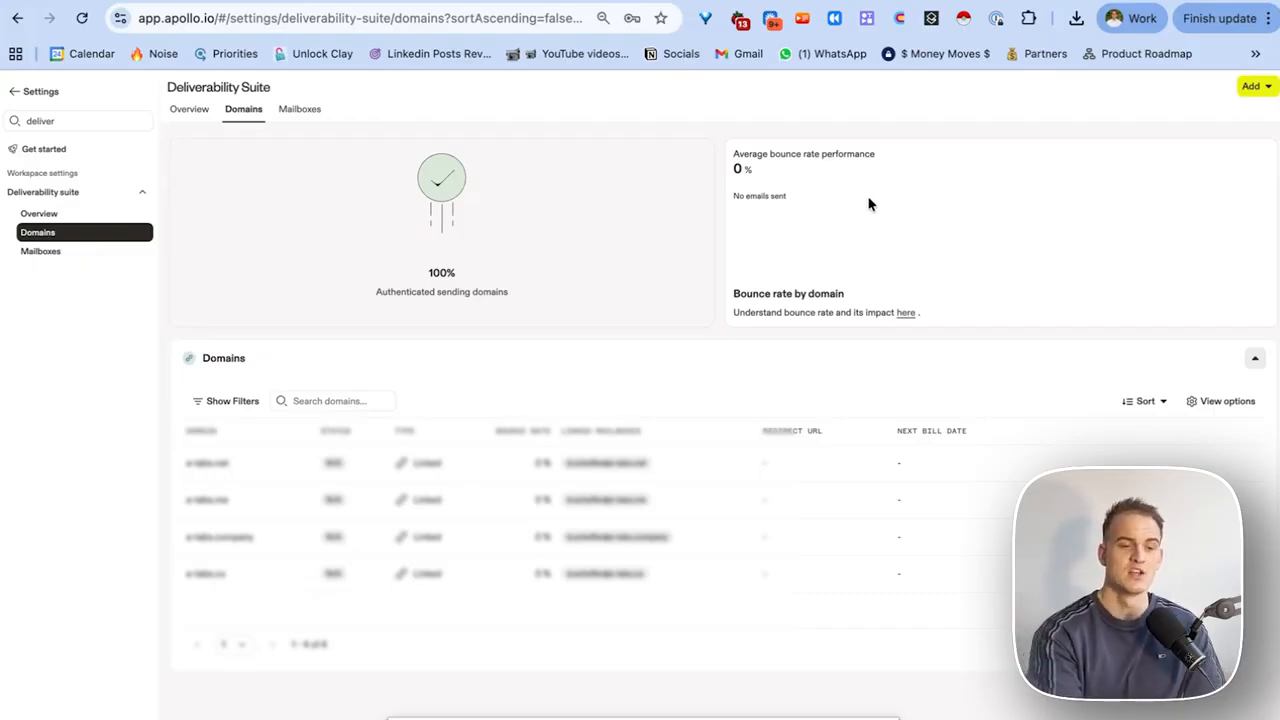
pyautogui.click(1252, 87)
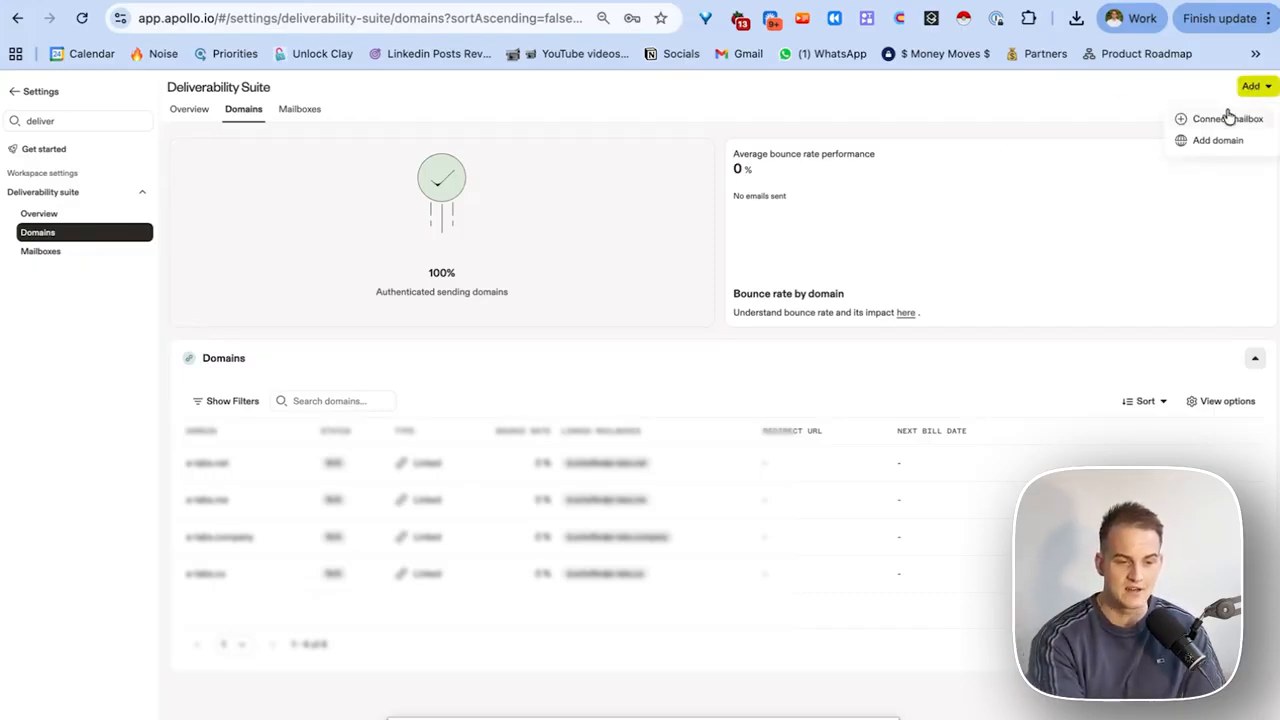
pyautogui.click(1228, 119)
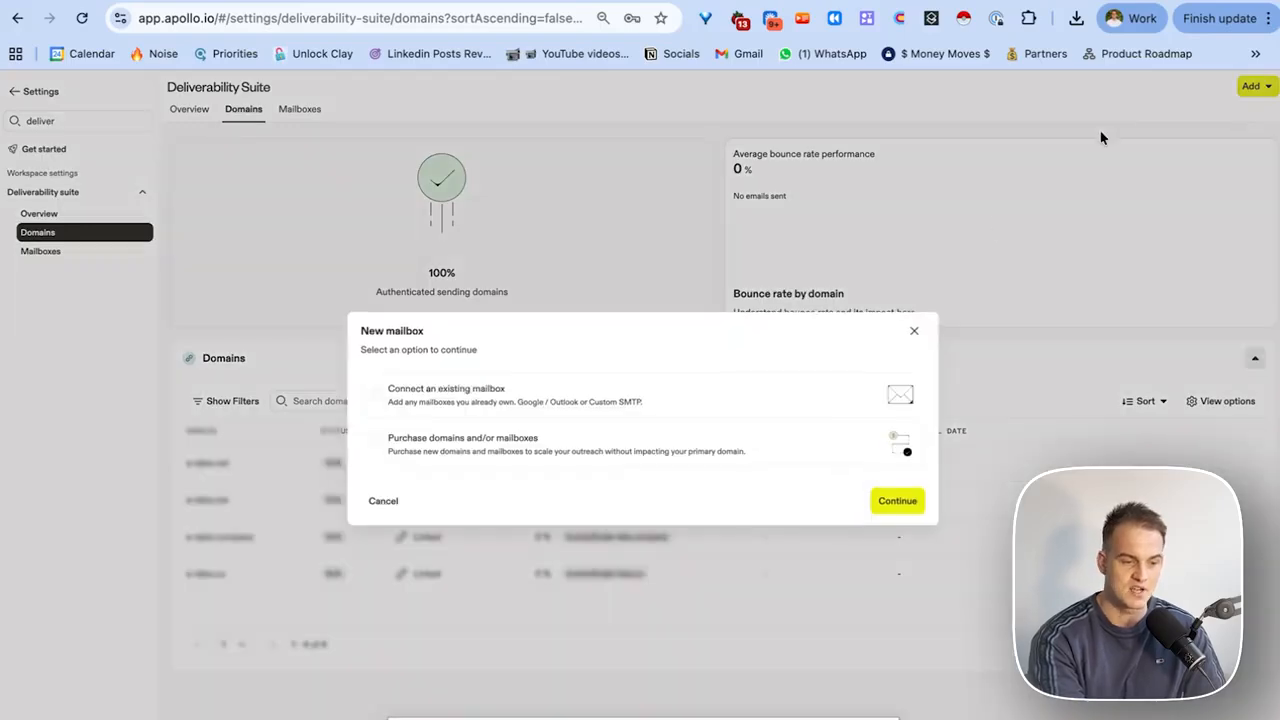
pyautogui.click(378, 396)
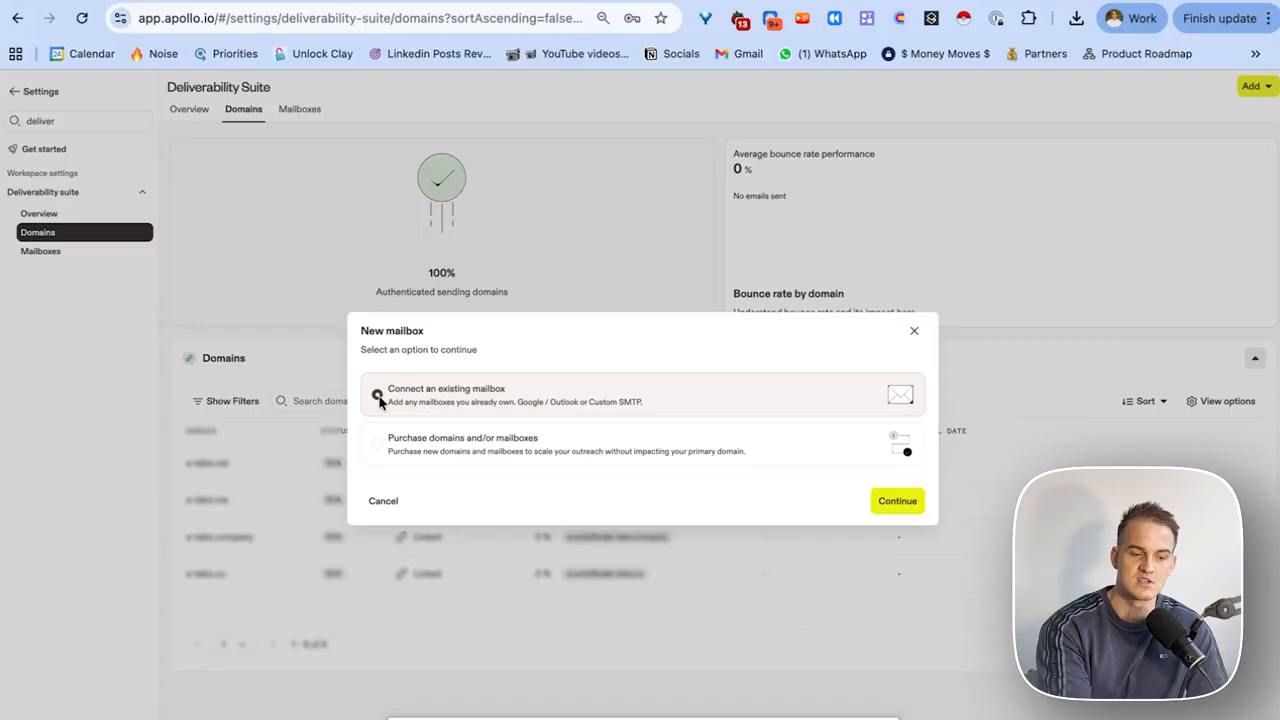
pyautogui.click(378, 447)
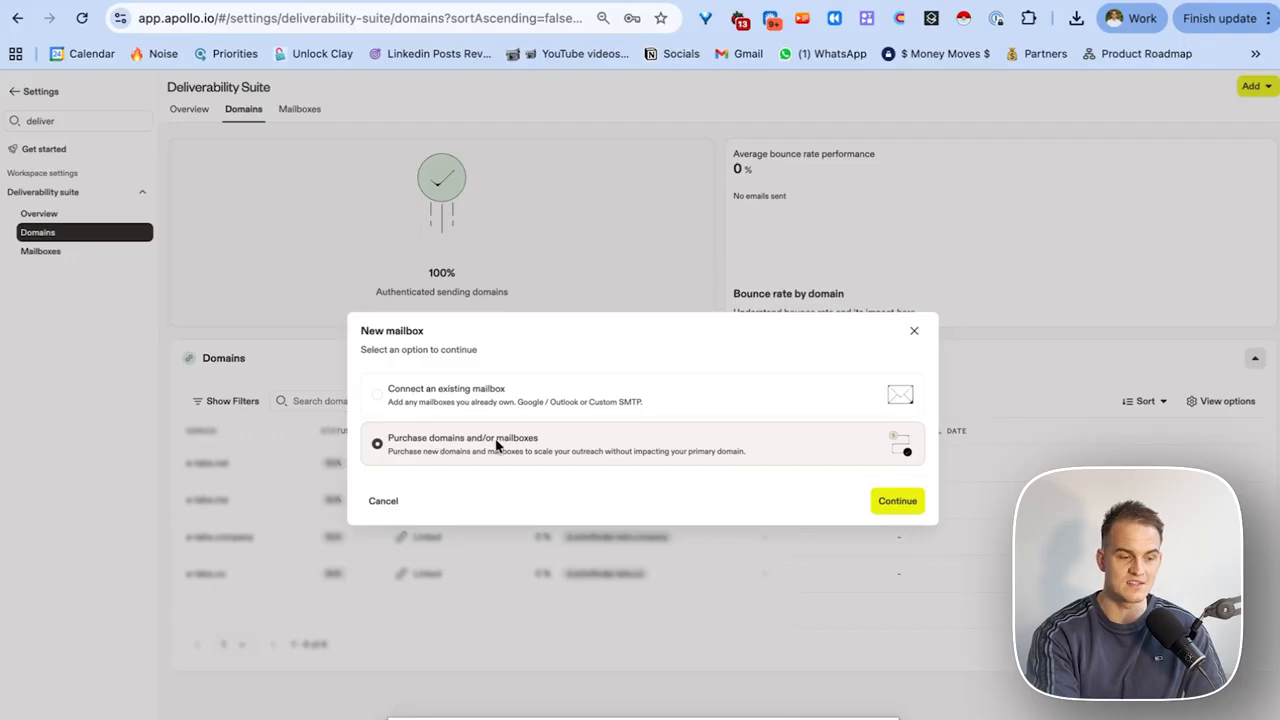
pyautogui.click(886, 504)
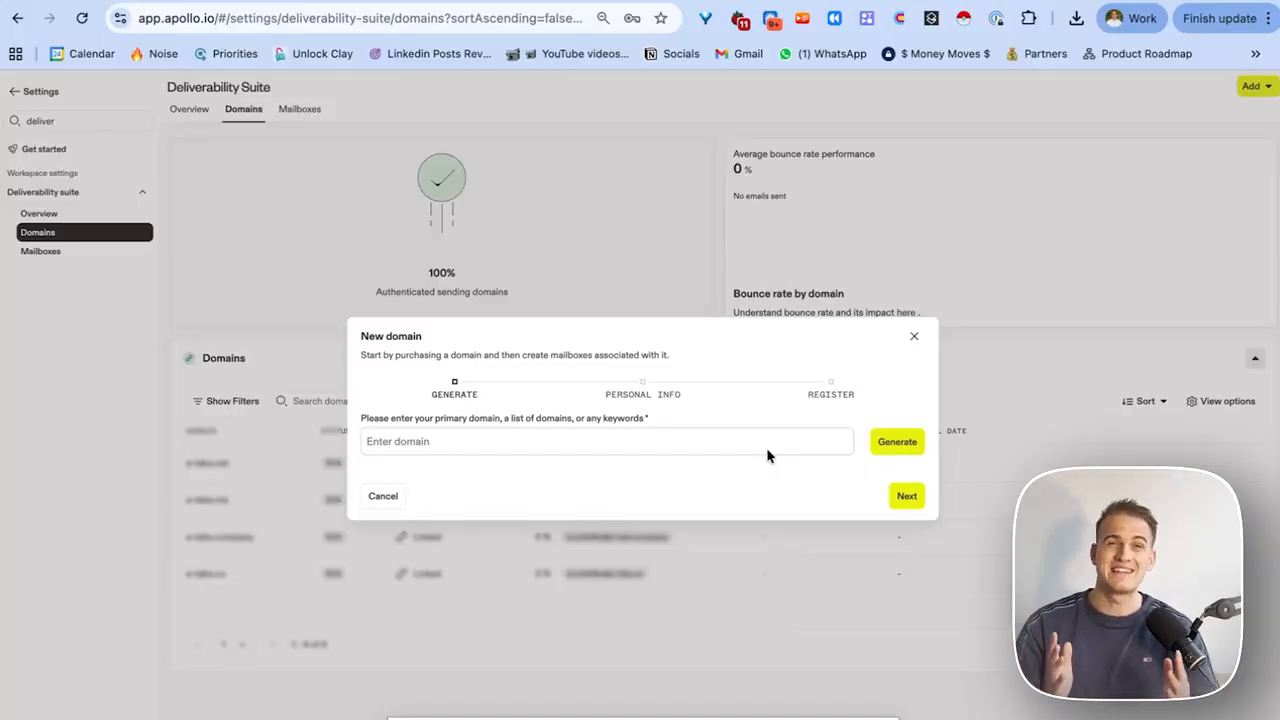
# Generate new domain suggestions based on the primary domain unlockclay.com.
pyautogui.click(561, 442)
pyautogui.write('unl')
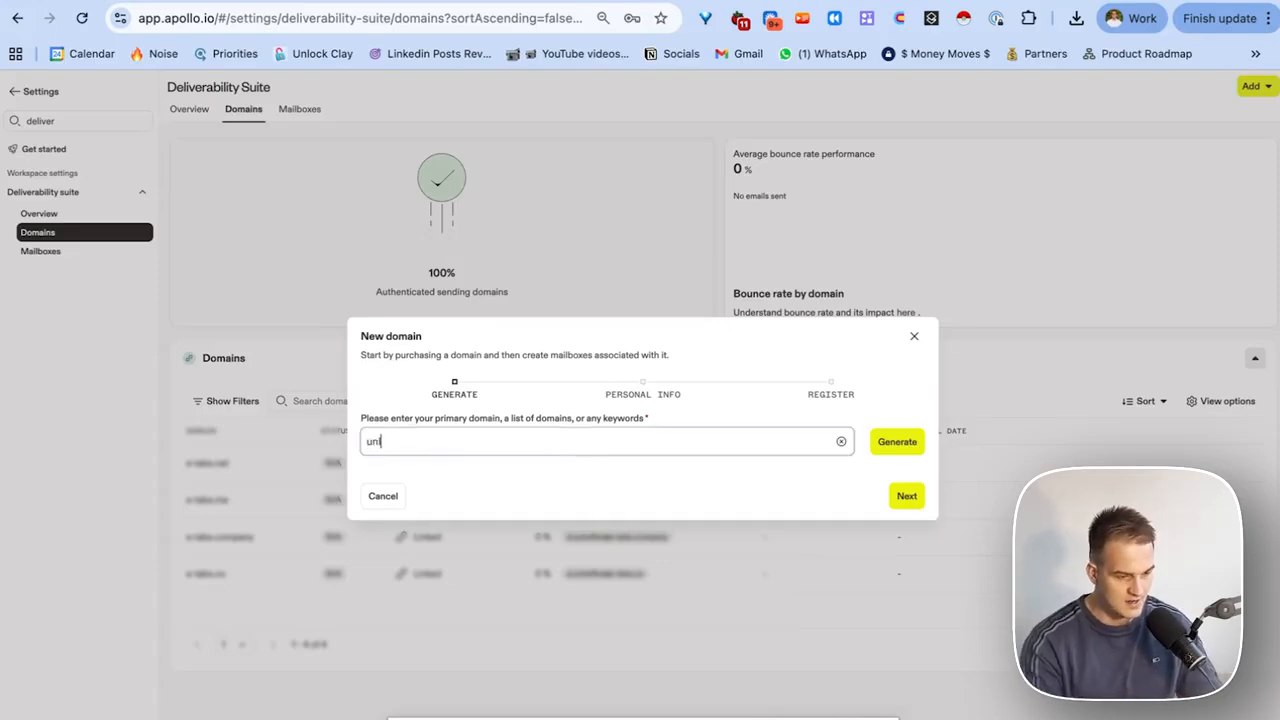
pyautogui.write('ockclay.com')
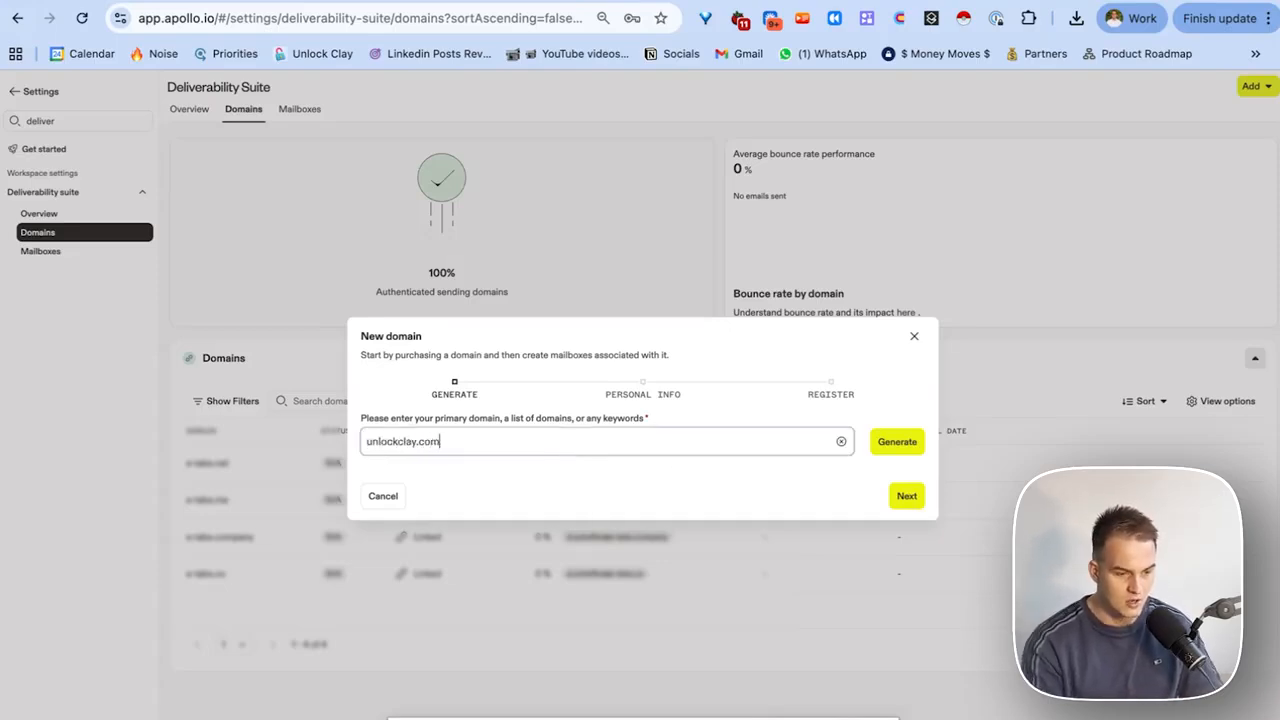
pyautogui.click(903, 443)
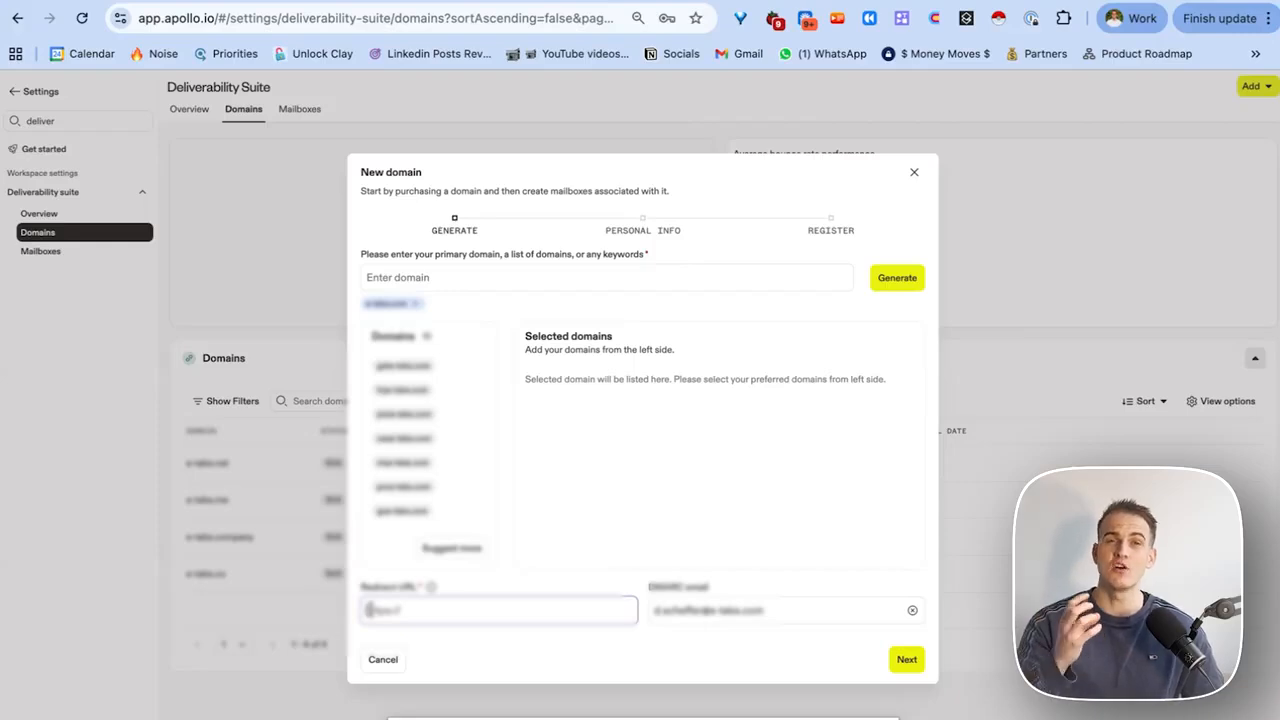
pyautogui.press('super+v')
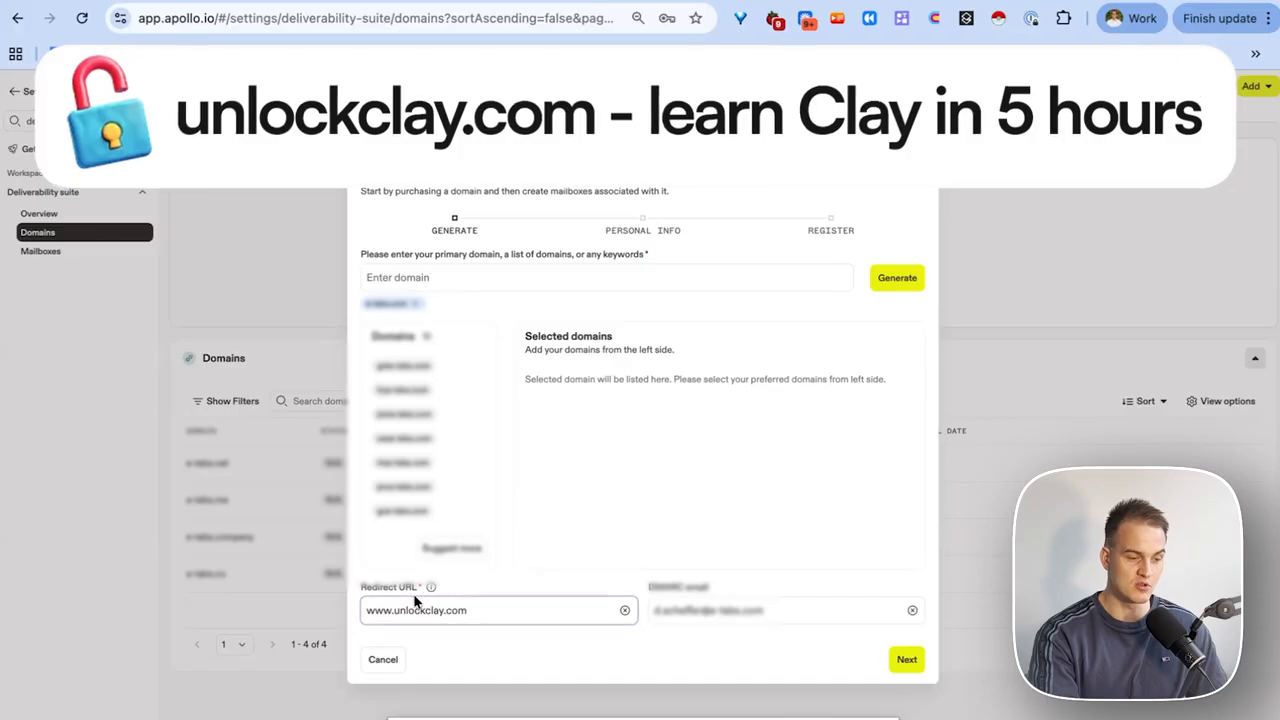
pyautogui.moveTo(392, 610); pyautogui.dragTo(474, 605)
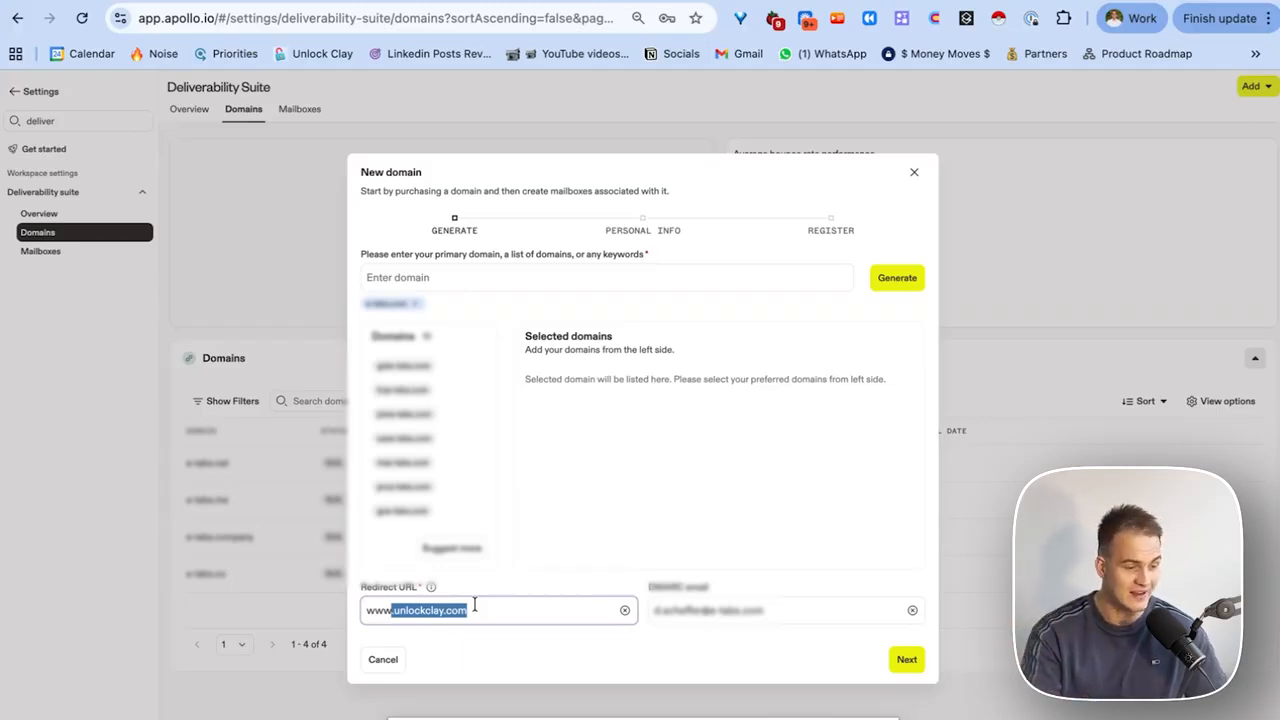
pyautogui.click(474, 608)
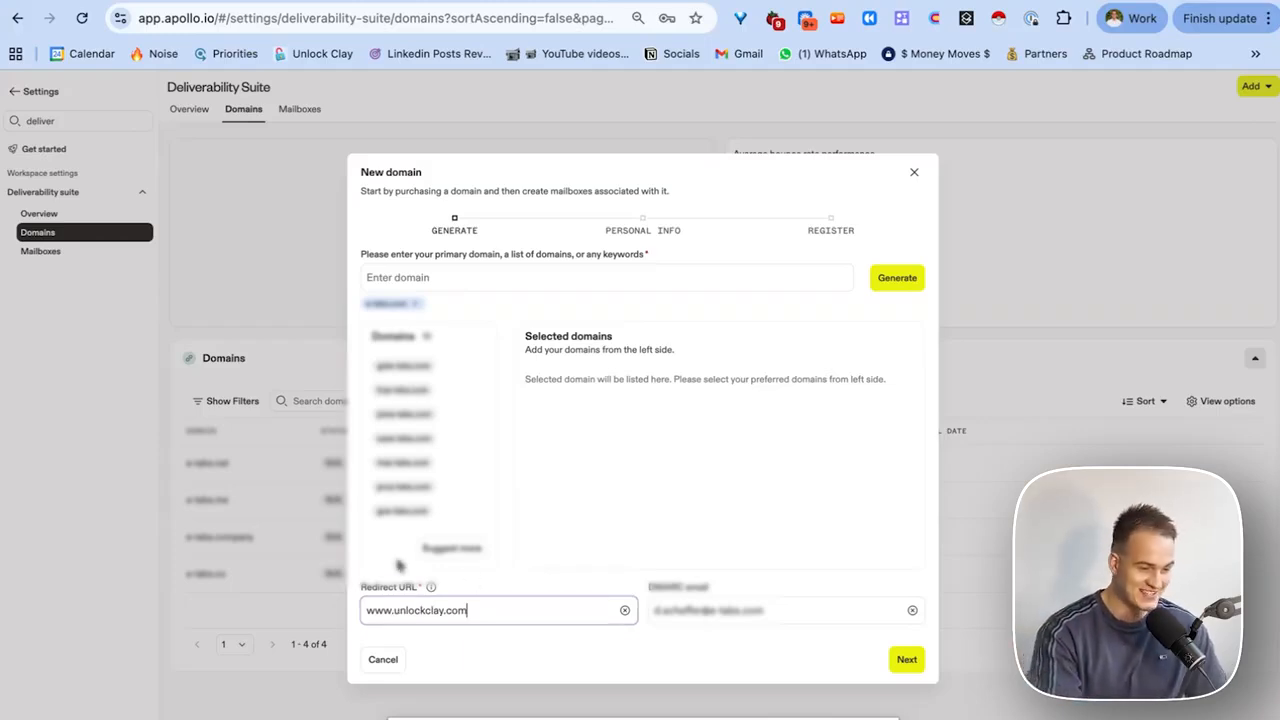
pyautogui.click(363, 611)
pyautogui.click(469, 610)
pyautogui.moveTo(478, 611); pyautogui.dragTo(365, 611)
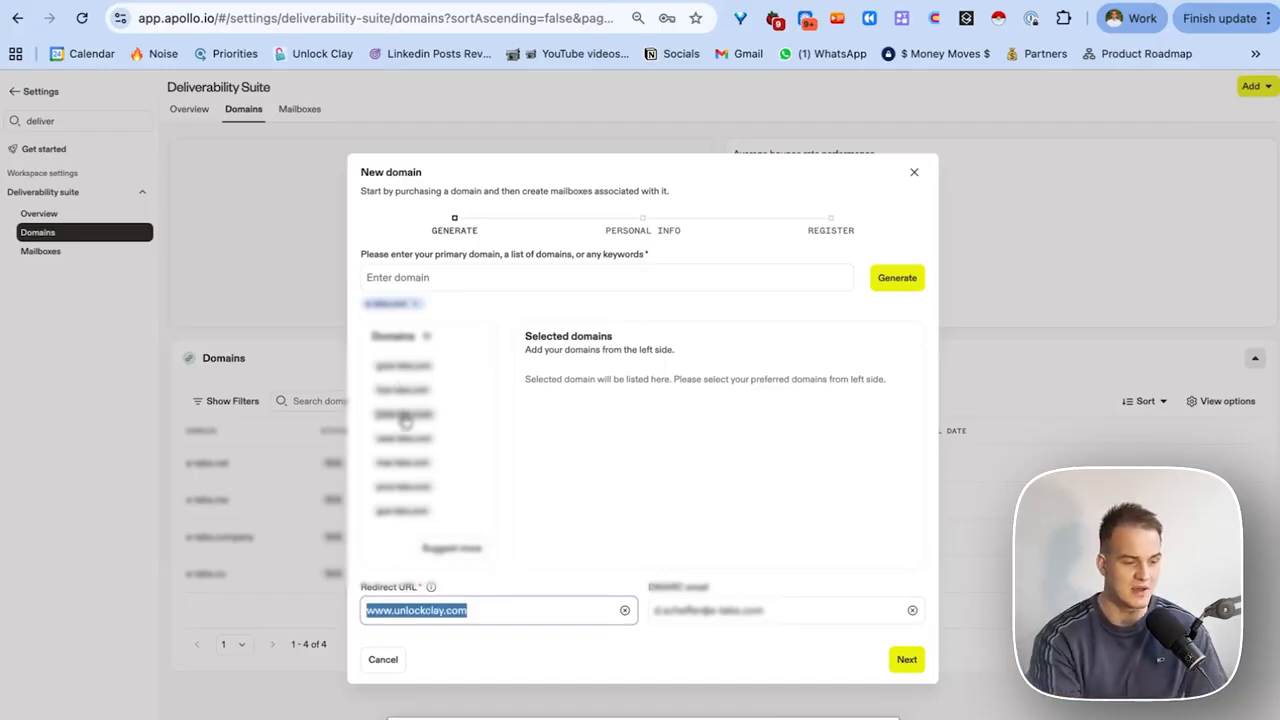
pyautogui.click(396, 612)
pyautogui.moveTo(366, 612); pyautogui.dragTo(491, 620)
pyautogui.click(402, 609)
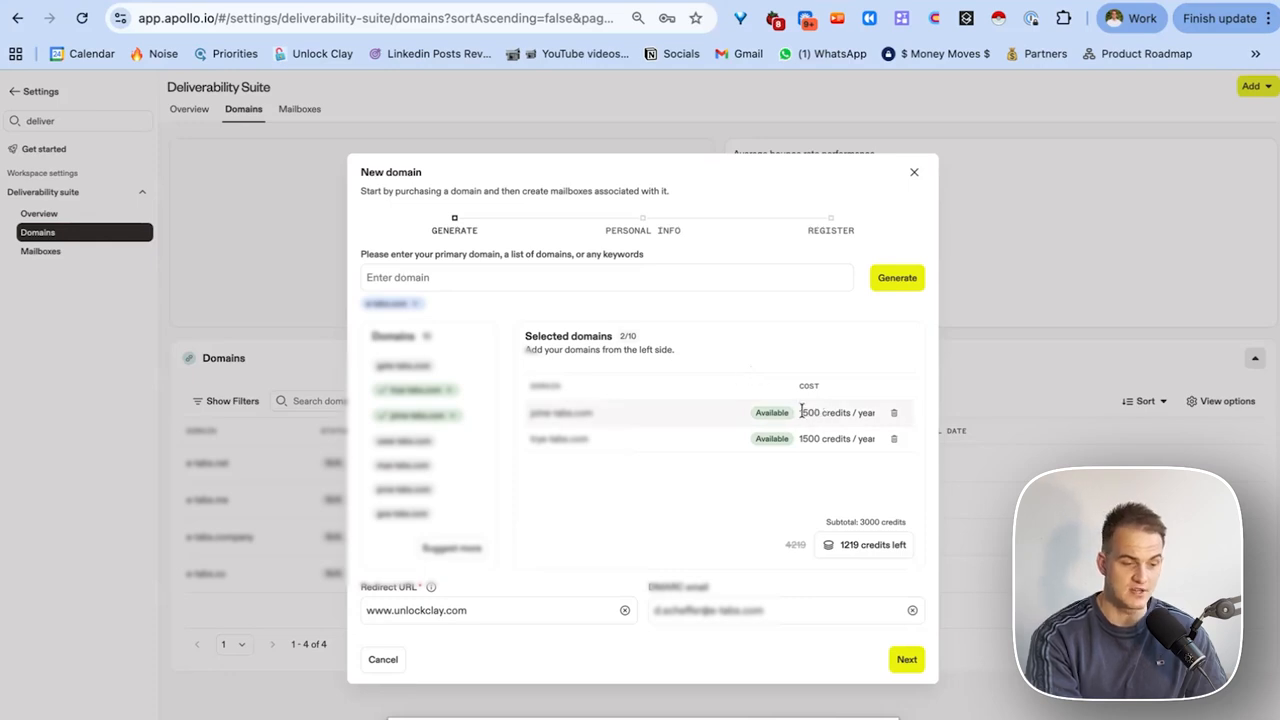
# Take the two selected domains through to the registration review and close the purchase without registering them.
pyautogui.moveTo(799, 412); pyautogui.dragTo(860, 412)
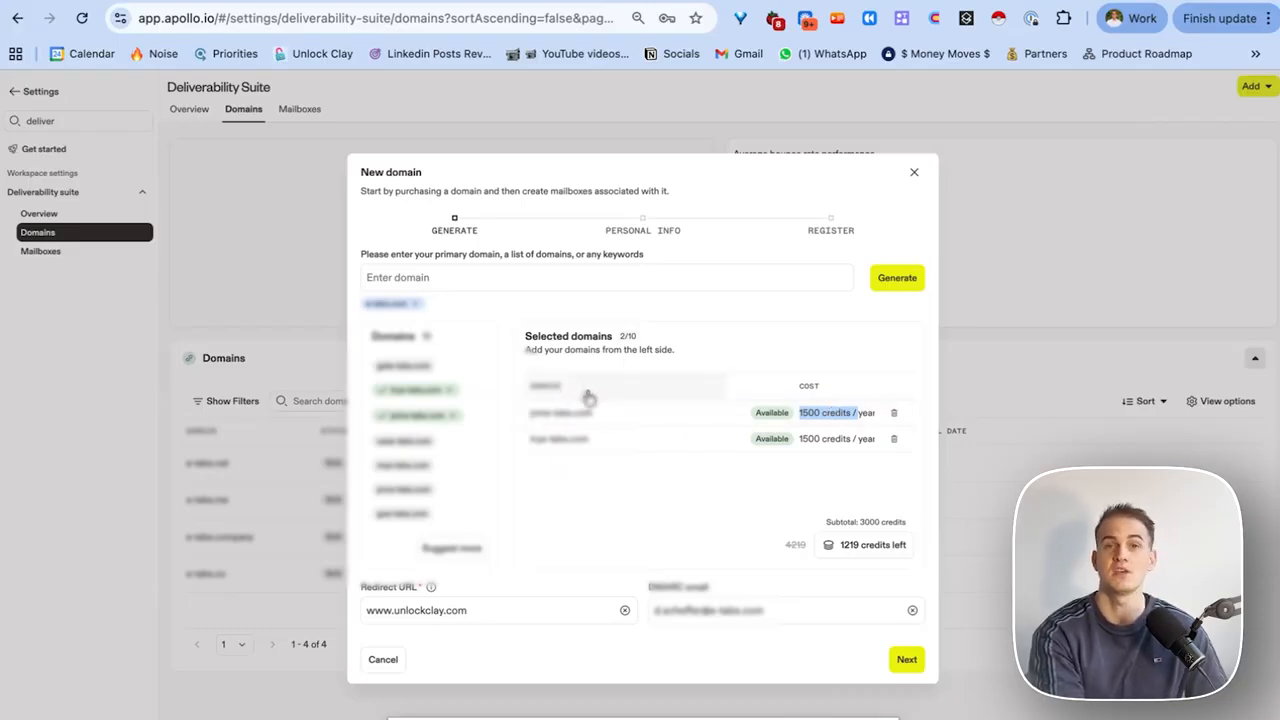
pyautogui.click(907, 661)
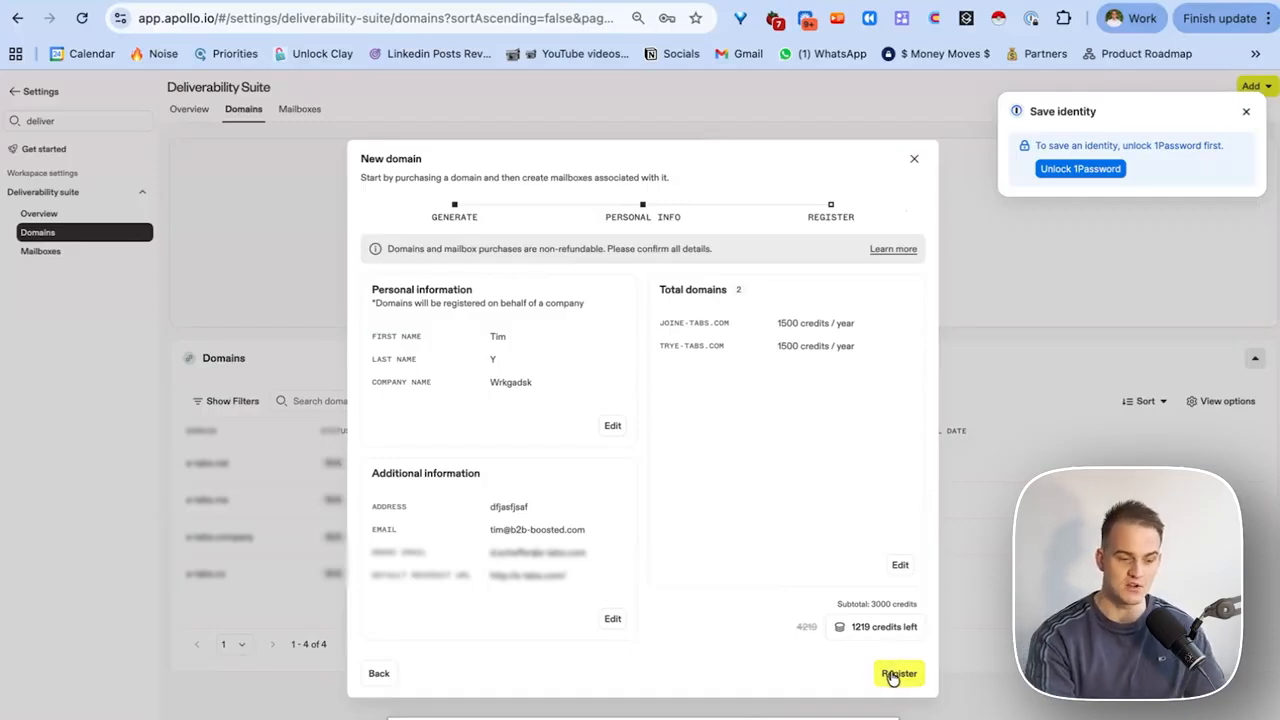
pyautogui.click(908, 163)
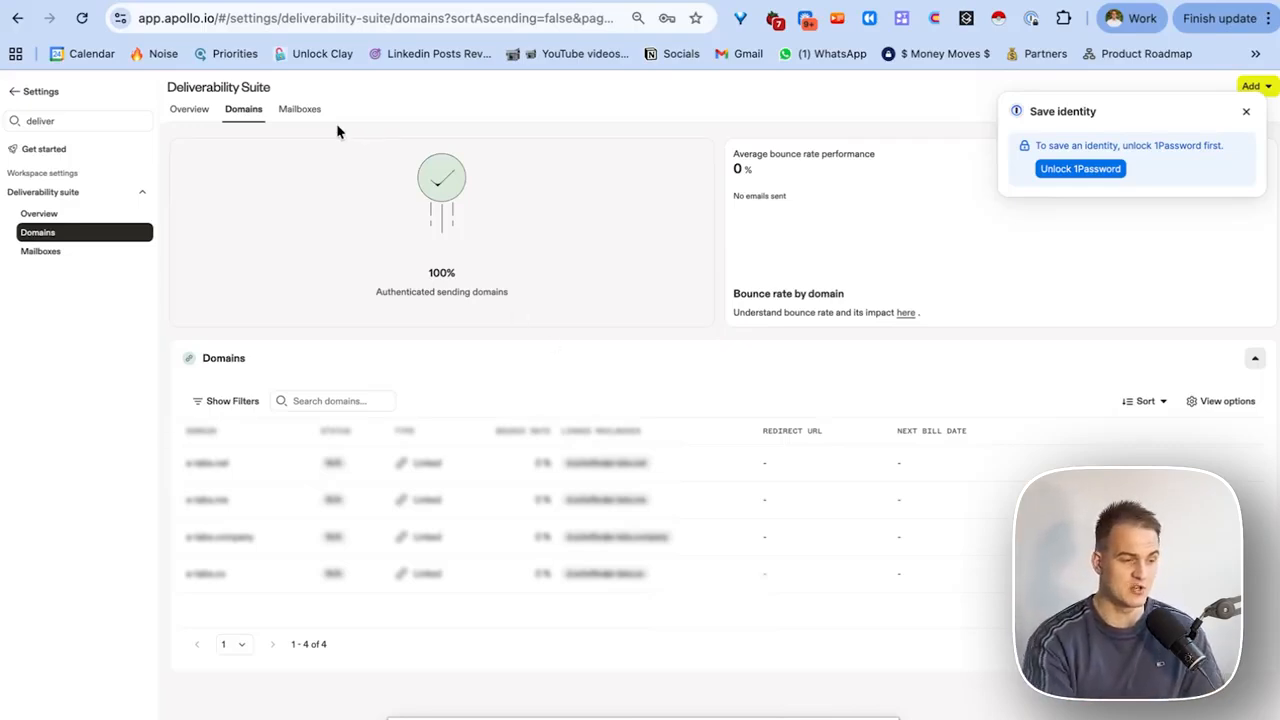
# Open the mailboxes page, dismiss the save-identity prompt, and try the purchase option for a new mailbox before cancelling.
pyautogui.click(310, 114)
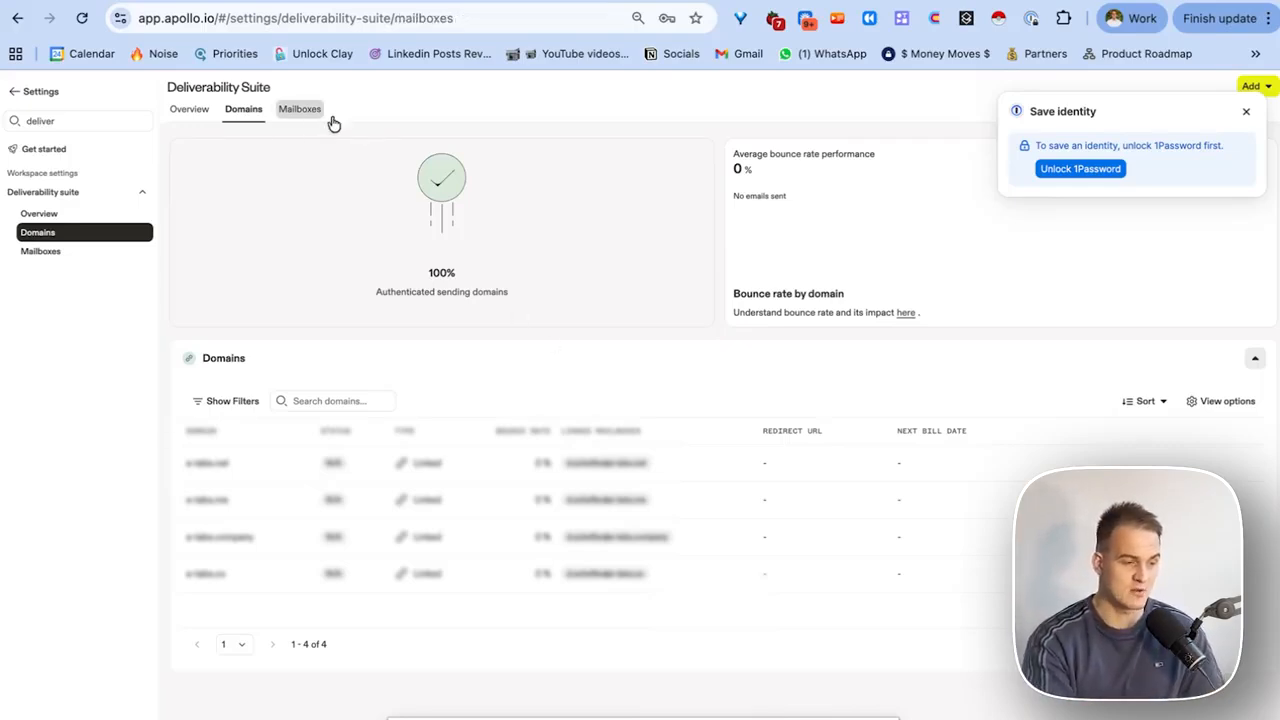
pyautogui.click(1246, 111)
pyautogui.click(1251, 87)
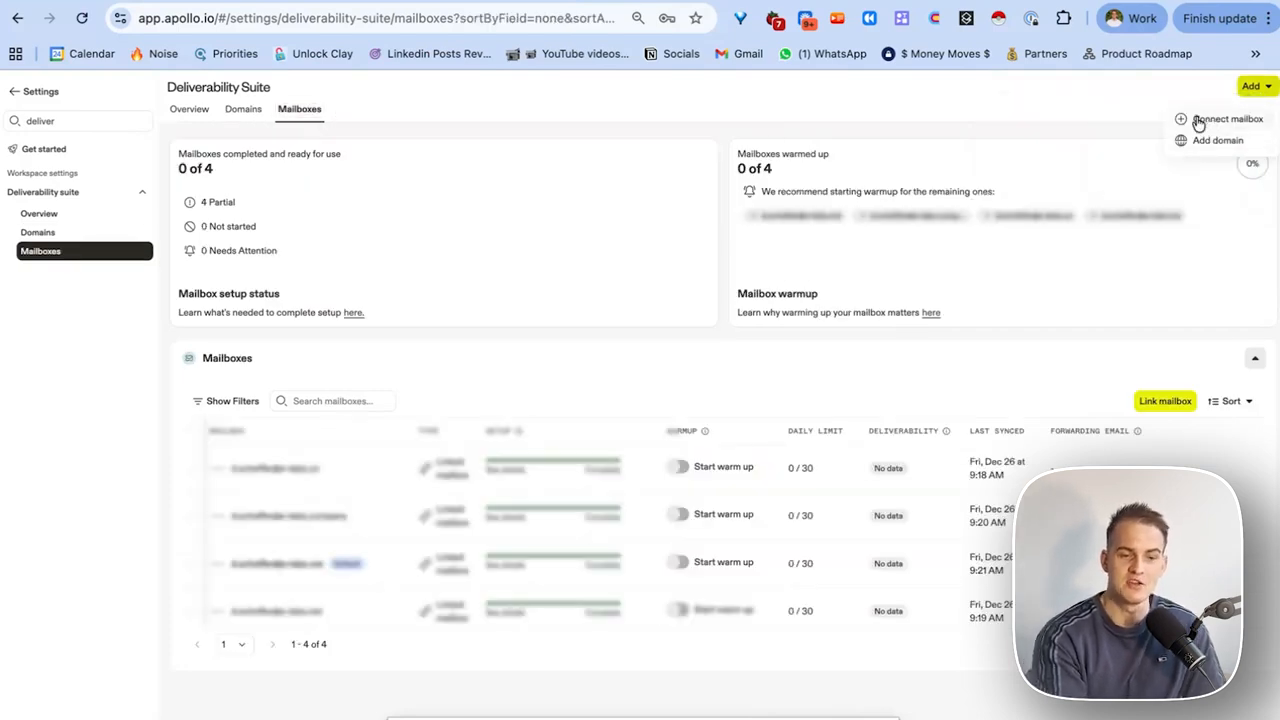
pyautogui.click(1207, 120)
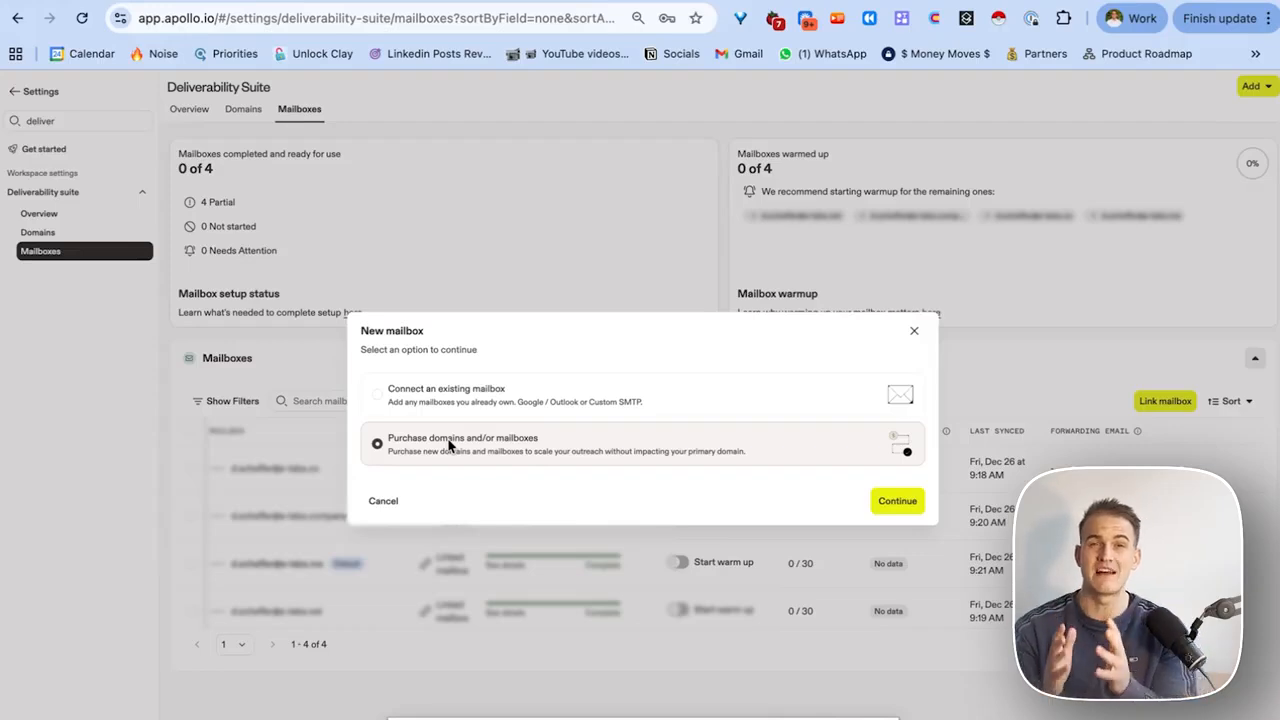
pyautogui.click(383, 500)
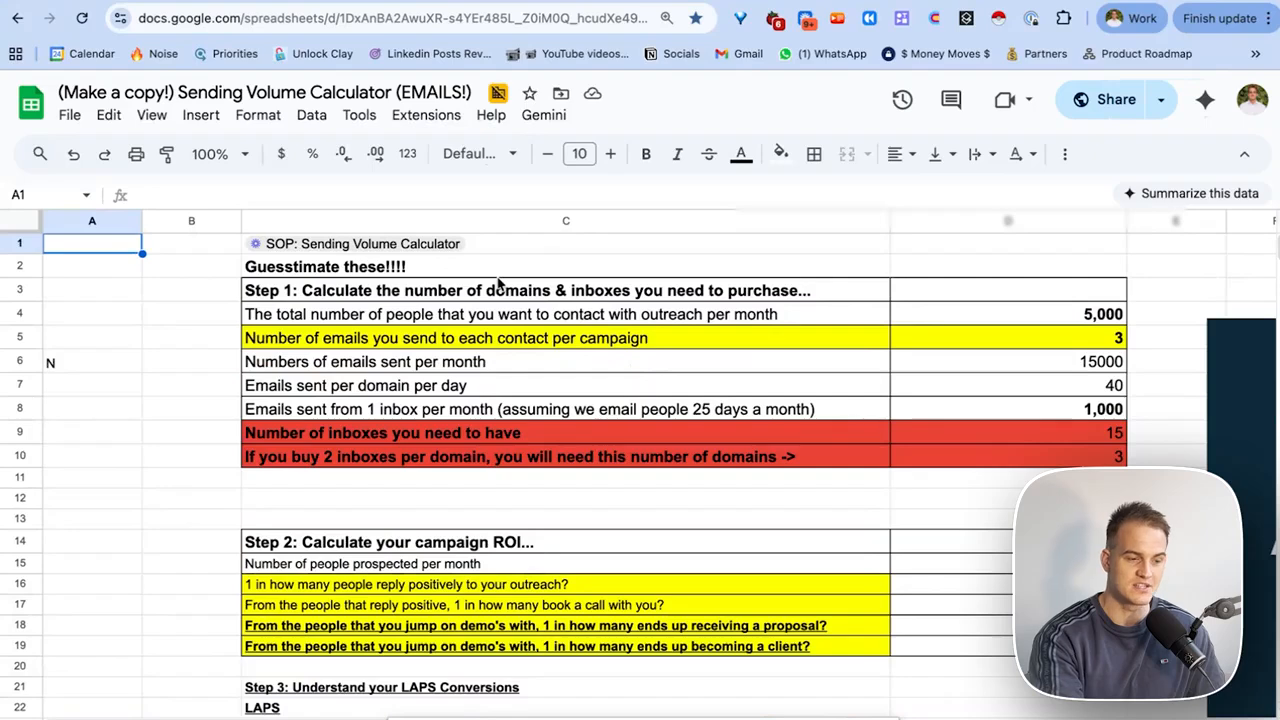
# Switch to the Sending Volume Calculator in Google Sheets and examine the monthly contacts and emails-per-contact inputs in Step 1.
pyautogui.hscroll(1, 672, 336)
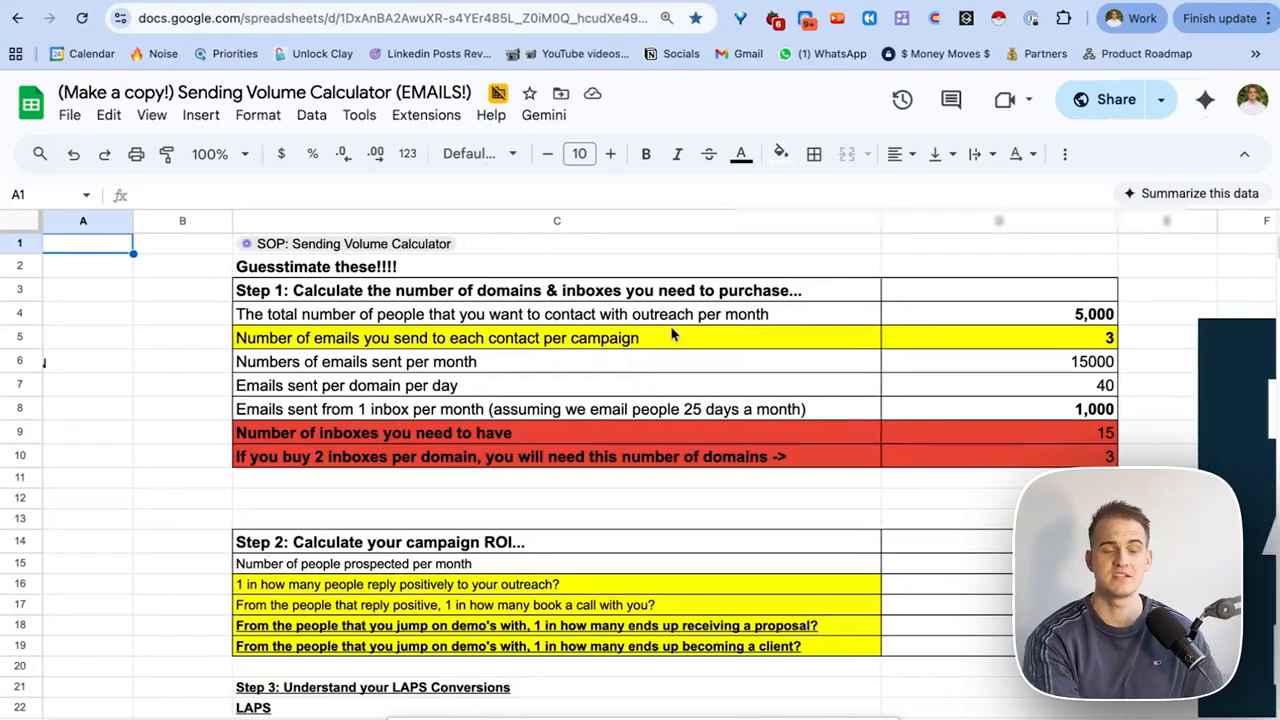
pyautogui.hscroll(3, 672, 336)
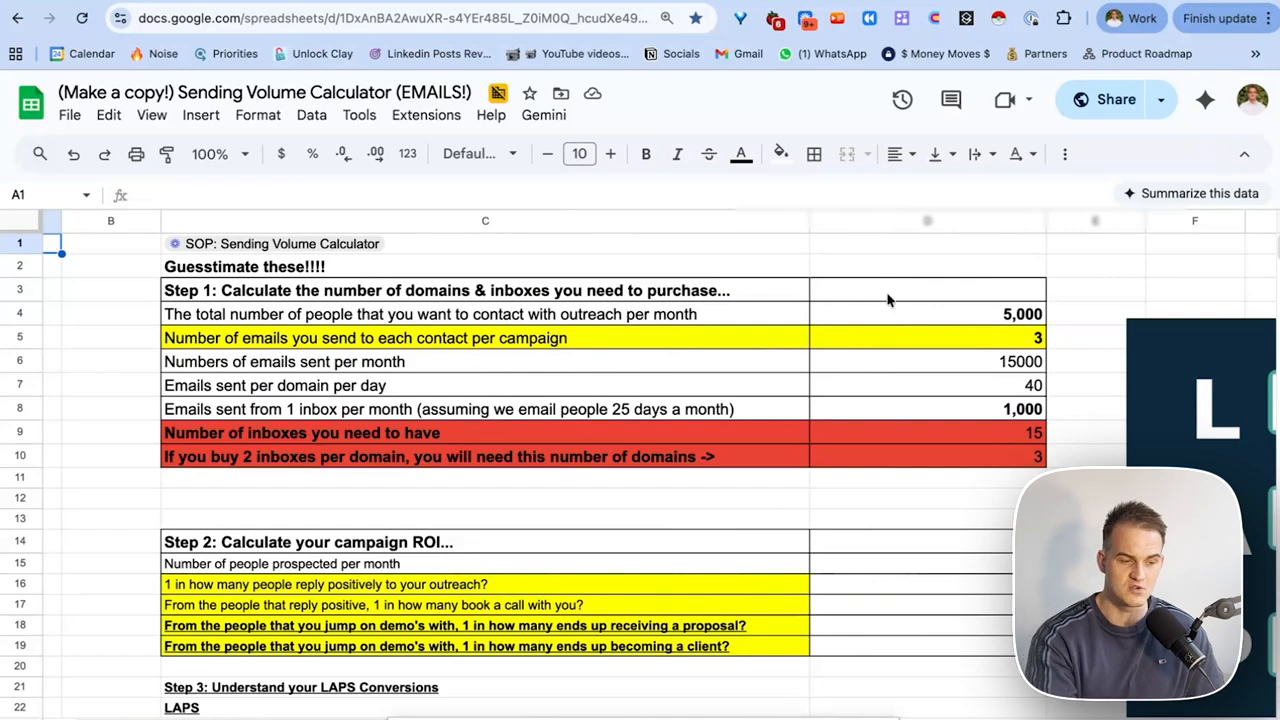
pyautogui.click(628, 320)
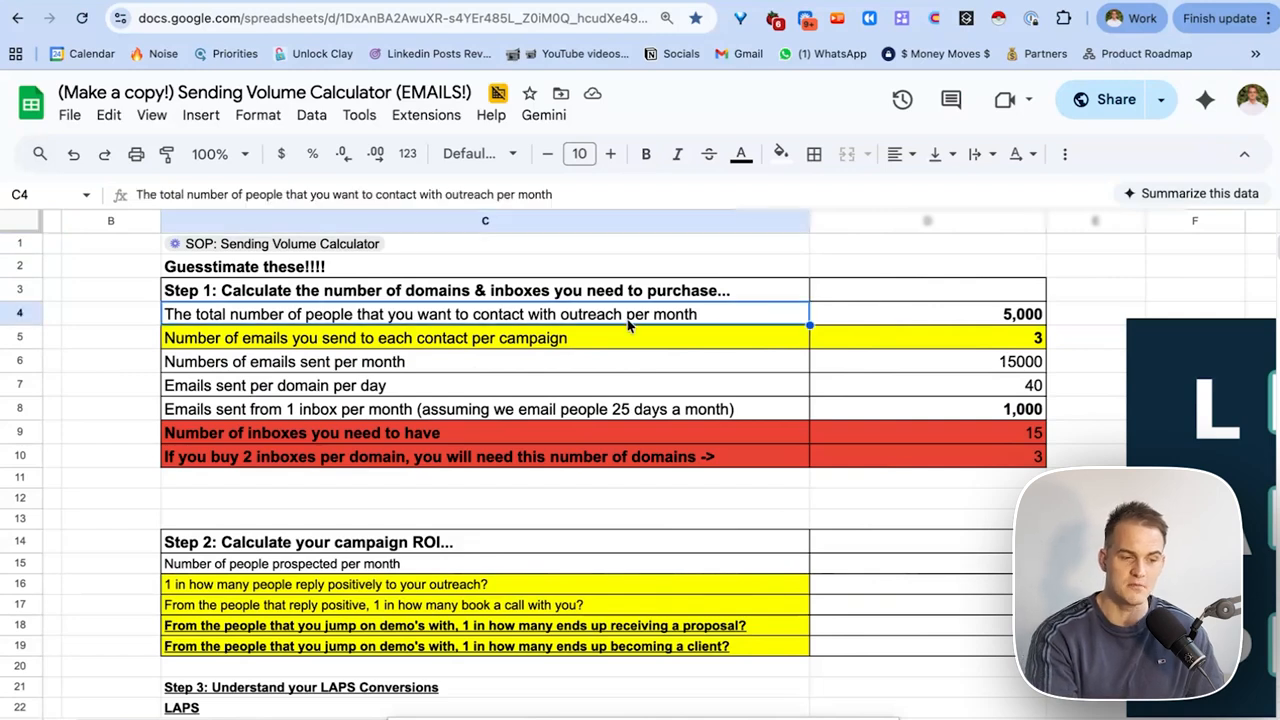
pyautogui.click(868, 337)
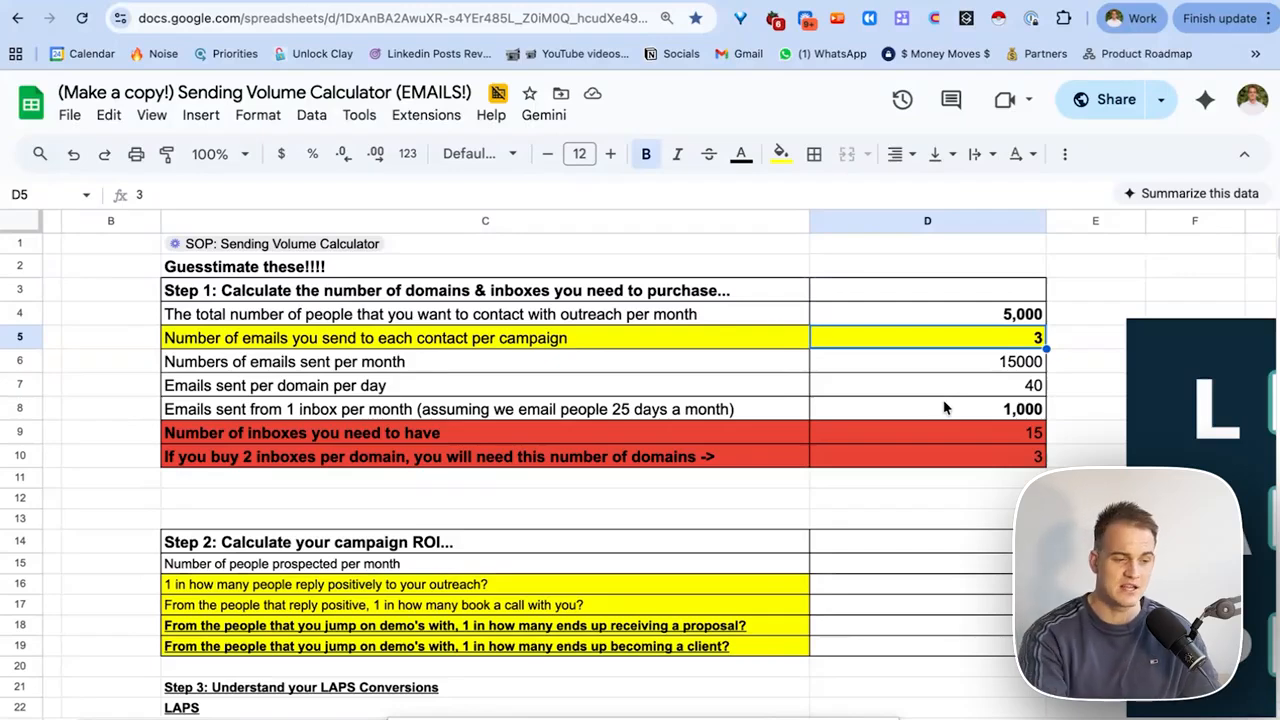
# Switch to Apollo's mailboxes page and try the Automated warm up and Inbox ramp up options for the first mailbox.
pyautogui.click(412, 24)
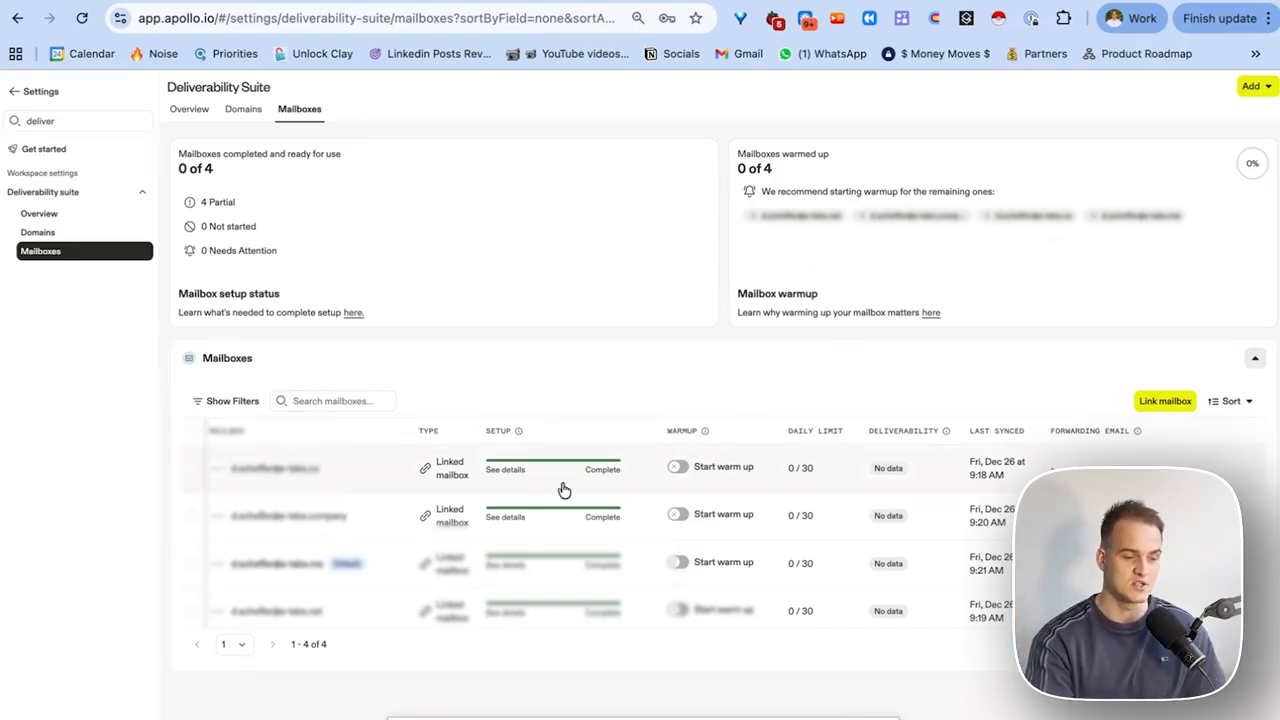
pyautogui.click(678, 467)
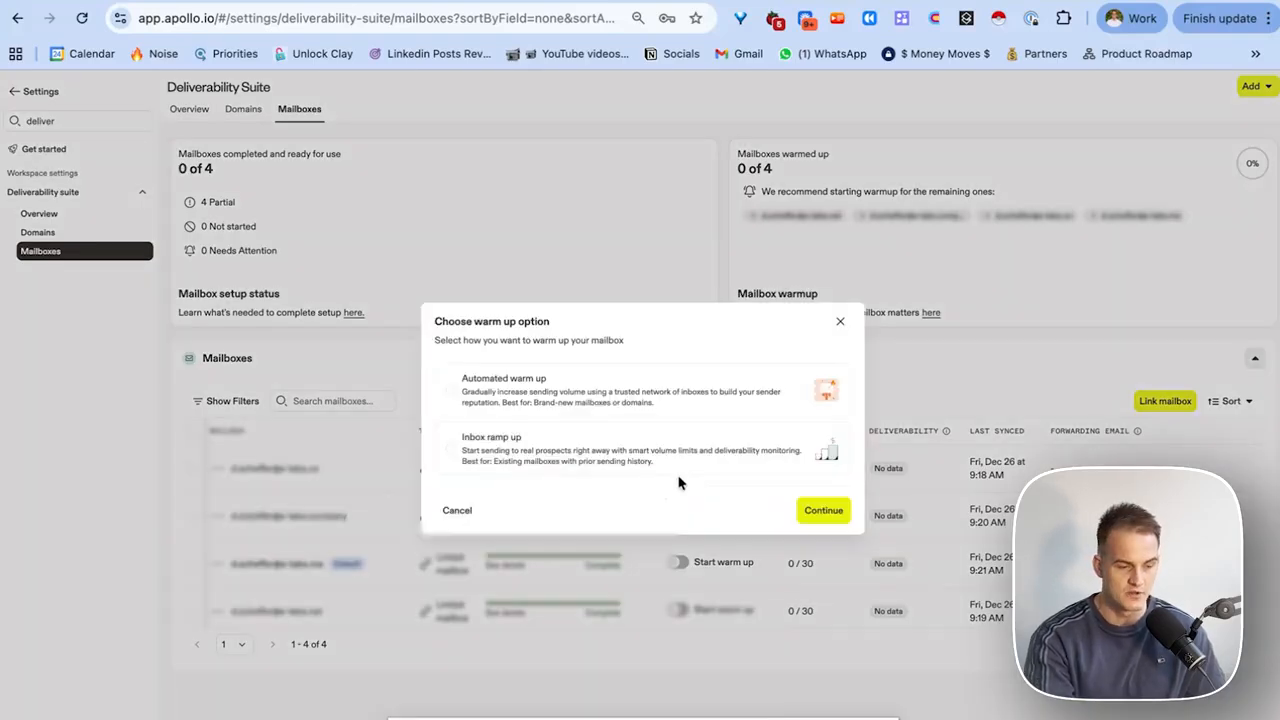
pyautogui.click(537, 393)
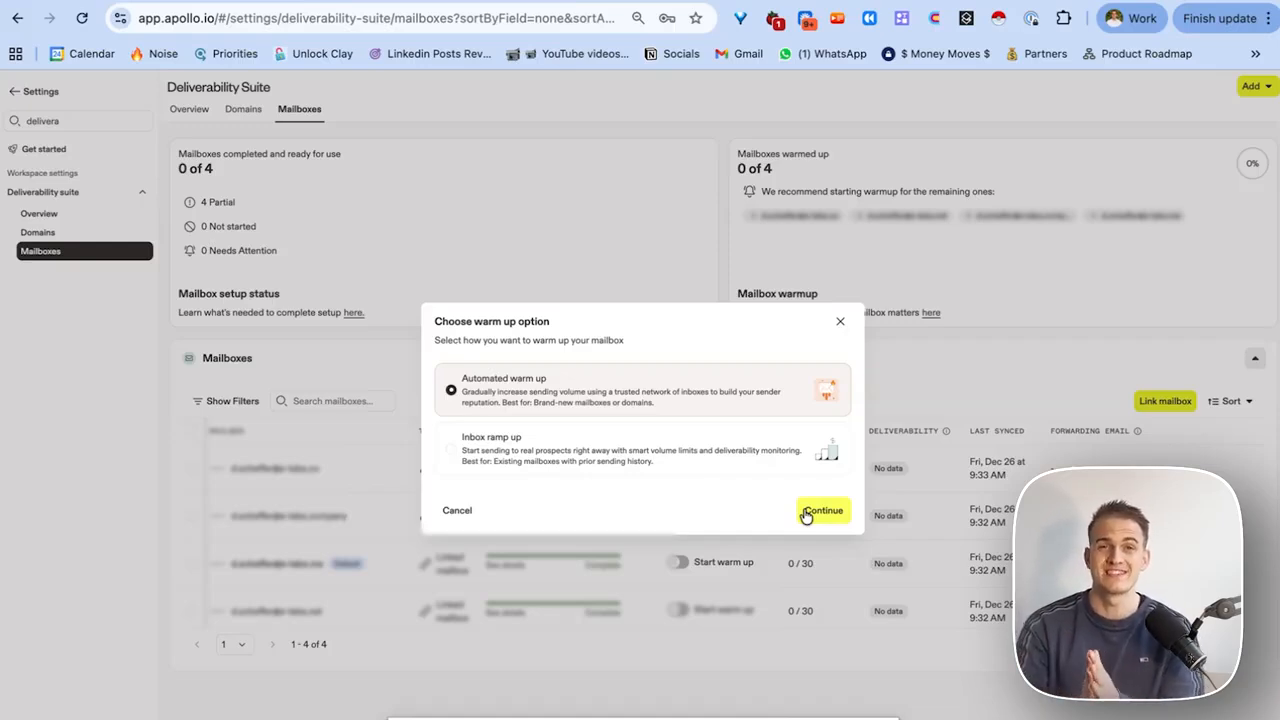
pyautogui.click(822, 511)
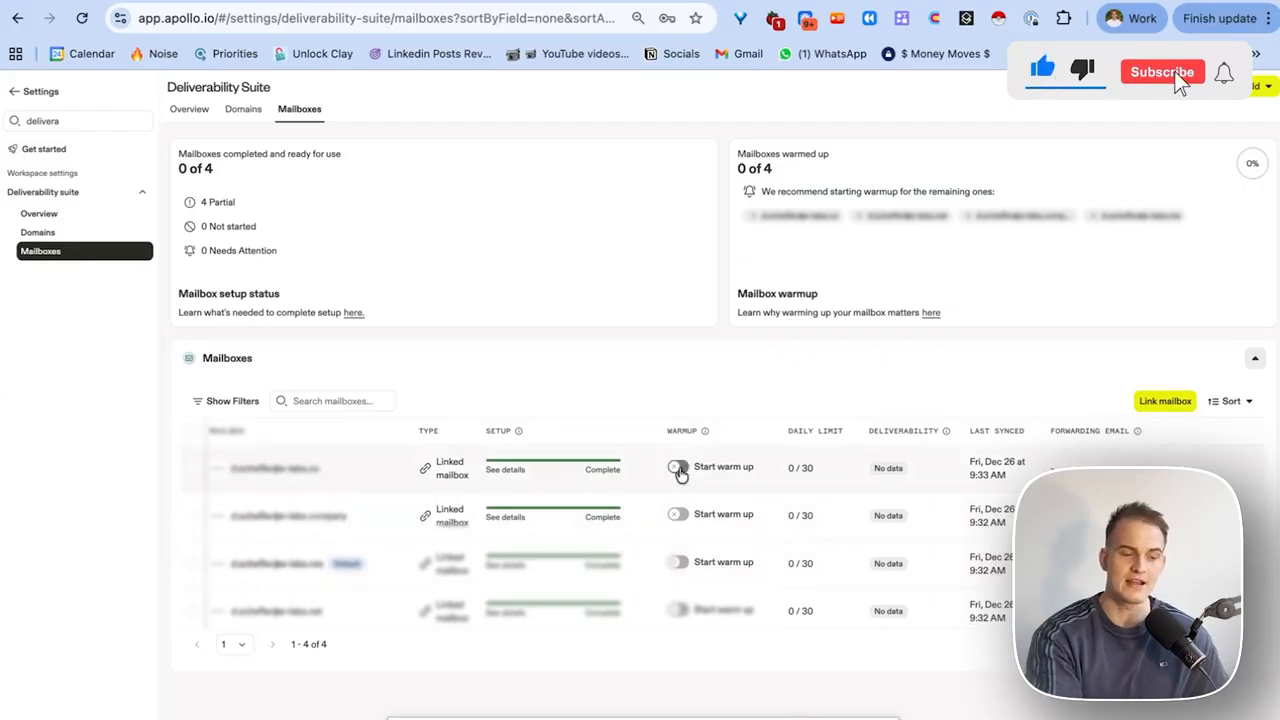
pyautogui.click(679, 470)
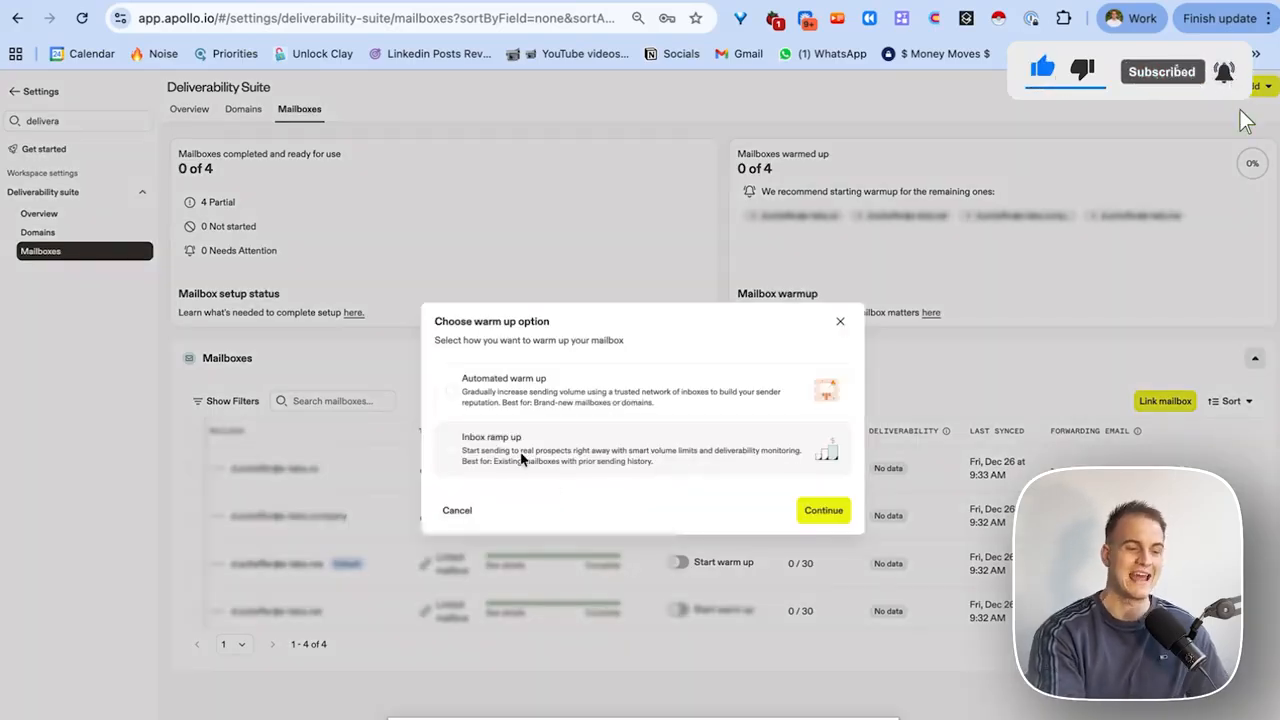
pyautogui.click(451, 451)
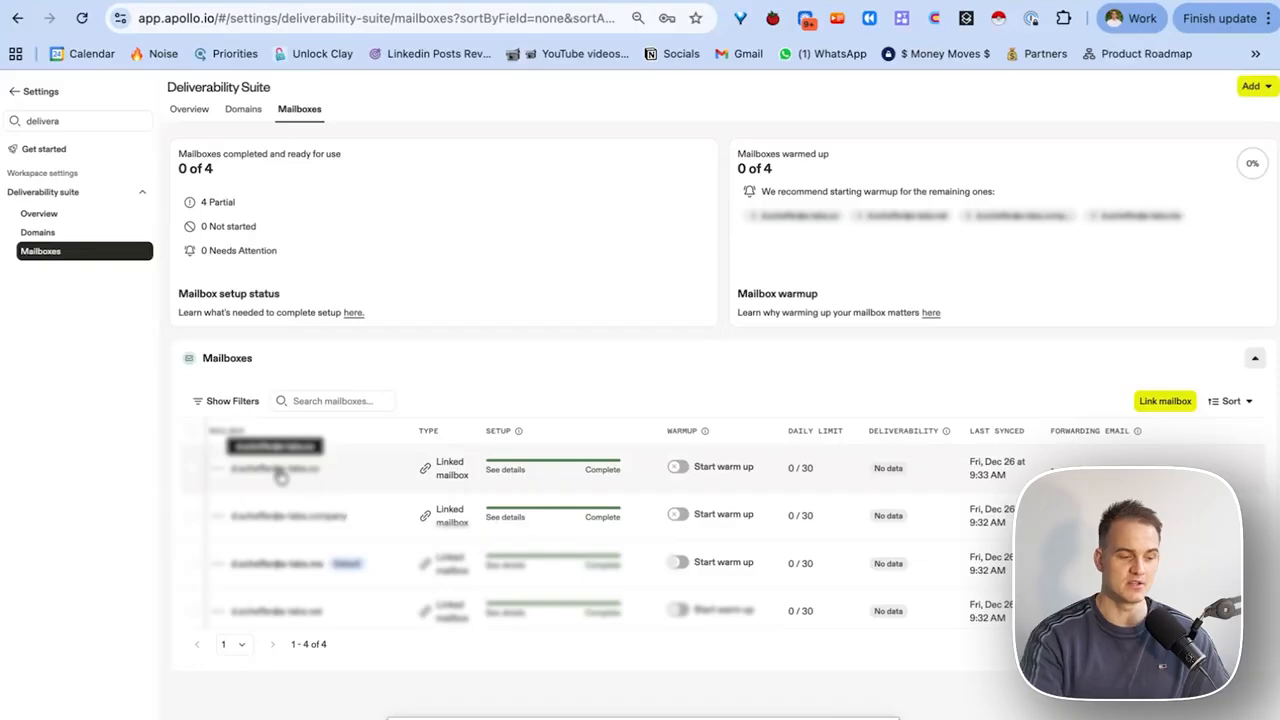
# Open the first mailbox's settings and set its sending limits to 10 emails per day and 2 emails per hour.
pyautogui.click(288, 471)
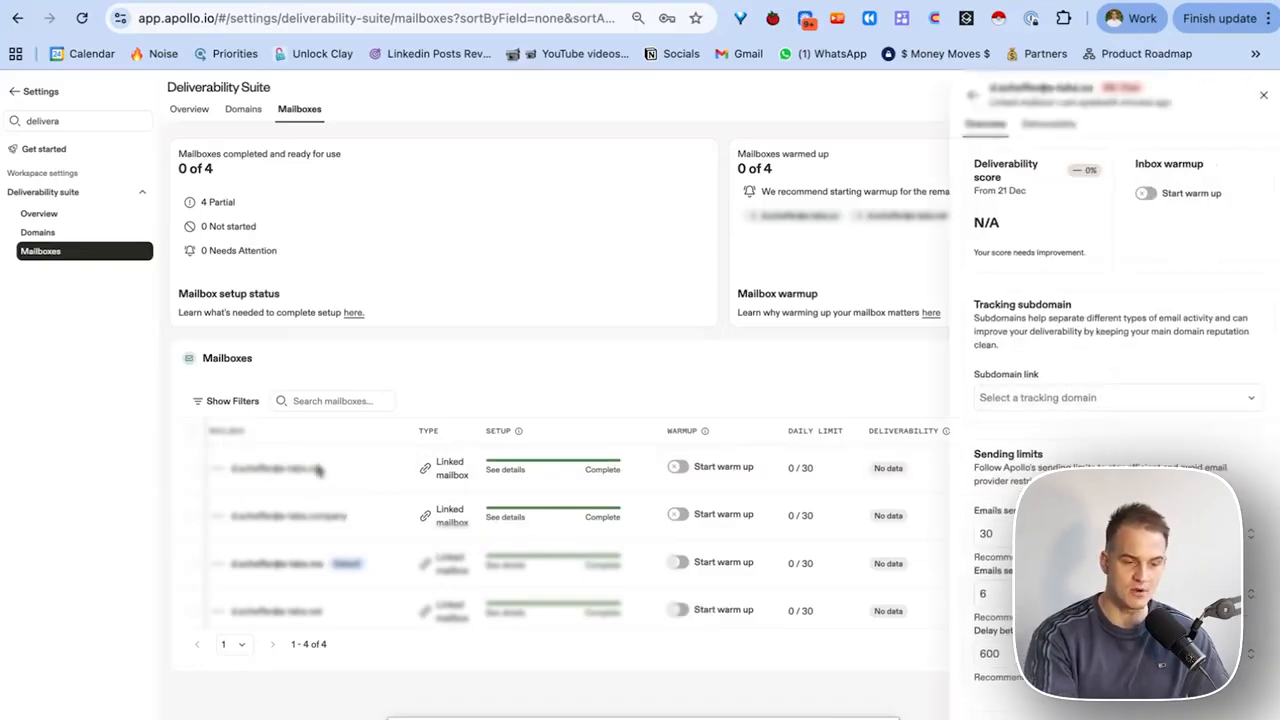
pyautogui.click(998, 532)
pyautogui.hotkey('ctrl', 'a')
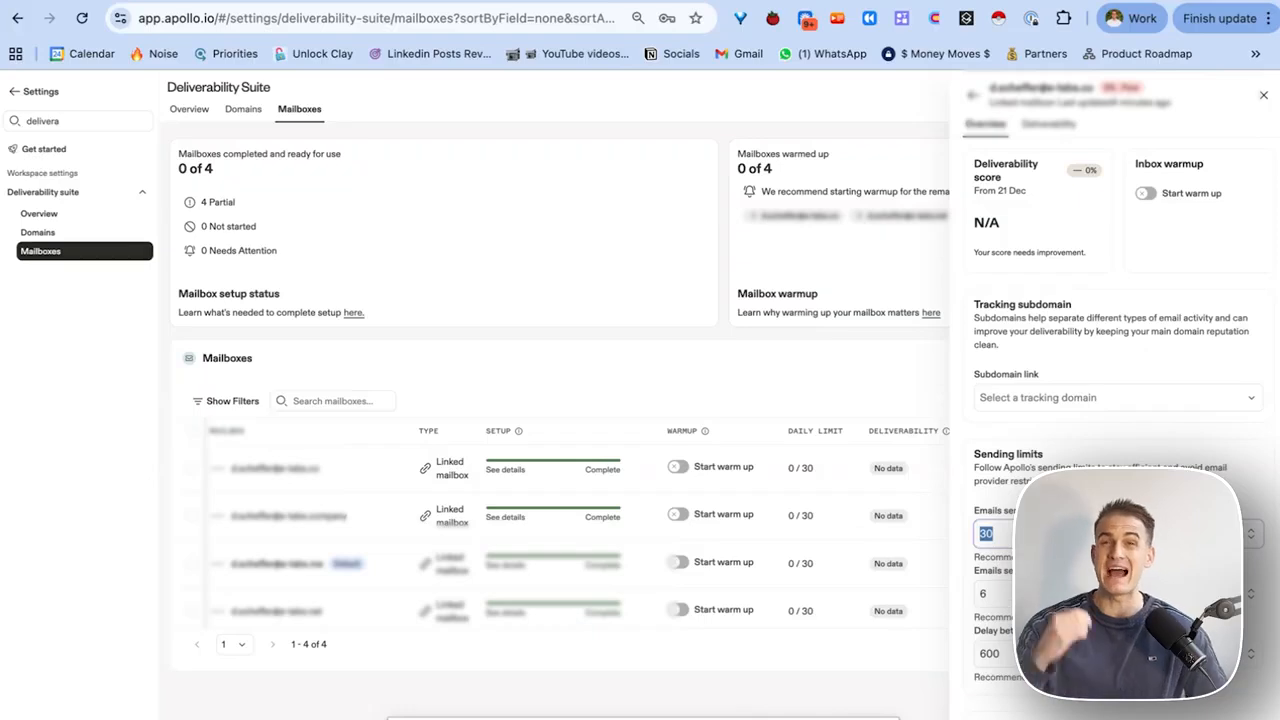
pyautogui.write('10')
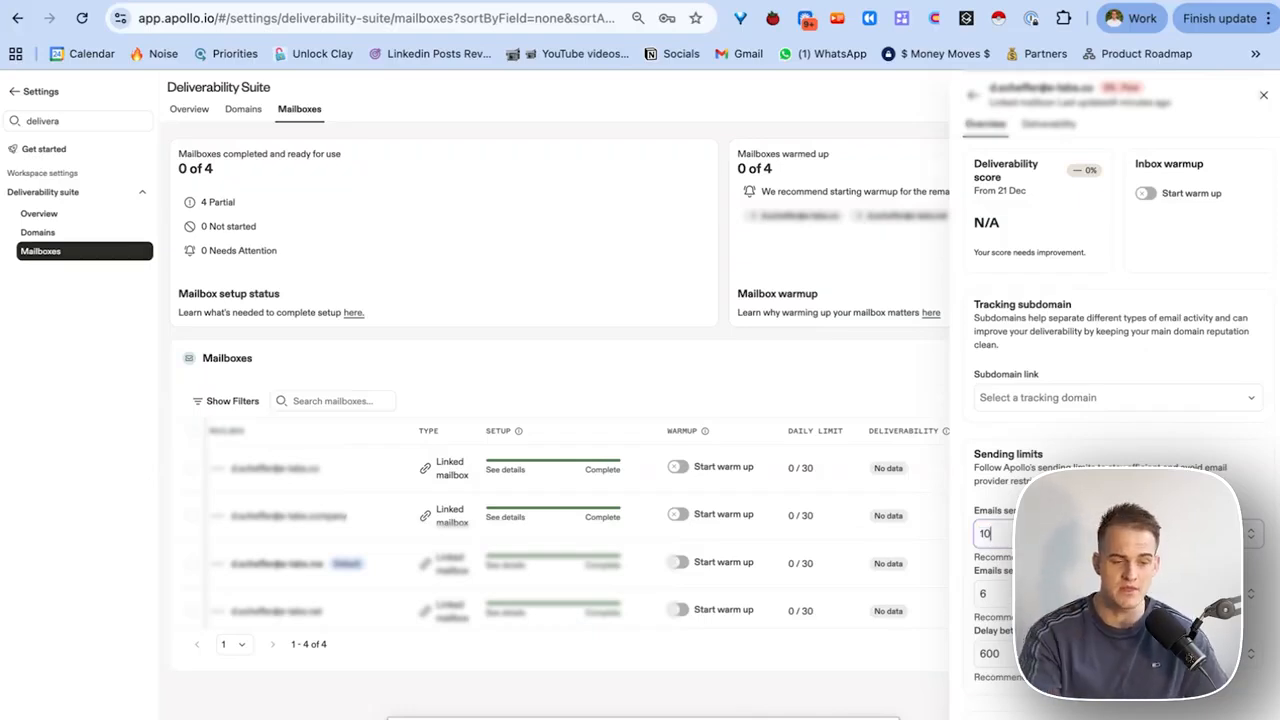
pyautogui.press('Tab')
pyautogui.write('2')
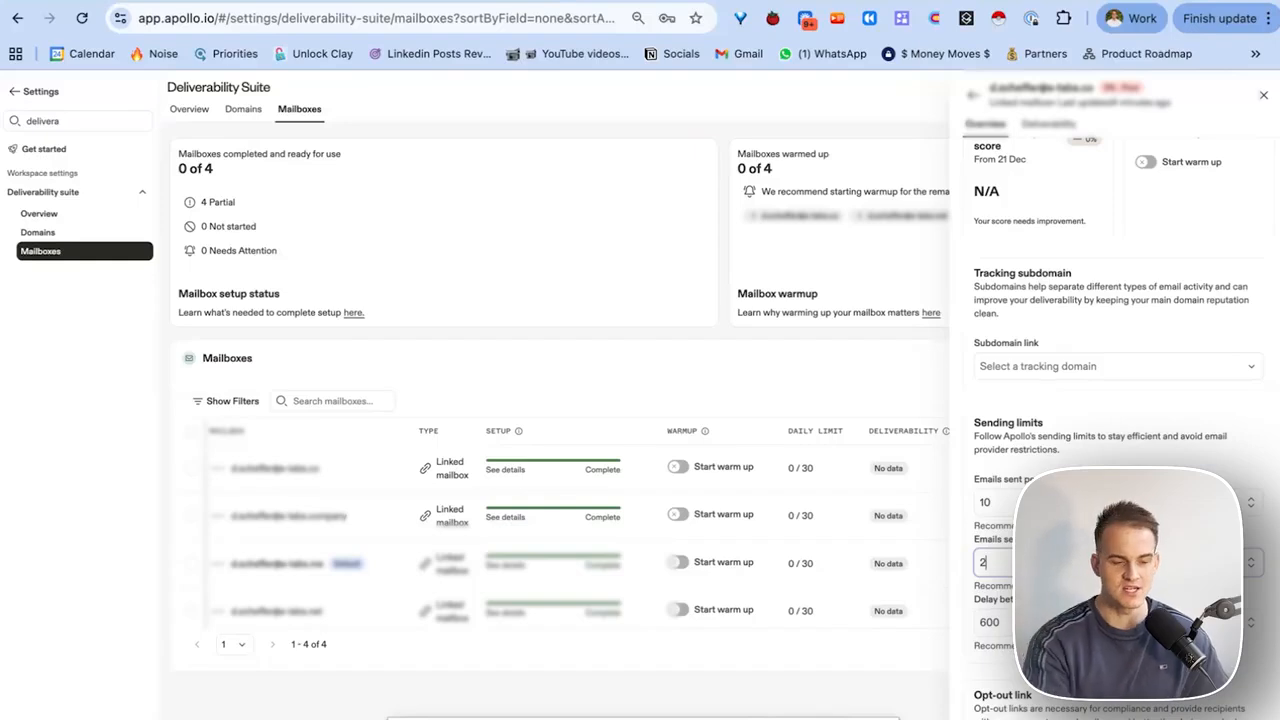
# Examine the first mailbox's opt-out link settings and select its entire email signature.
pyautogui.scroll(-5, 1110, 400)
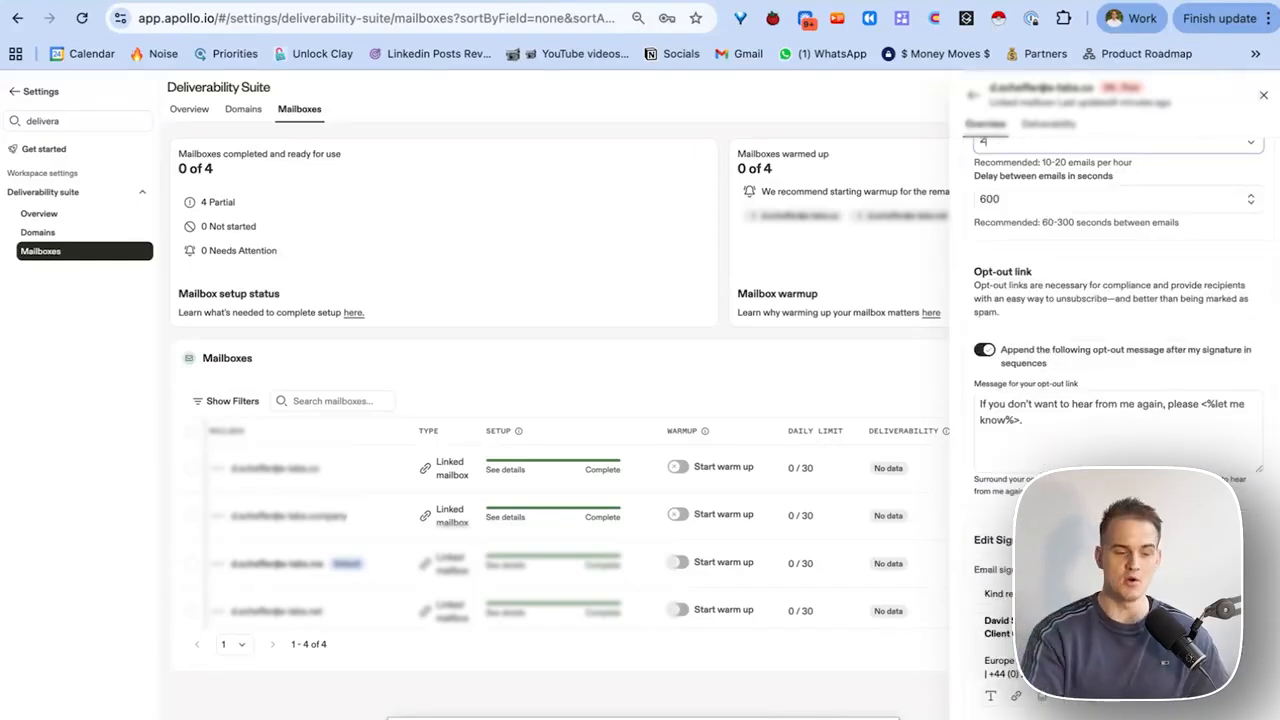
pyautogui.hotkey('ctrl', 'a')
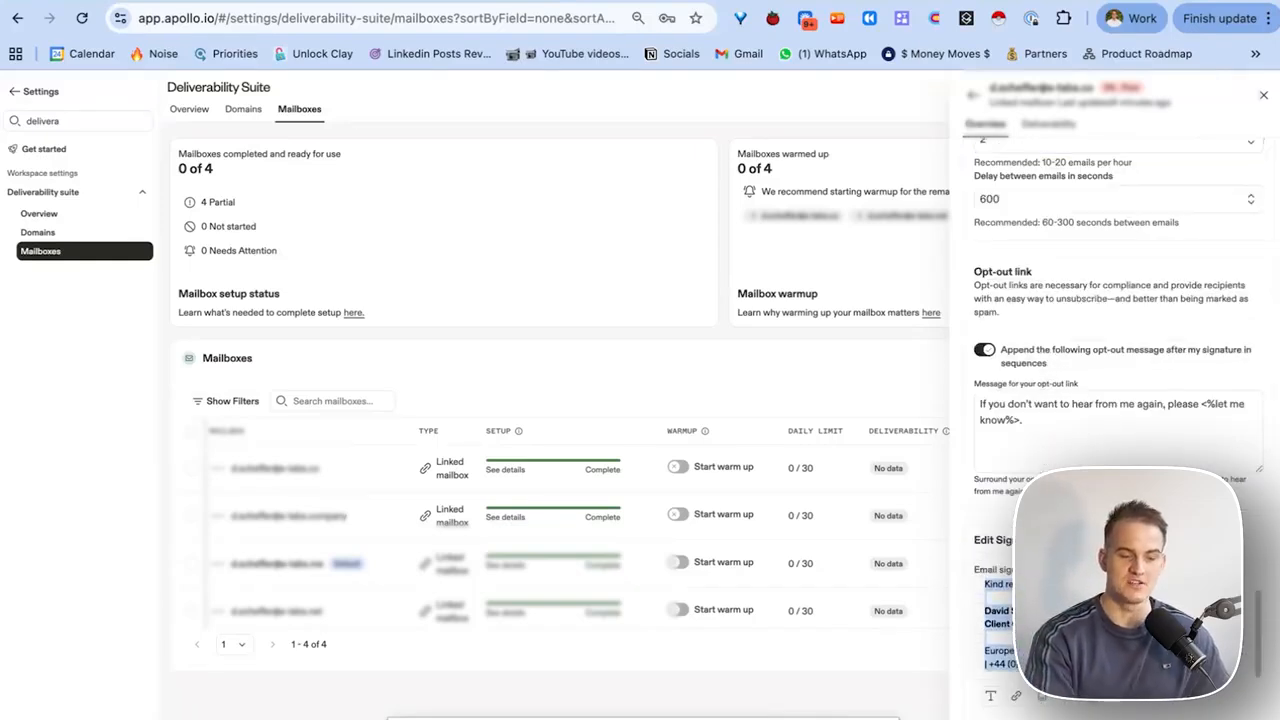
pyautogui.click(1110, 630)
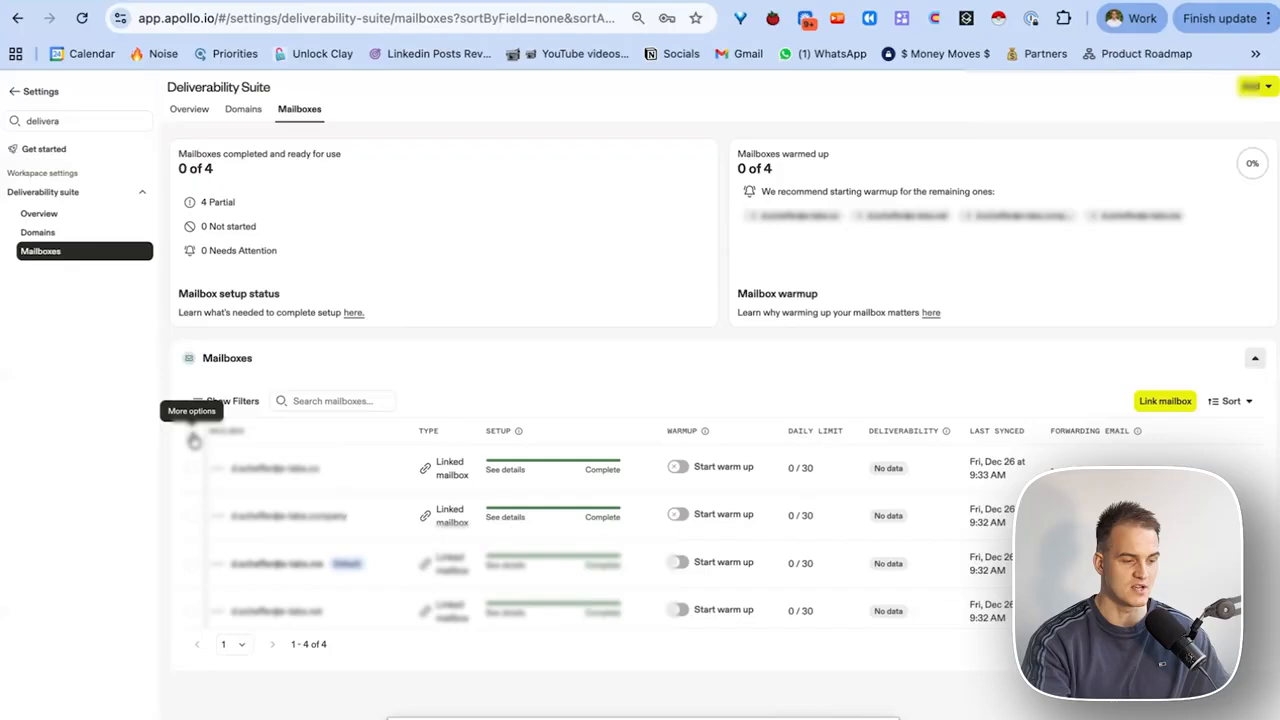
# Select all mailboxes in the list using the Select all option.
pyautogui.click(194, 440)
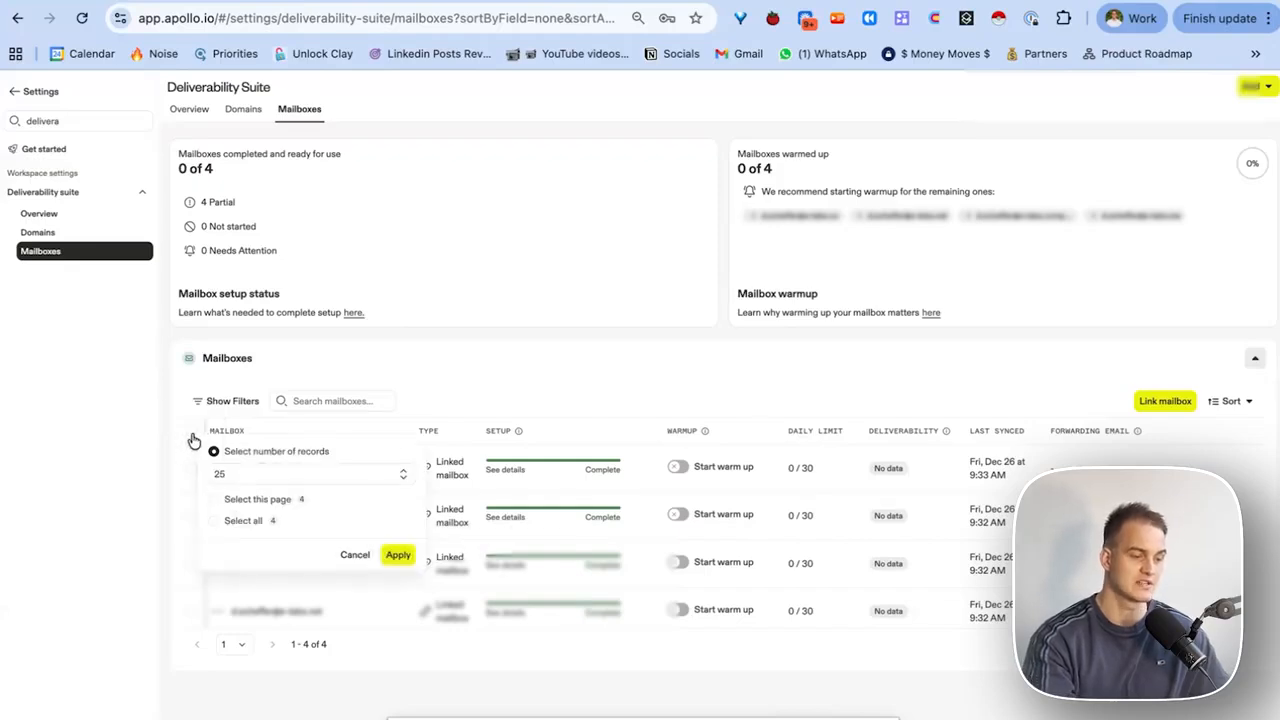
pyautogui.click(194, 440)
pyautogui.click(194, 440)
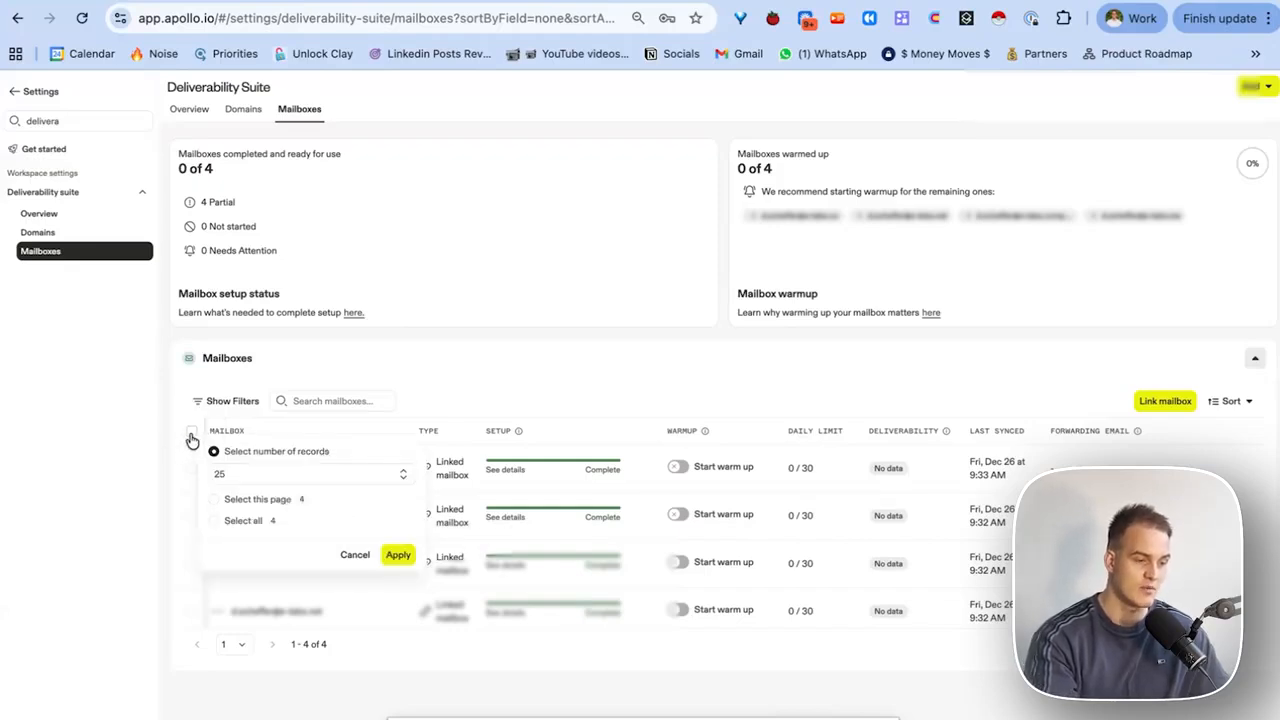
pyautogui.click(250, 521)
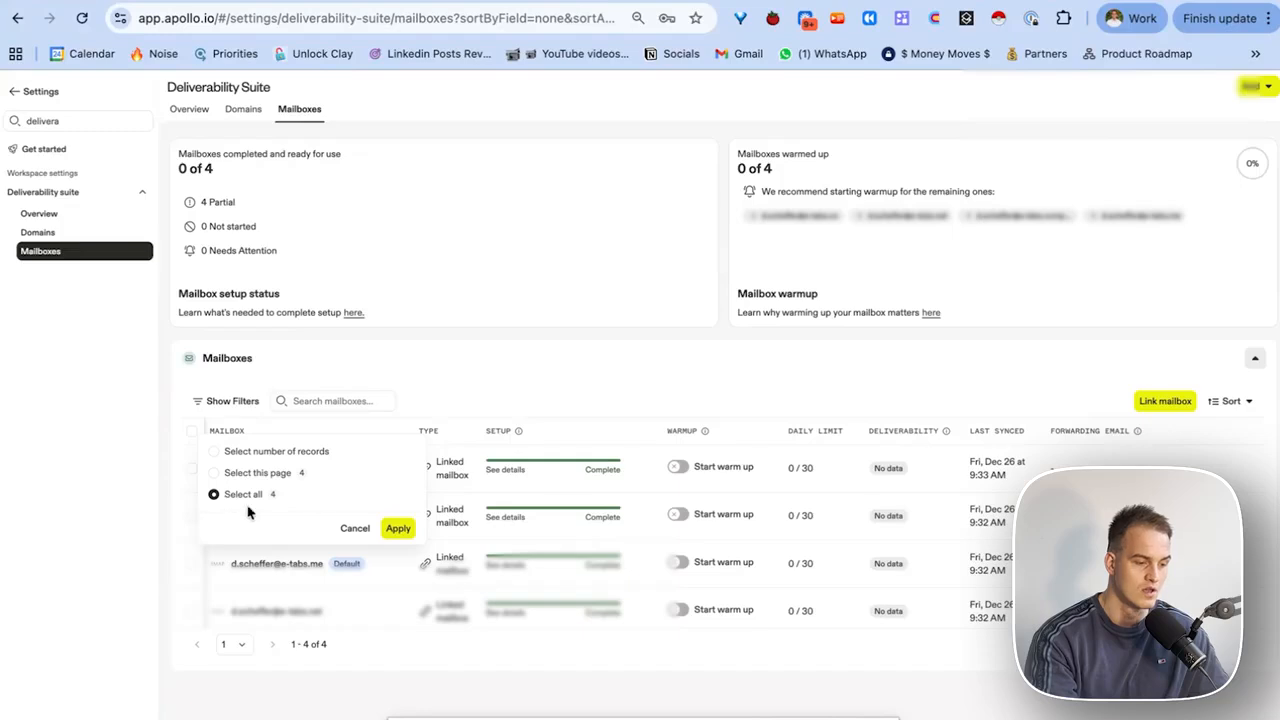
pyautogui.click(398, 528)
# Examine the bulk options for signature, sending limits, opt-out link and tracking for the selected mailboxes.
pyautogui.click(340, 437)
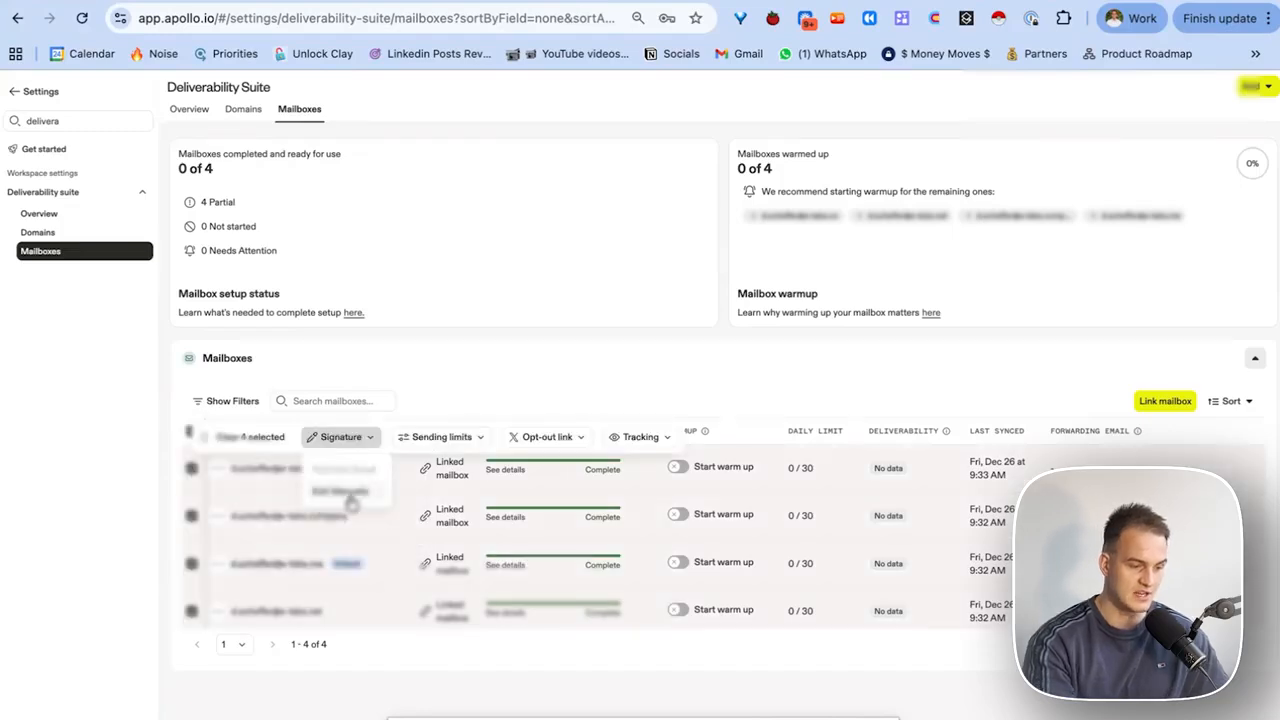
pyautogui.click(446, 437)
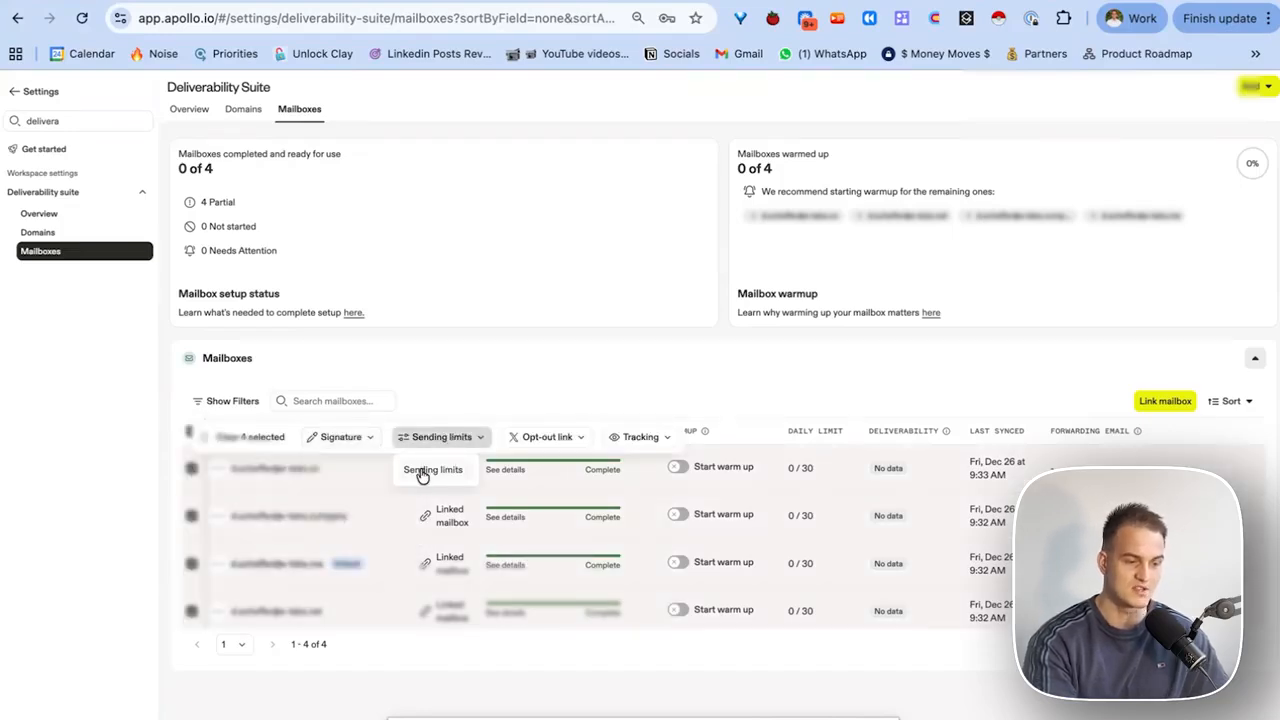
pyautogui.click(546, 438)
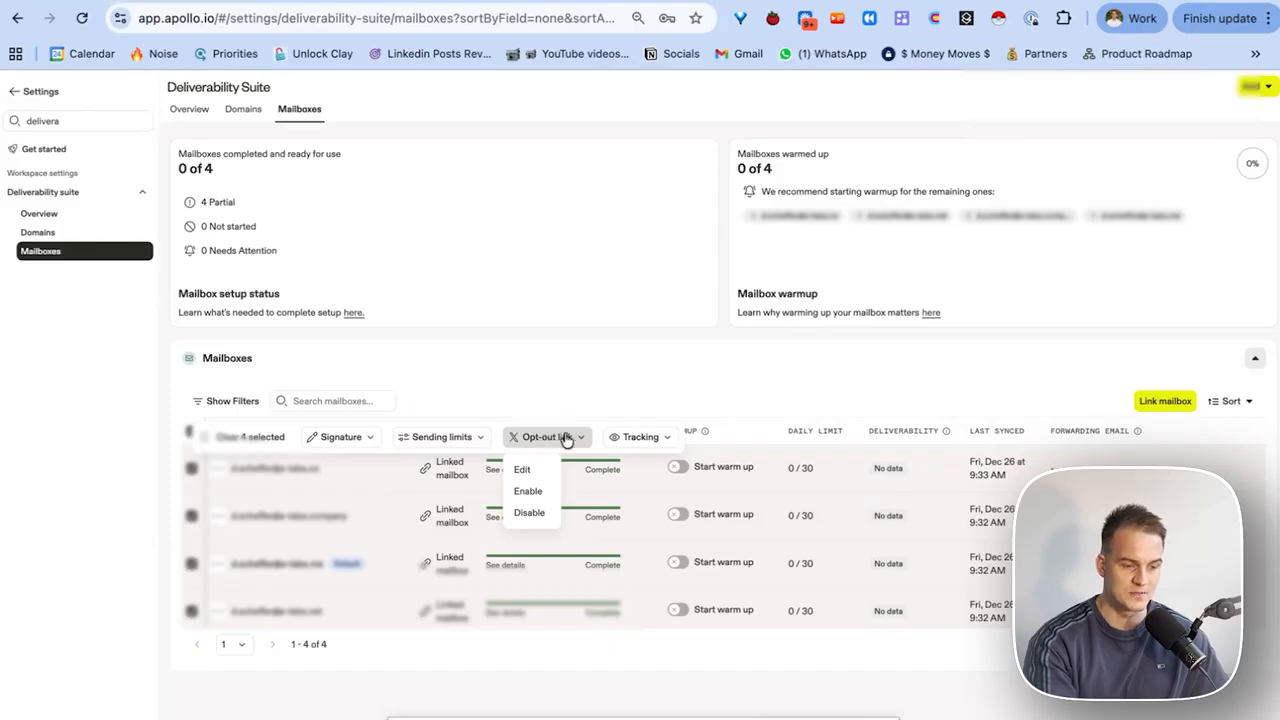
pyautogui.click(630, 437)
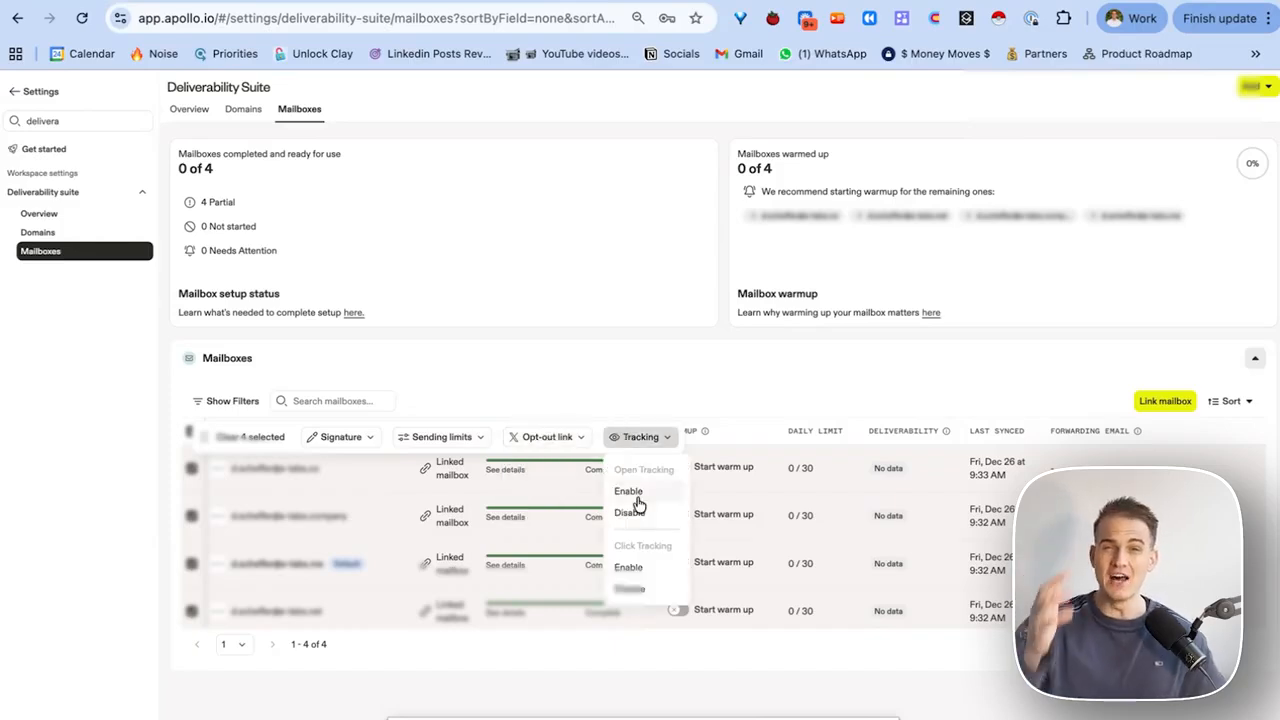
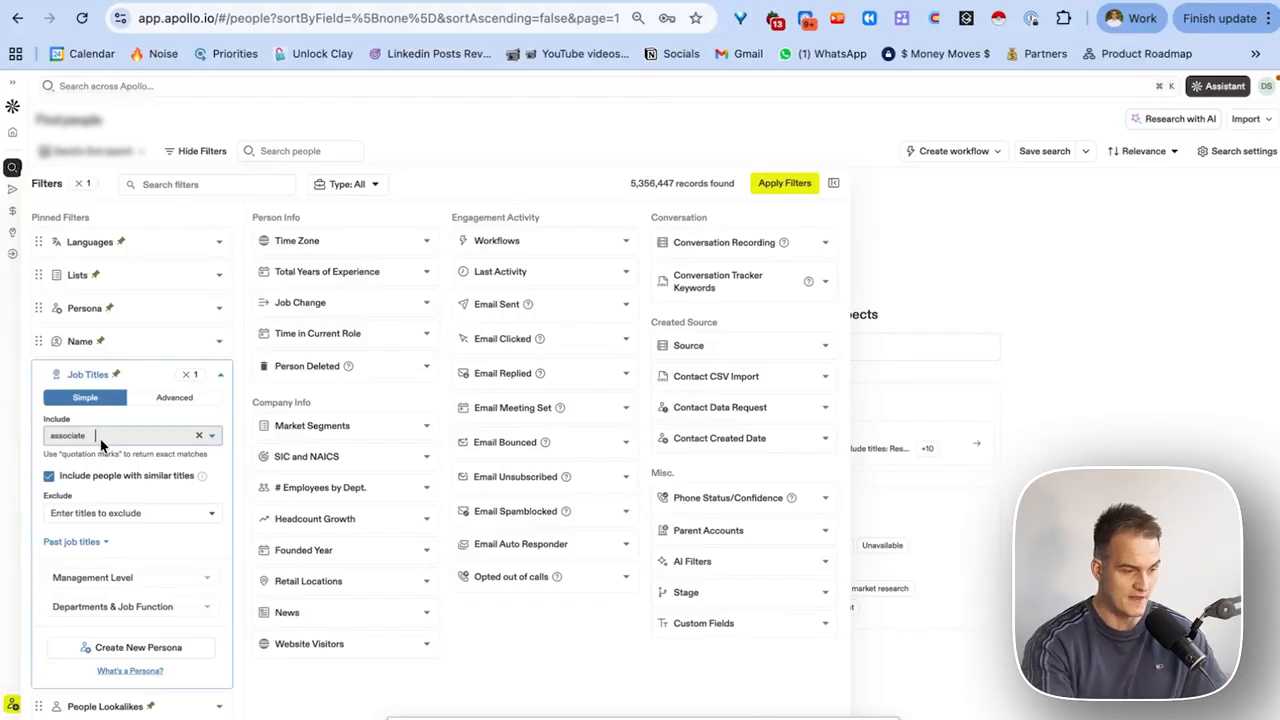
# Filter the people search by Job Change to contacts who have changed jobs.
pyautogui.scroll(-5, 123, 472)
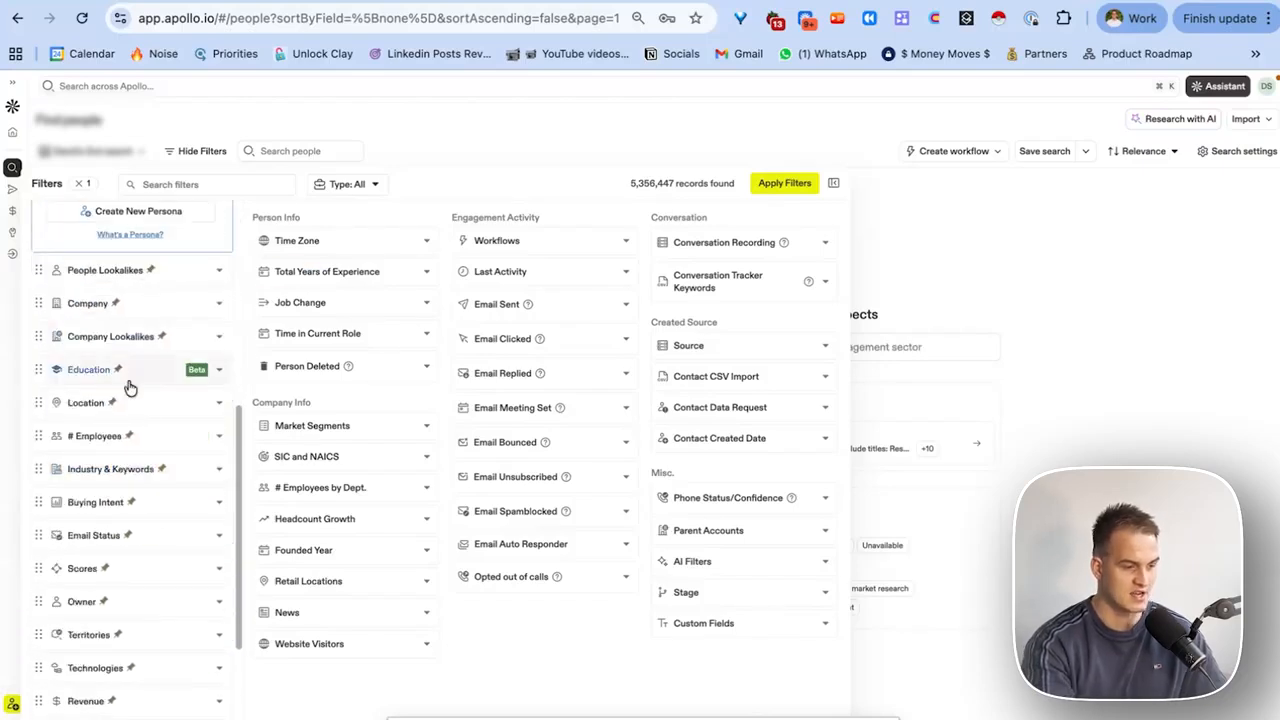
pyautogui.click(300, 305)
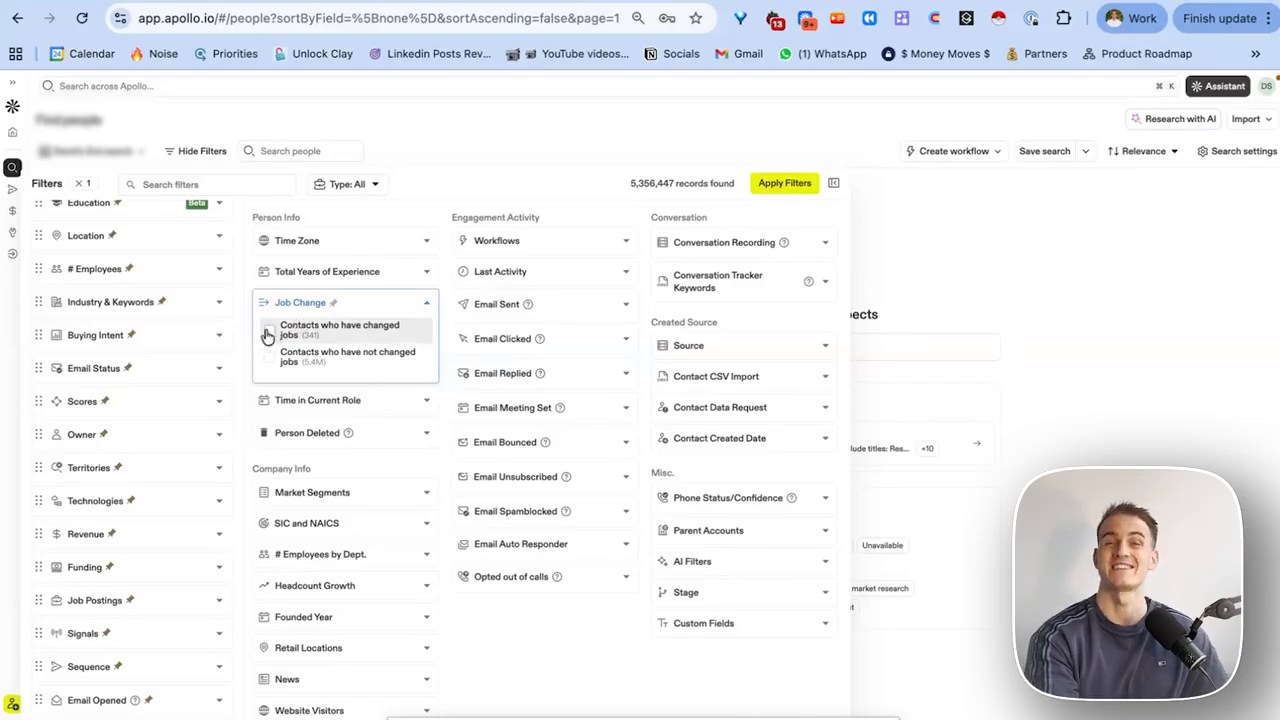
pyautogui.click(268, 333)
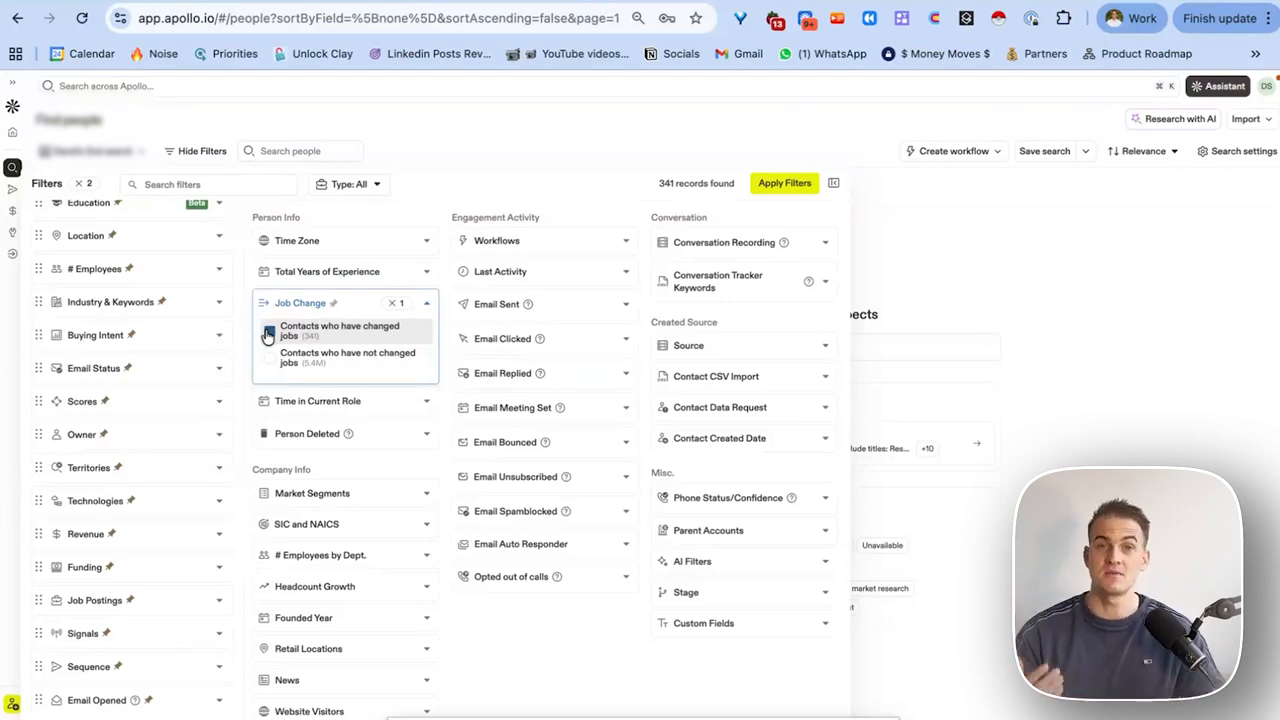
# Restrict the contact location filter to the United States.
pyautogui.scroll(1, 134, 340)
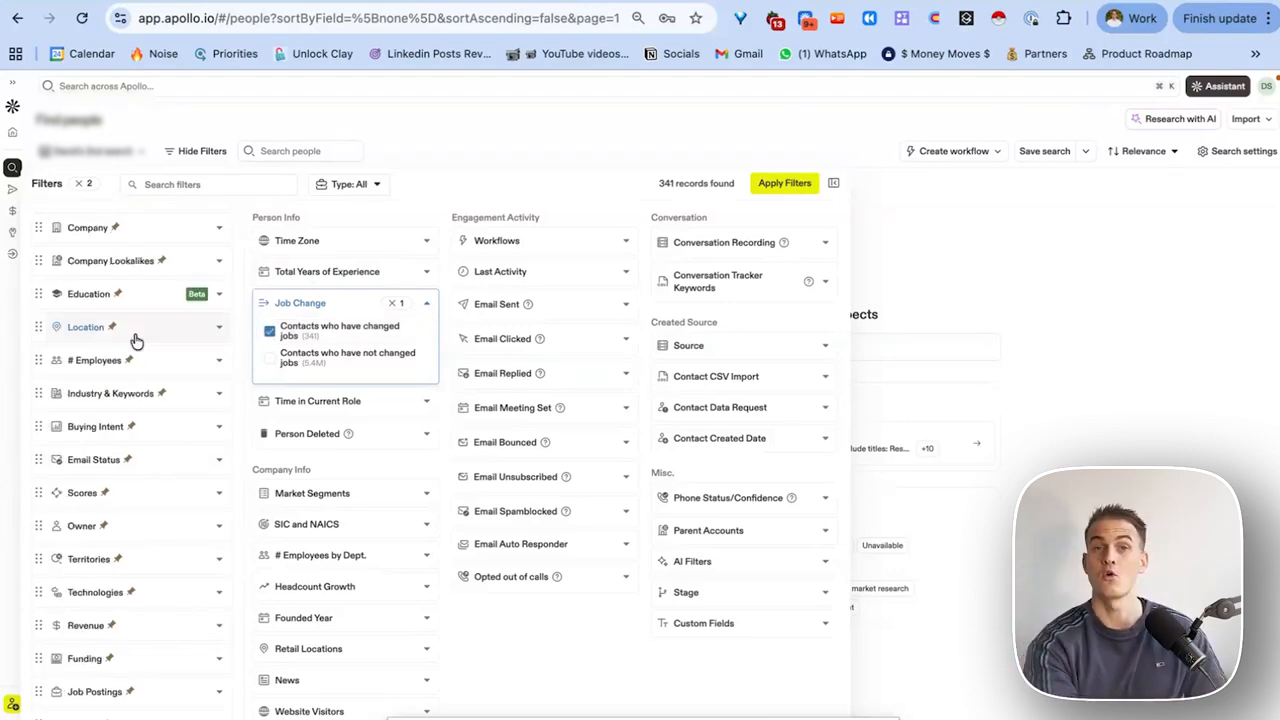
pyautogui.click(136, 340)
pyautogui.click(103, 425)
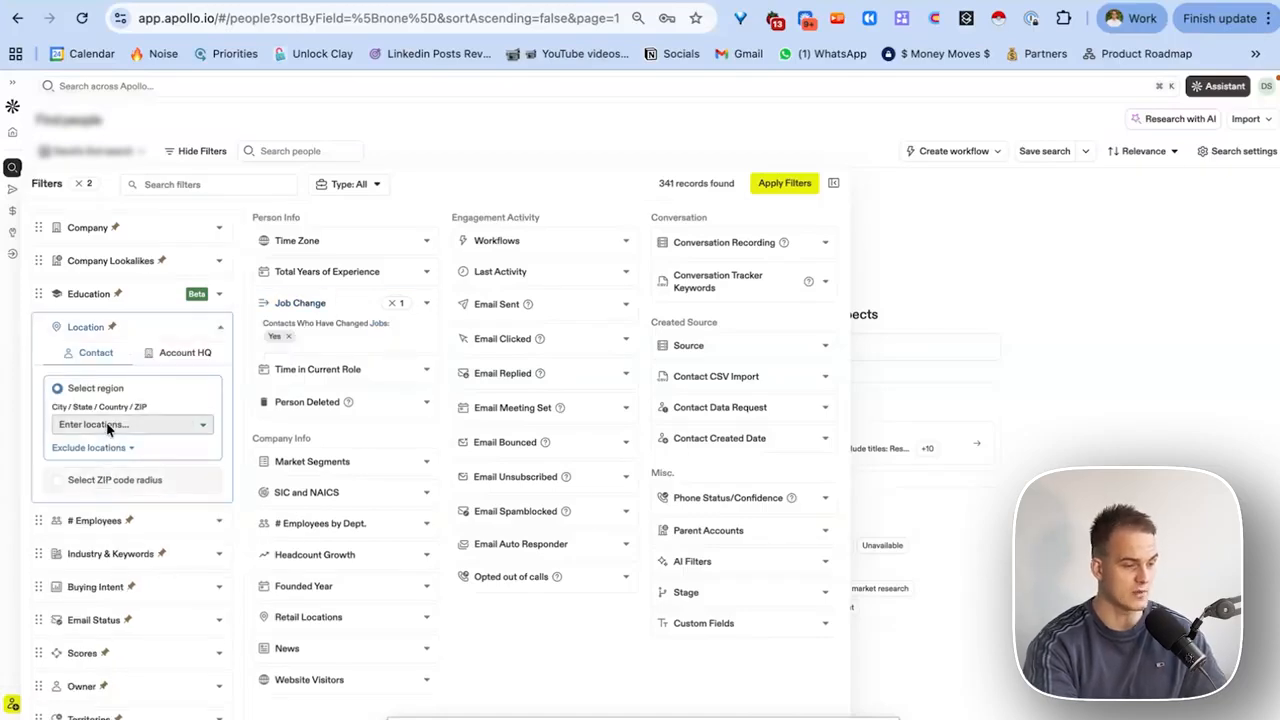
pyautogui.write('states')
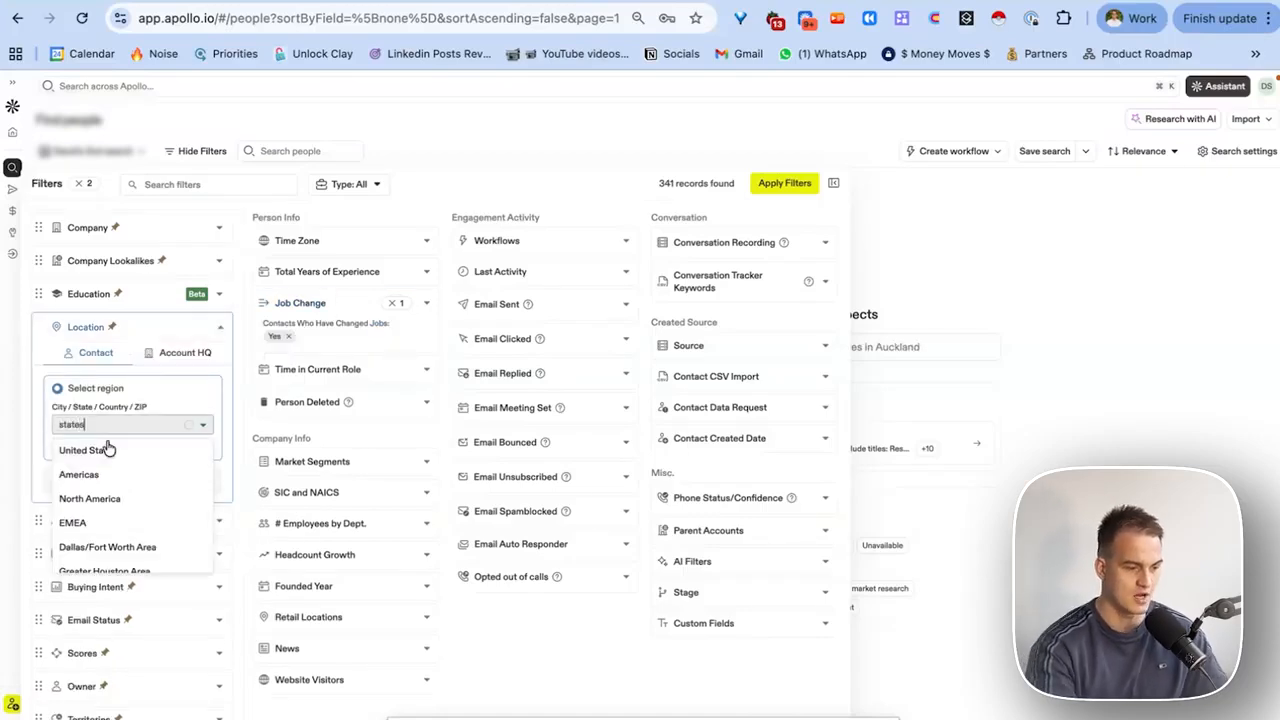
pyautogui.click(110, 451)
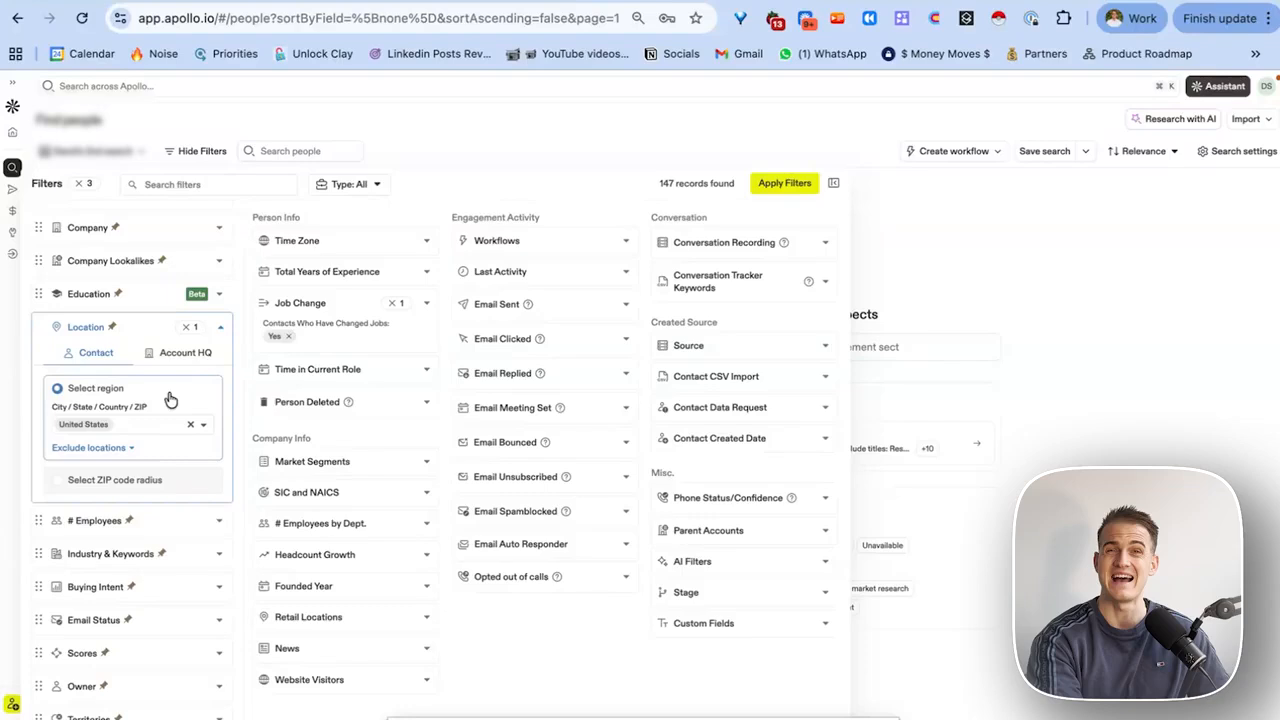
# Limit the number of employees to the predefined ranges 101-200 and 201-500.
pyautogui.click(178, 524)
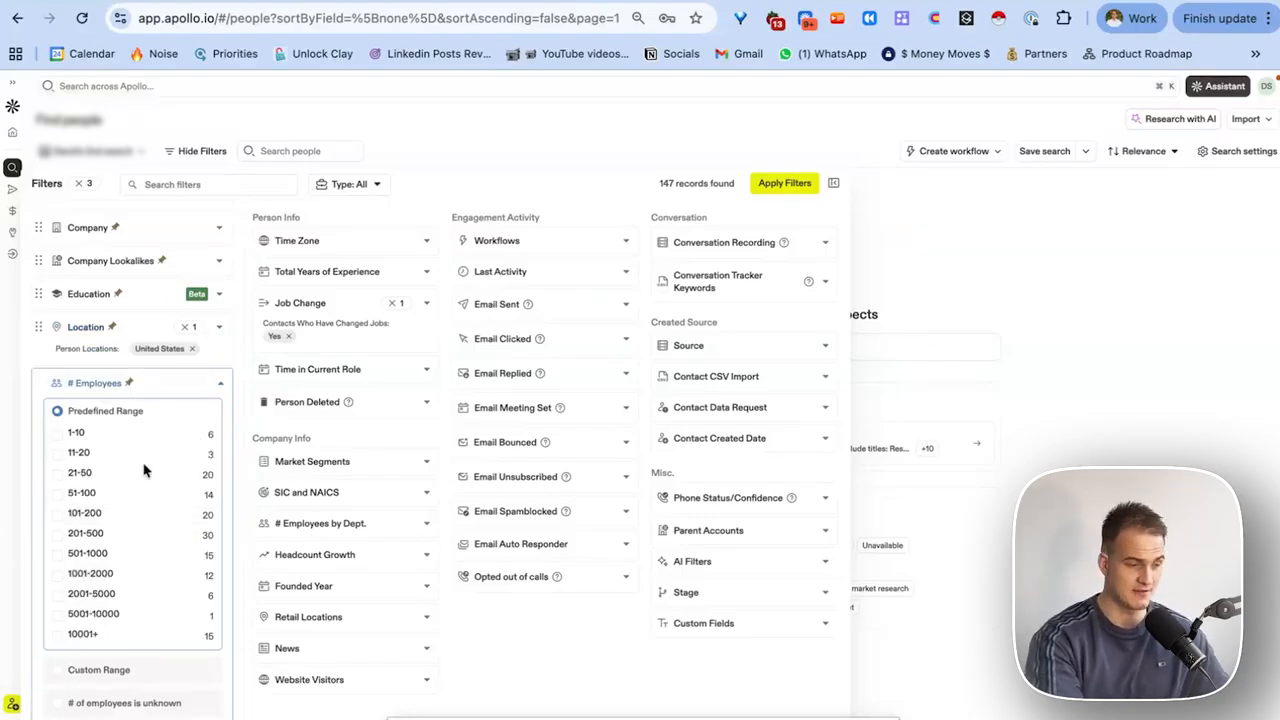
pyautogui.click(56, 514)
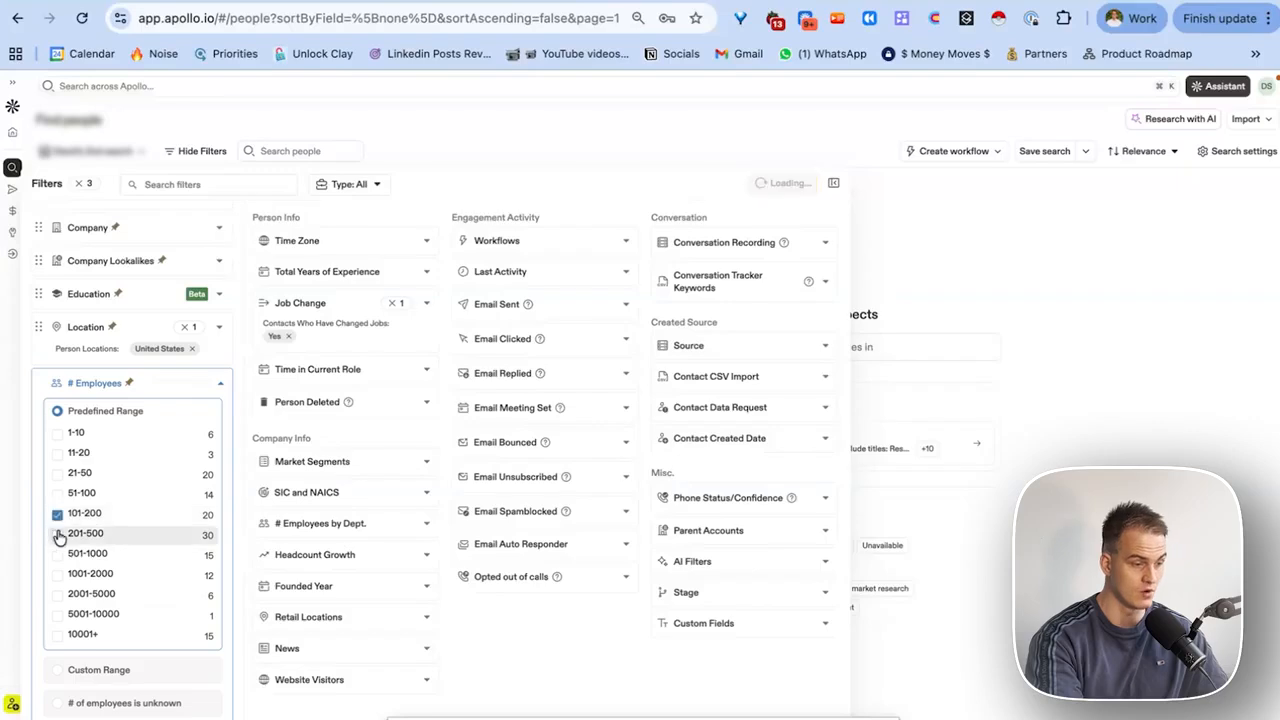
pyautogui.click(57, 534)
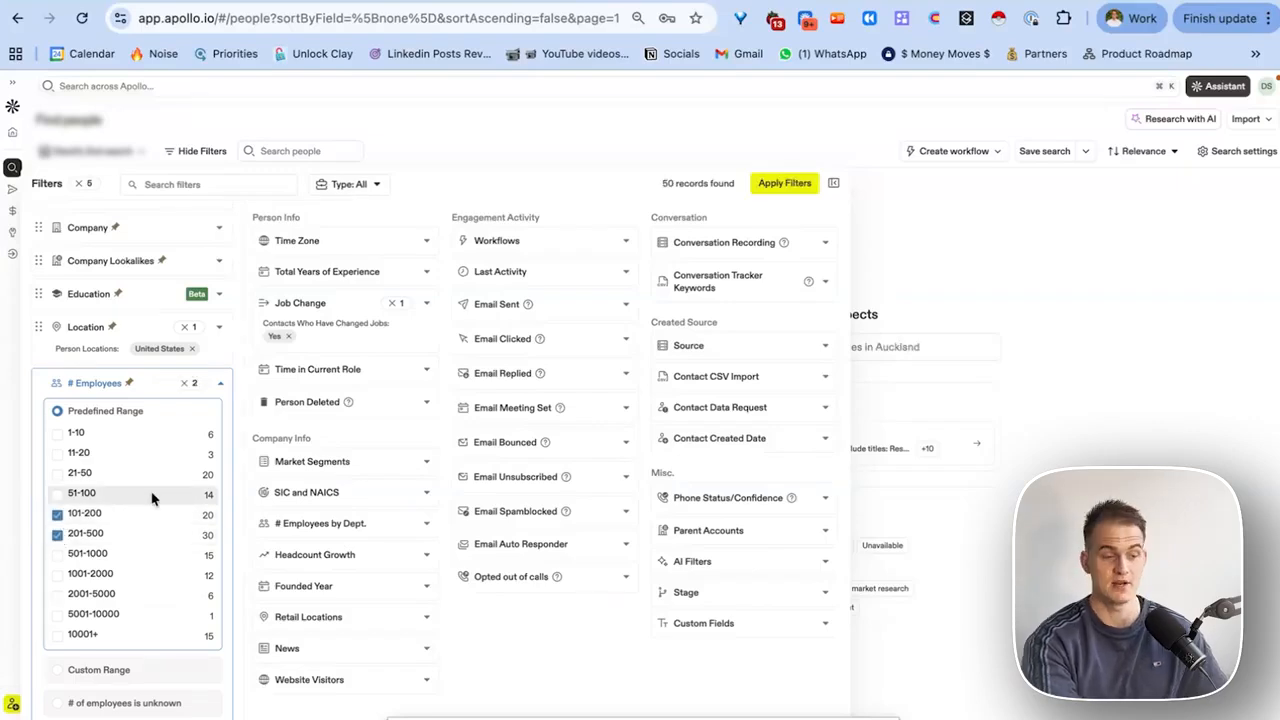
# Restrict the industry filter to management consulting.
pyautogui.scroll(-4, 185, 362)
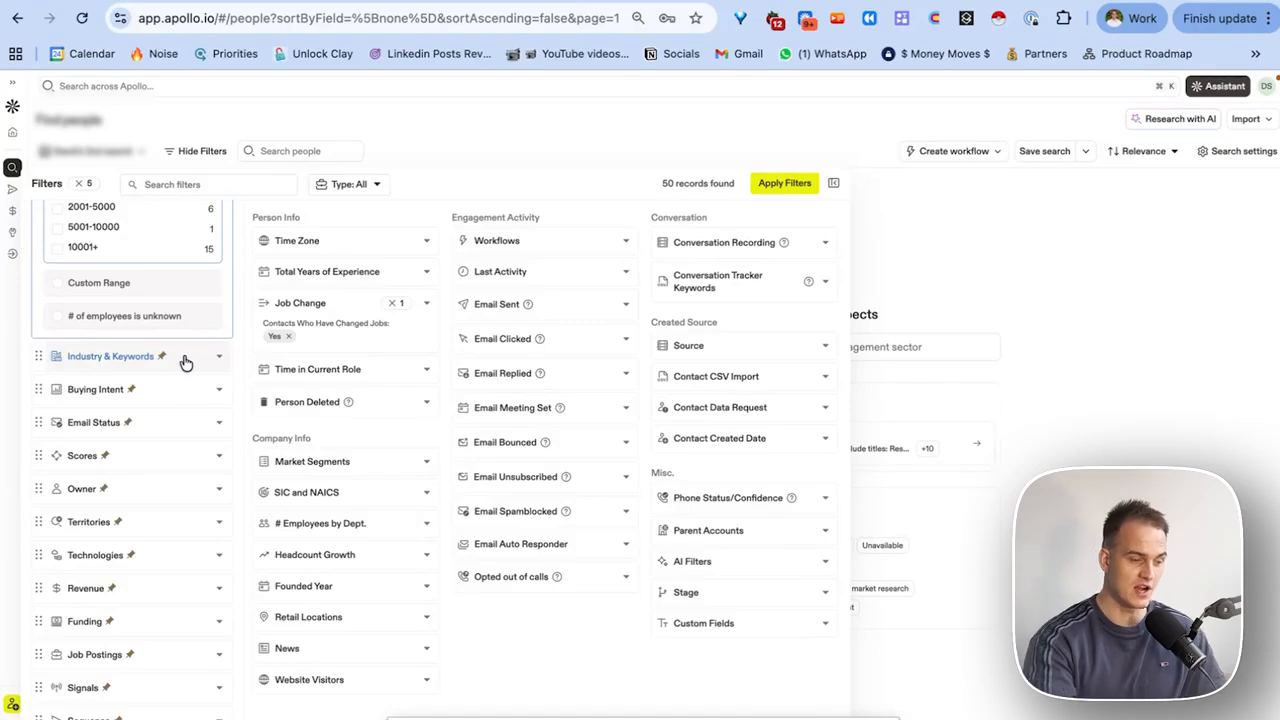
pyautogui.click(185, 362)
pyautogui.scroll(2, 180, 360)
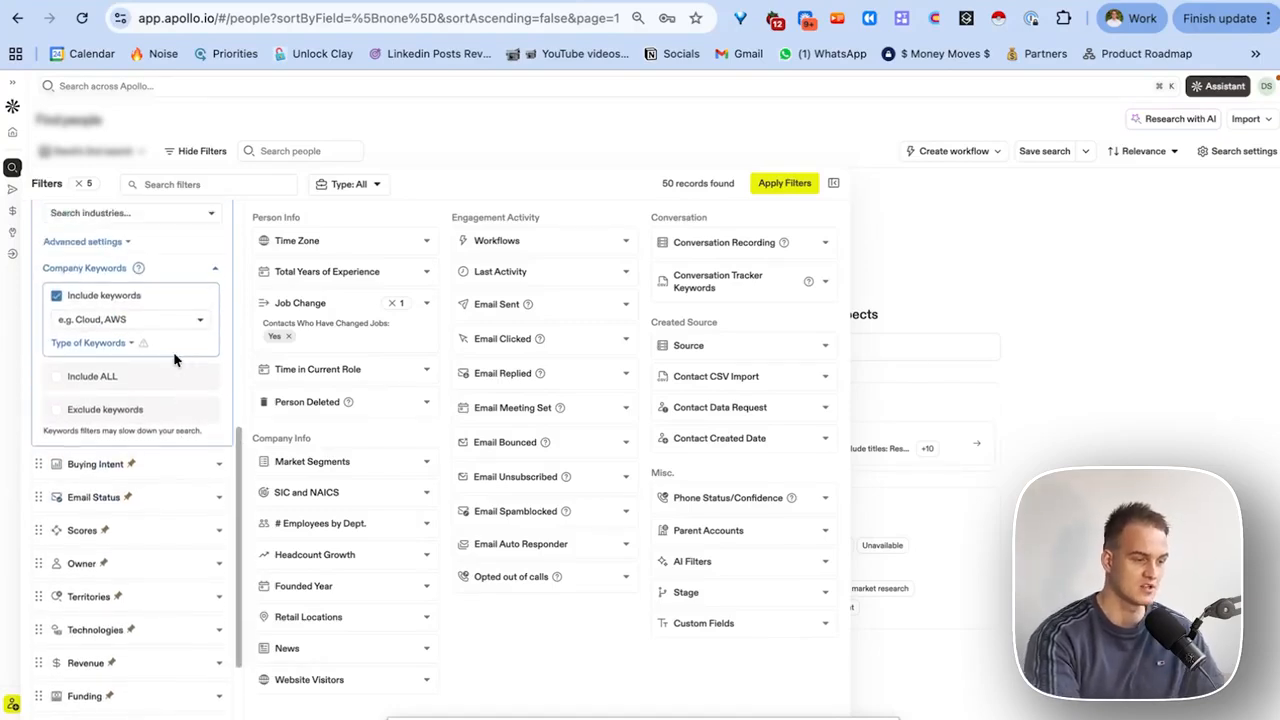
pyautogui.scroll(2, 80, 289)
pyautogui.click(78, 286)
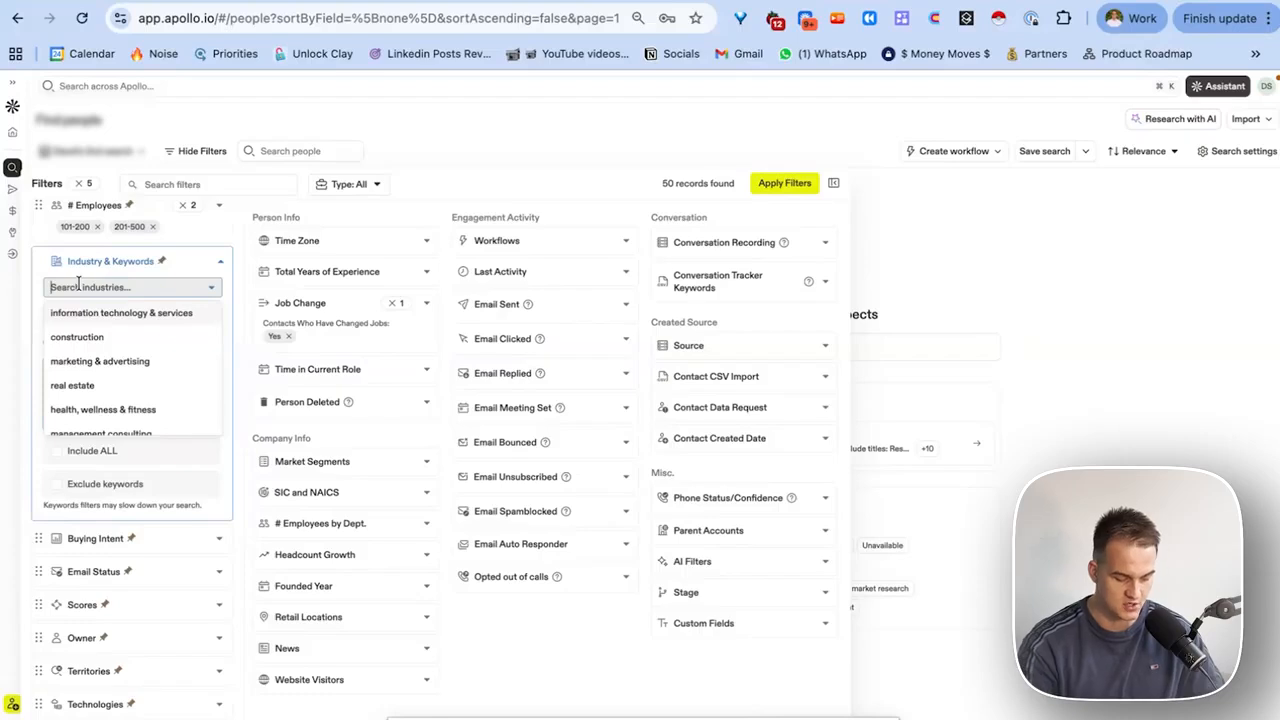
pyautogui.write('consult')
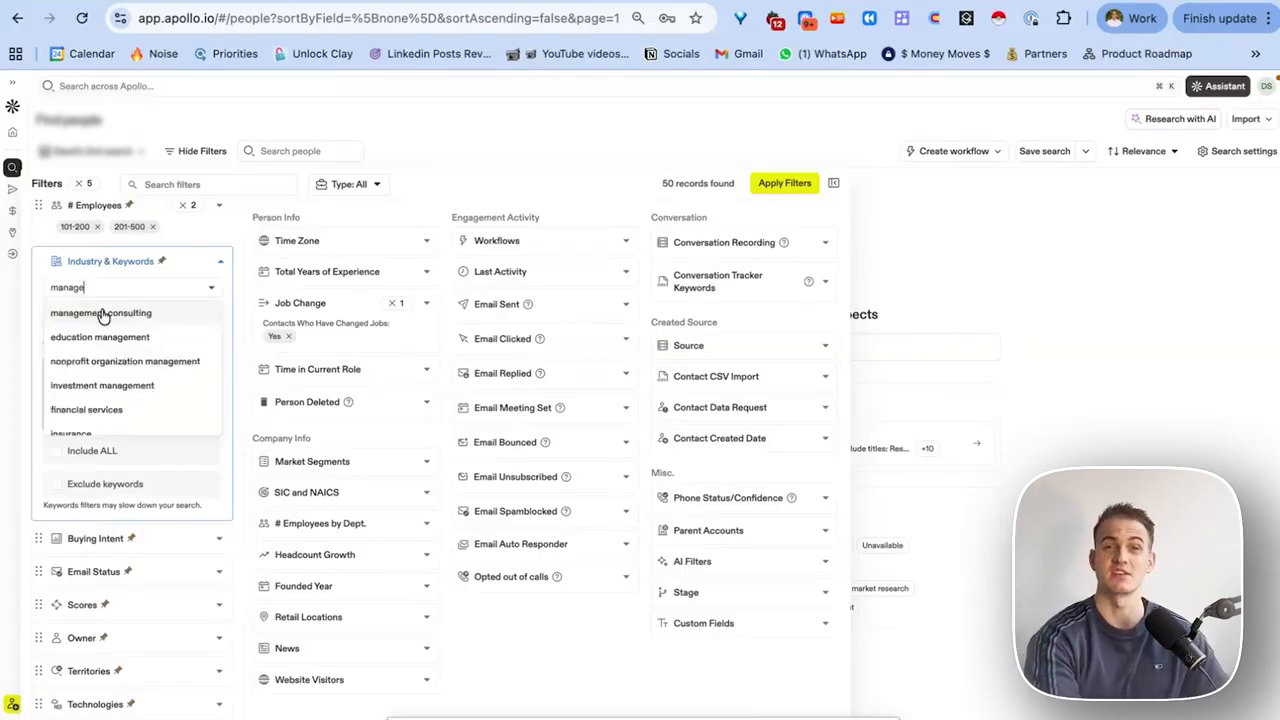
pyautogui.click(101, 313)
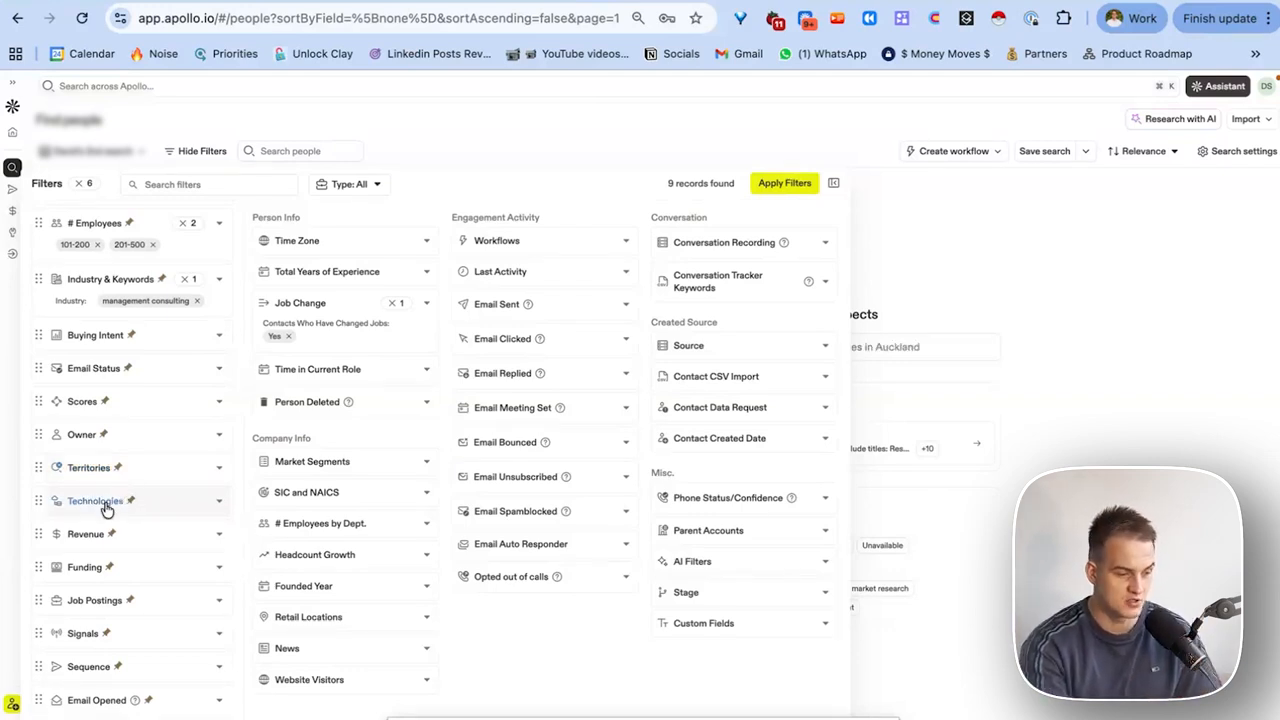
# Restrict the technologies filter to companies that use Google Tag Manager.
pyautogui.click(105, 503)
pyautogui.click(97, 534)
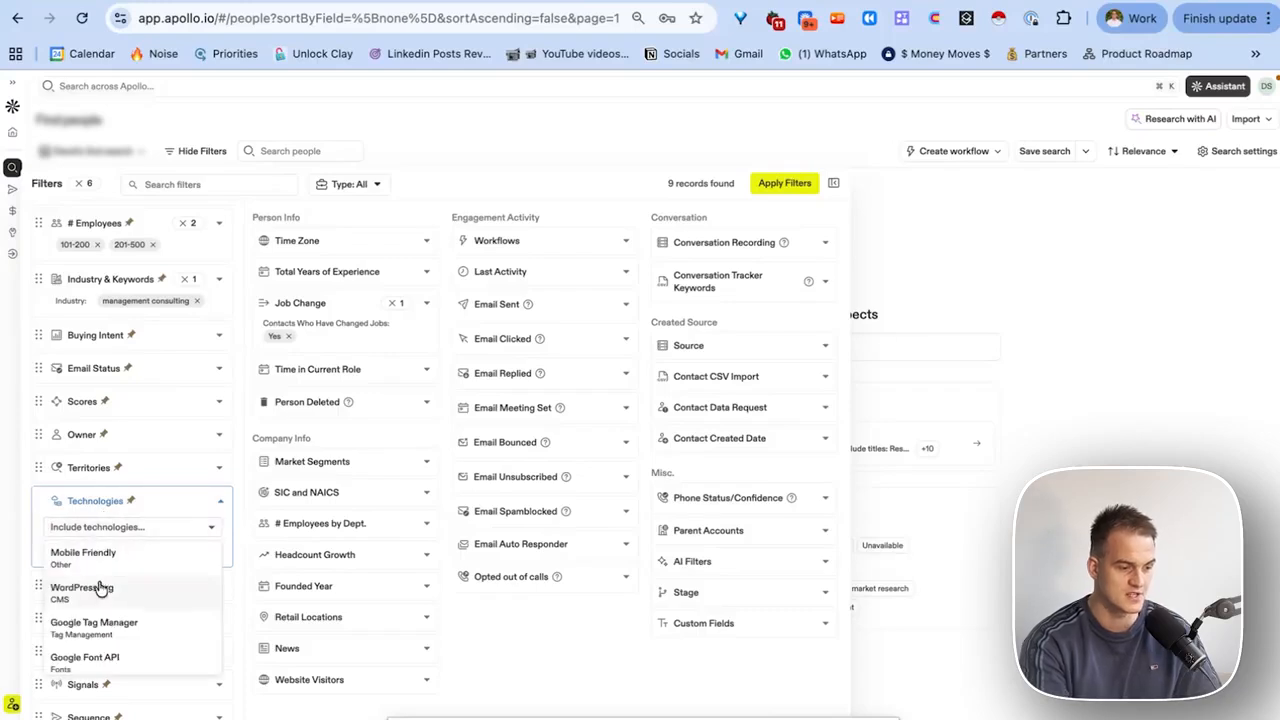
pyautogui.scroll(-1, 97, 595)
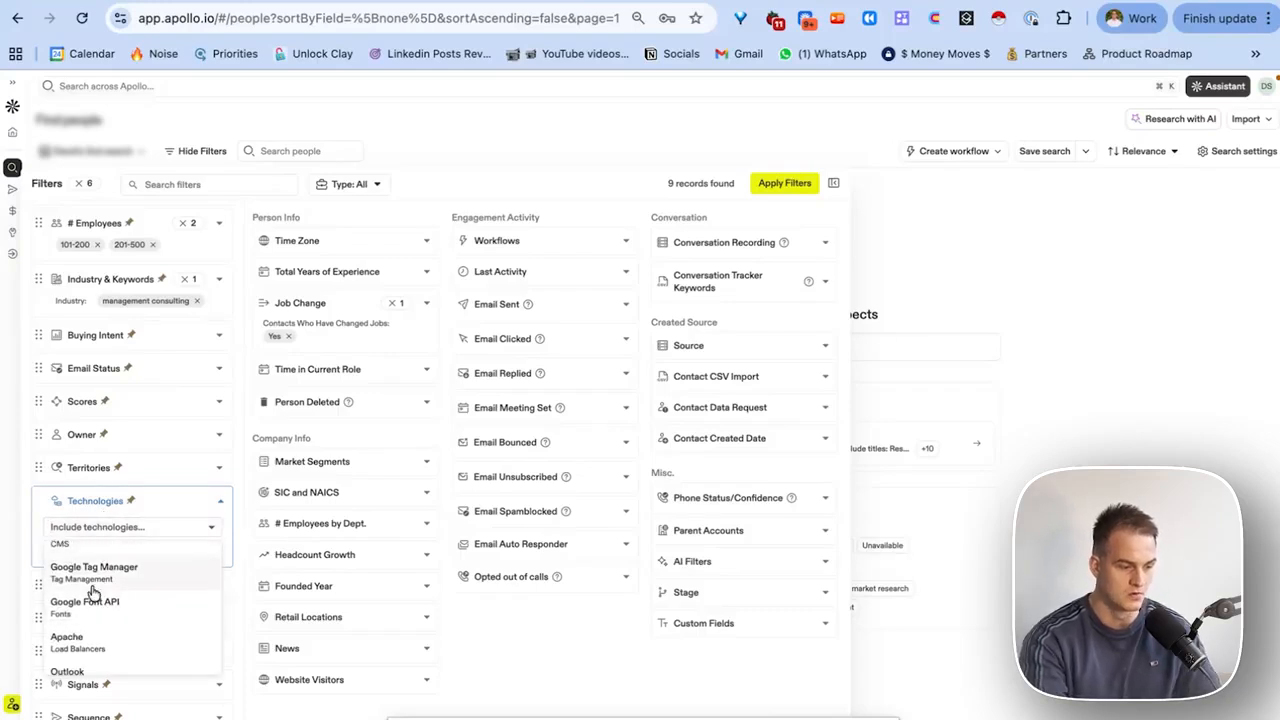
pyautogui.click(96, 566)
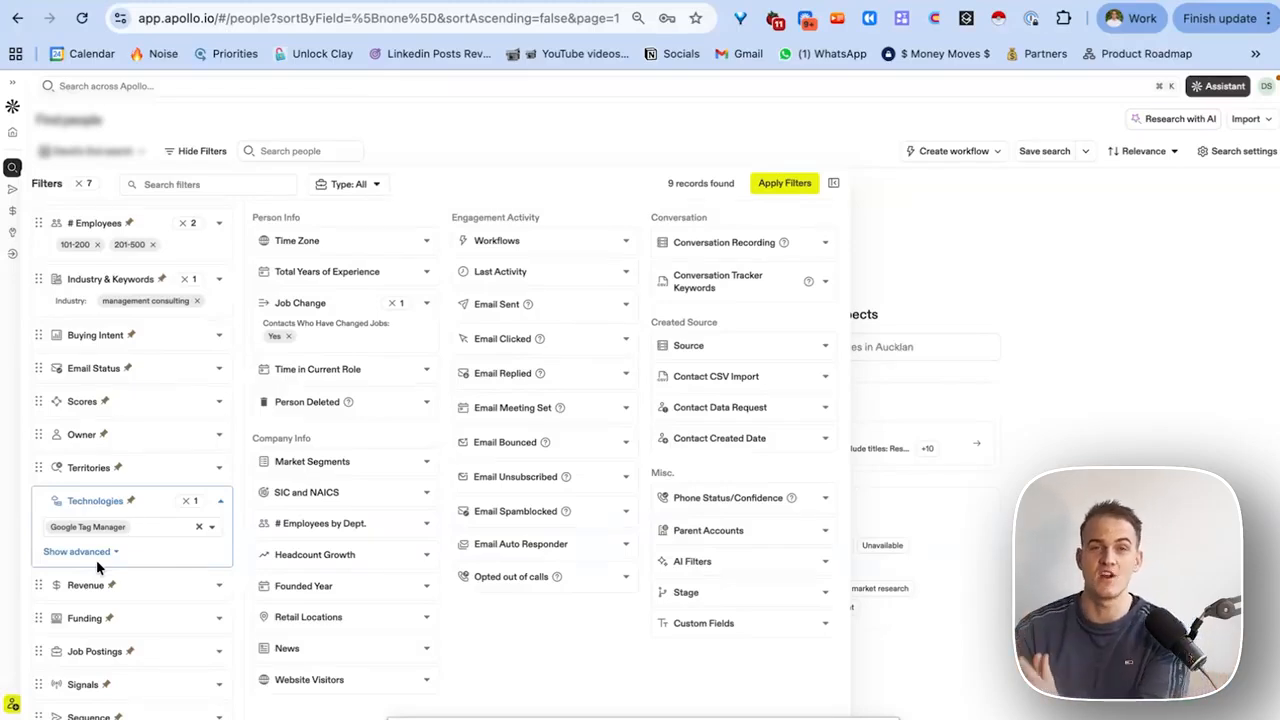
# Examine the Revenue and Funding filters for range, company type and funding round options.
pyautogui.click(96, 584)
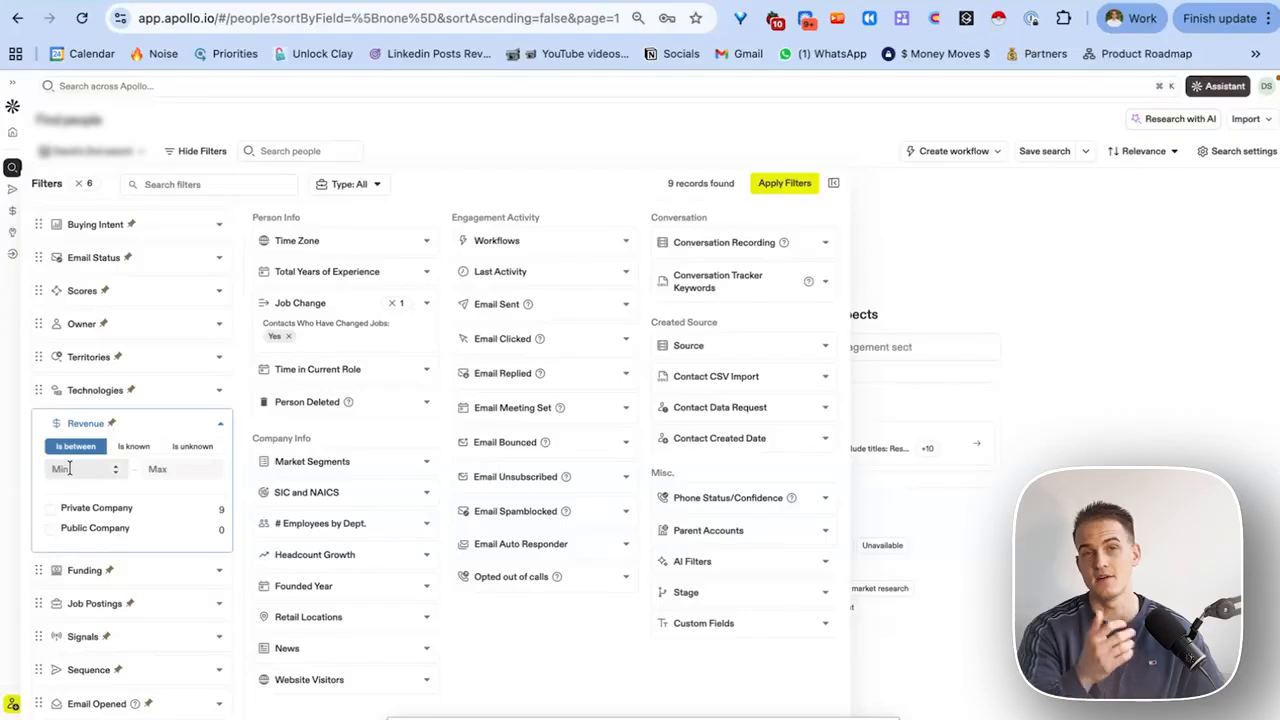
pyautogui.click(85, 570)
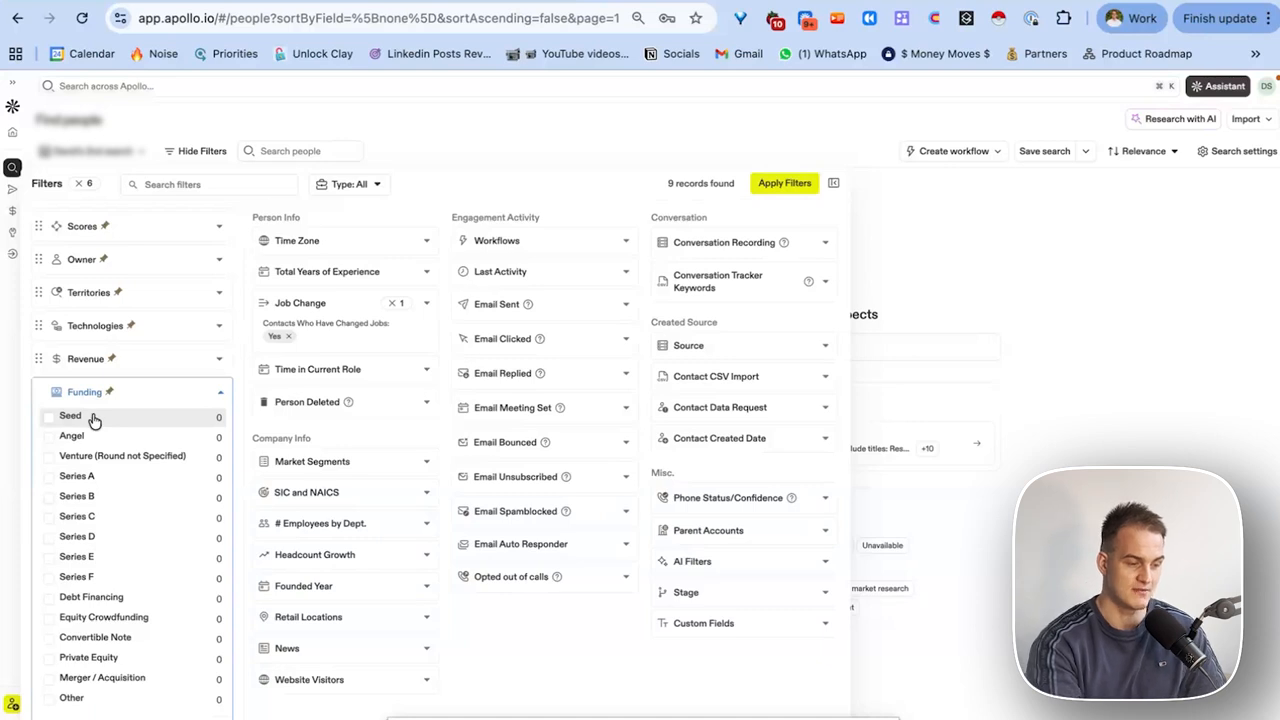
pyautogui.scroll(-1, 88, 570)
pyautogui.scroll(-1, 90, 577)
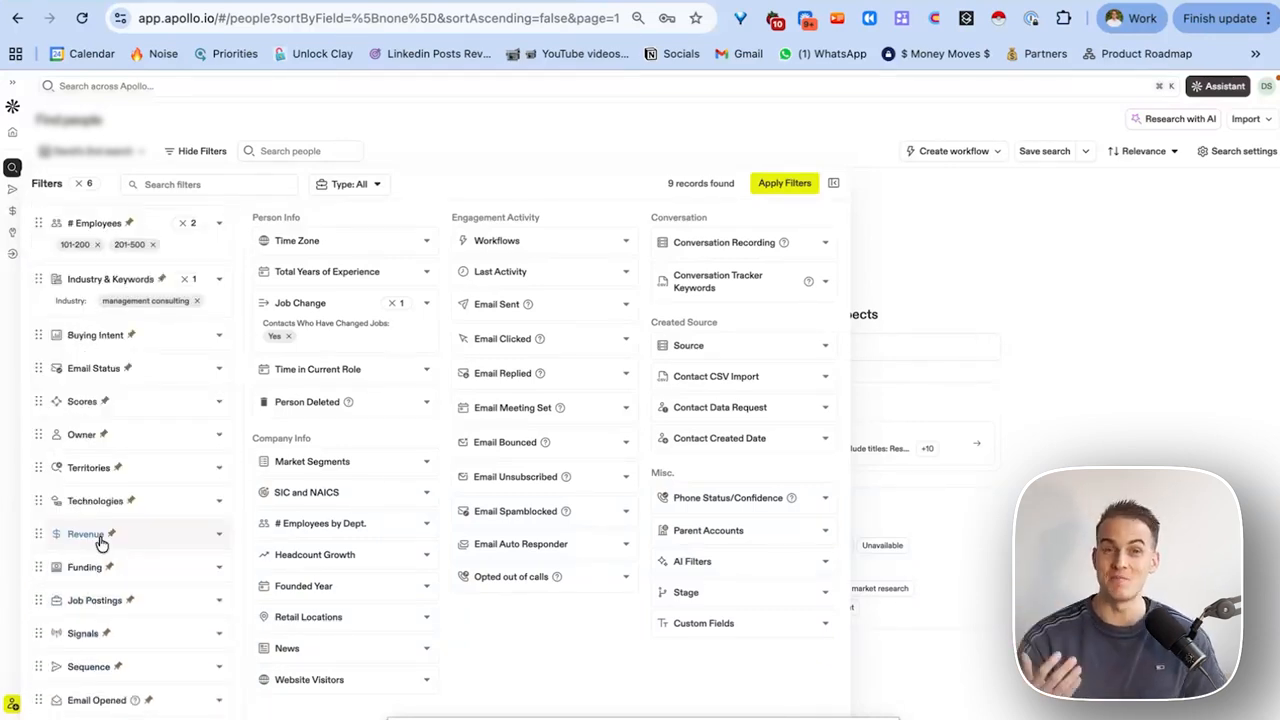
pyautogui.click(100, 536)
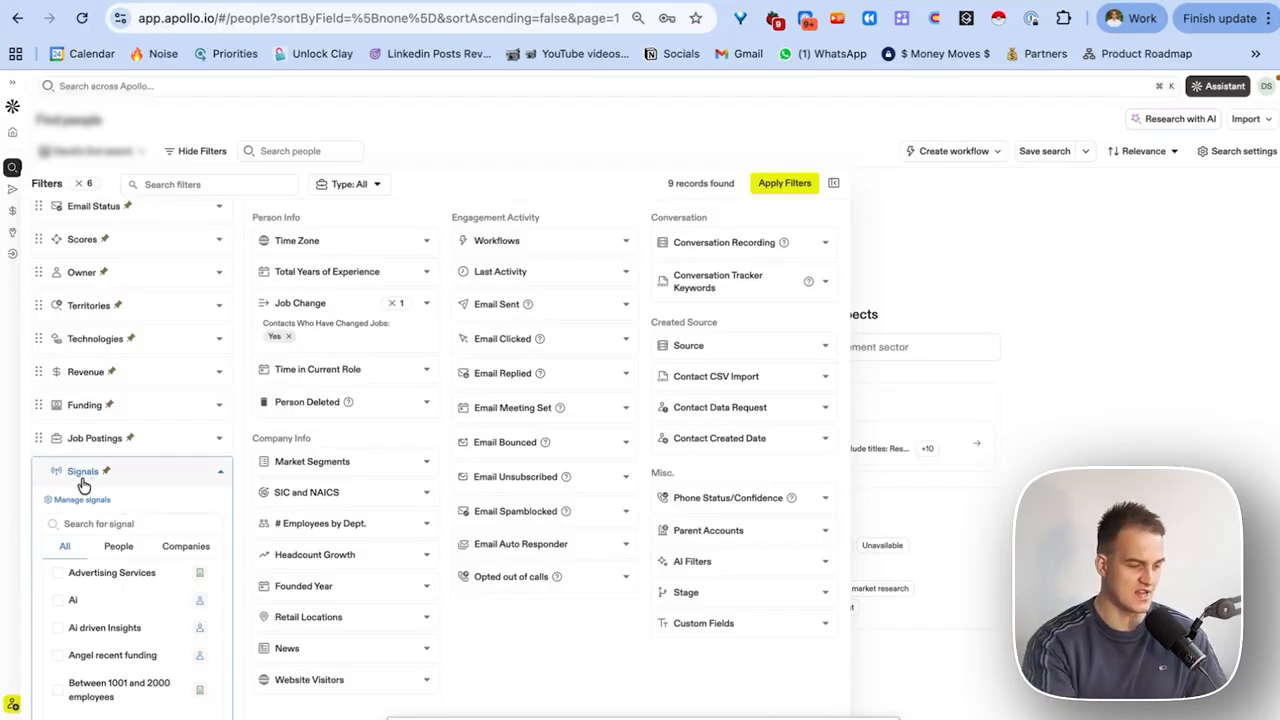
# Browse the available signals in the Signals filter, including those for people and for companies.
pyautogui.scroll(-10, 80, 625)
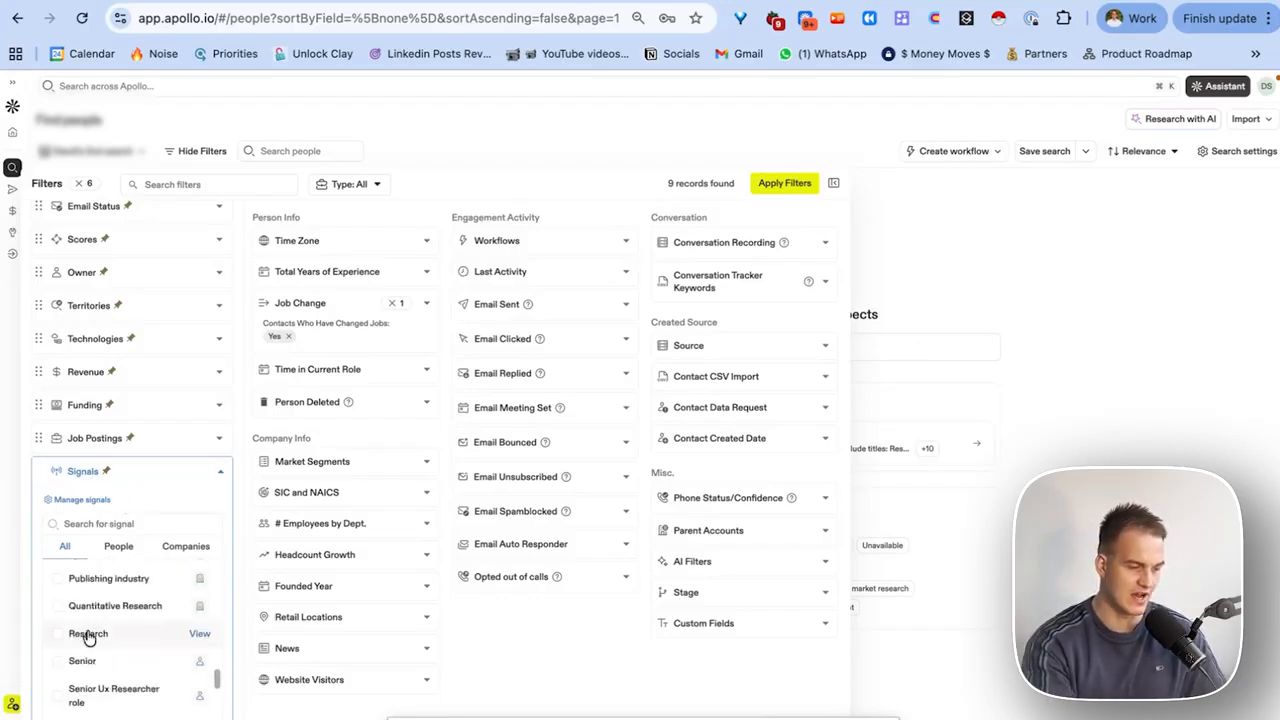
pyautogui.click(118, 546)
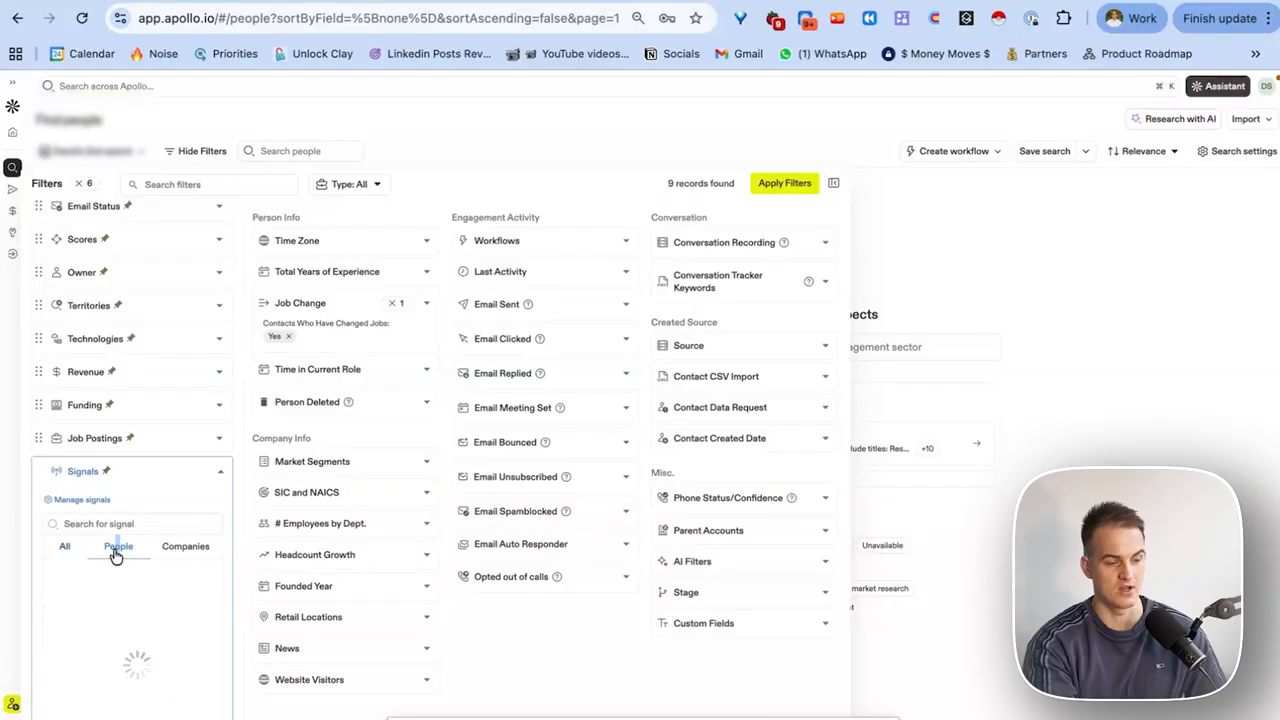
pyautogui.scroll(-15, 96, 640)
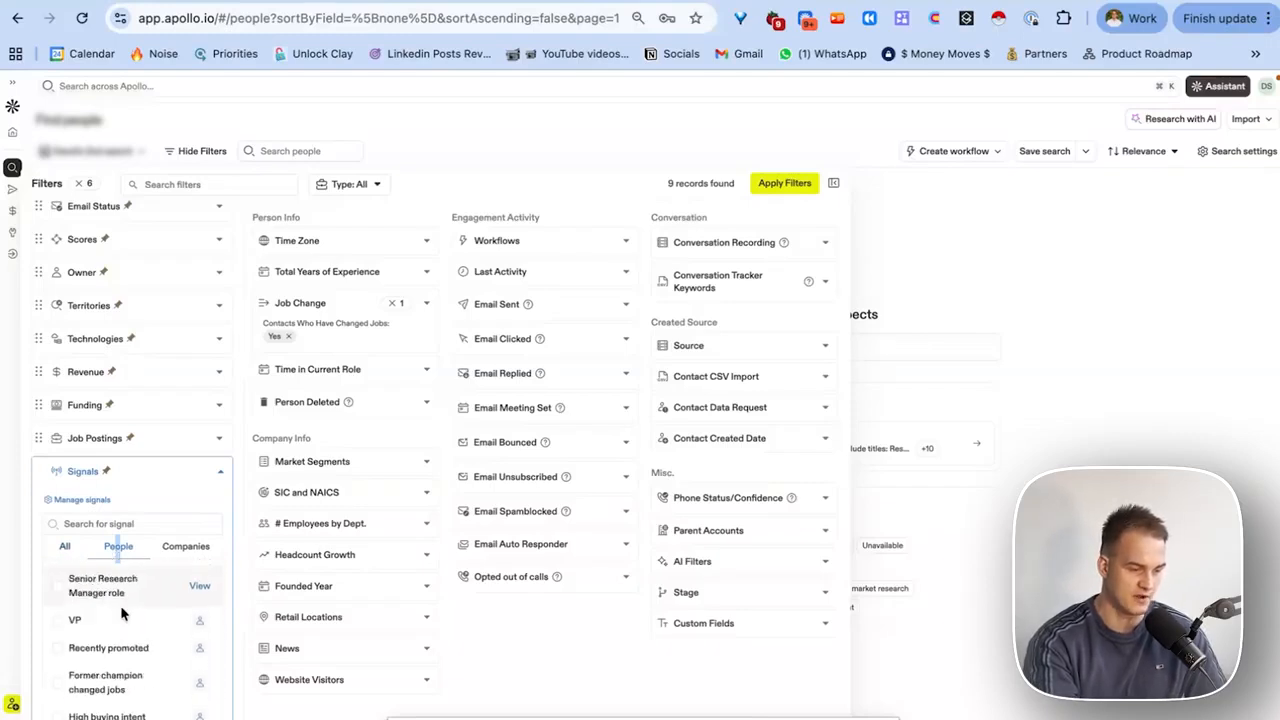
pyautogui.click(176, 553)
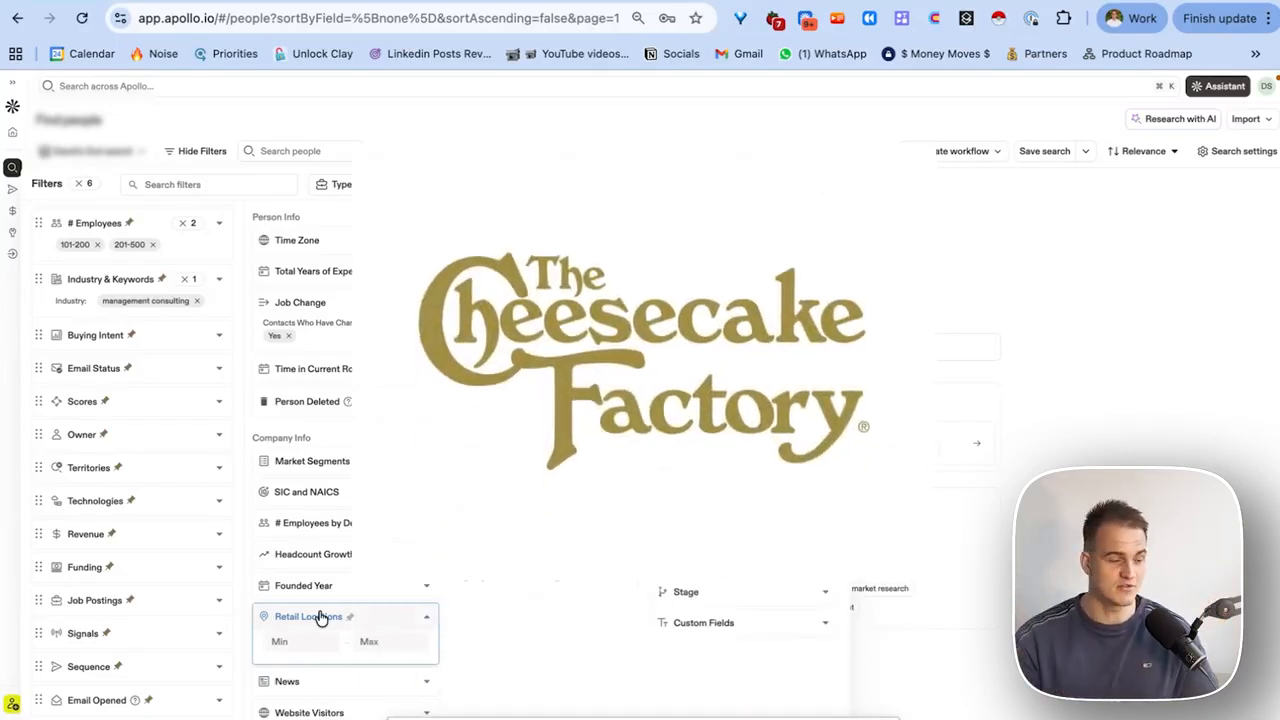
# Examine the Retail Locations range and the News categories among the company information filters.
pyautogui.click(289, 640)
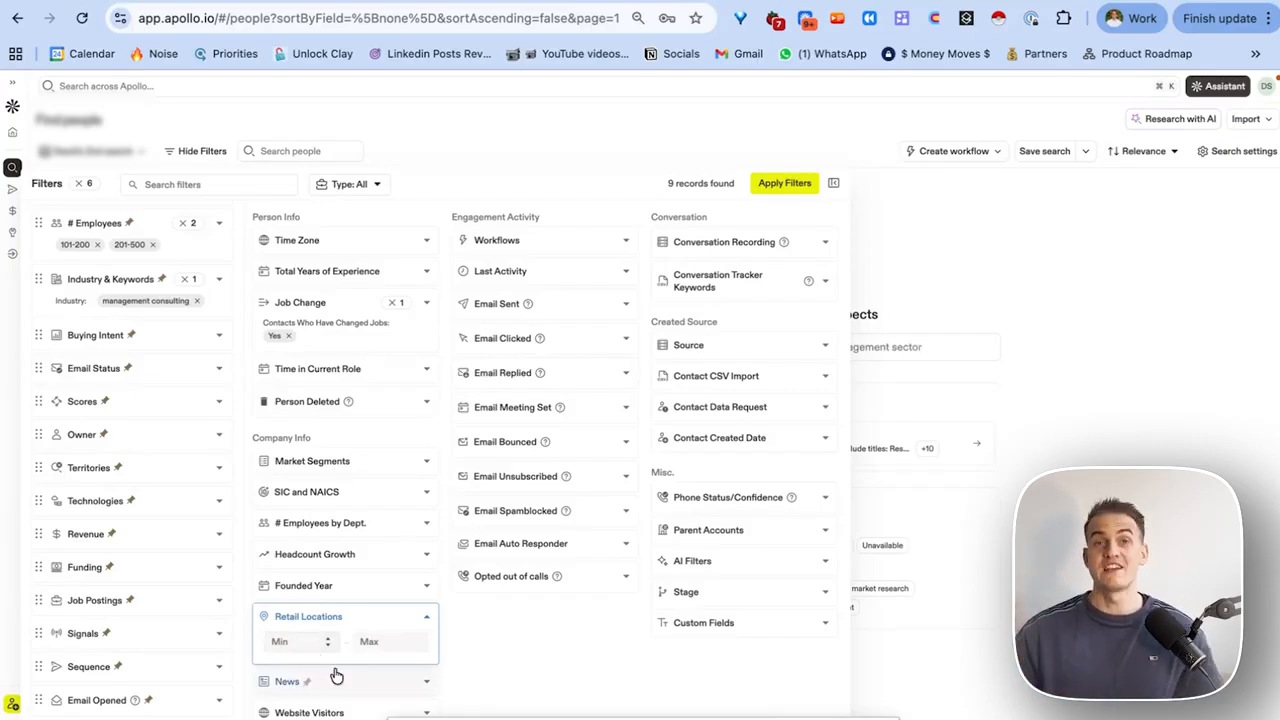
pyautogui.click(334, 617)
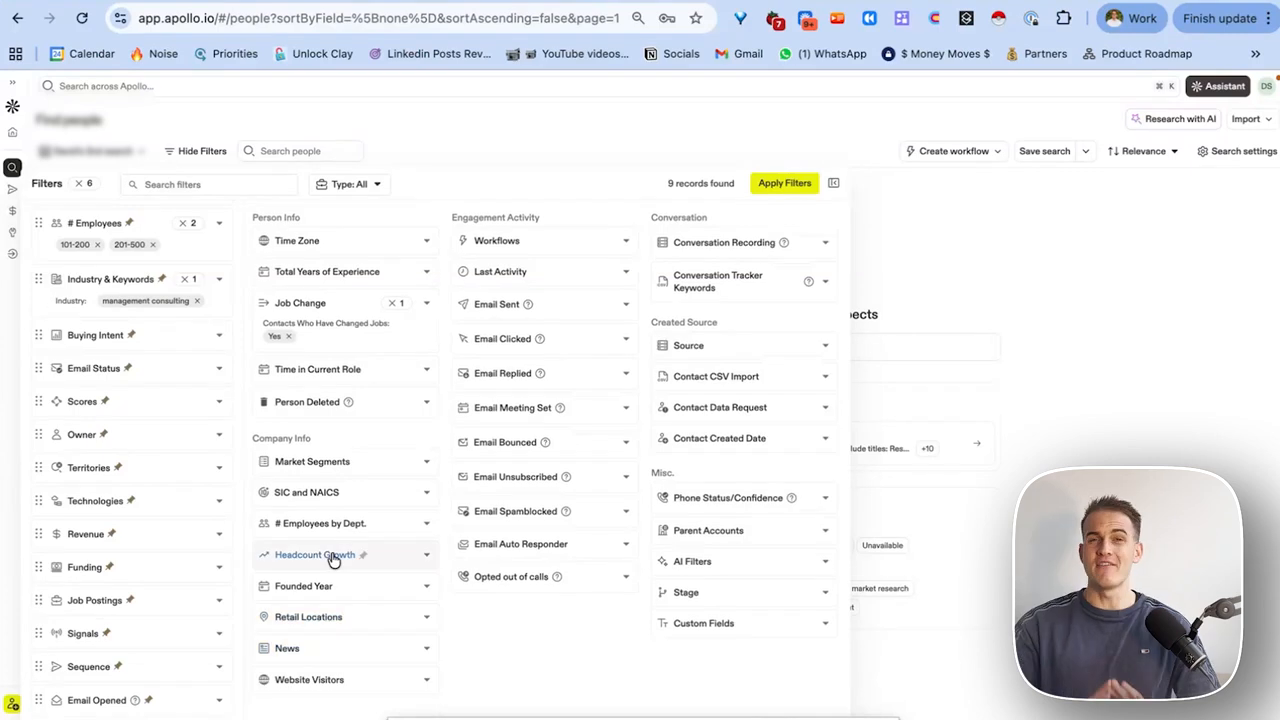
pyautogui.click(323, 648)
pyautogui.scroll(-1, 333, 685)
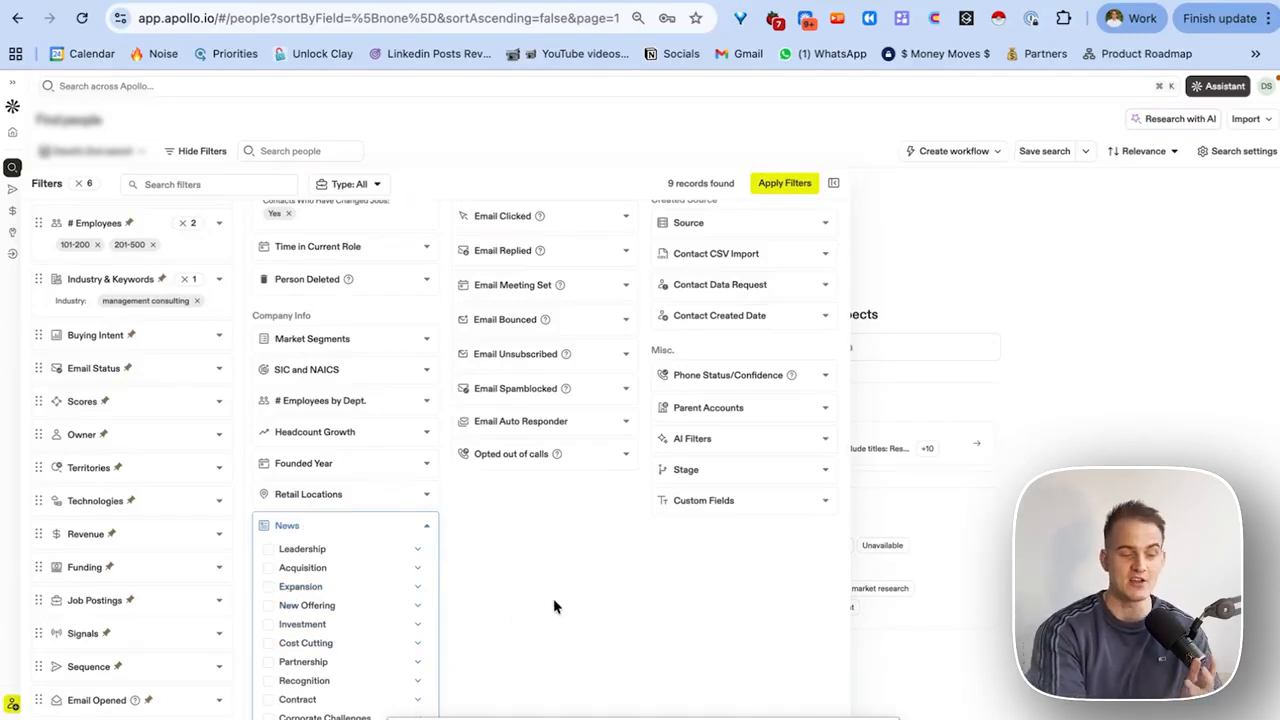
pyautogui.click(366, 532)
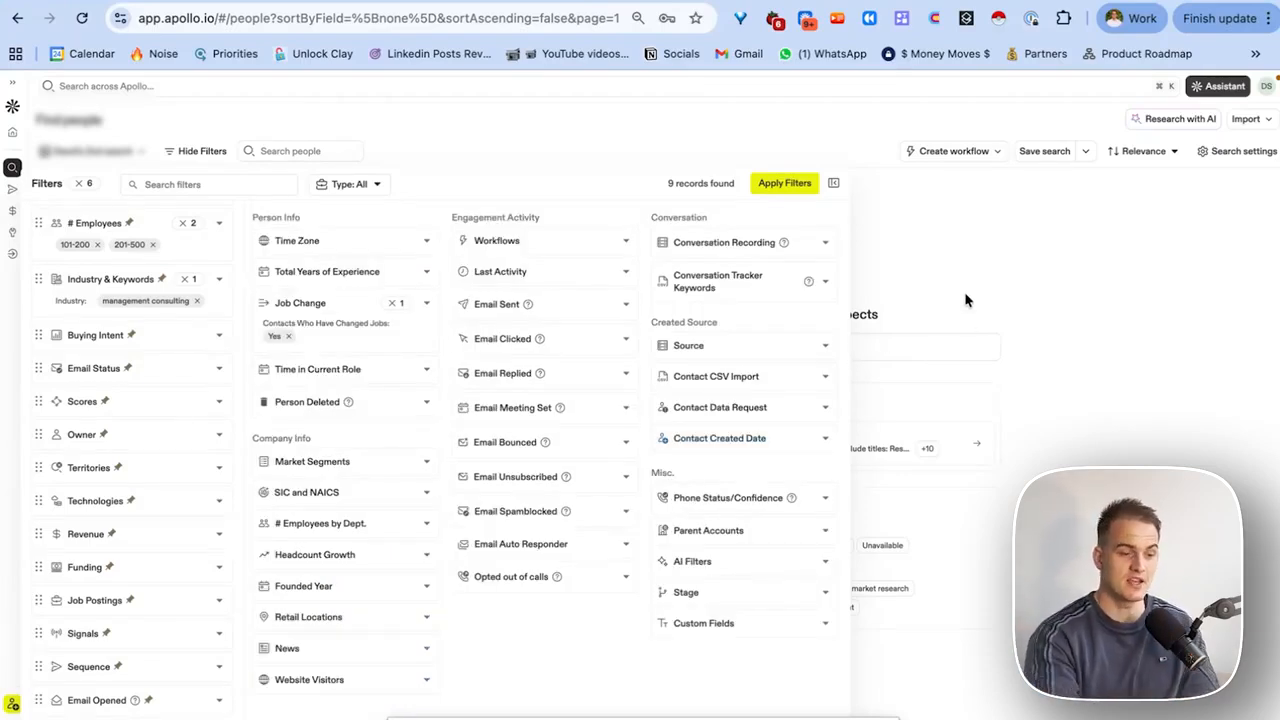
# Apply the chosen filters to the people search and select all matching people.
pyautogui.click(790, 184)
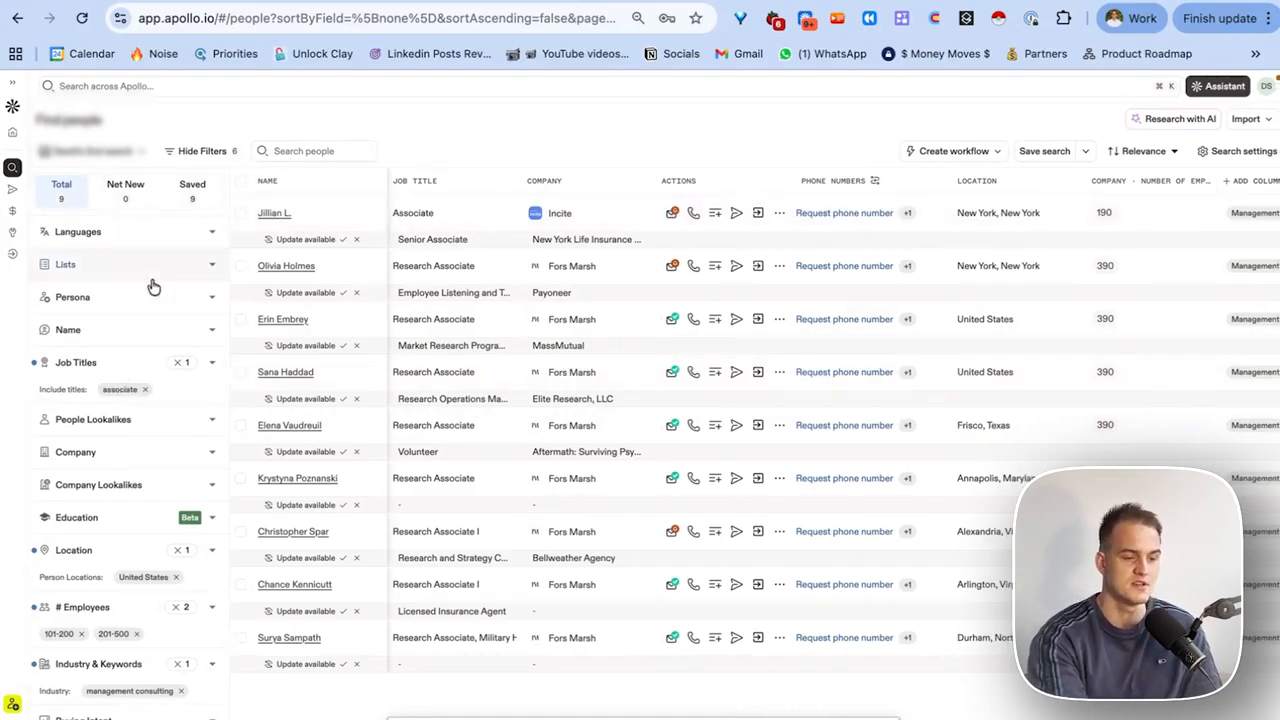
pyautogui.click(241, 191)
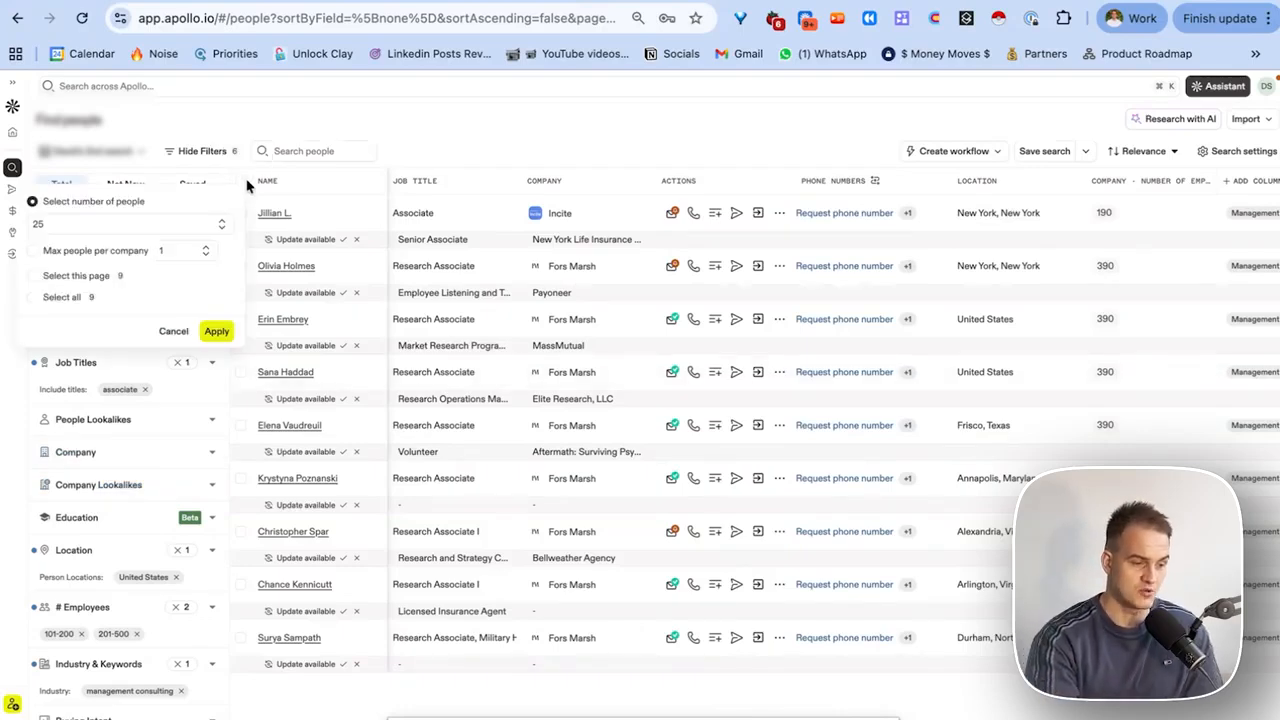
pyautogui.click(72, 299)
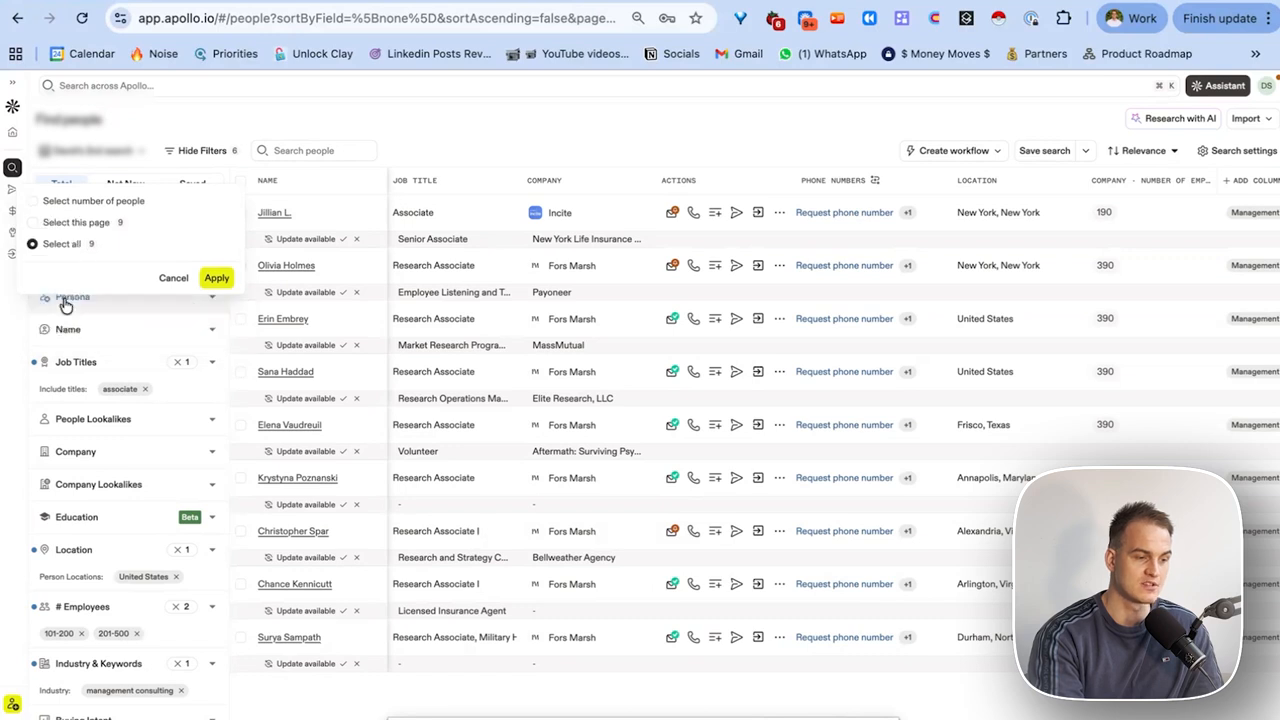
pyautogui.click(215, 278)
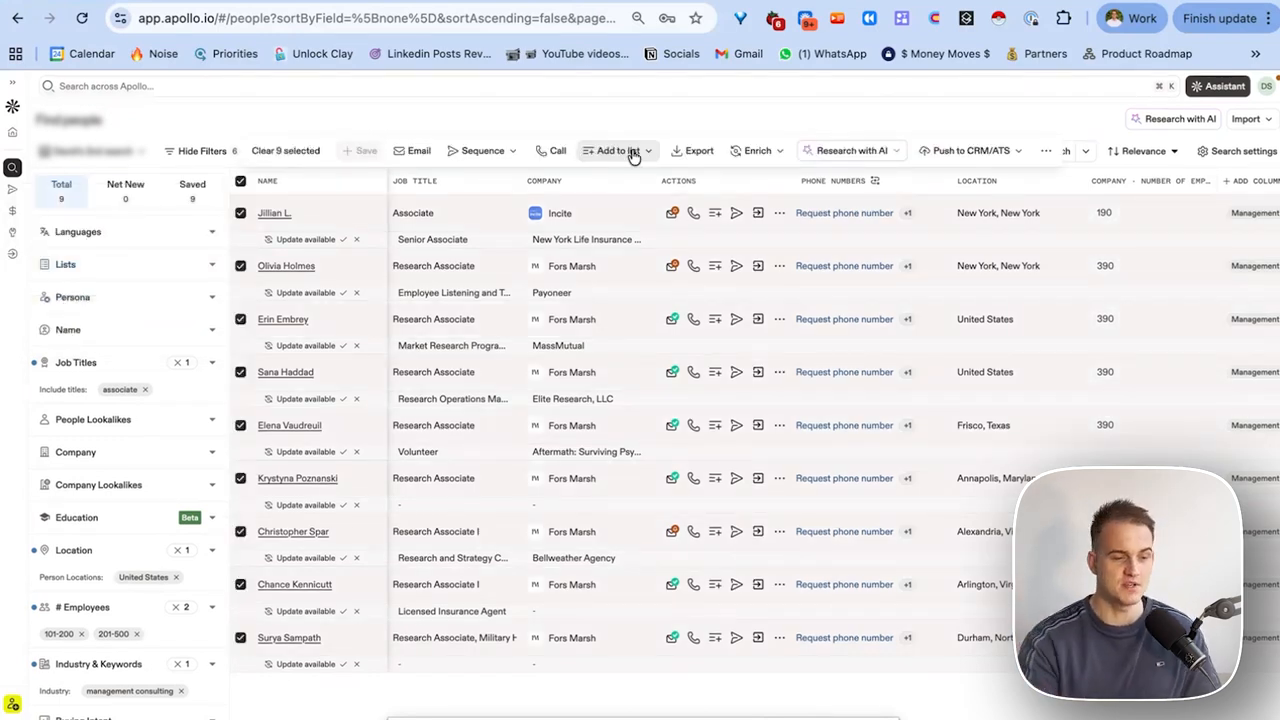
# Add the selected people to a new list targeting People, giving it a test name.
pyautogui.click(885, 153)
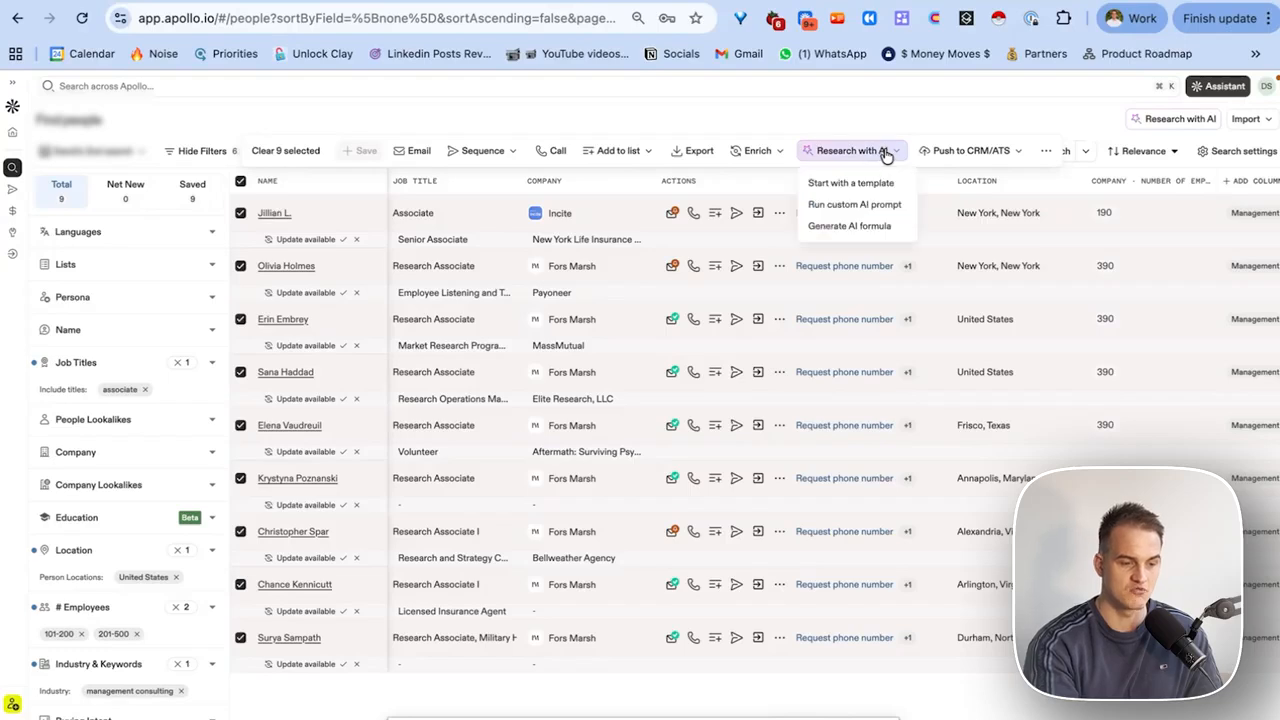
pyautogui.click(605, 154)
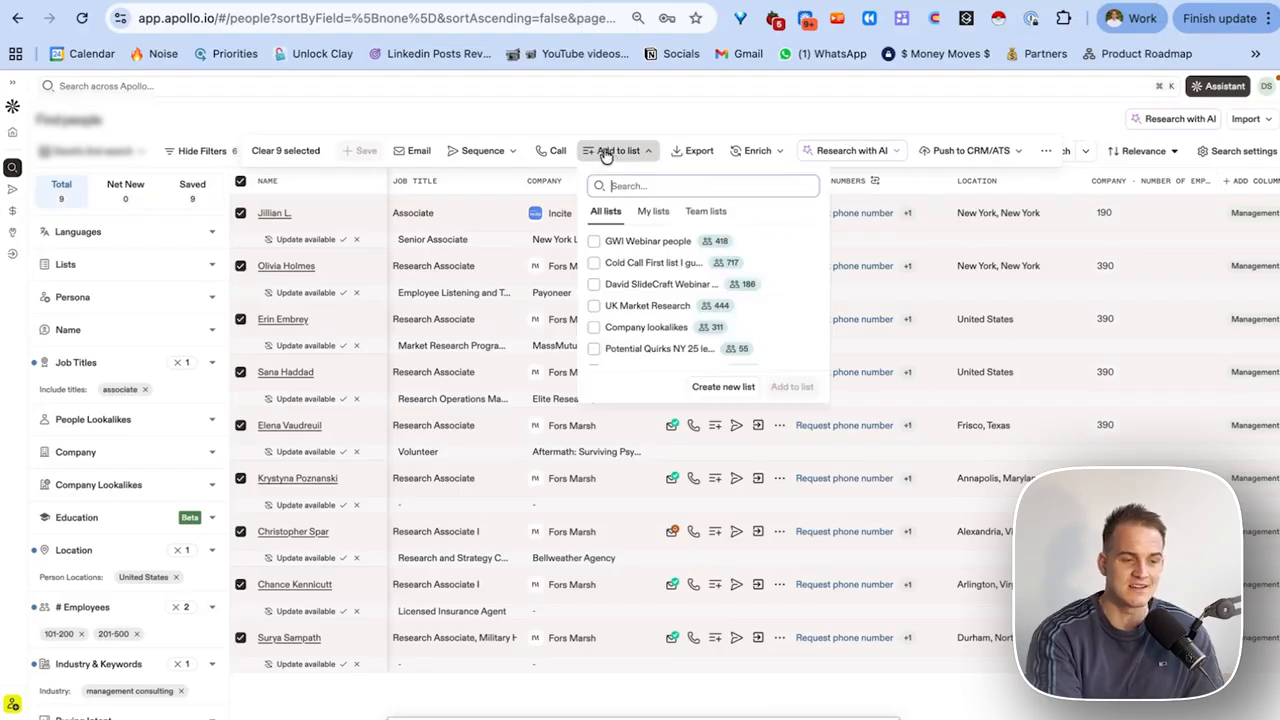
pyautogui.click(720, 388)
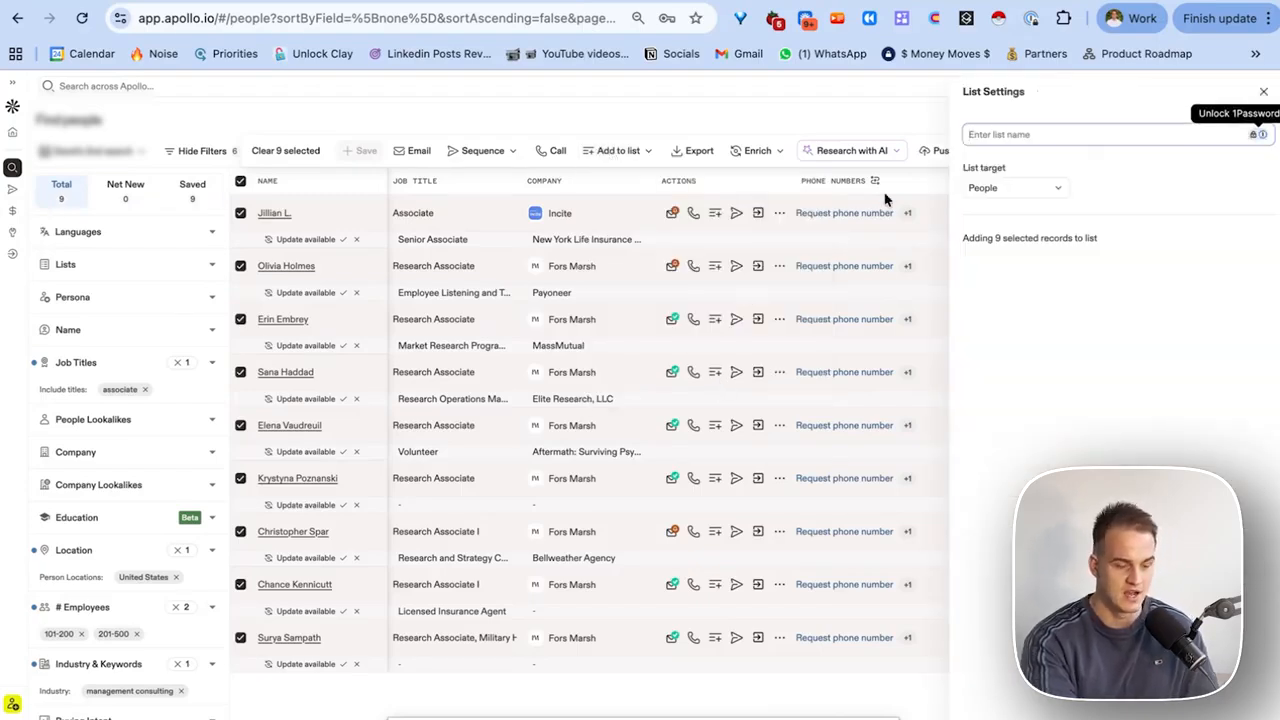
pyautogui.write('Tim test')
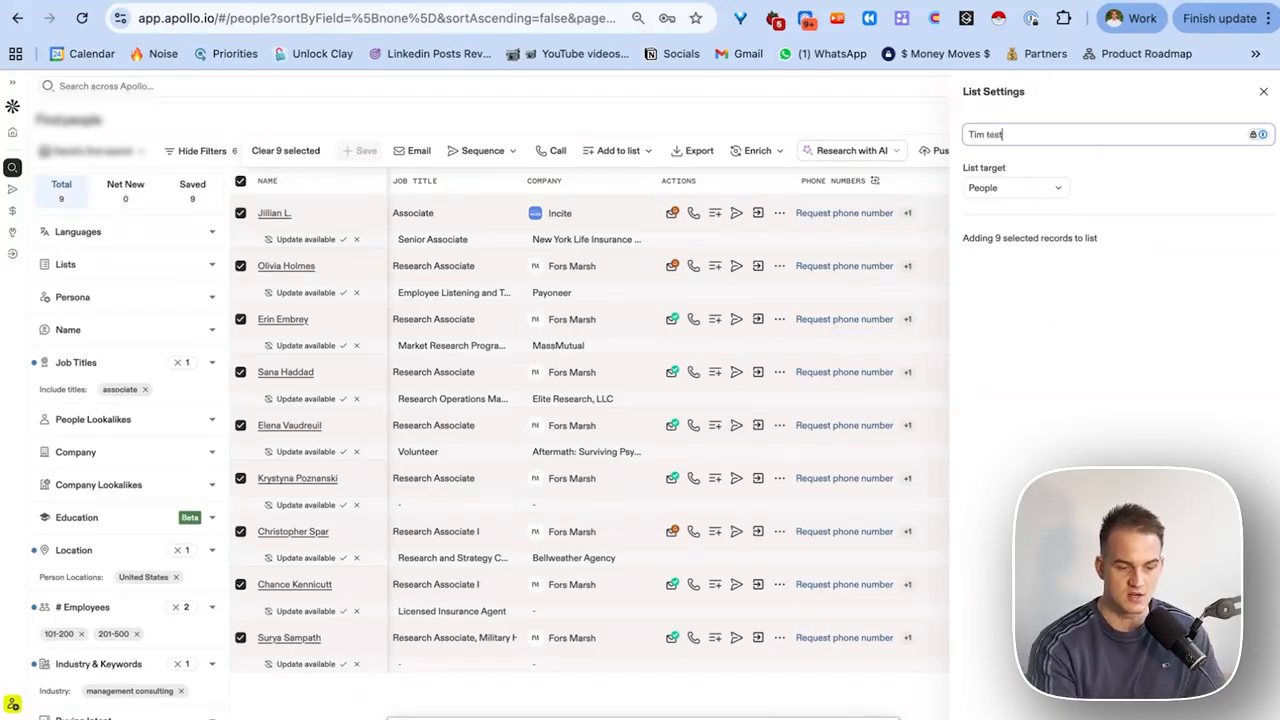
pyautogui.press('Return')
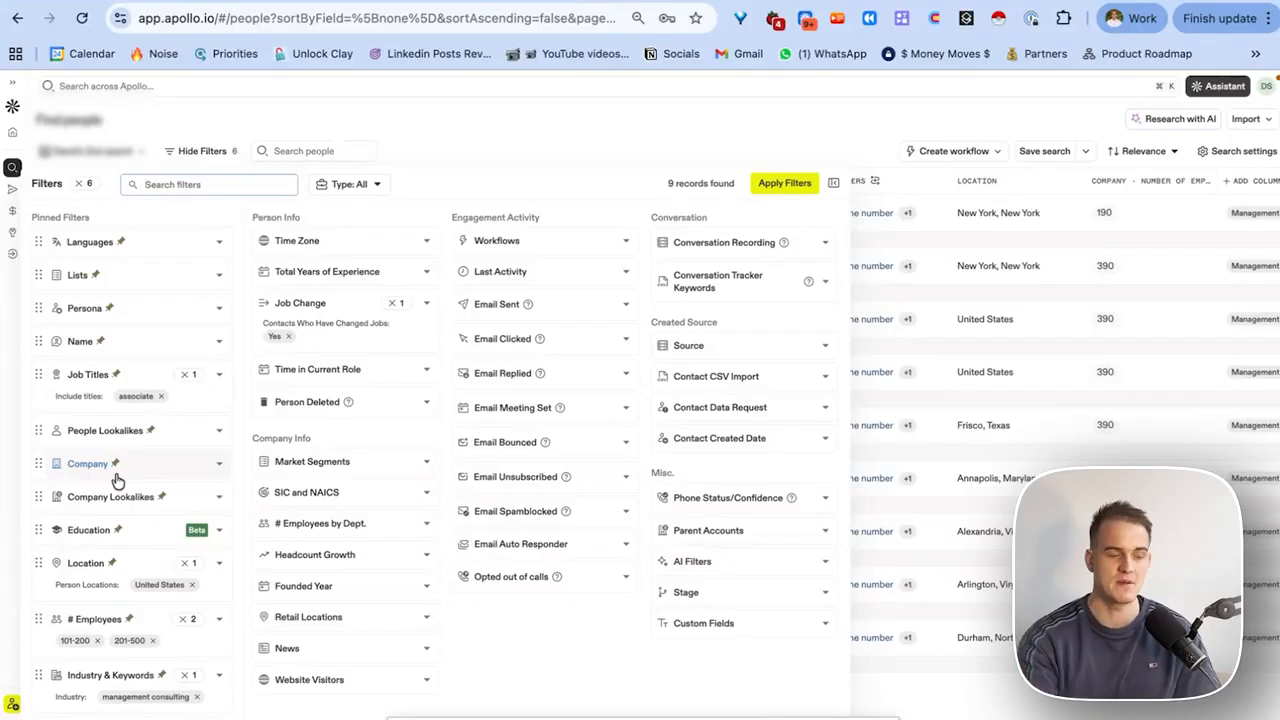
# Reopen the full filter set and limit the email status to Verified.
pyautogui.scroll(-3, 122, 466)
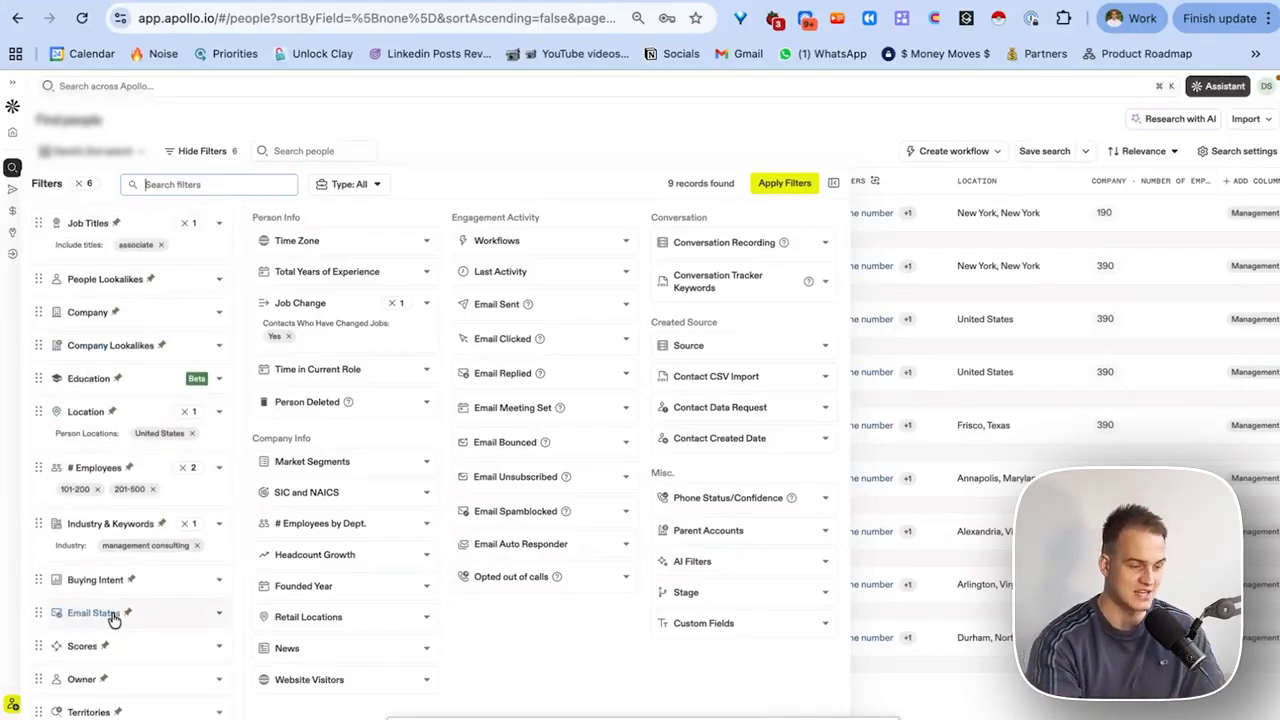
pyautogui.click(113, 620)
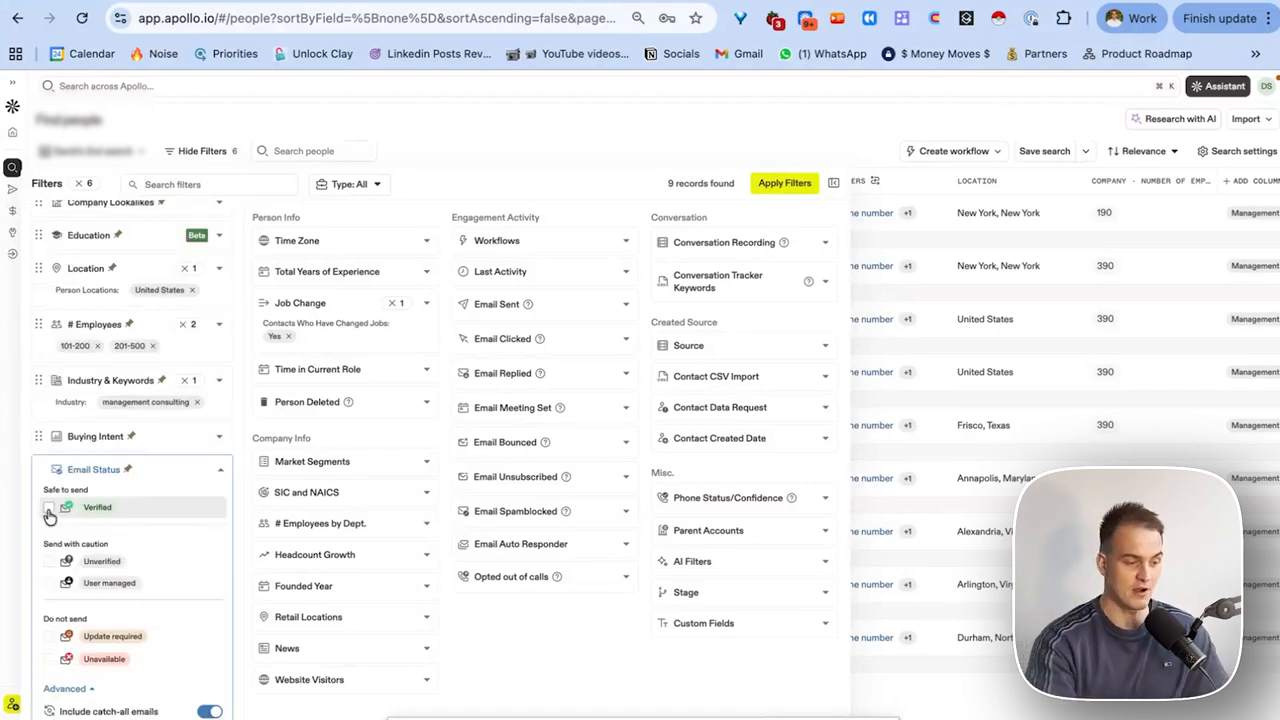
pyautogui.click(50, 512)
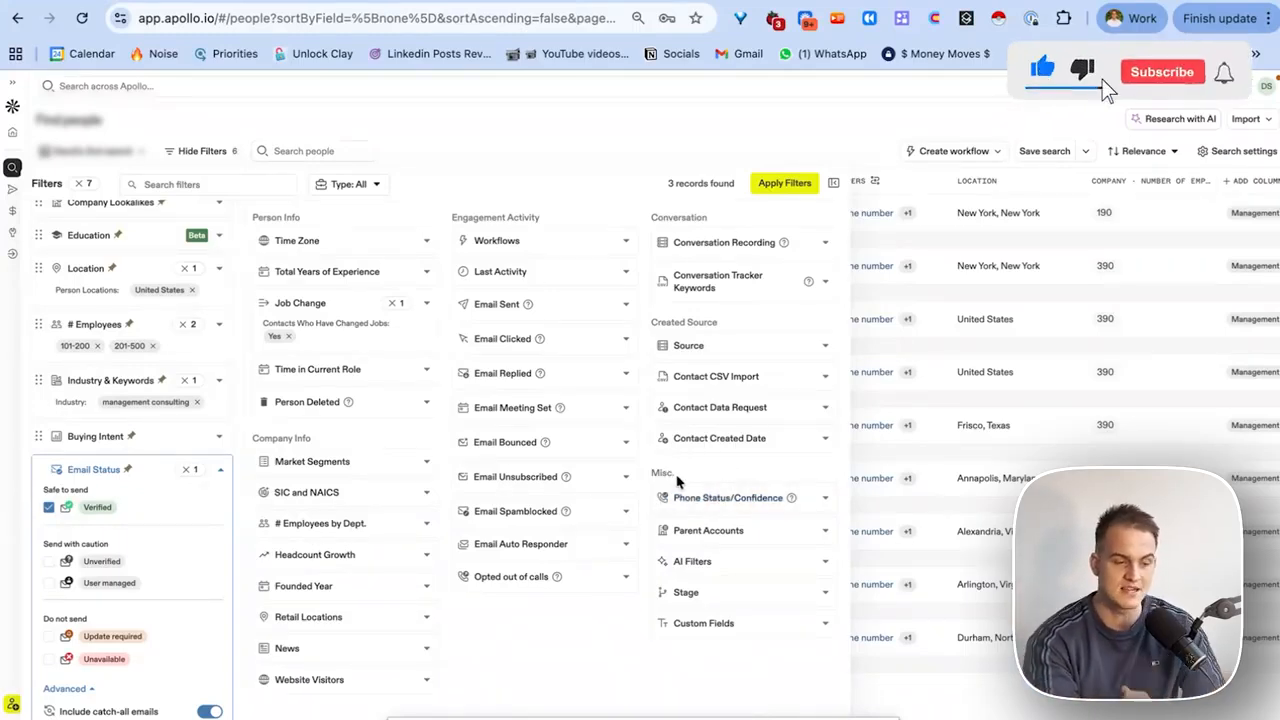
# Filter Phone Status/Confidence to the Mobile number type with Valid phone number status.
pyautogui.click(724, 506)
pyautogui.scroll(-1, 706, 562)
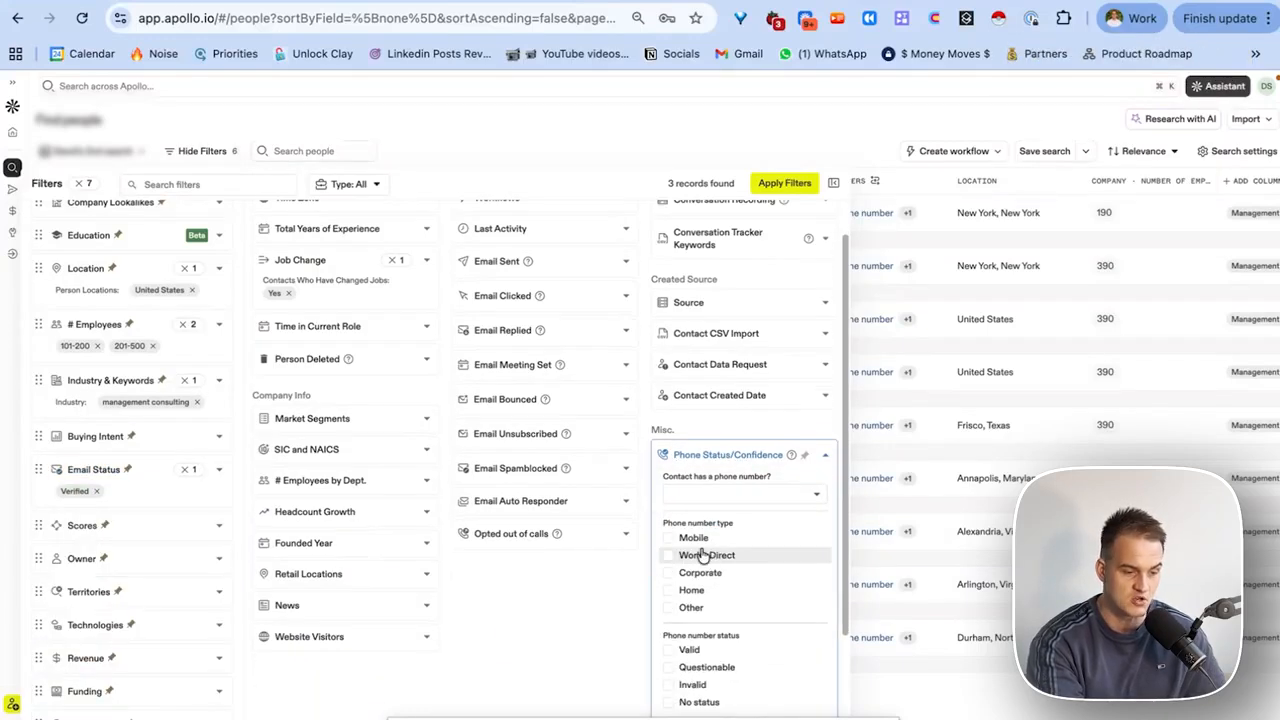
pyautogui.click(676, 541)
pyautogui.scroll(-3, 700, 548)
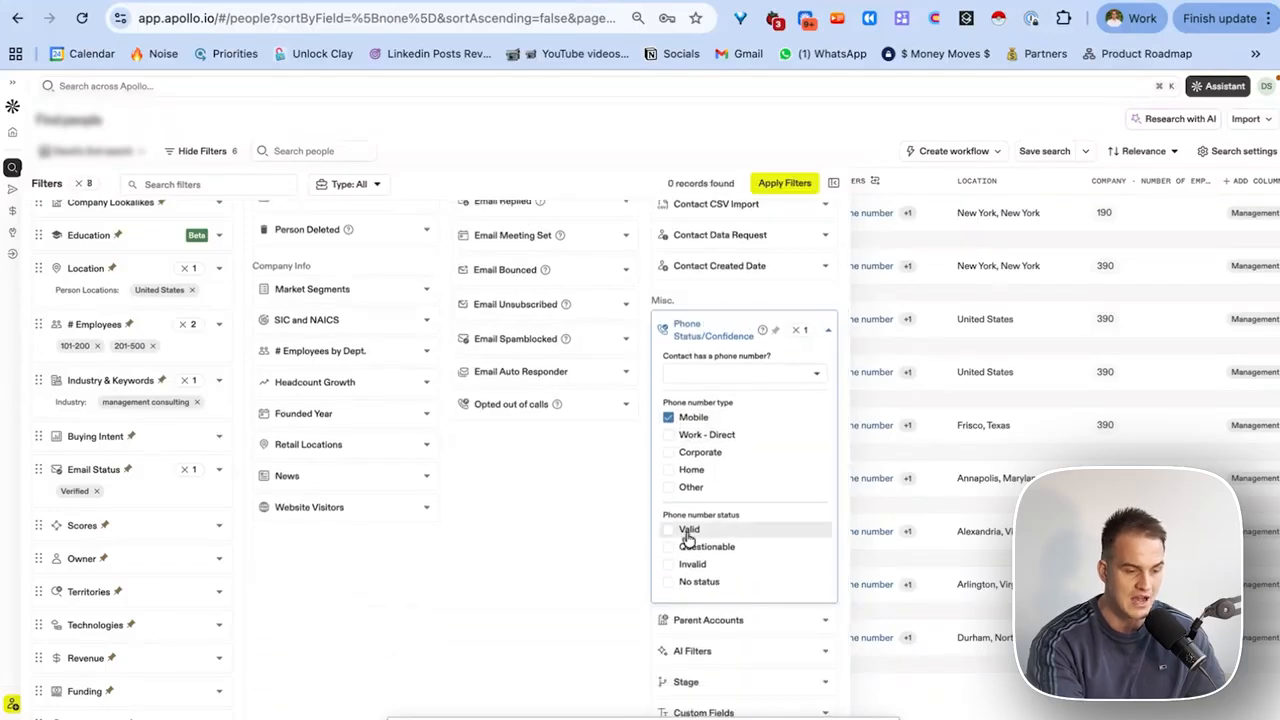
pyautogui.click(733, 536)
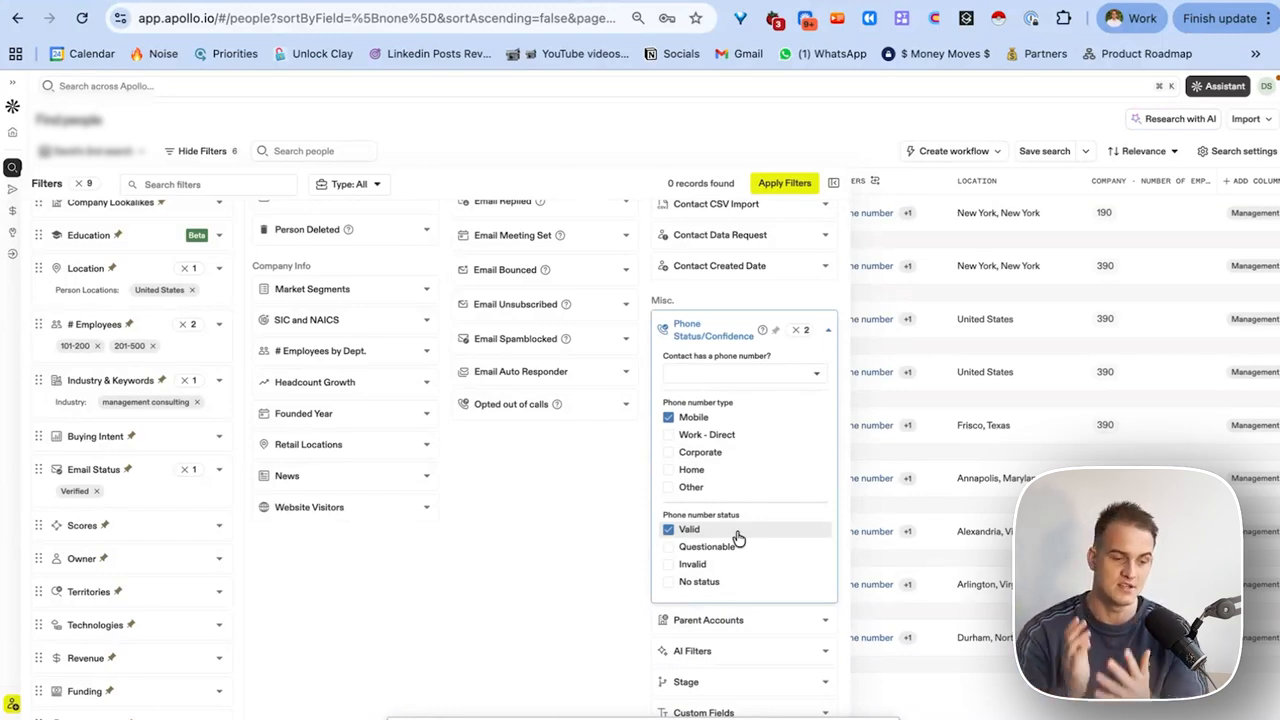
# Clear the Valid and Mobile selections in the Phone Status/Confidence filter and leave the expanded filter view.
pyautogui.click(737, 534)
pyautogui.click(697, 419)
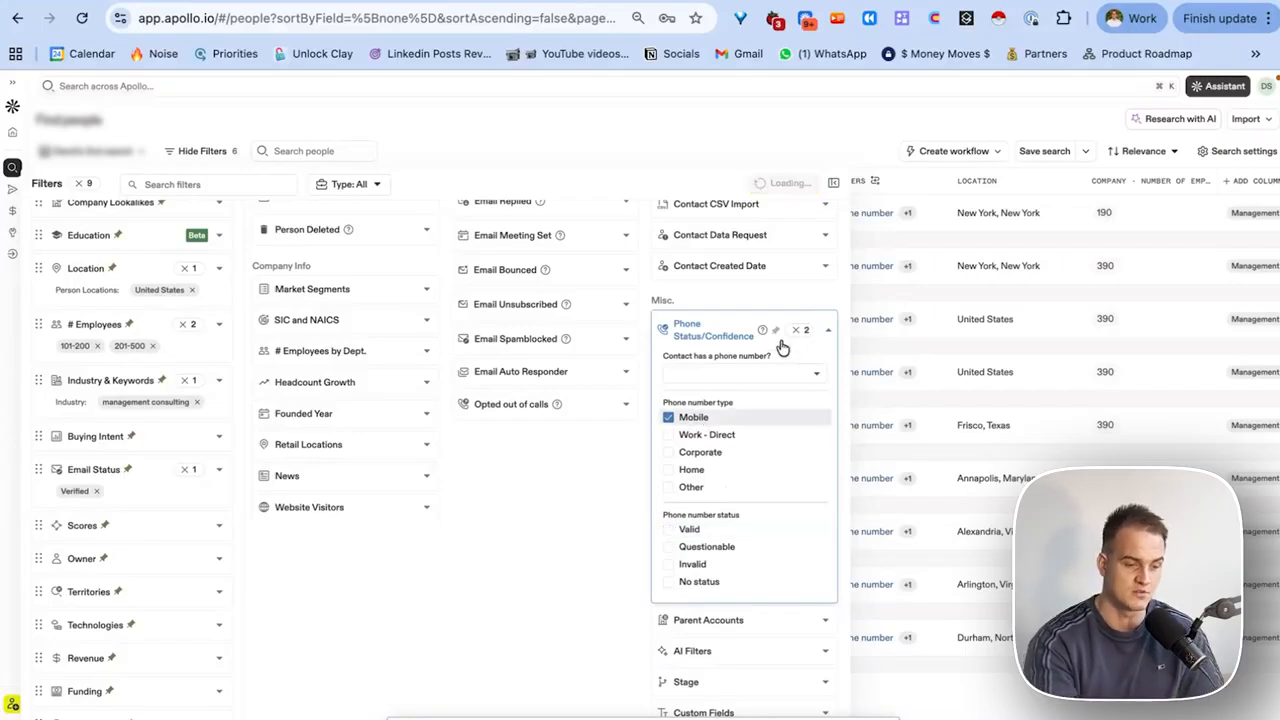
pyautogui.click(486, 127)
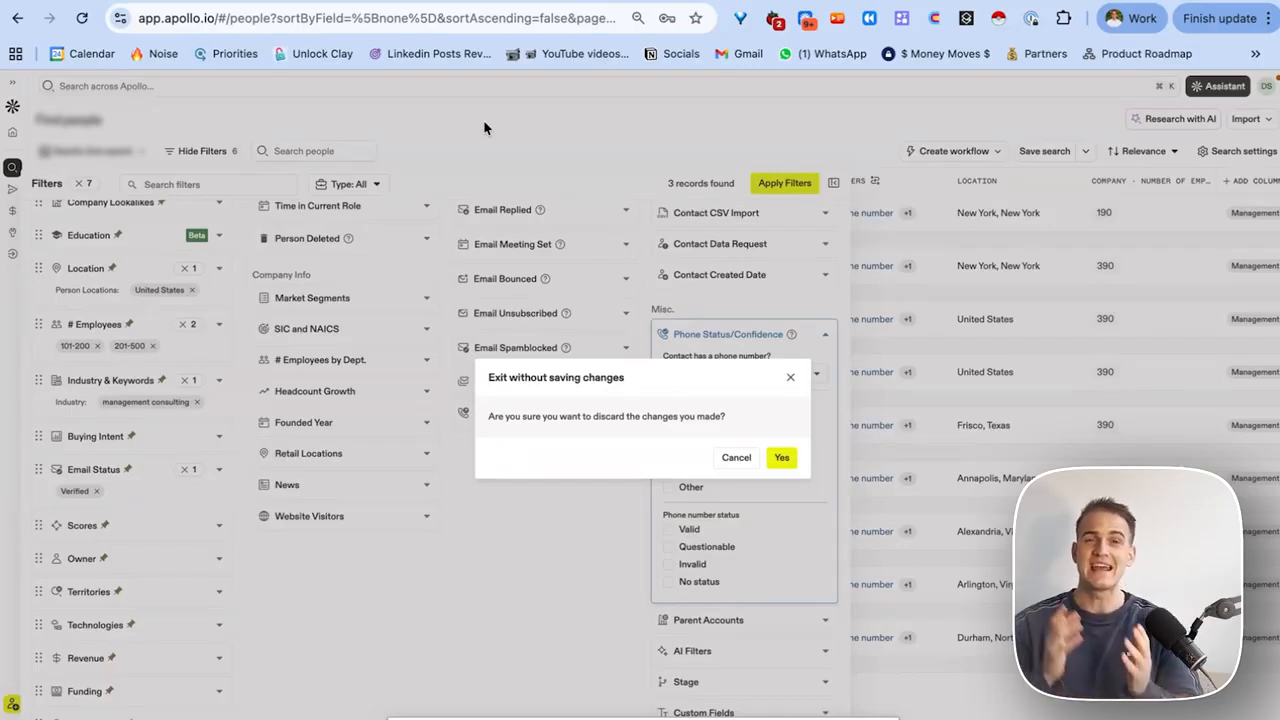
pyautogui.click(781, 457)
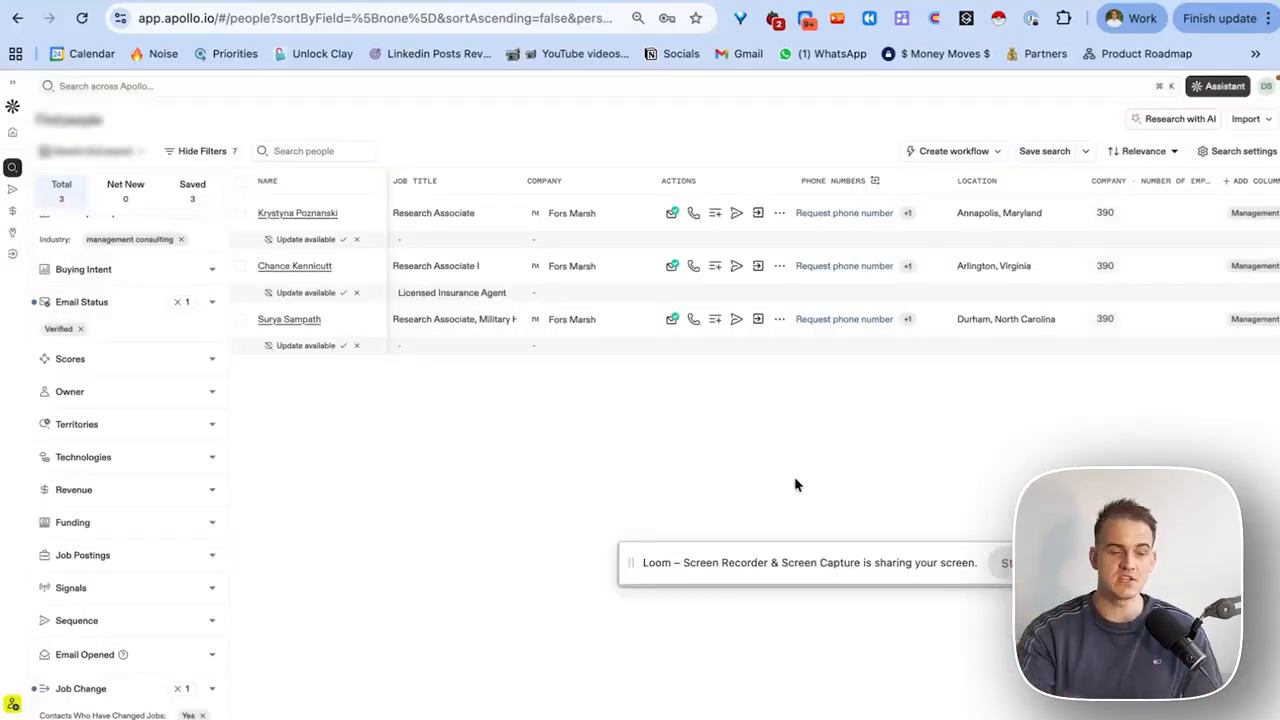
# Save the changed filters to the current saved search and browse the list of saved searches.
pyautogui.click(1060, 155)
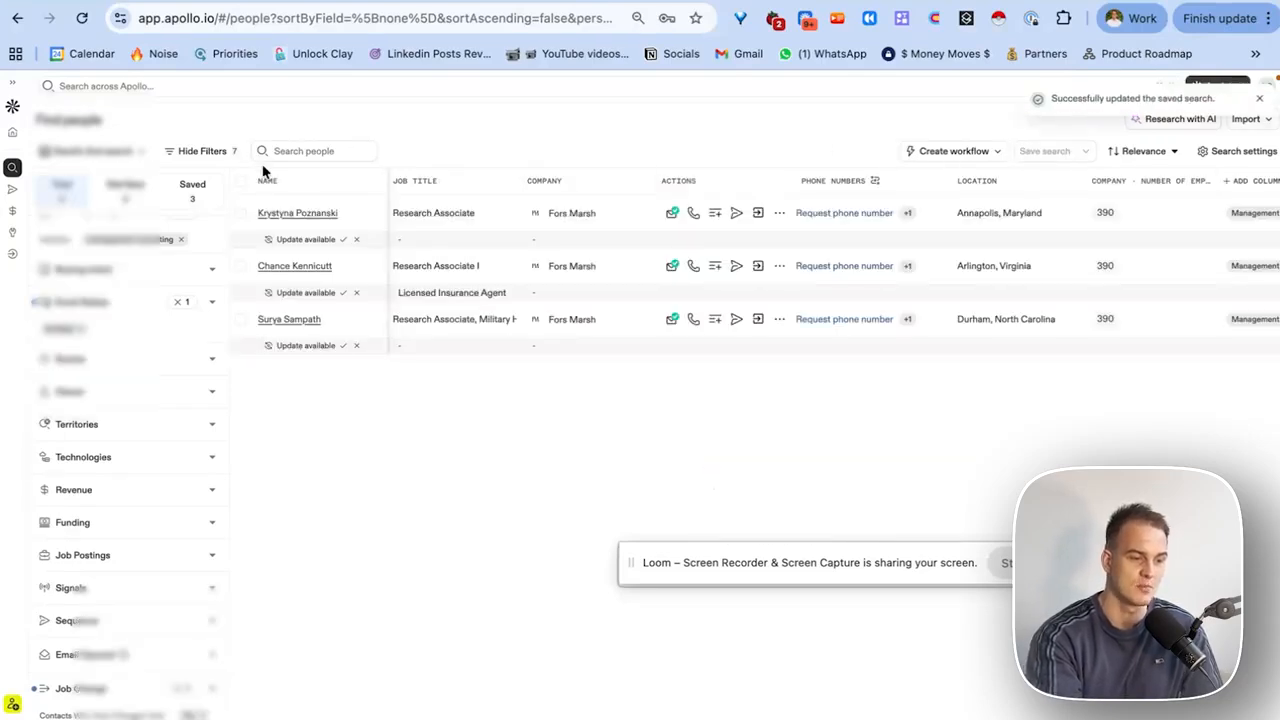
pyautogui.click(88, 151)
pyautogui.scroll(-3, 145, 303)
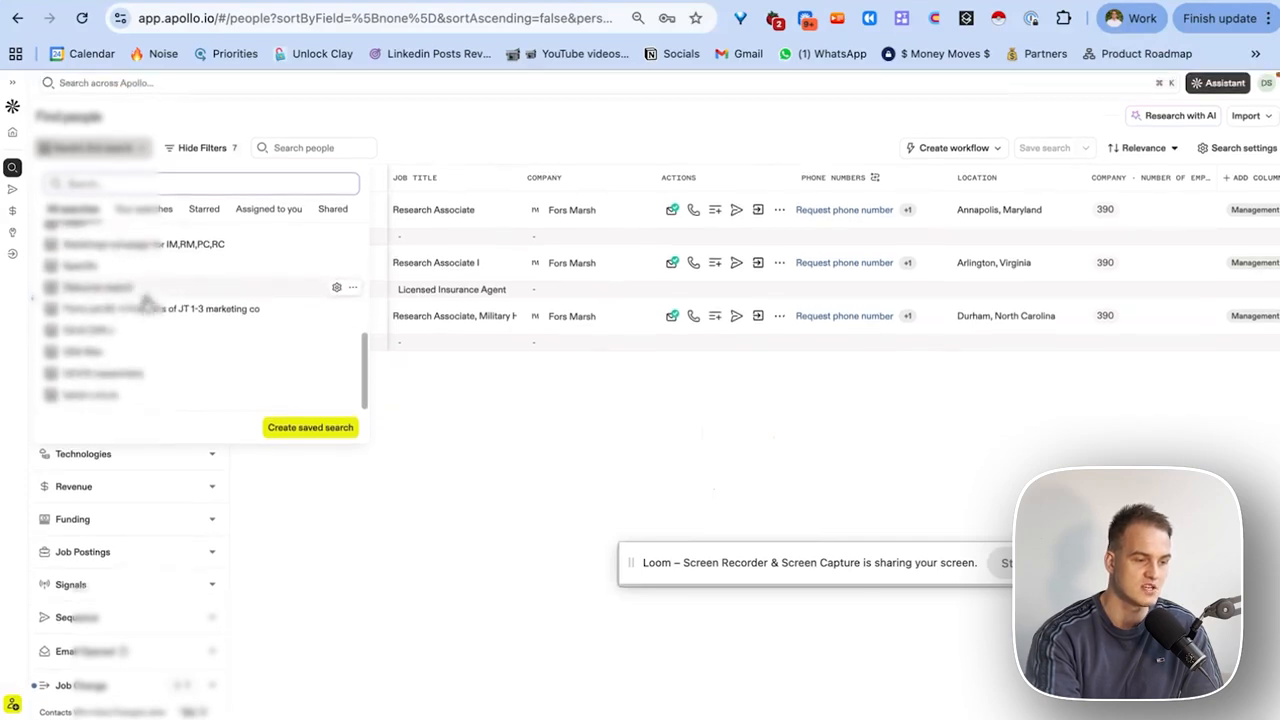
pyautogui.scroll(4, 146, 302)
# Open the SIC and NAICS filter and search Google for "metal cans naics" to find the matching code before returning to Apollo.
pyautogui.click(451, 438)
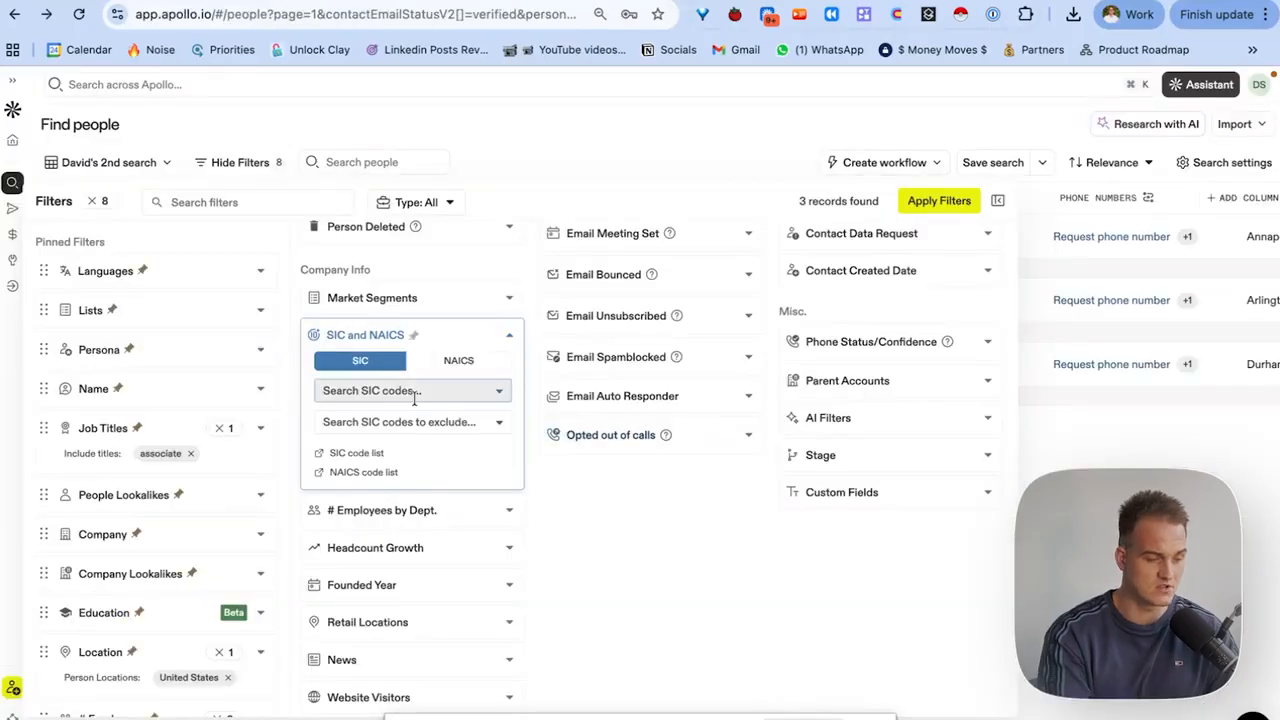
pyautogui.click(414, 394)
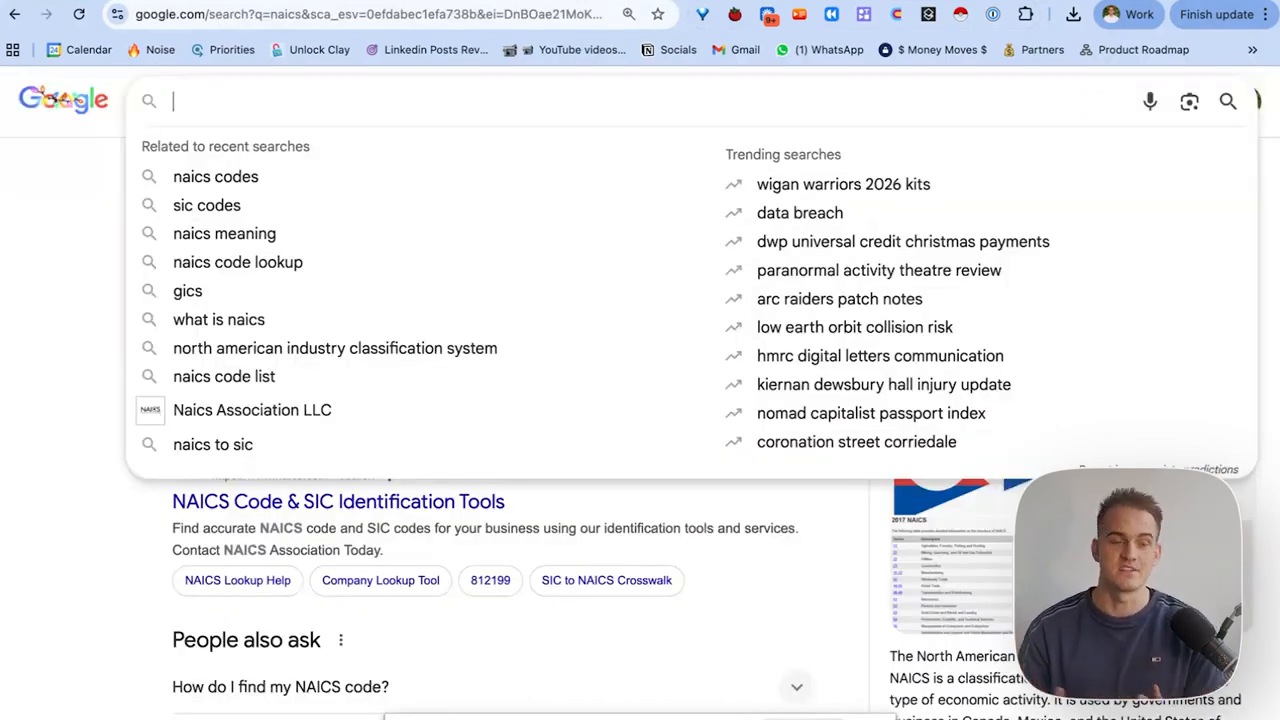
pyautogui.write('metal cans naics')
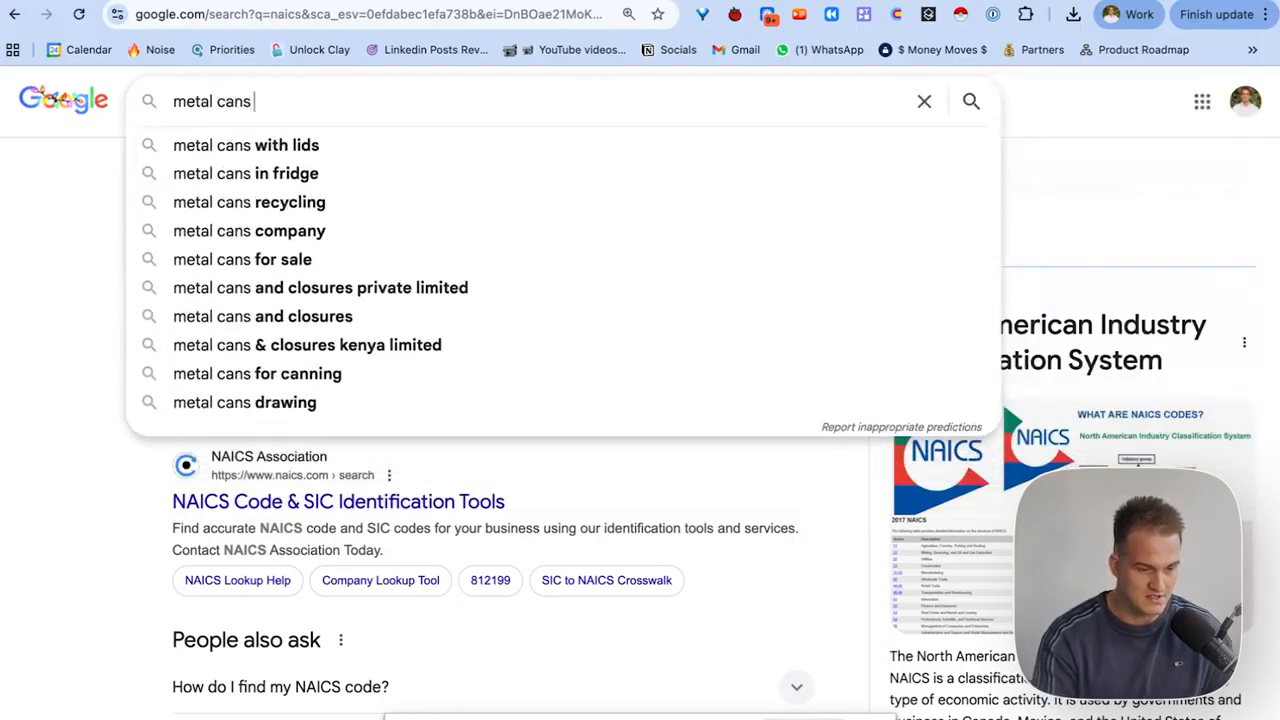
pyautogui.press('Return')
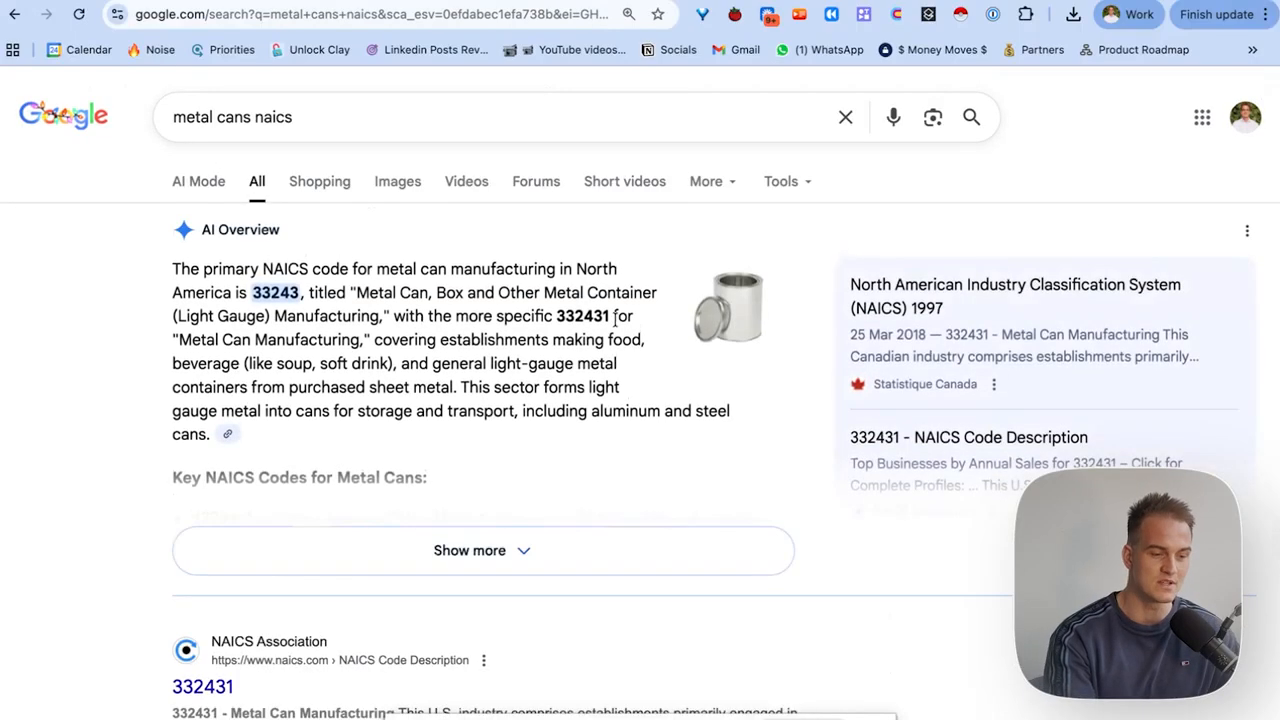
pyautogui.doubleClick(256, 294)
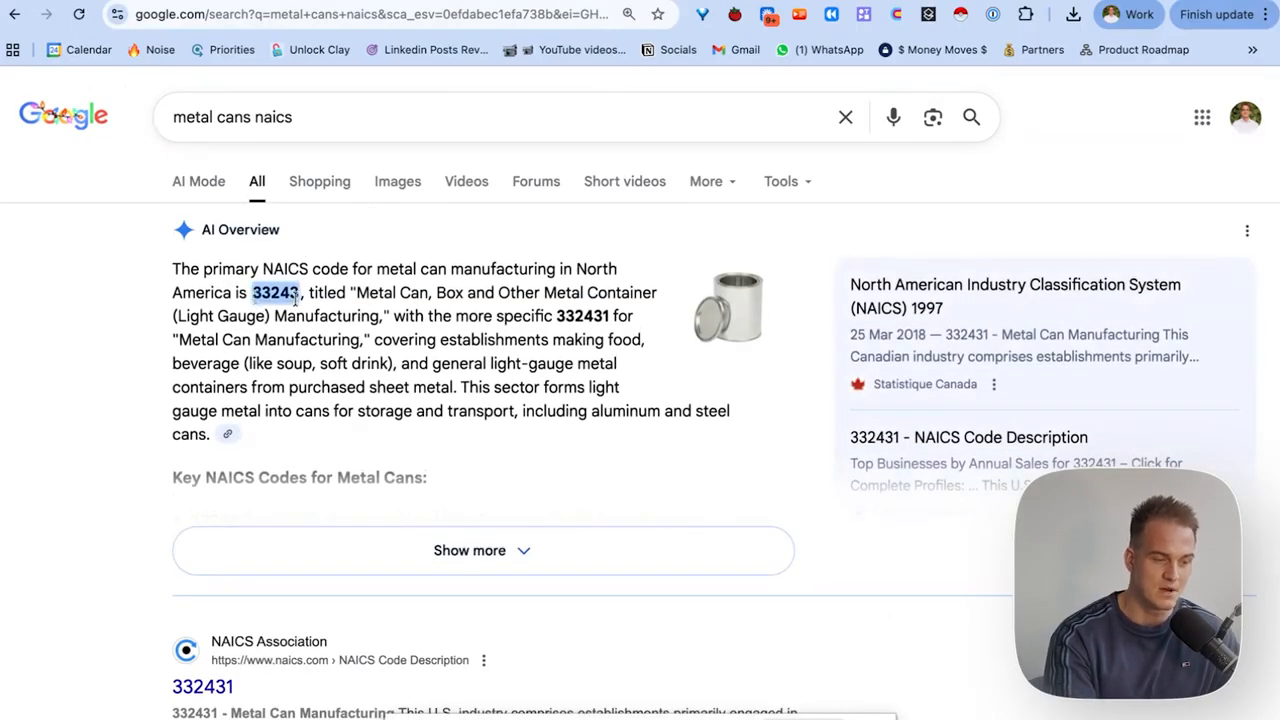
pyautogui.click(724, 2)
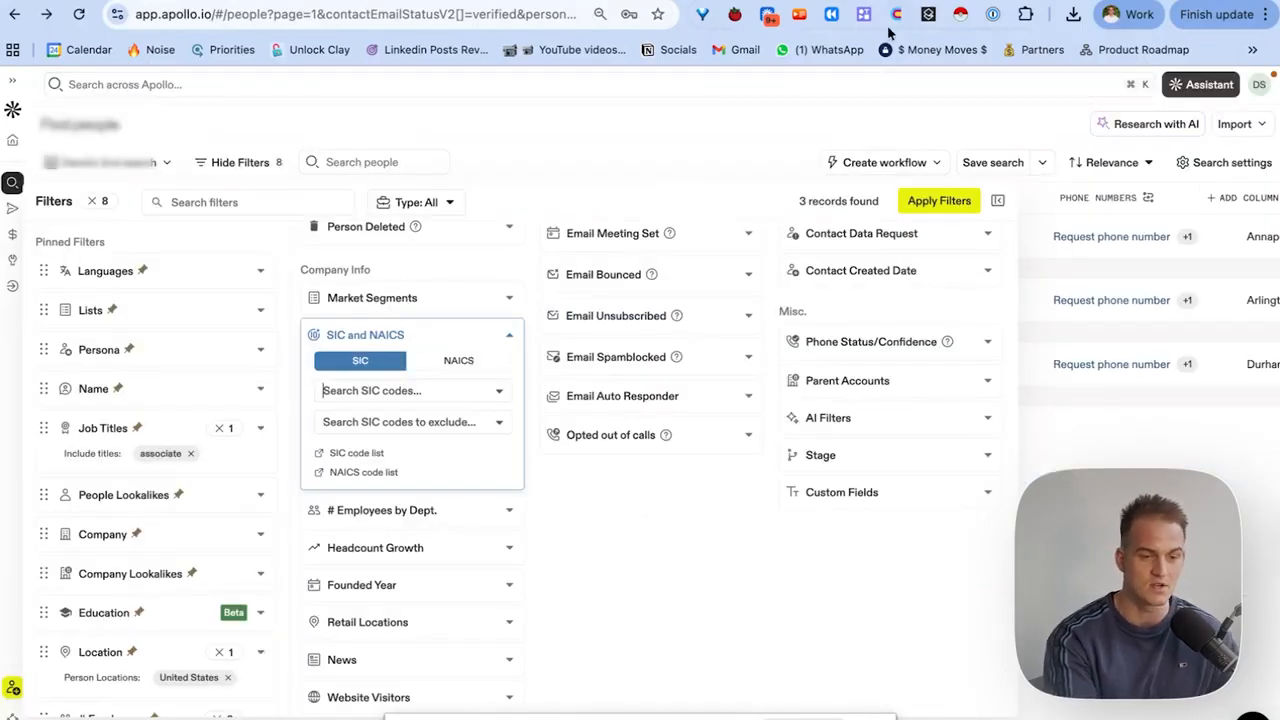
# Search the SIC codes for "metal cans", view the NAICS code option and pin the SIC and NAICS filter.
pyautogui.write('metal cans')
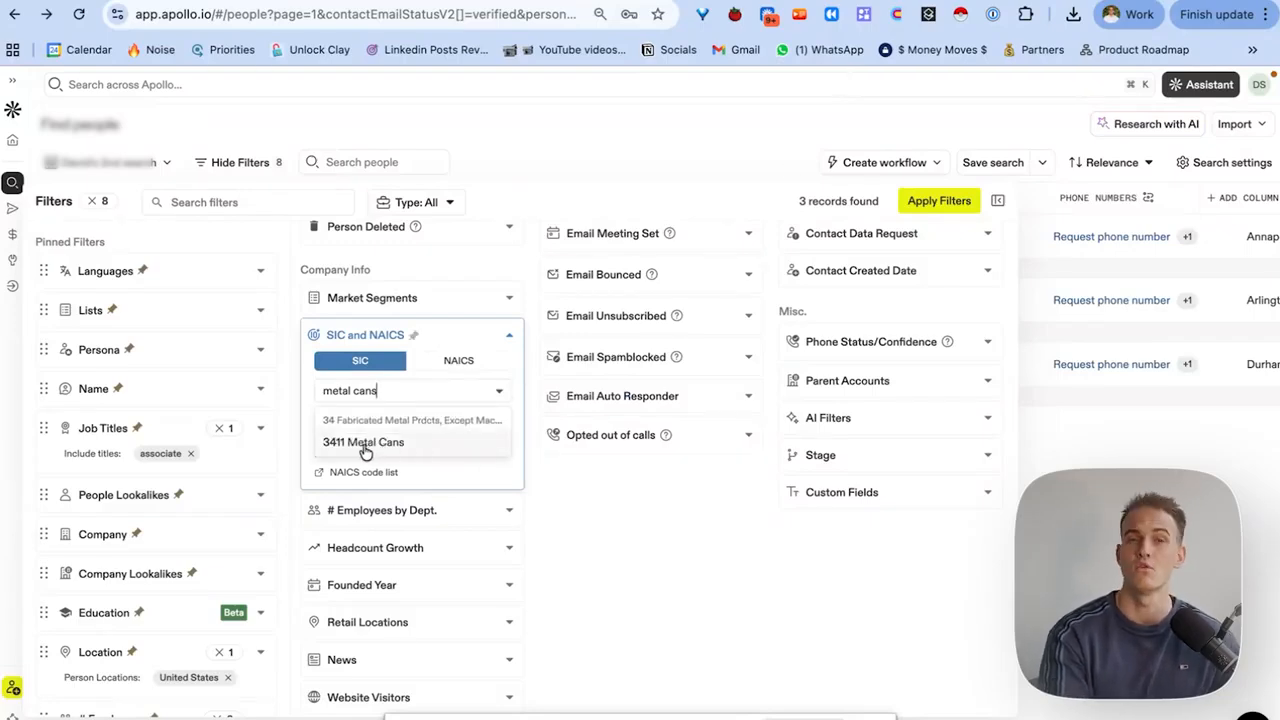
pyautogui.click(432, 368)
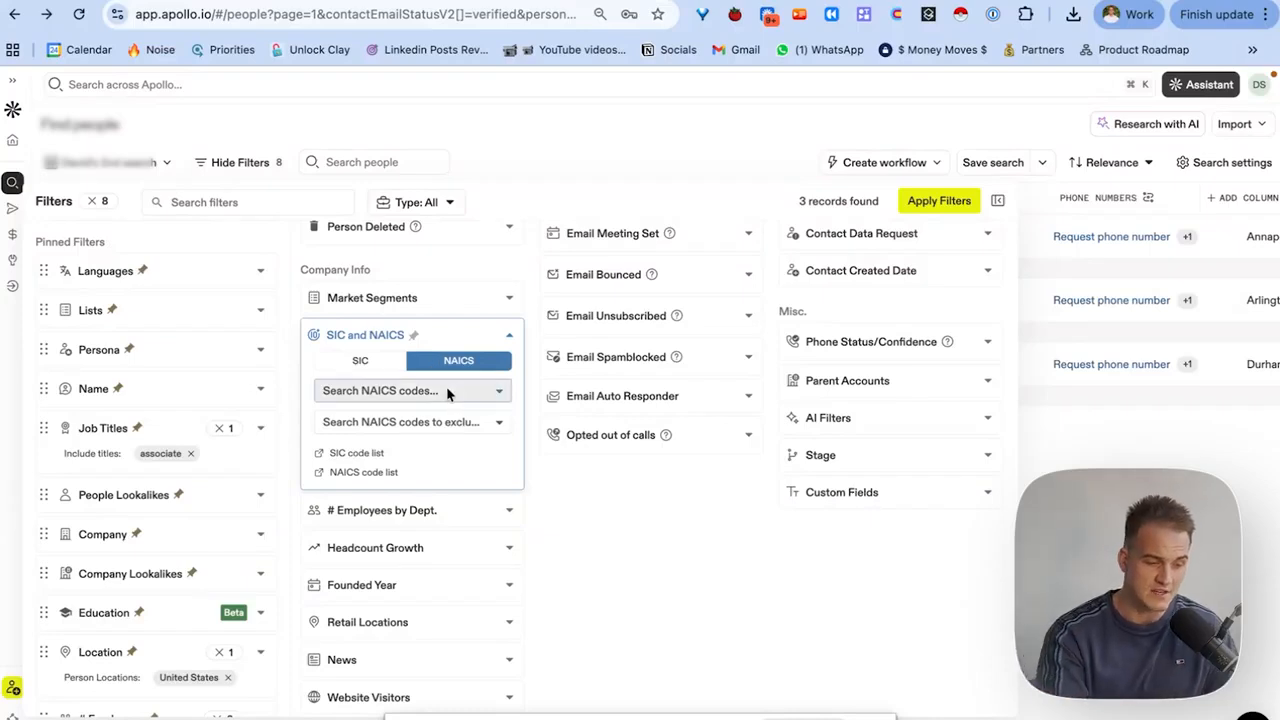
pyautogui.click(435, 390)
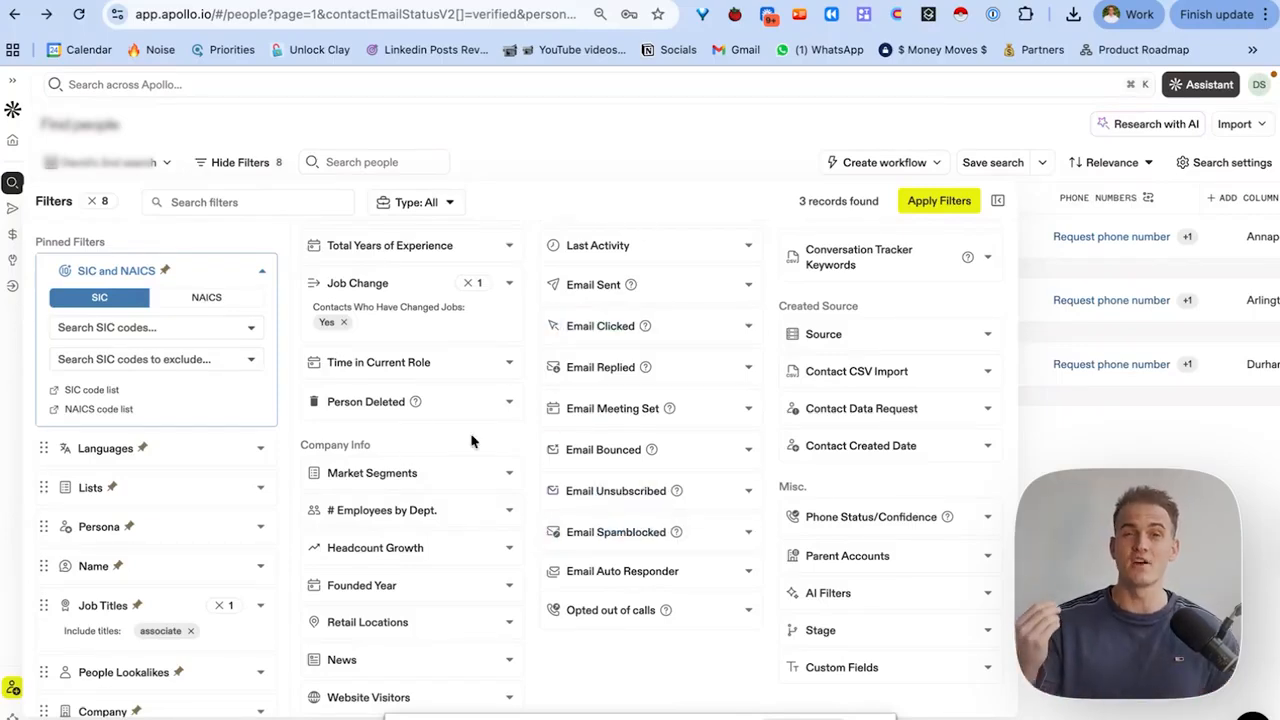
# Explore the Market Segments and People Lookalikes filters, and add Nike (nike.com) as a company lookalike.
pyautogui.click(378, 480)
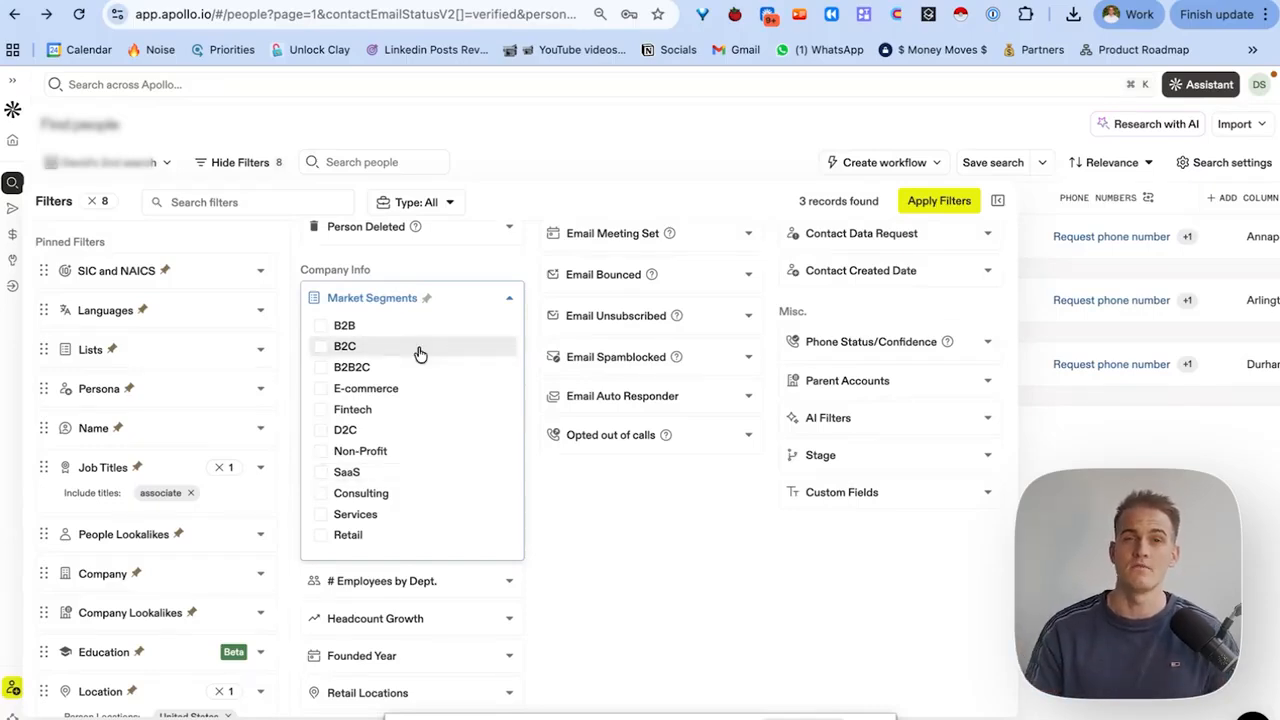
pyautogui.scroll(-4, 140, 308)
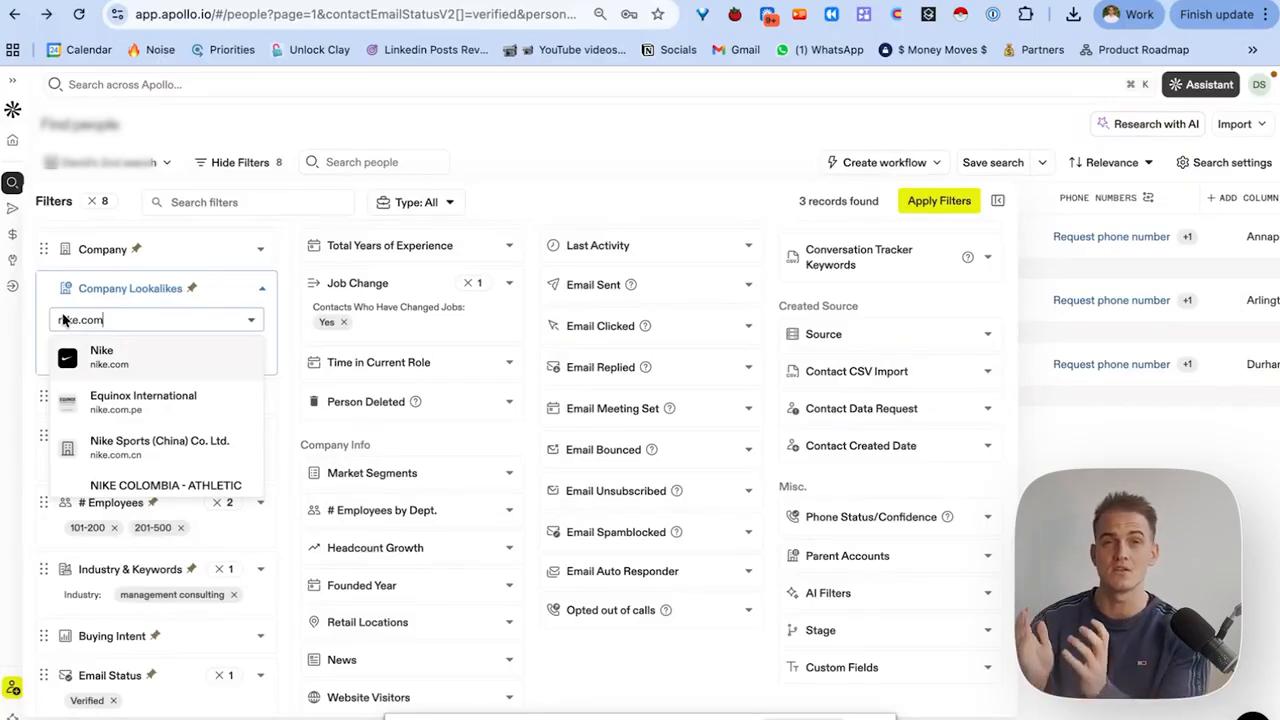
pyautogui.click(174, 362)
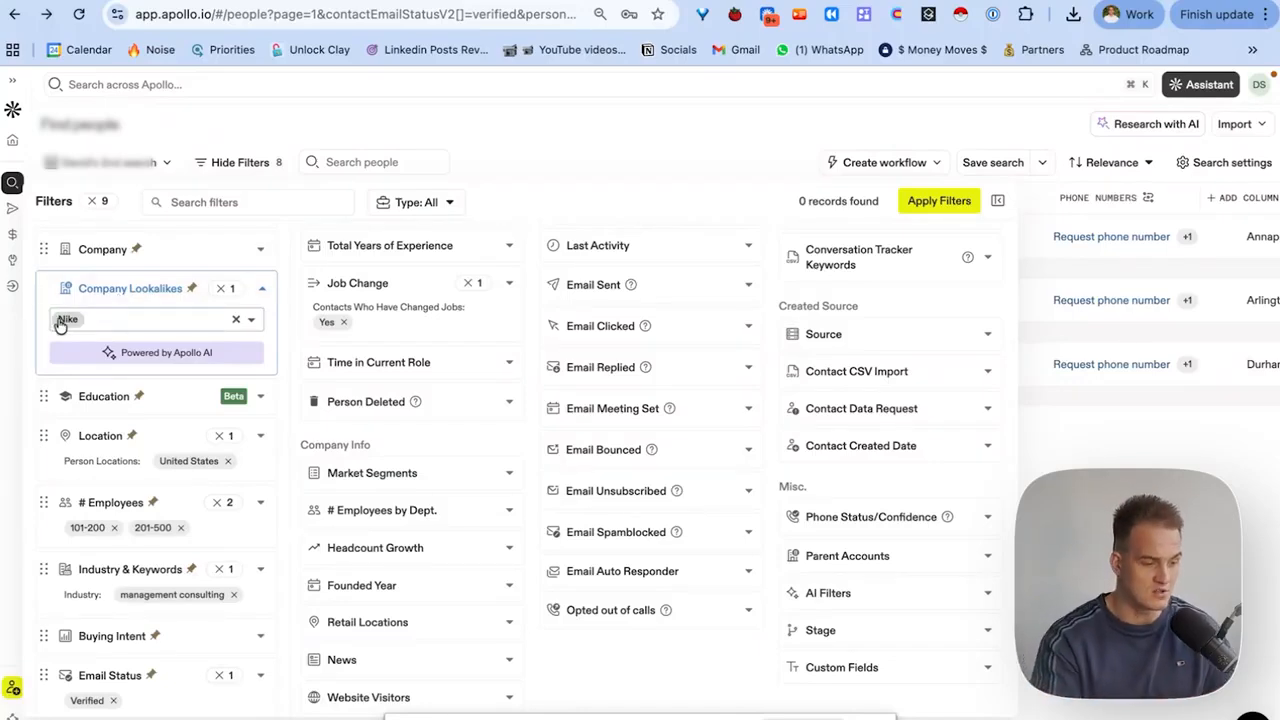
pyautogui.scroll(-2, 160, 403)
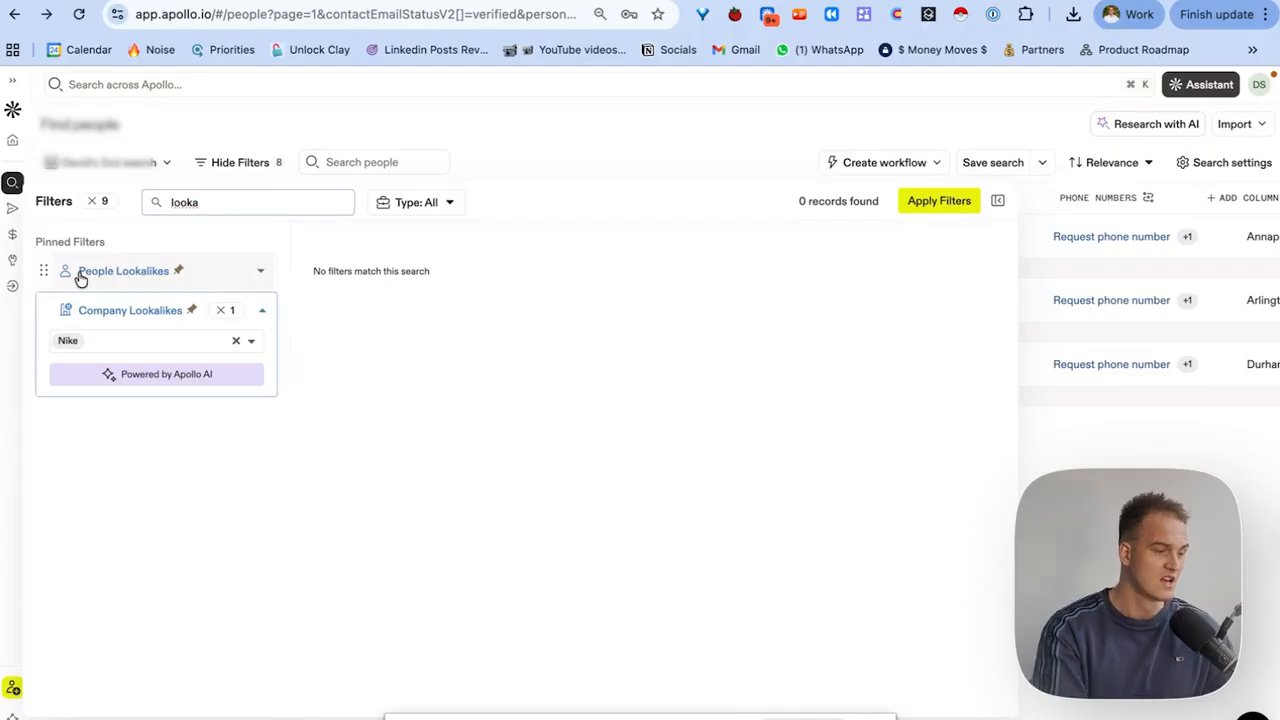
pyautogui.click(150, 272)
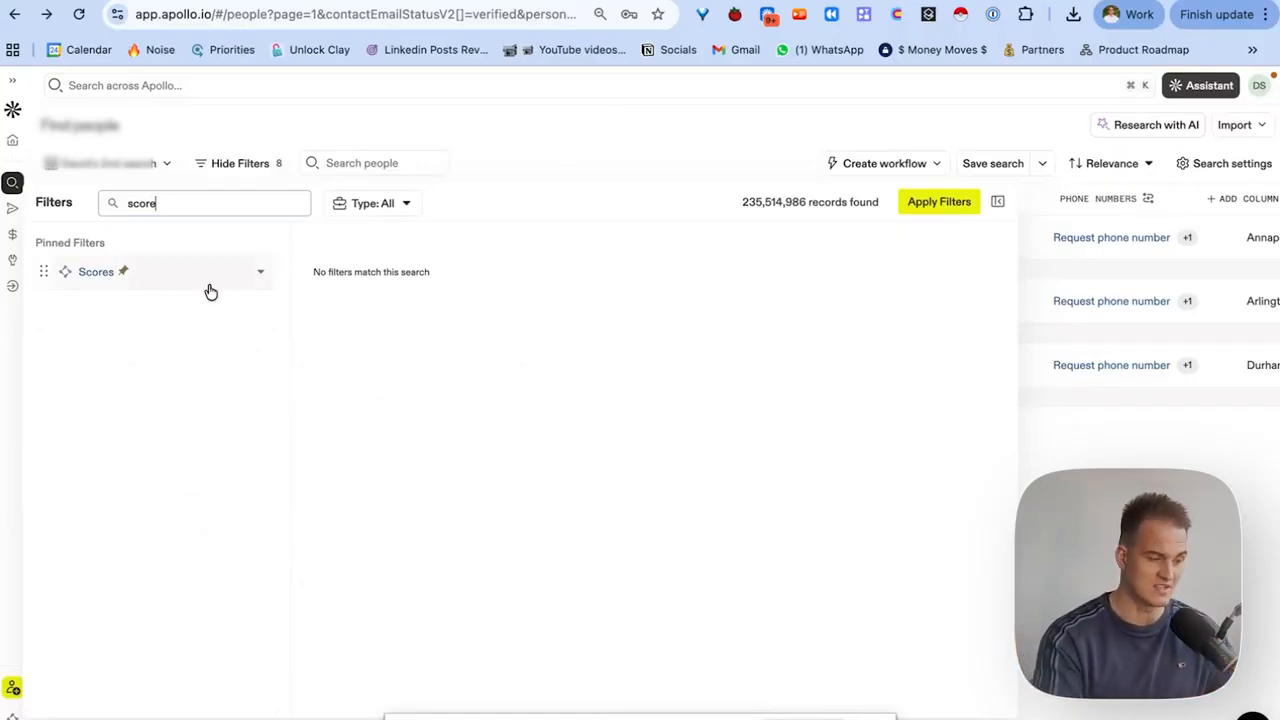
# Open score management from the Scores filter and set up a new People score named "Test" with the description "tet".
pyautogui.click(89, 274)
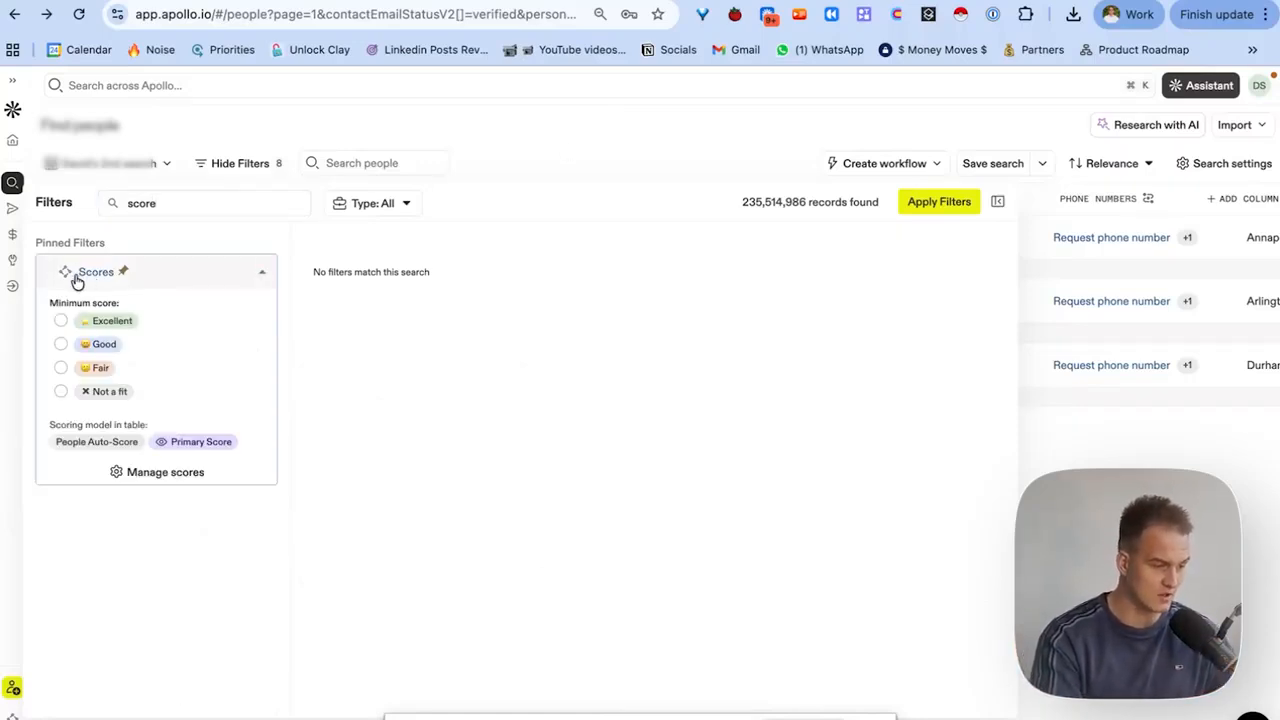
pyautogui.click(160, 473)
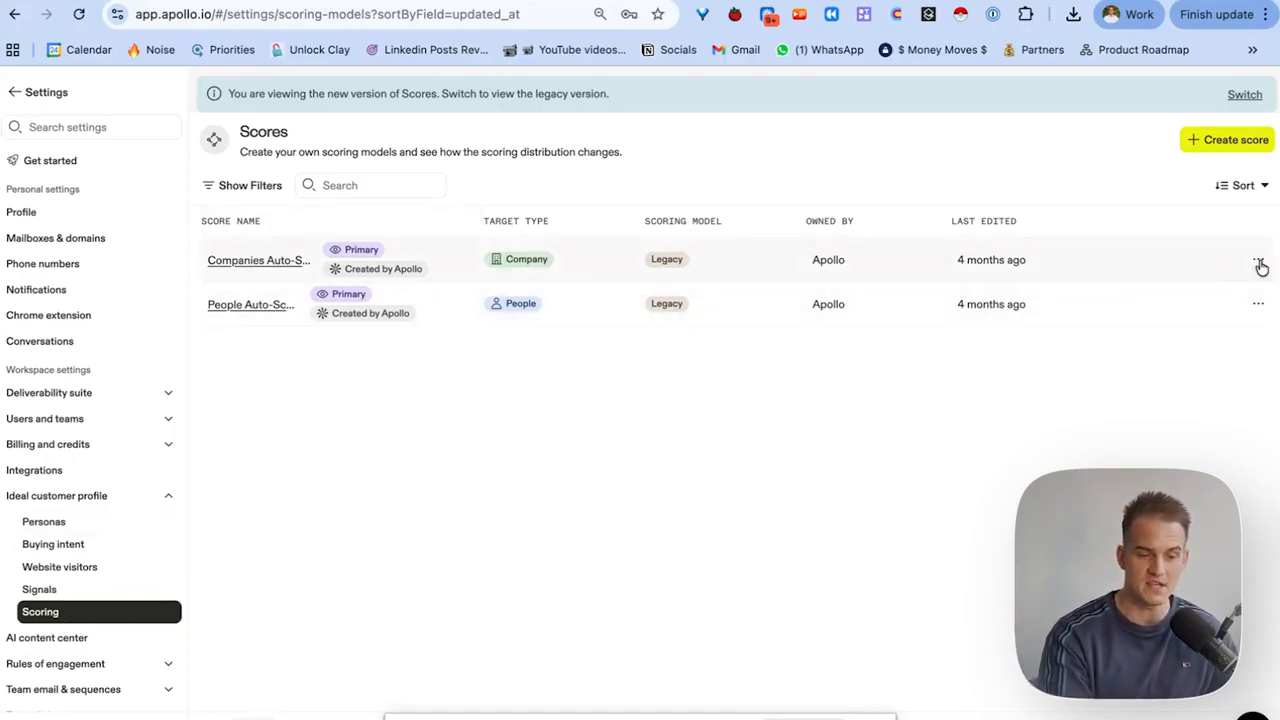
pyautogui.click(1238, 142)
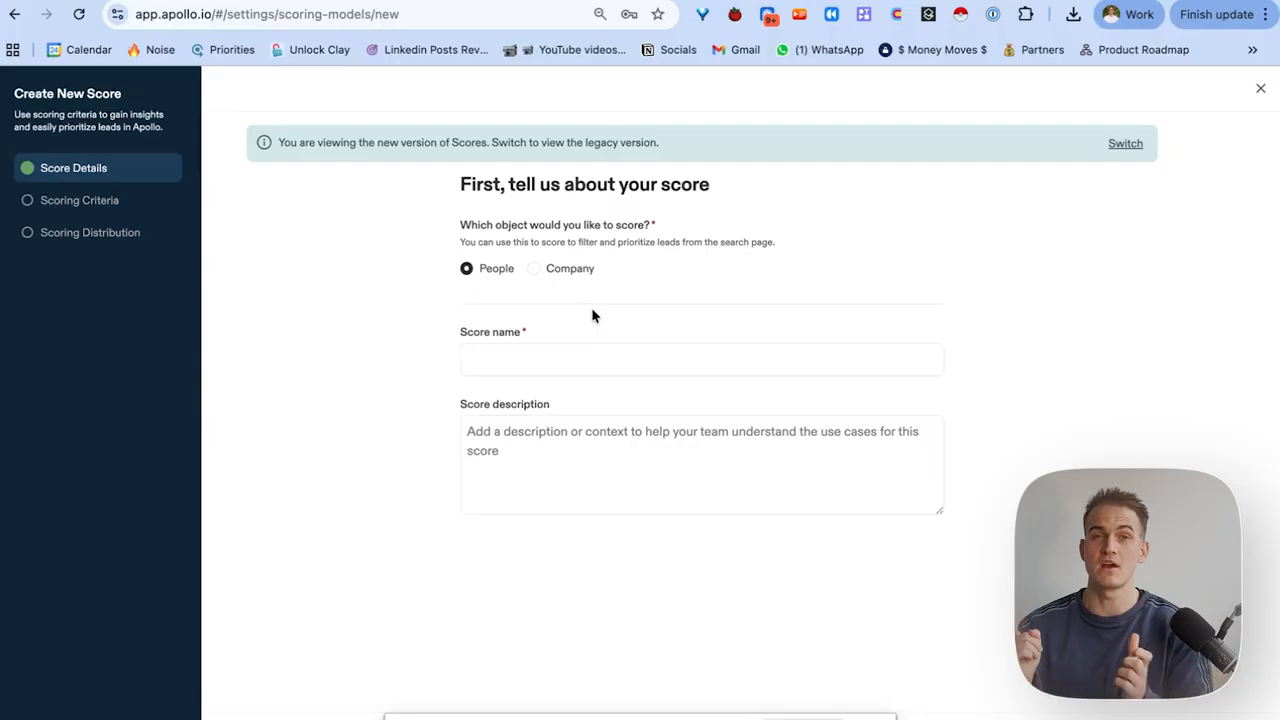
pyautogui.click(543, 359)
pyautogui.write('Test')
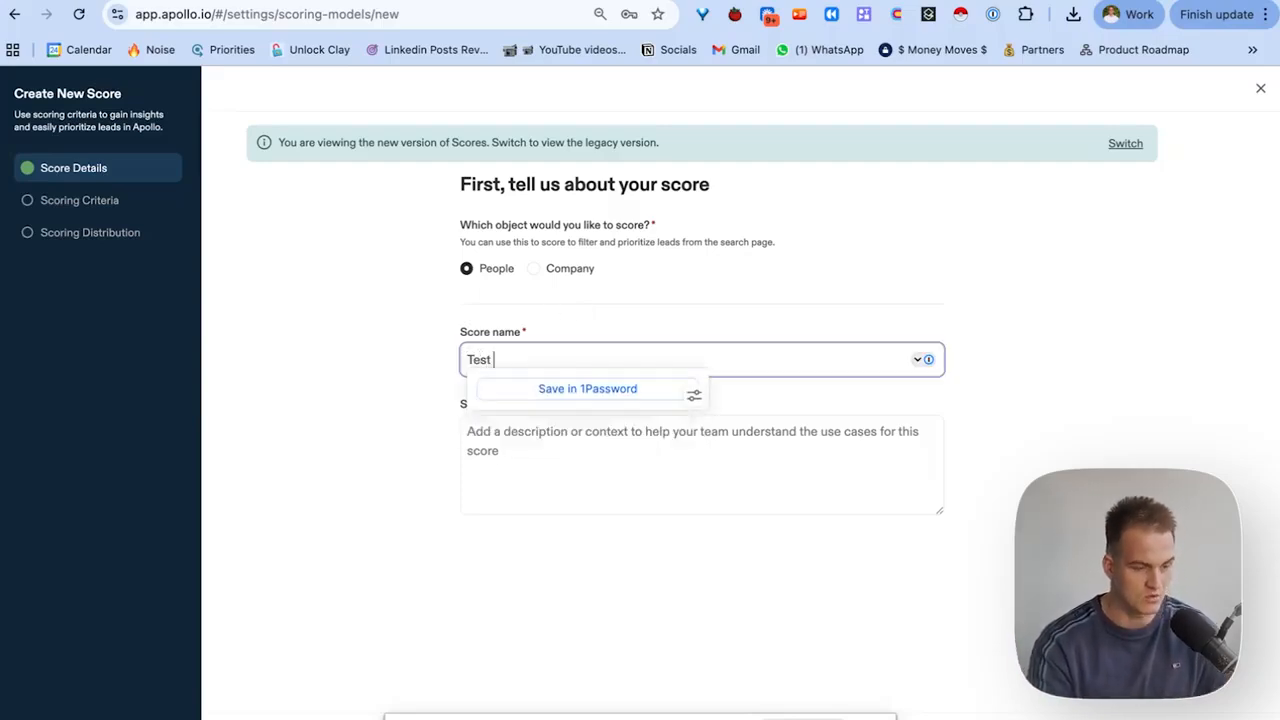
pyautogui.click(580, 451)
pyautogui.write('tet')
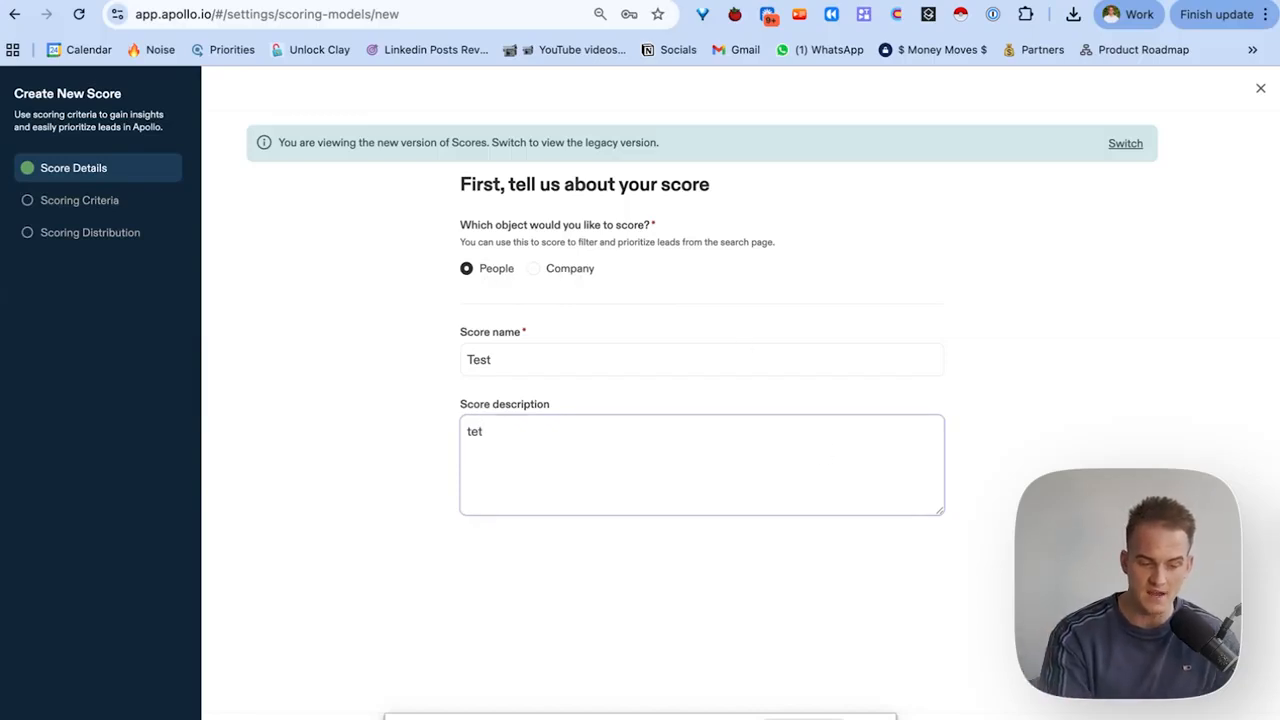
pyautogui.click(1222, 685)
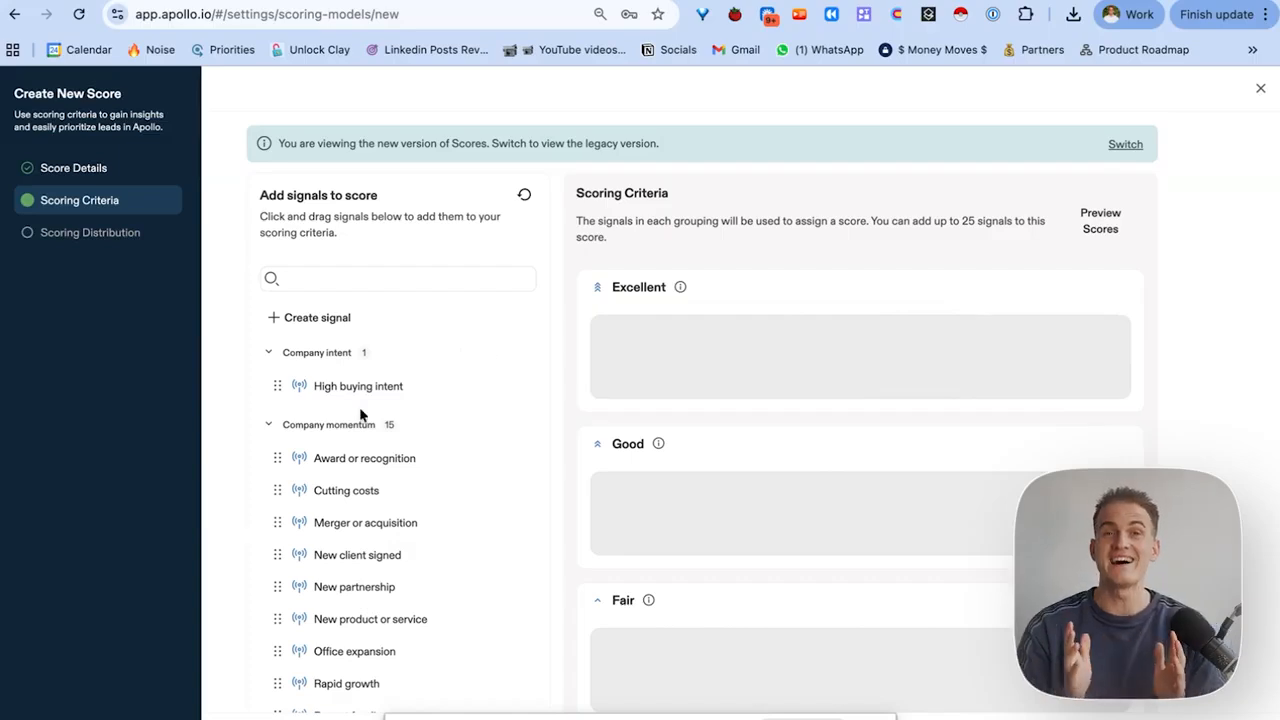
# Add New product or service, Recent funding, Project Manager role and Person in Professor department to Excellent, and Research Executive role to Fair.
pyautogui.scroll(-2, 361, 415)
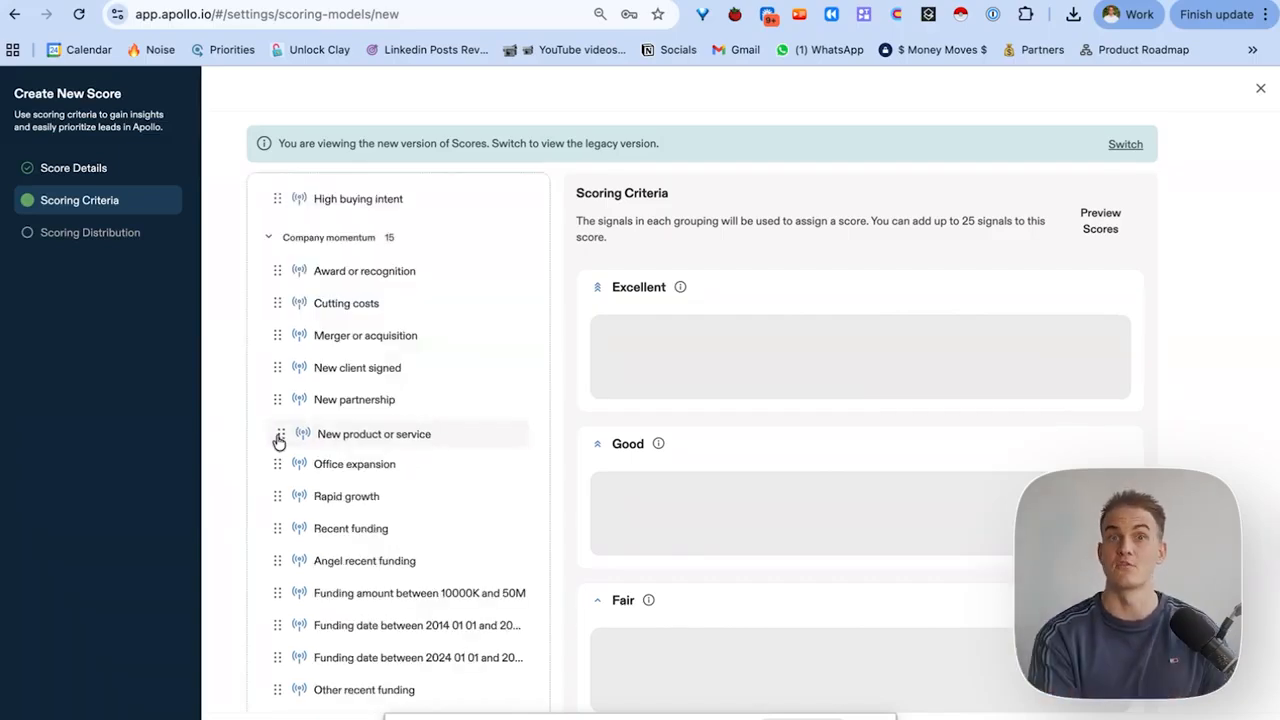
pyautogui.moveTo(277, 437); pyautogui.dragTo(700, 330)
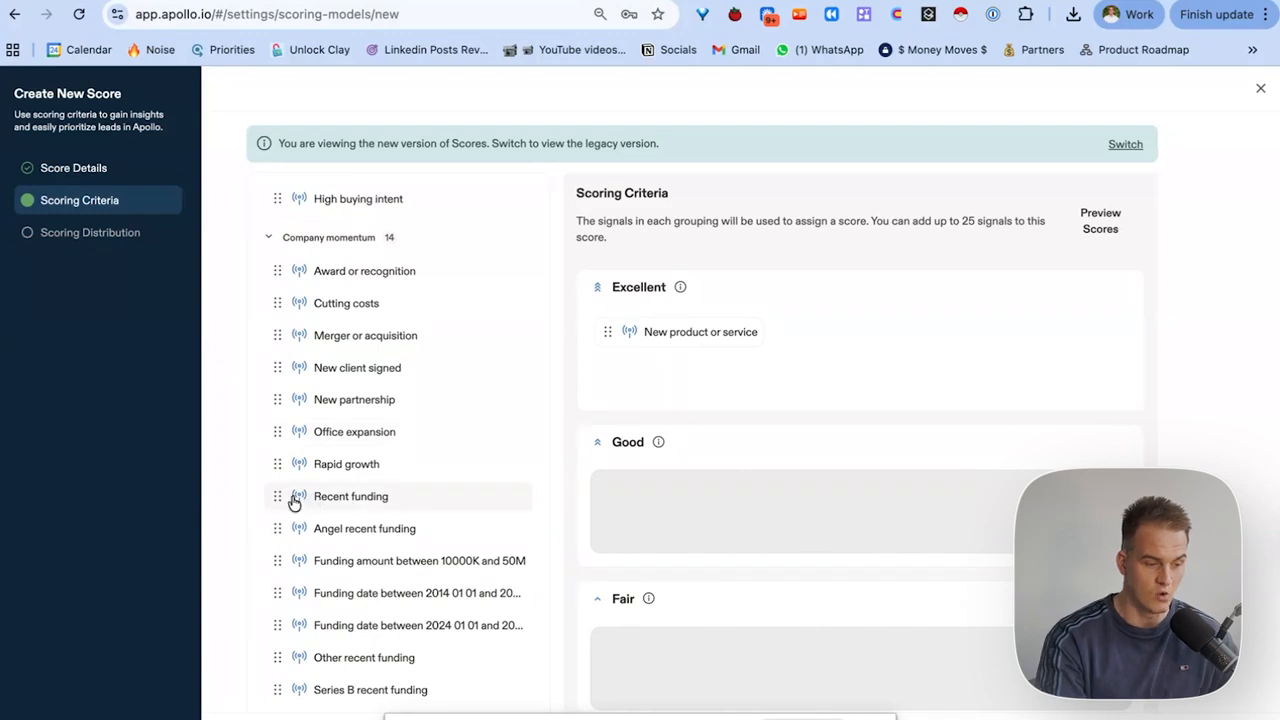
pyautogui.moveTo(291, 500); pyautogui.dragTo(688, 358)
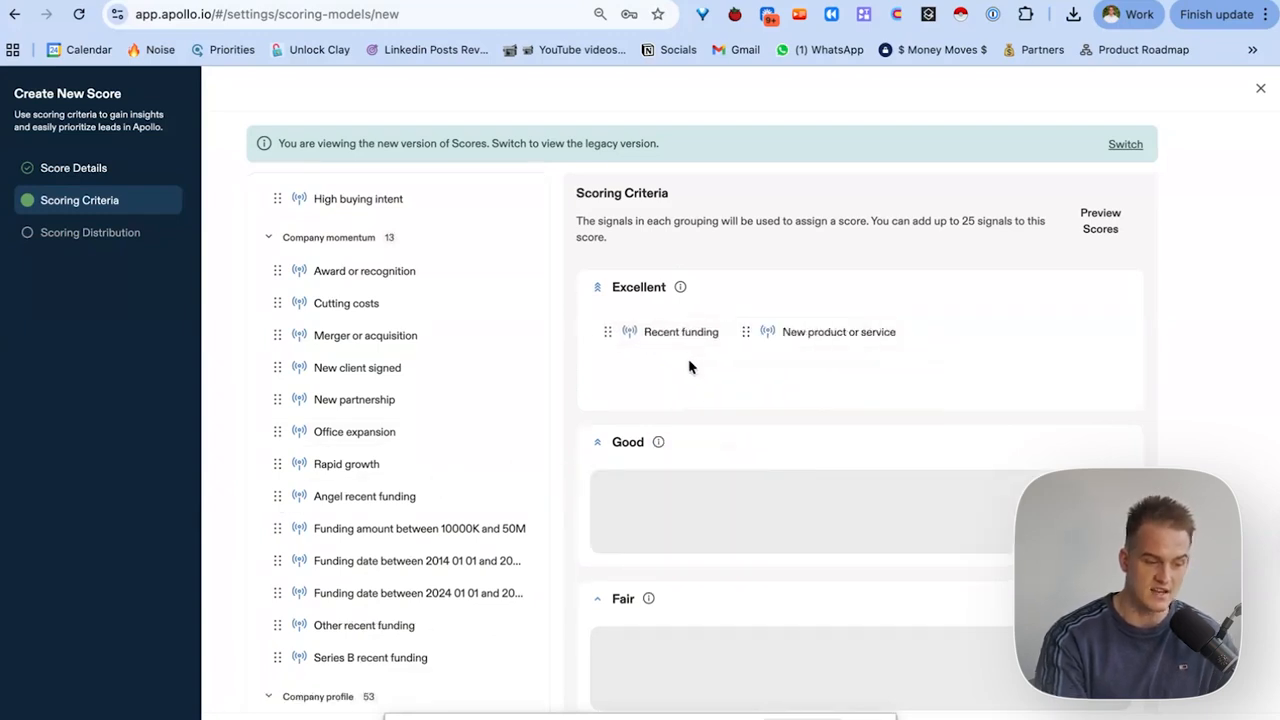
pyautogui.scroll(-1, 720, 426)
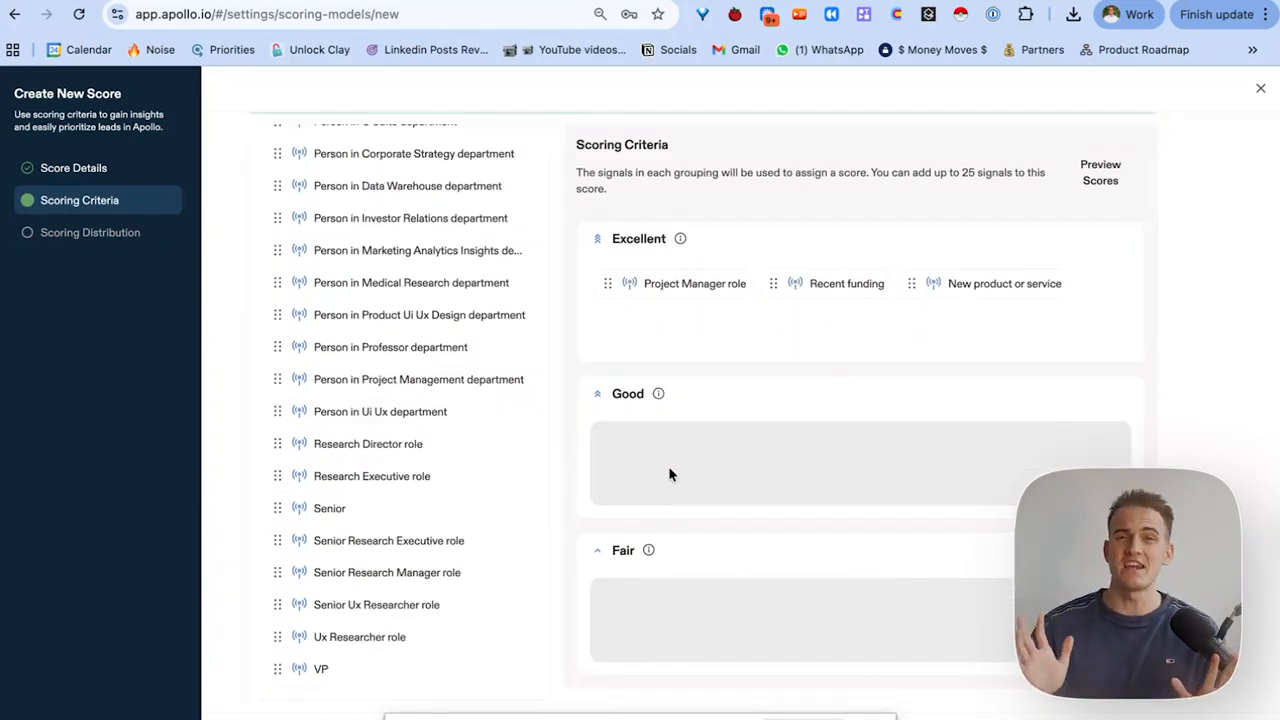
pyautogui.moveTo(405, 347); pyautogui.dragTo(606, 257)
pyautogui.moveTo(443, 368); pyautogui.dragTo(760, 623)
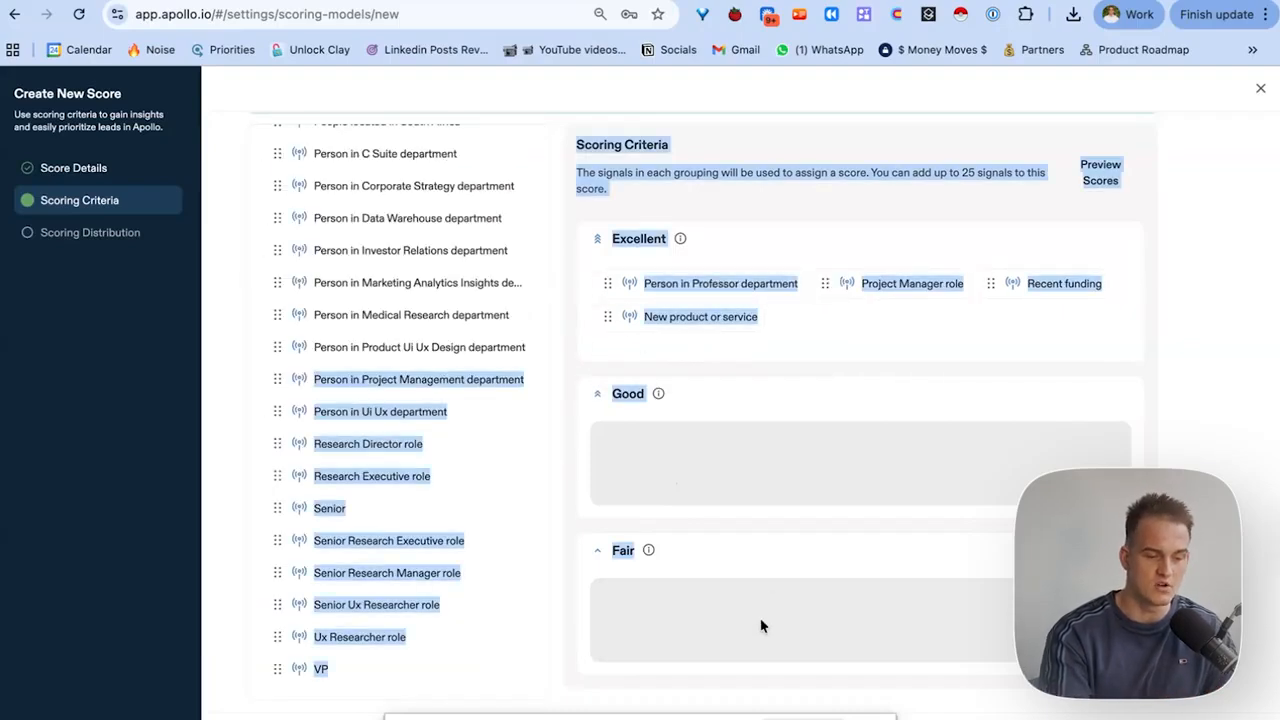
pyautogui.moveTo(277, 477); pyautogui.dragTo(659, 627)
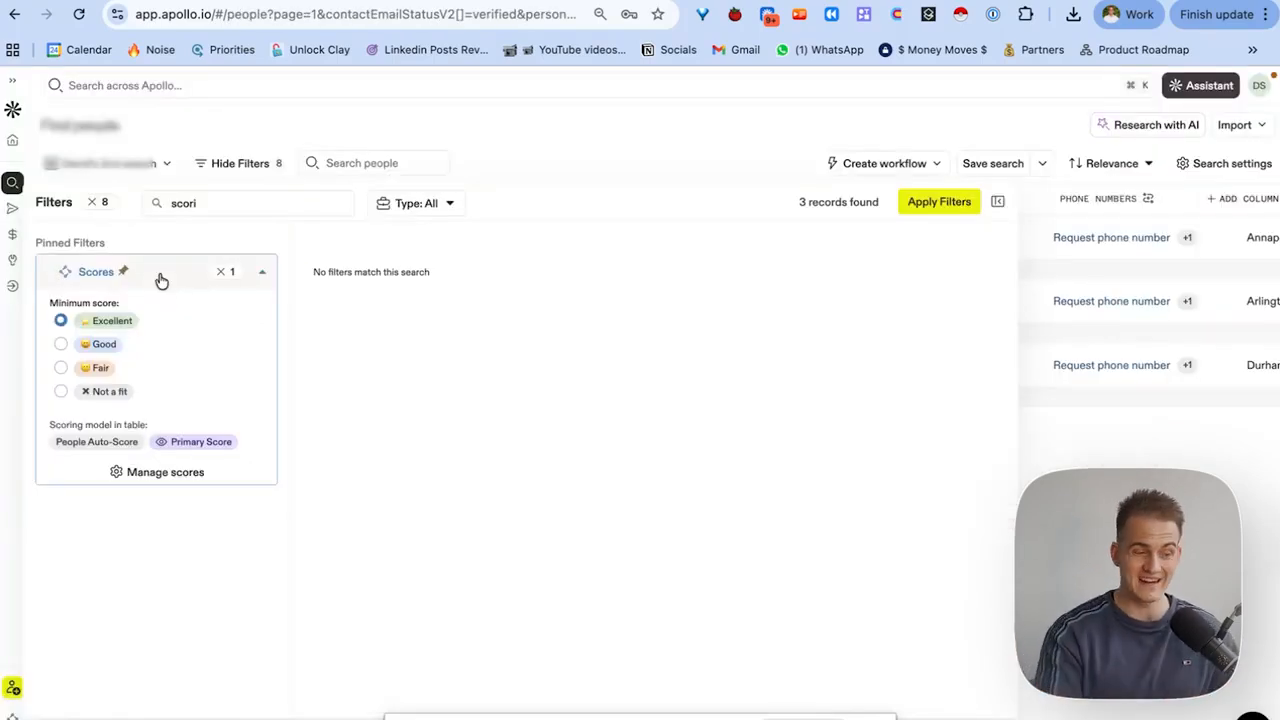
# Set the minimum score in the Scores filter to Good.
pyautogui.click(95, 343)
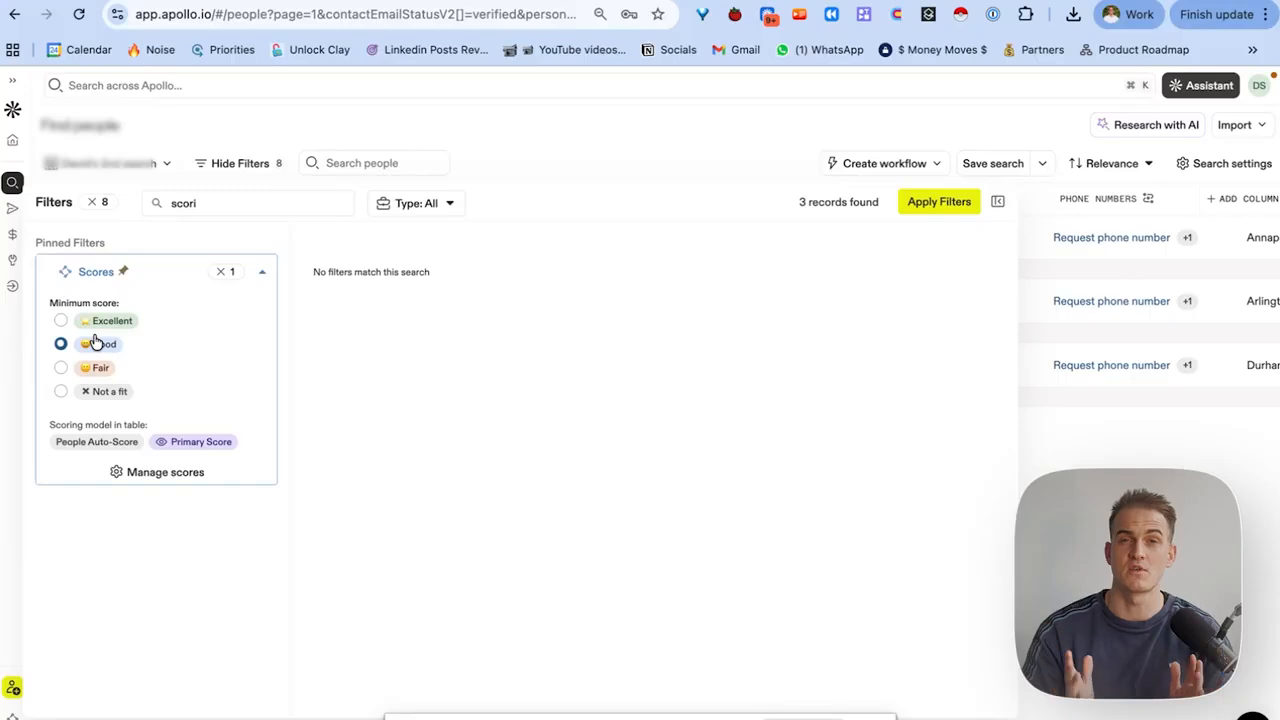
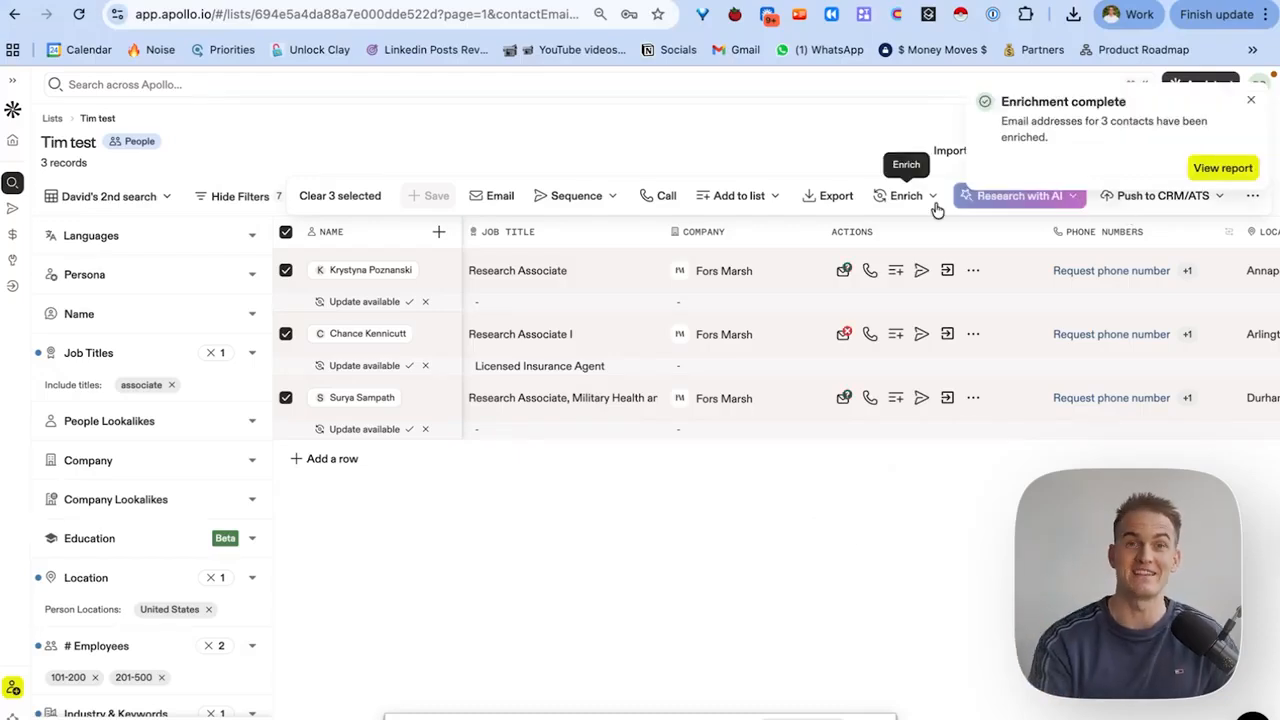
# Dismiss the enrichment notice and start a custom AI prompt for the three selected contacts.
pyautogui.click(1251, 101)
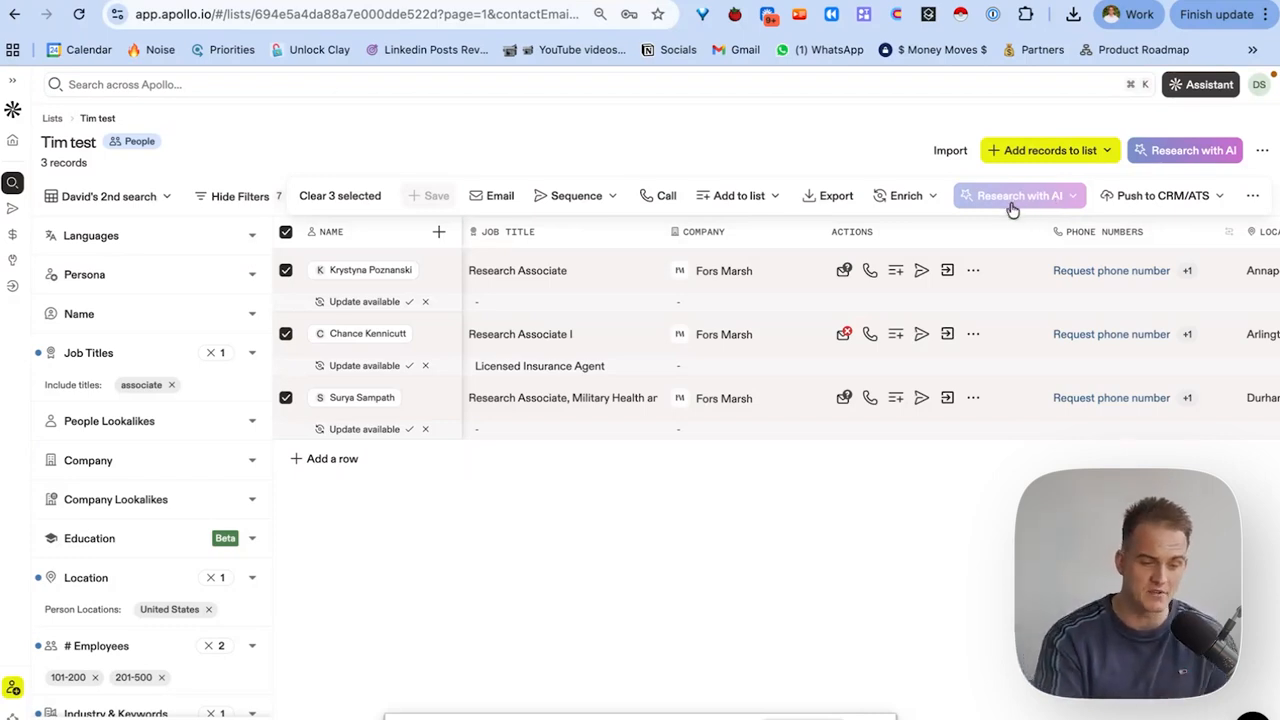
pyautogui.click(1012, 198)
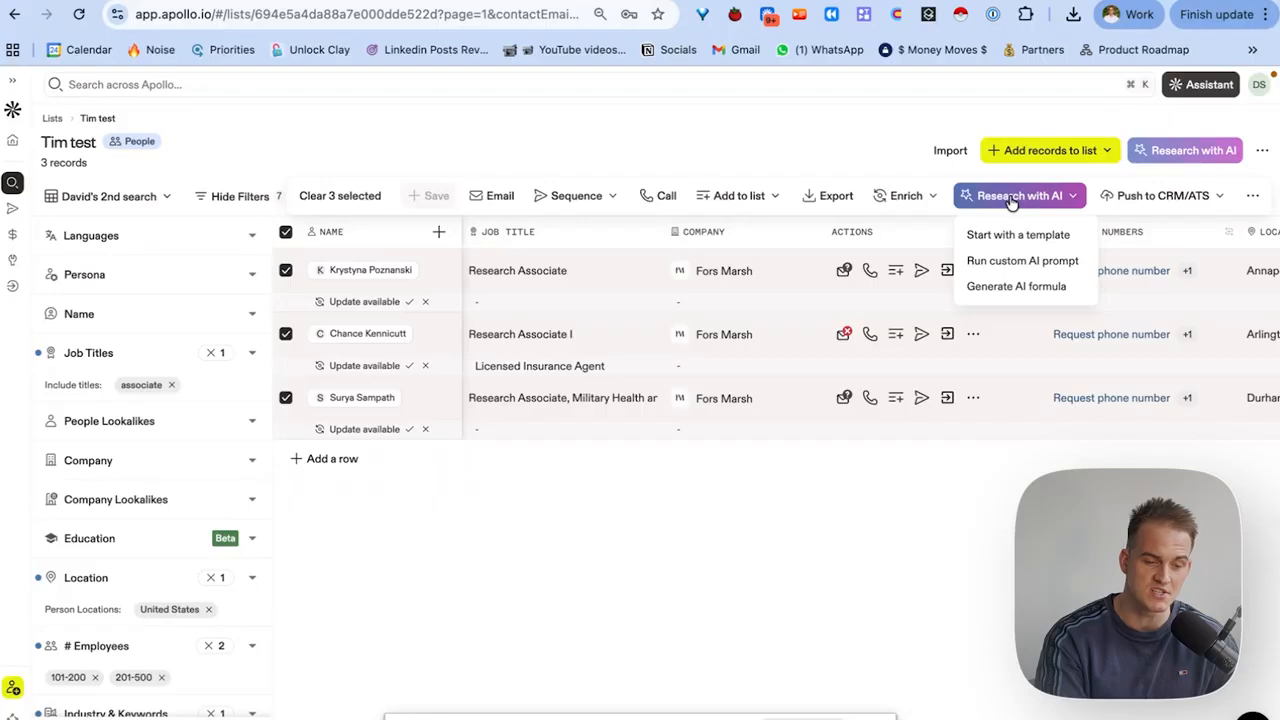
pyautogui.click(1035, 268)
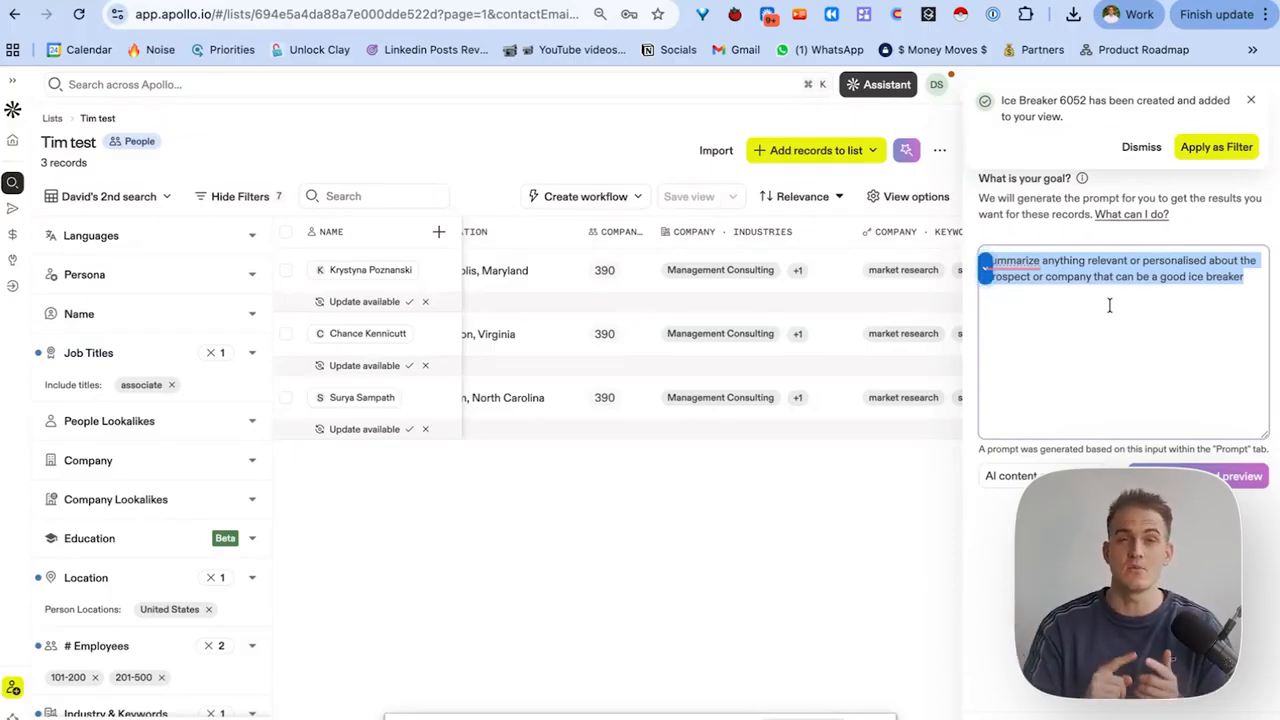
# Extend the ice breaker goal to output a sub 12 word sentence on a non-obvious observation from company or linkedin company profiles, recent news or updates.
pyautogui.press('Right')
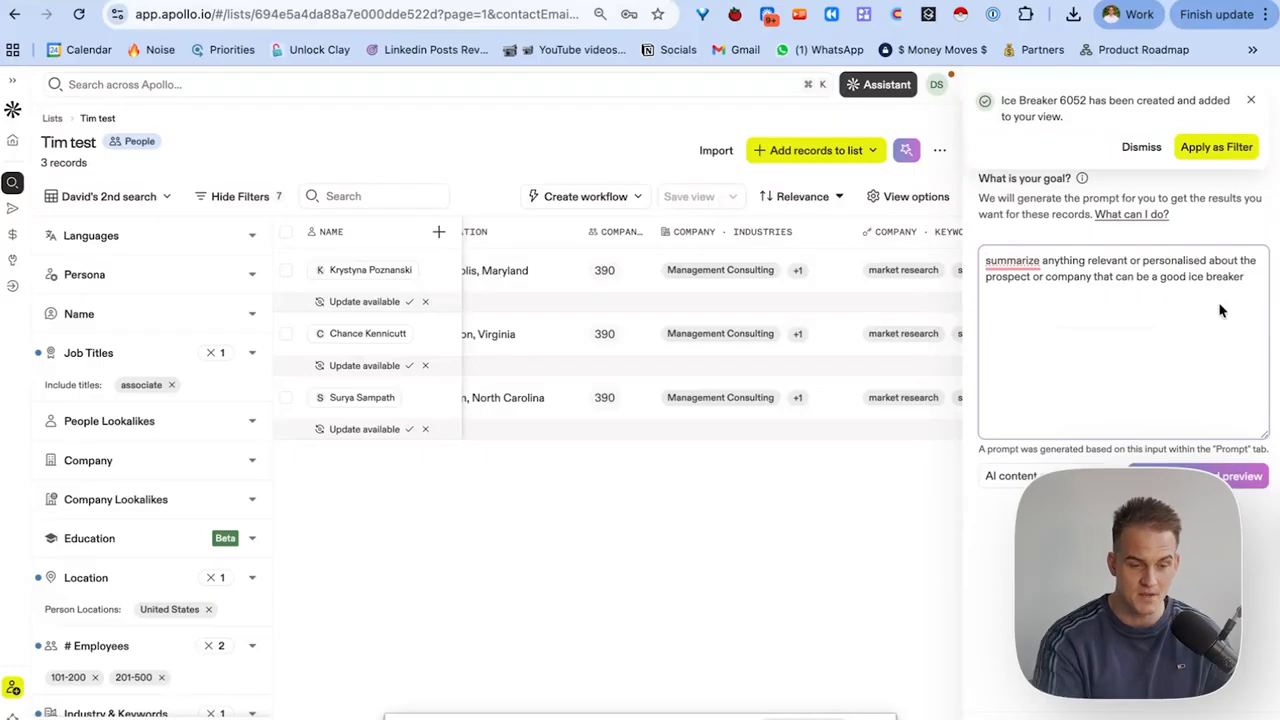
pyautogui.write('.')
pyautogui.press('Return')
pyautogui.write('output a sub 12')
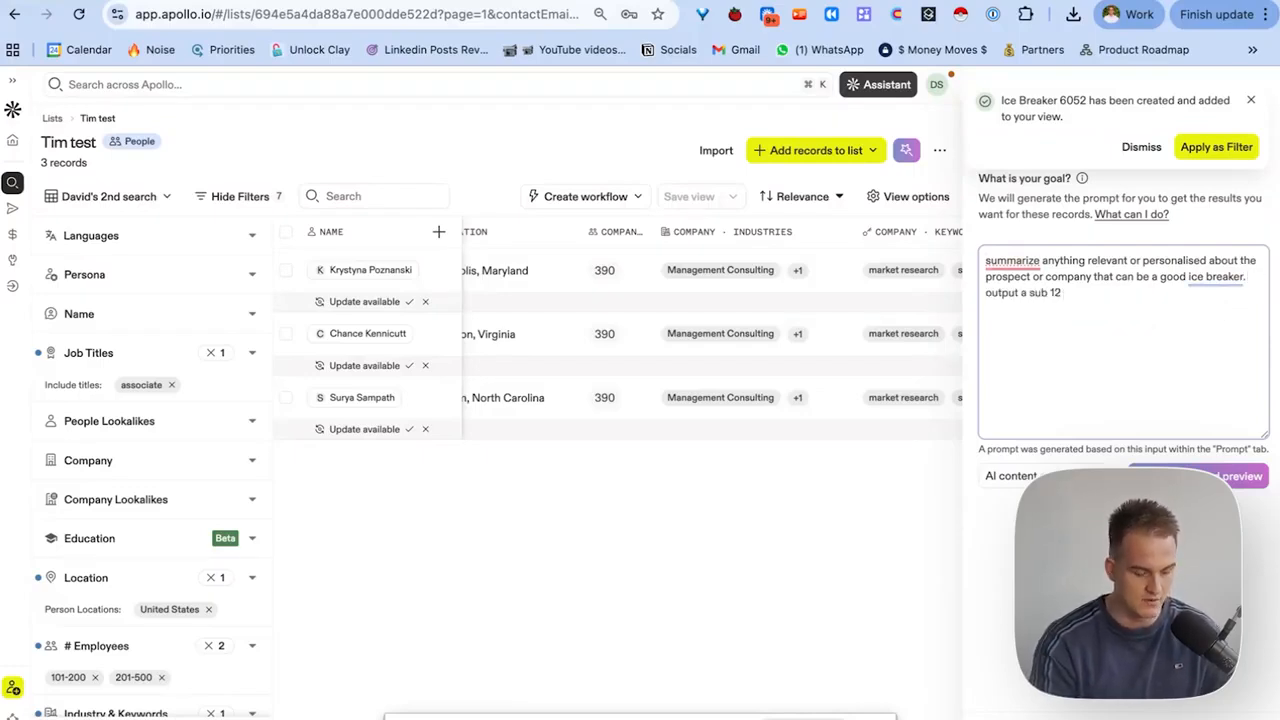
pyautogui.write(' word sentence calling out the prospect on an o')
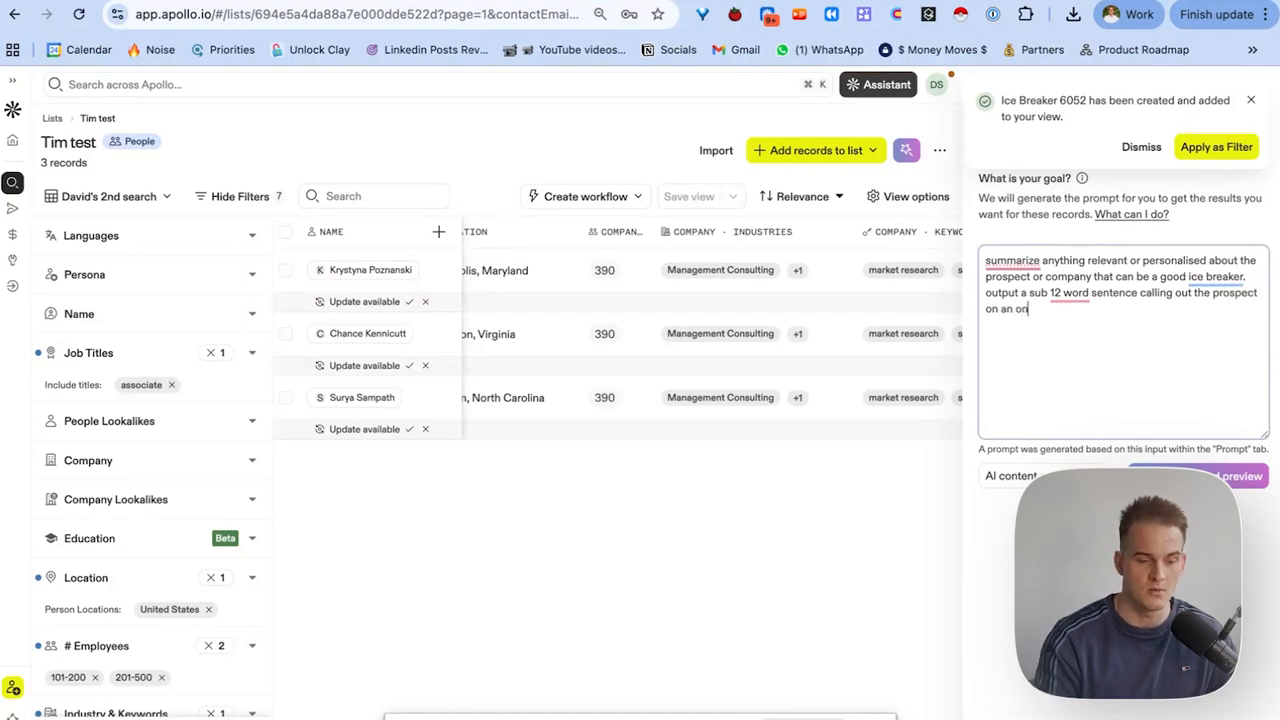
pyautogui.write('bservation that is non-obvious based on company or linkedin company profiles or recent news or updates')
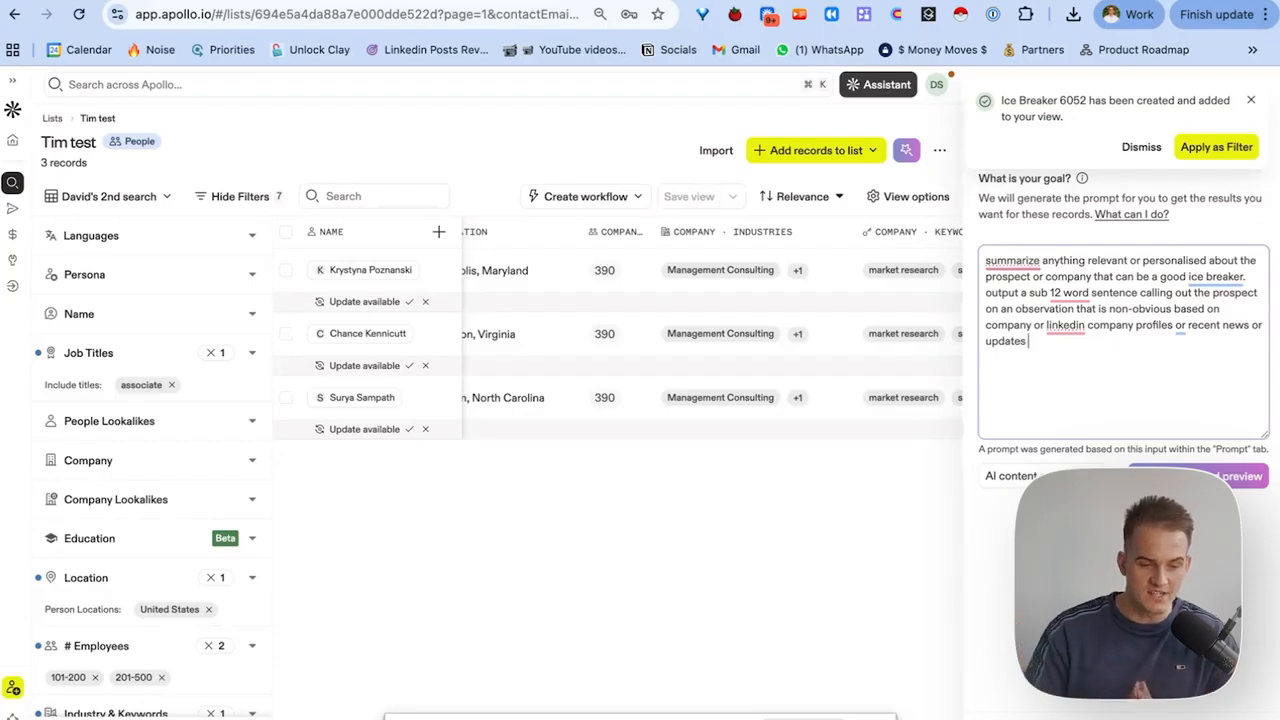
# Add to the goal to tie it into automating reports and saving time on creating market research reports, and generate the updated prompt with a preview.
pyautogui.write('.tie it in')
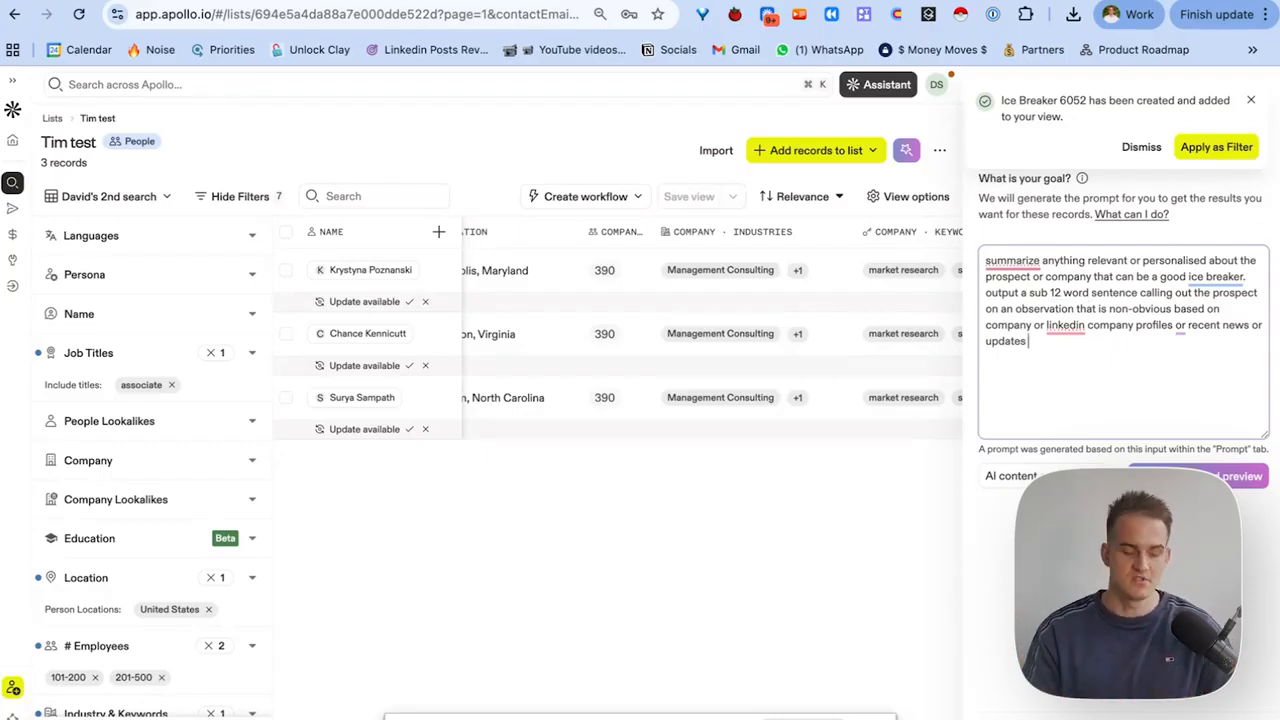
pyautogui.write('to th')
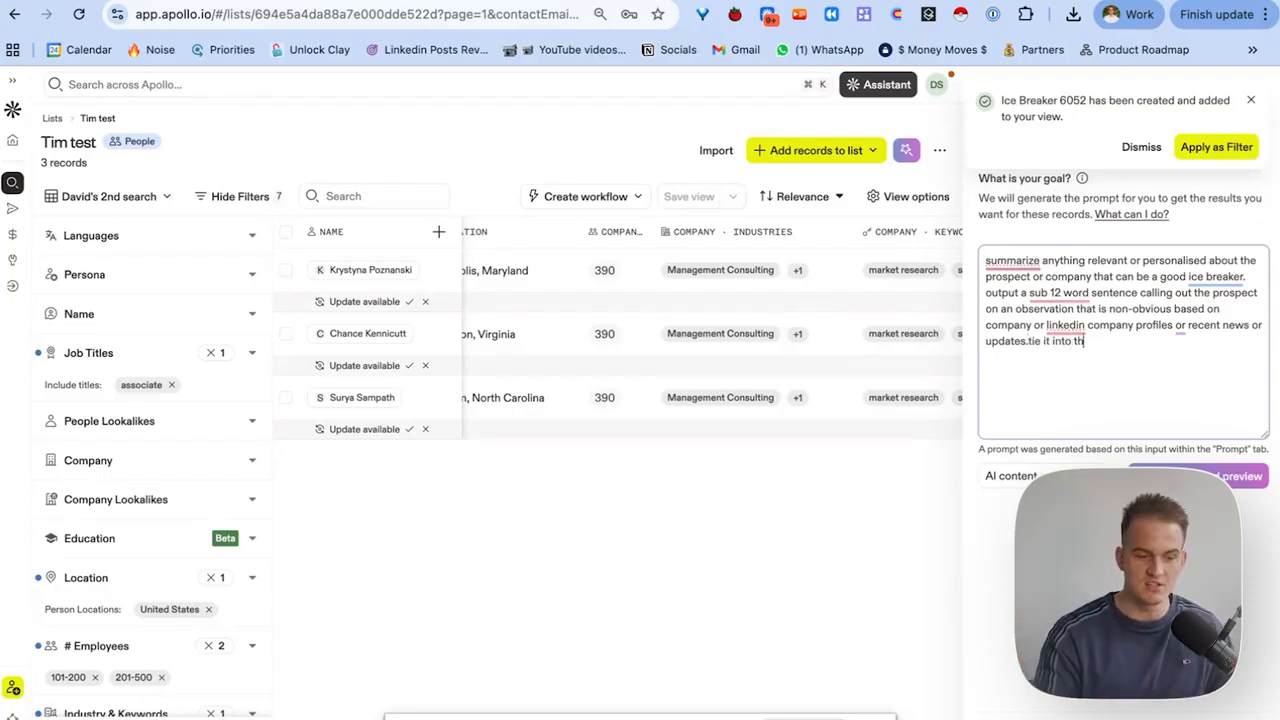
pyautogui.write('e need for automati')
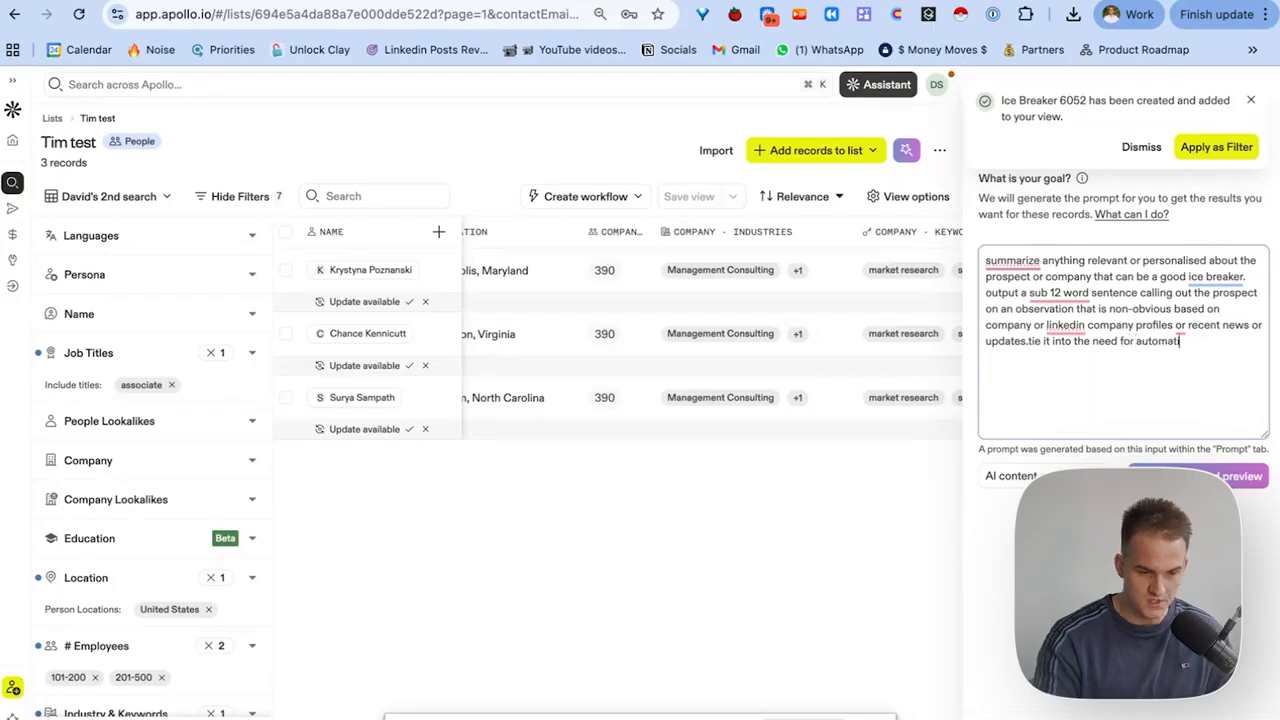
pyautogui.write('ng reports and savi')
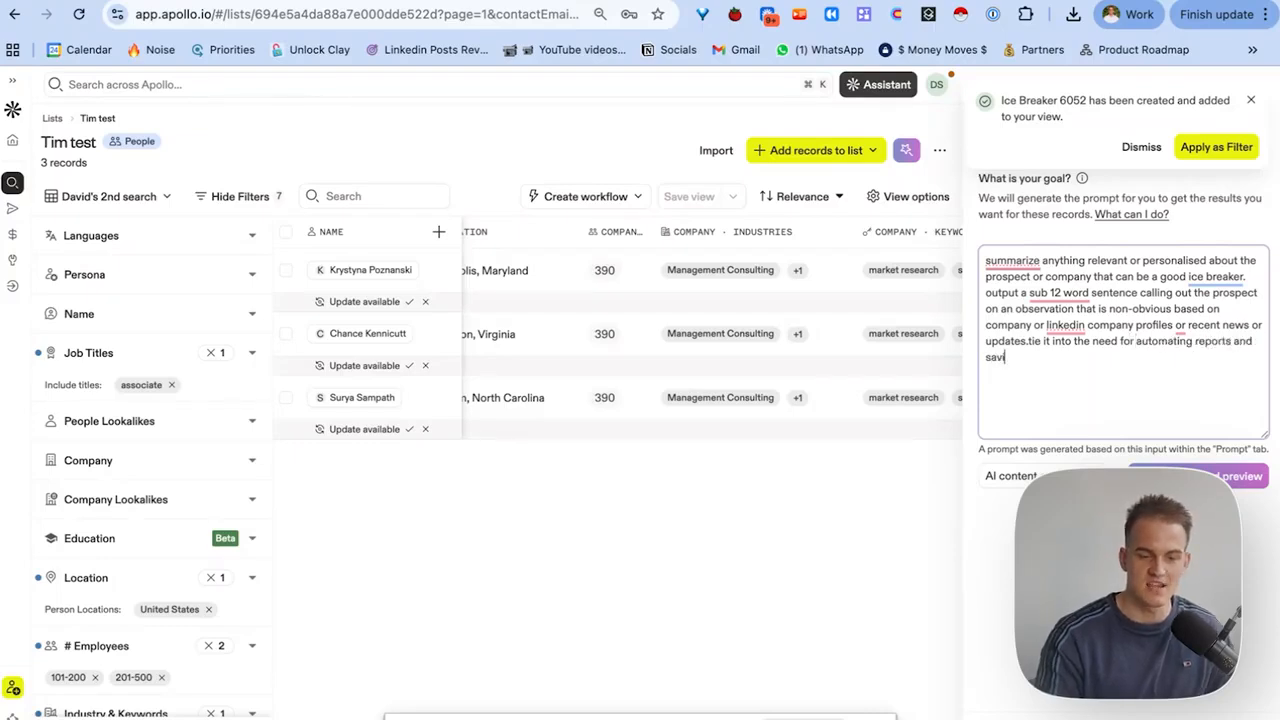
pyautogui.write('ng time on creat')
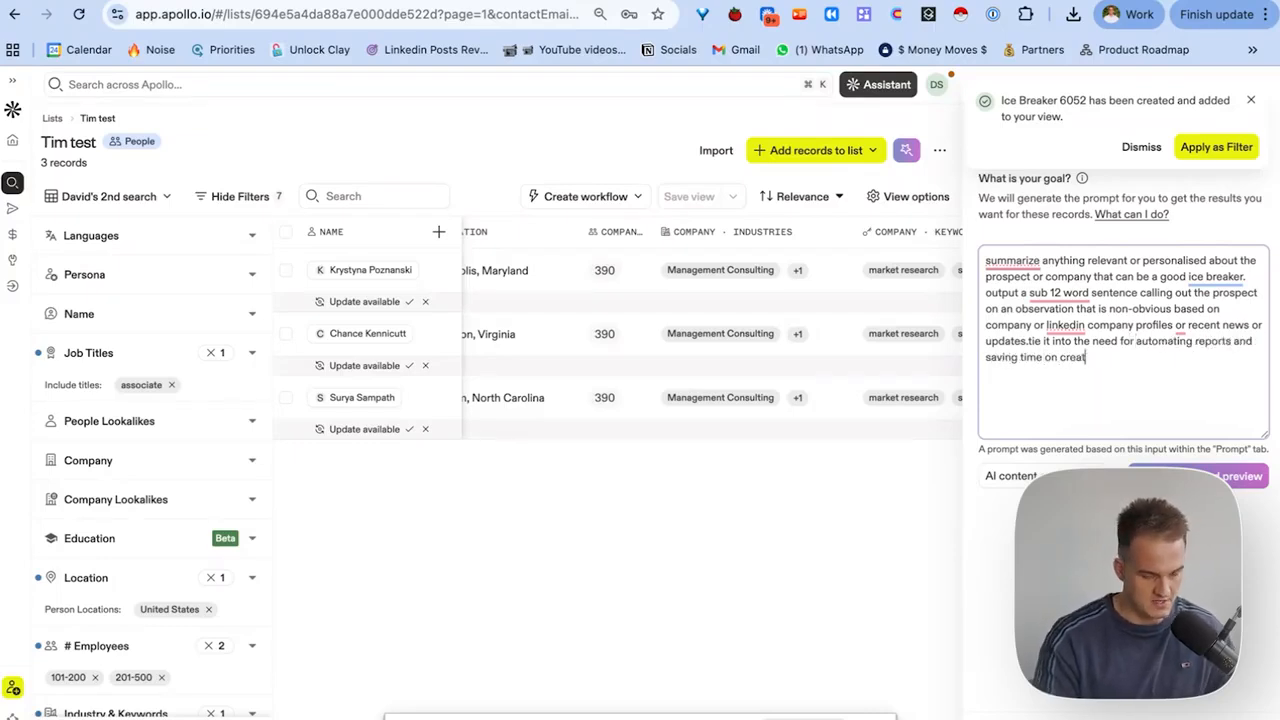
pyautogui.write('ing market resaerch reports.')
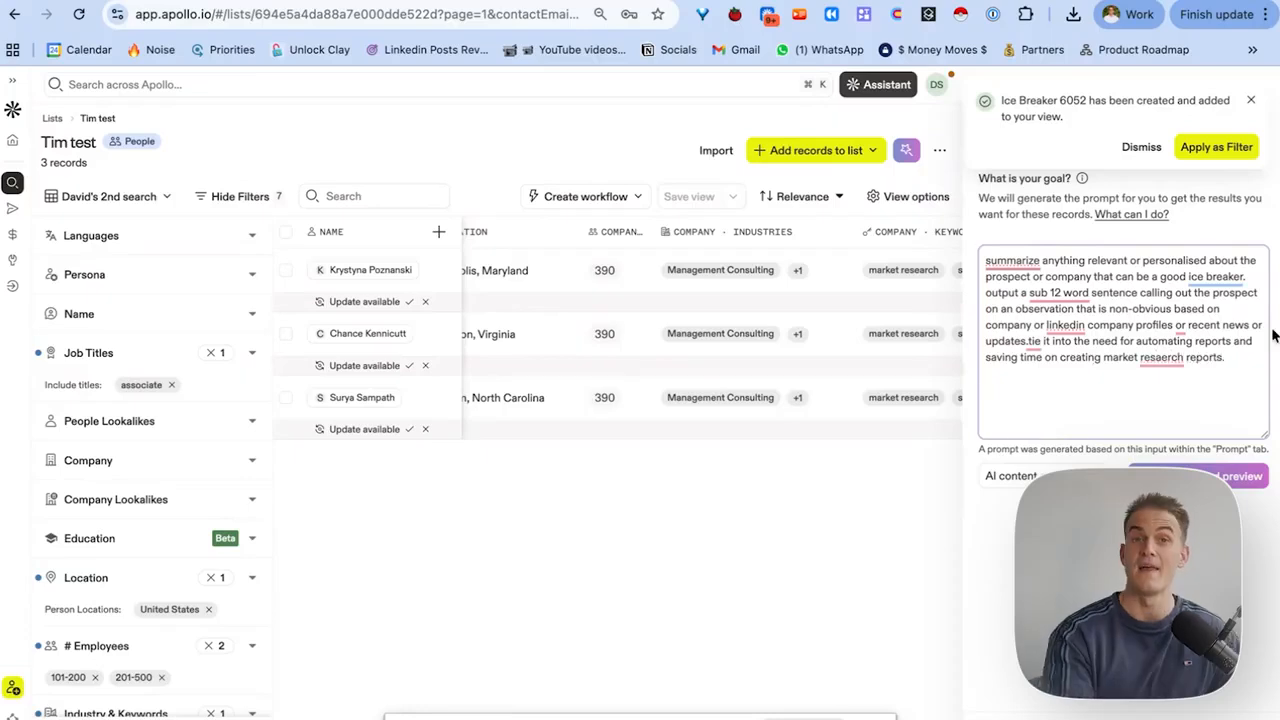
pyautogui.click(1190, 476)
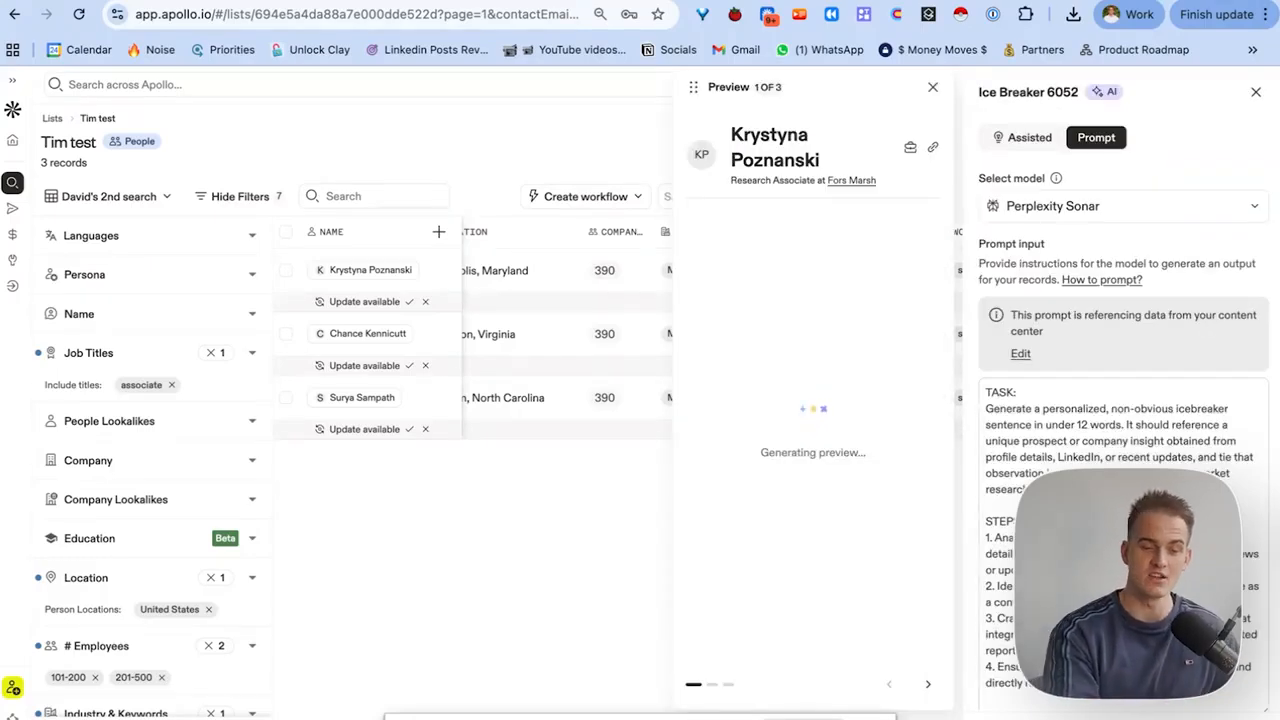
pyautogui.scroll(-15, 1123, 545)
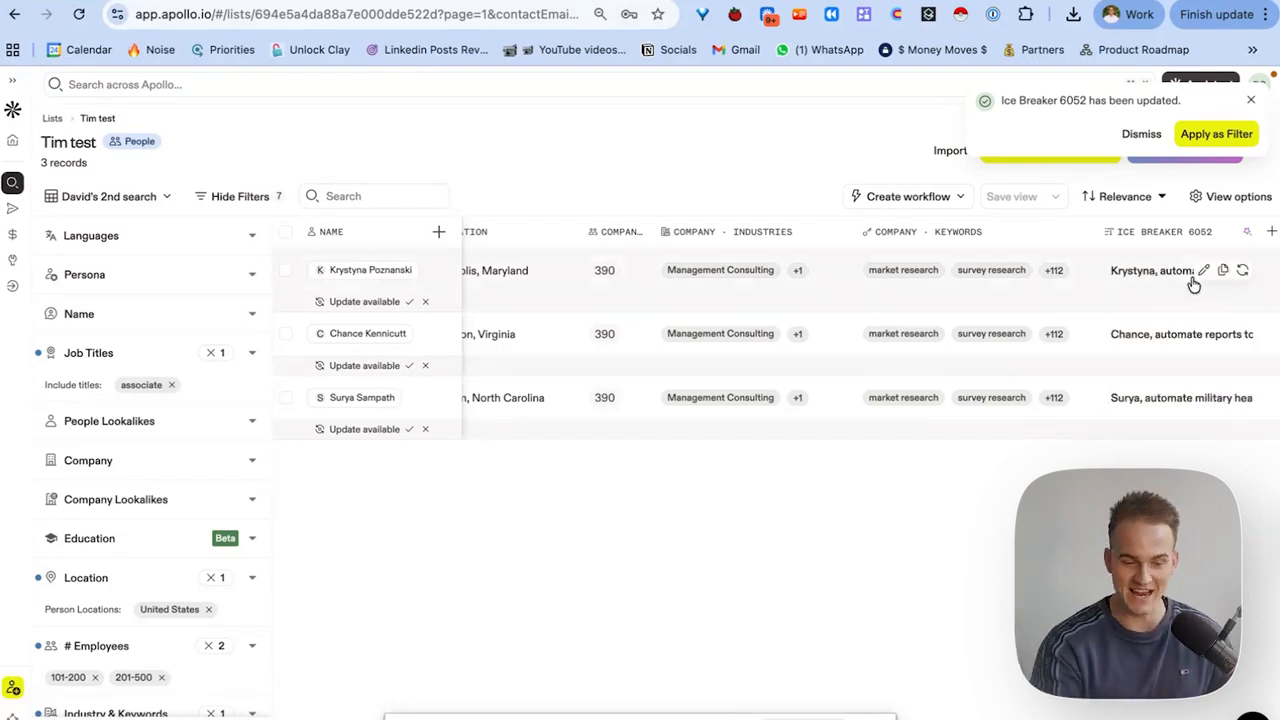
# Read the generated ice breaker sentences for the contacts in the list, checking how each is personalised.
pyautogui.moveTo(1174, 281)
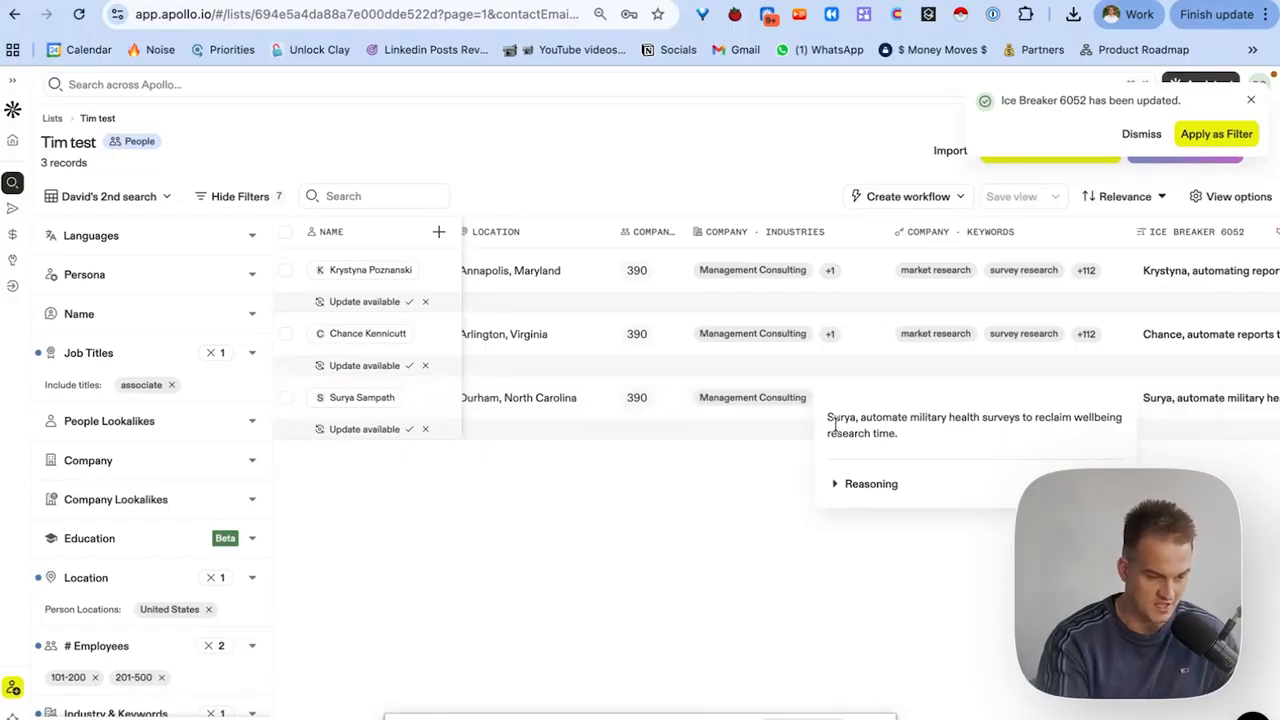
pyautogui.moveTo(828, 420); pyautogui.dragTo(1020, 421)
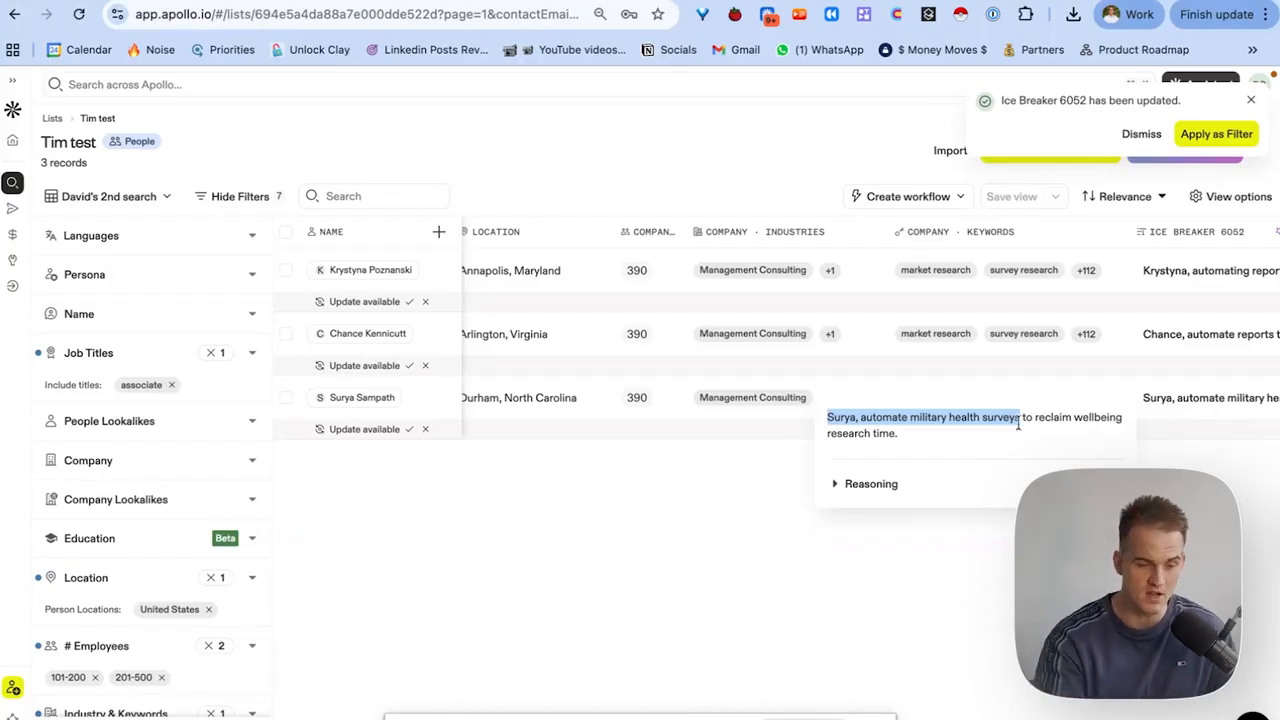
pyautogui.moveTo(1022, 419)
pyautogui.mouseDown()
pyautogui.moveTo(1043, 415)
pyautogui.moveTo(1053, 438)
pyautogui.mouseUp()
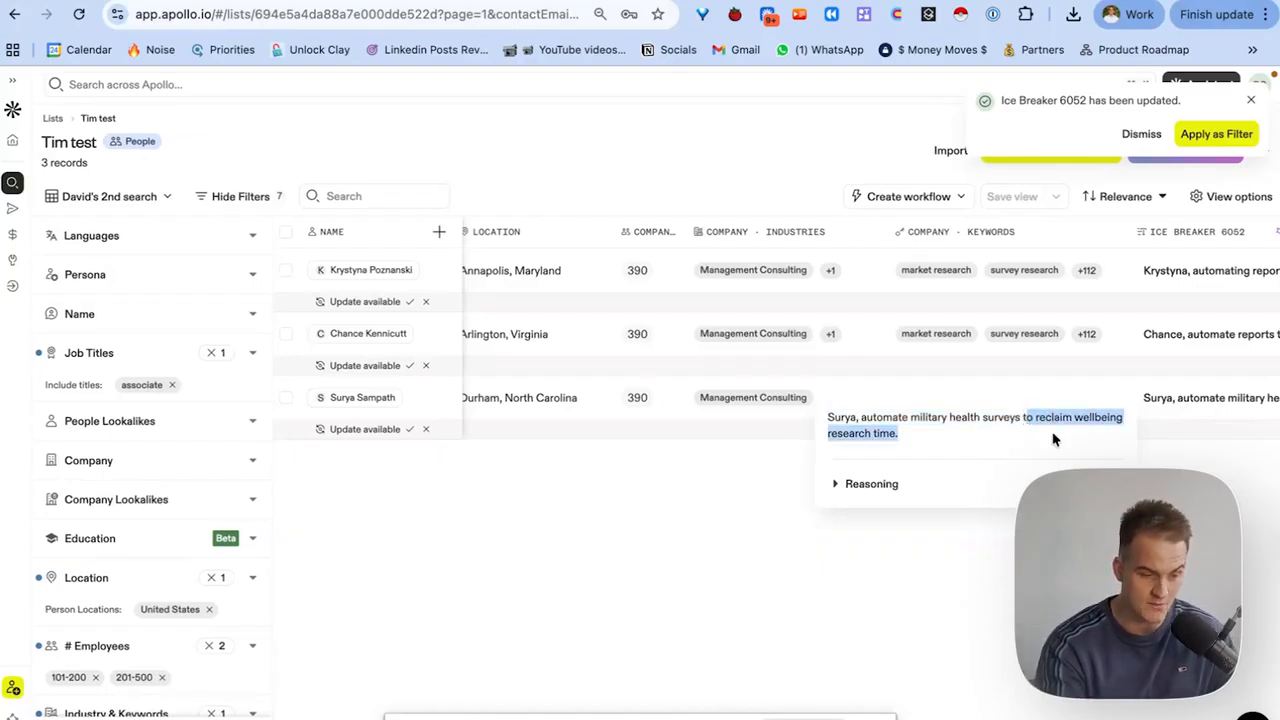
pyautogui.click(958, 410)
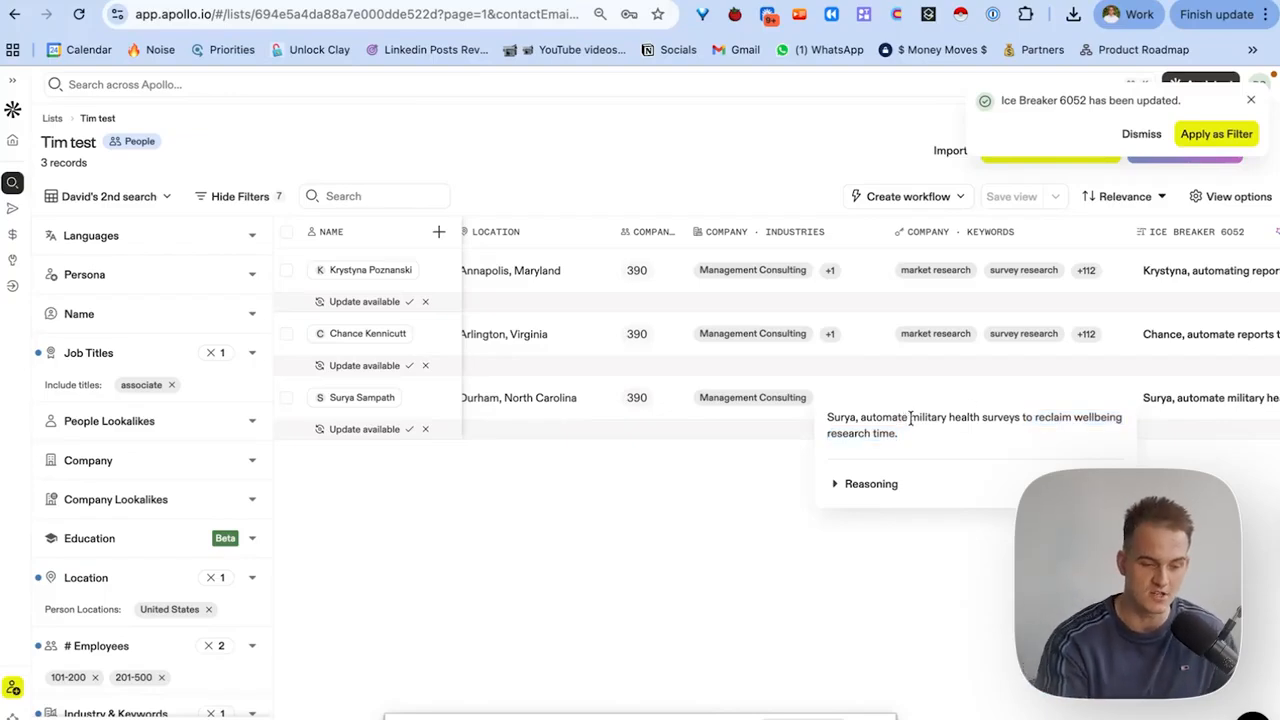
pyautogui.moveTo(910, 418); pyautogui.dragTo(1013, 422)
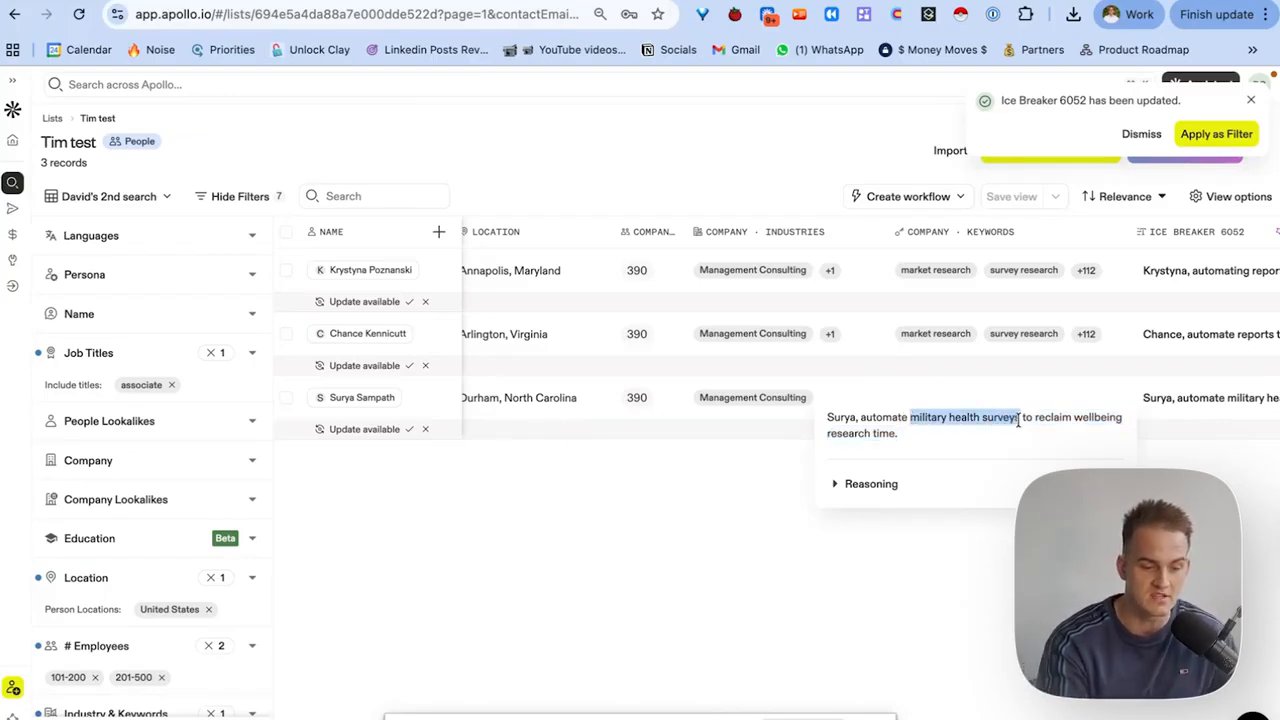
pyautogui.moveTo(898, 434)
pyautogui.mouseDown()
pyautogui.moveTo(828, 417)
pyautogui.moveTo(1066, 423)
pyautogui.mouseUp()
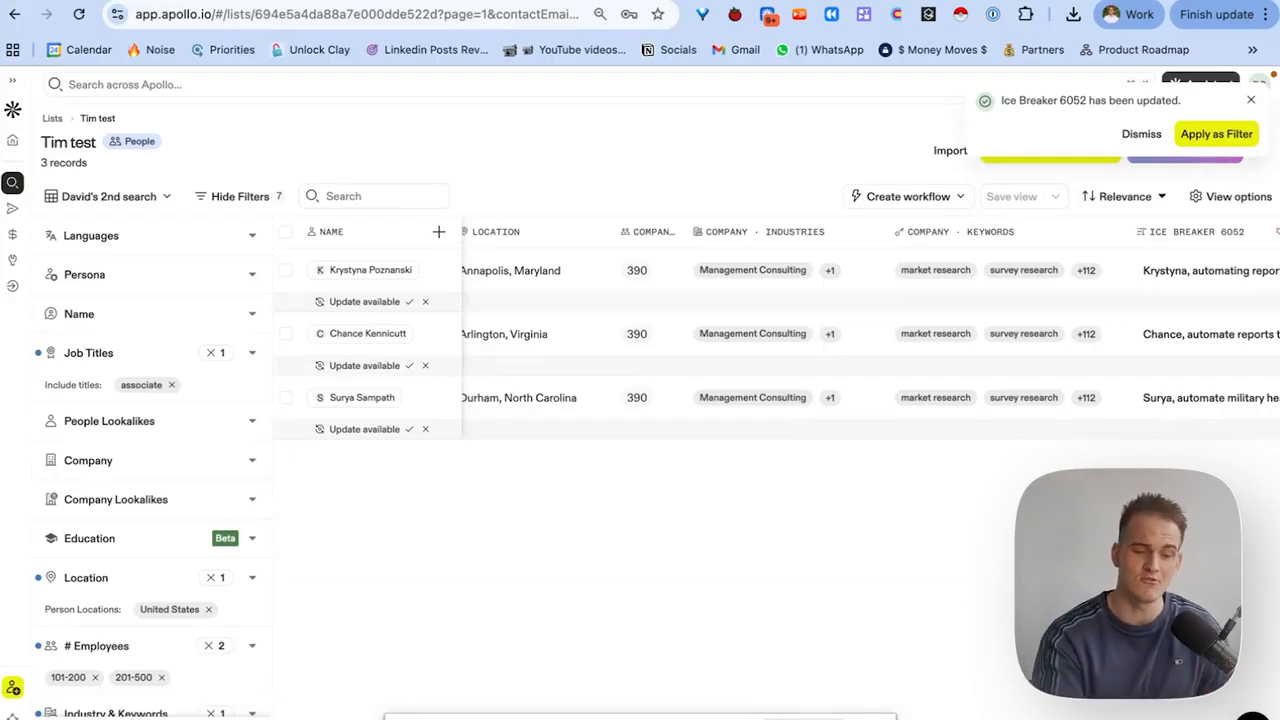
pyautogui.hscroll(1, 1023, 404)
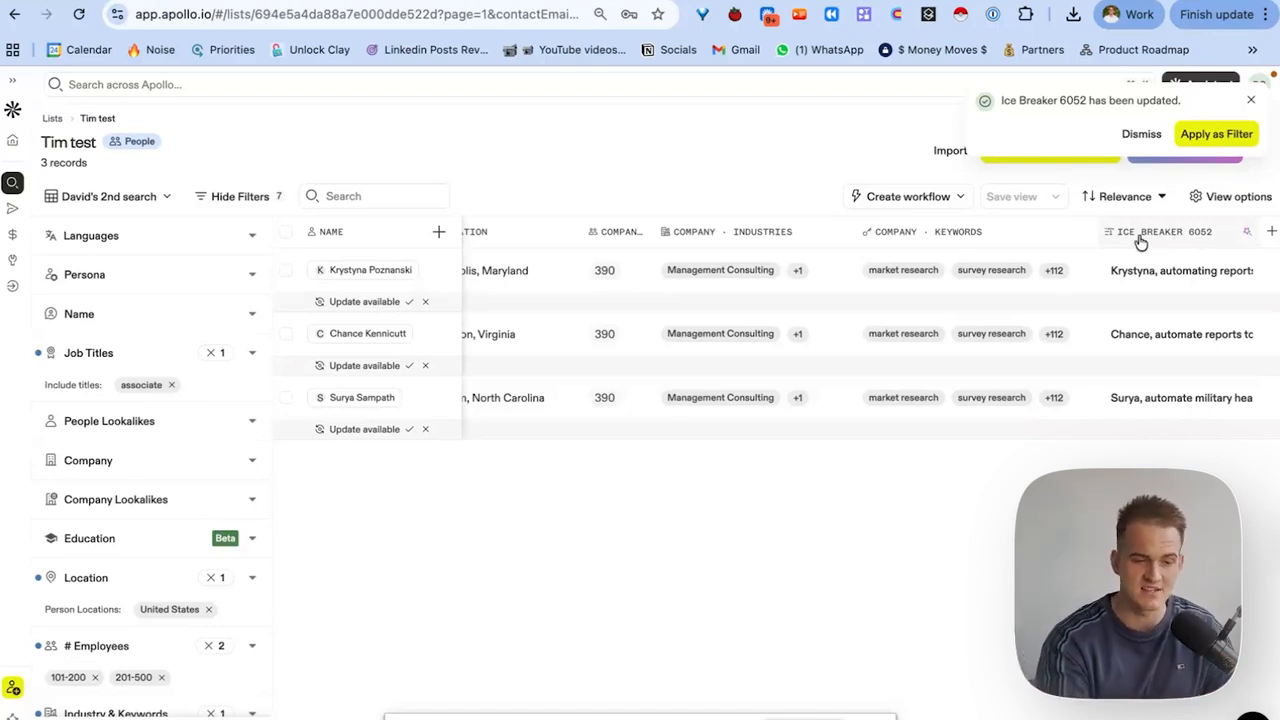
pyautogui.click(1160, 341)
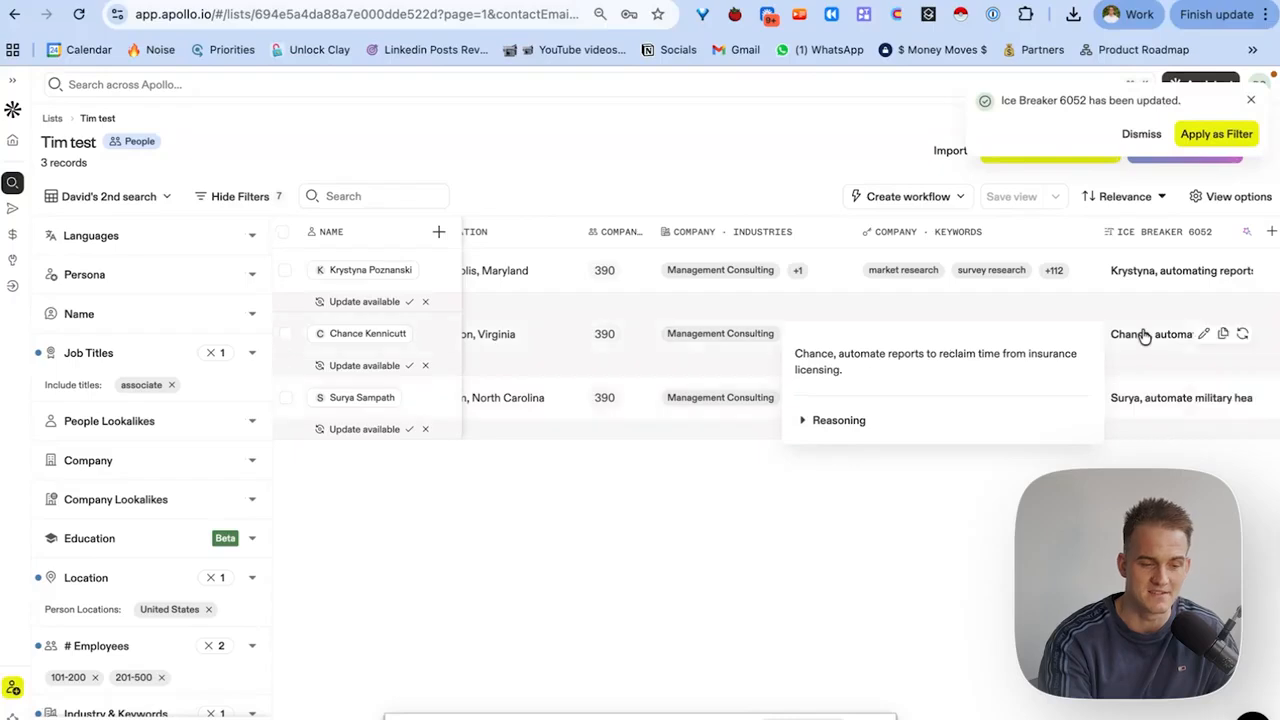
# Create an AI field that outputs "ICP" for associates at consulting firms and bad fit otherwise, generate it, and apply the suggested filter updates.
pyautogui.click(1180, 152)
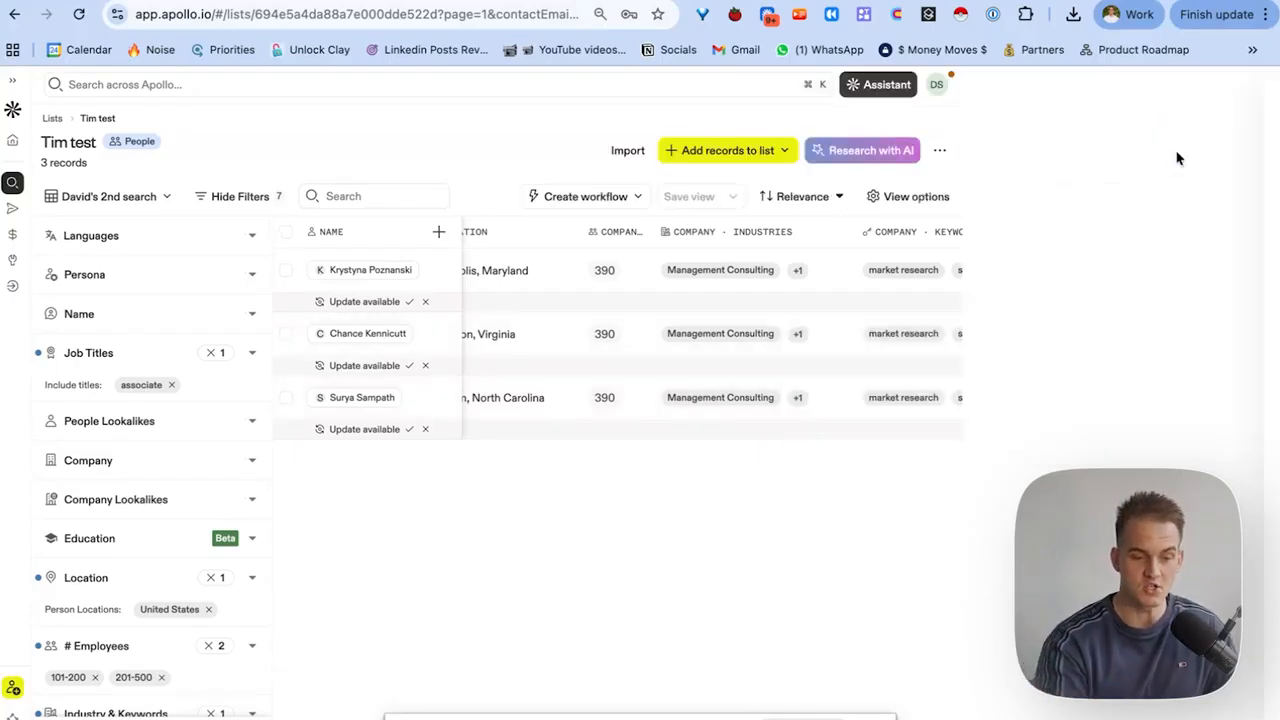
pyautogui.click(1048, 357)
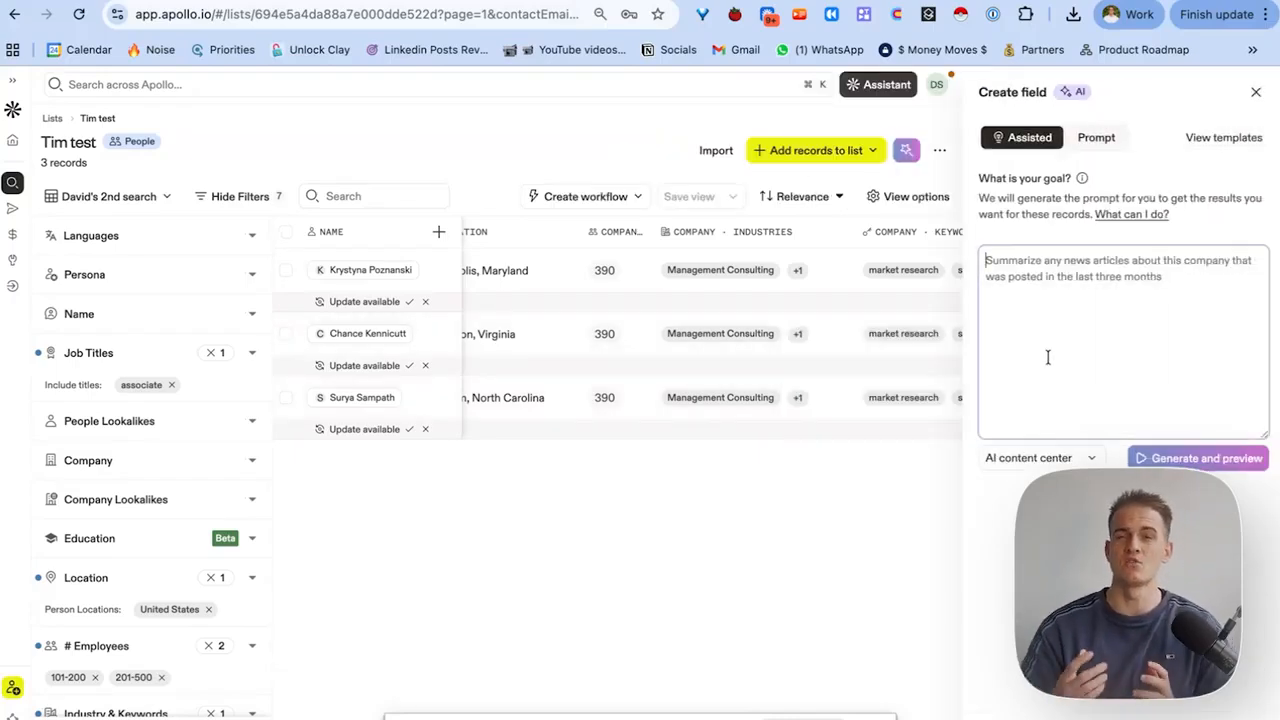
pyautogui.write('my ideal c')
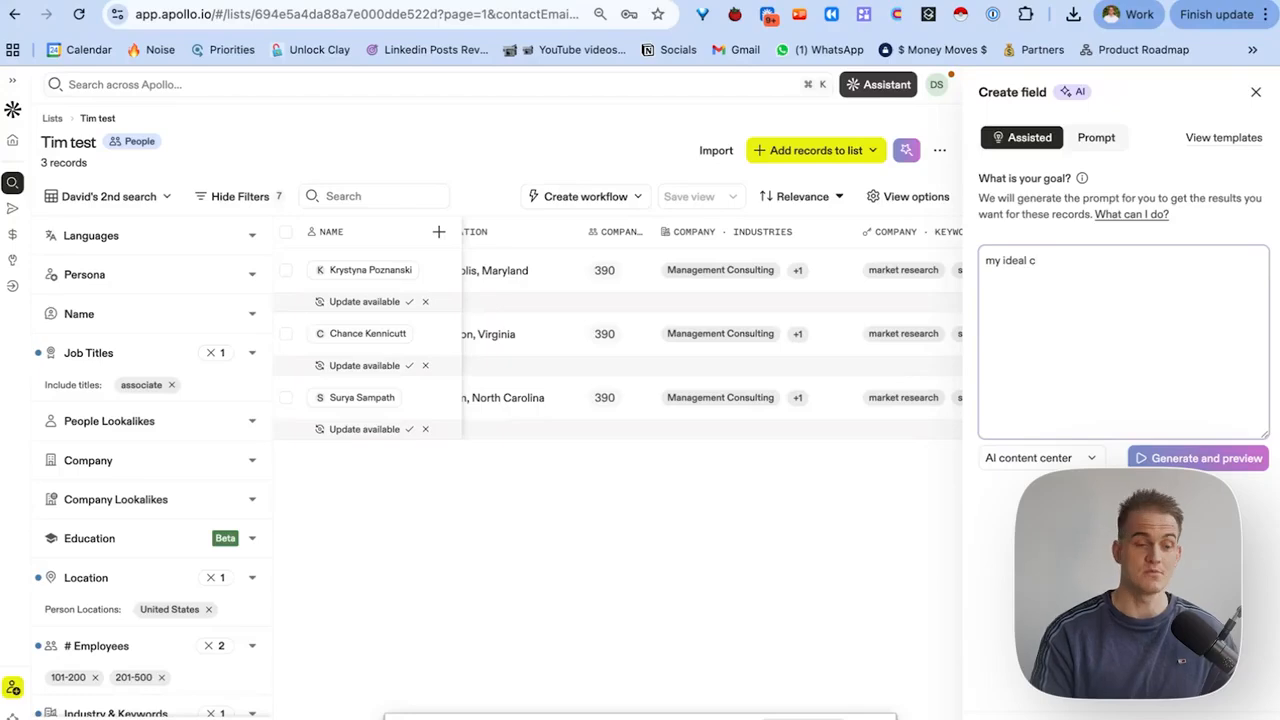
pyautogui.press('BackSpace')
pyautogui.write('prospec')
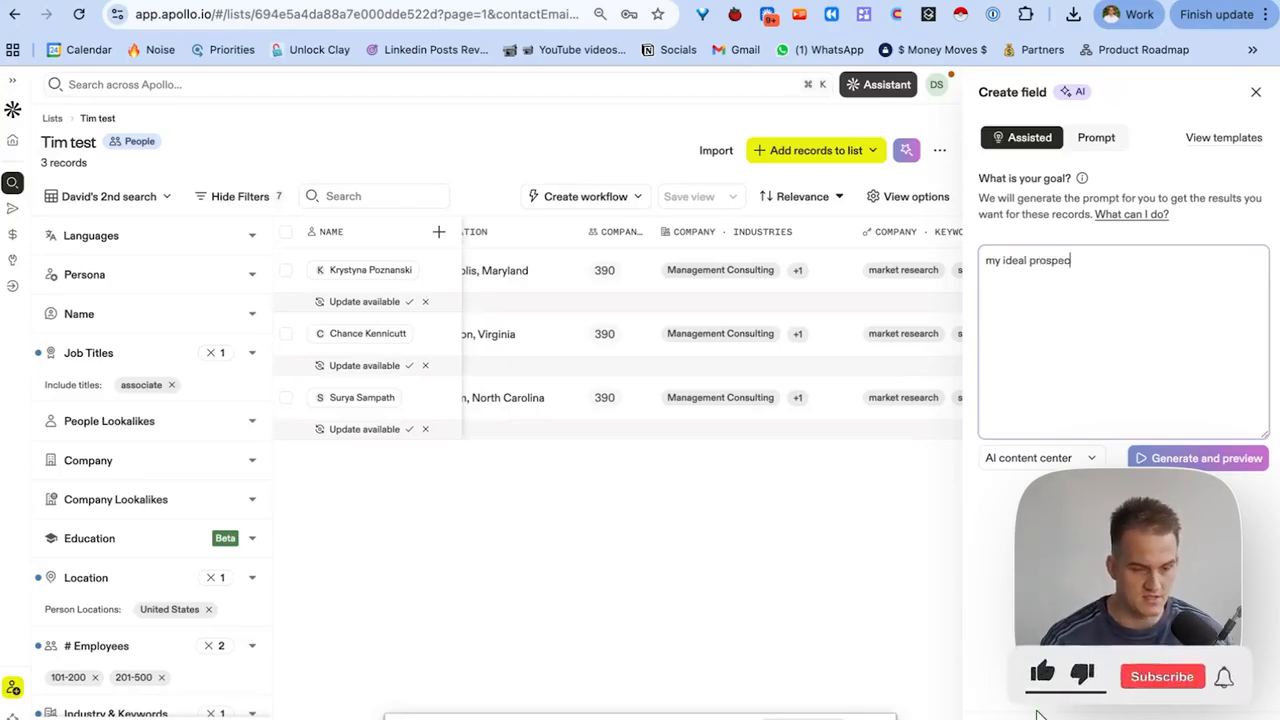
pyautogui.write('ts are associates at co')
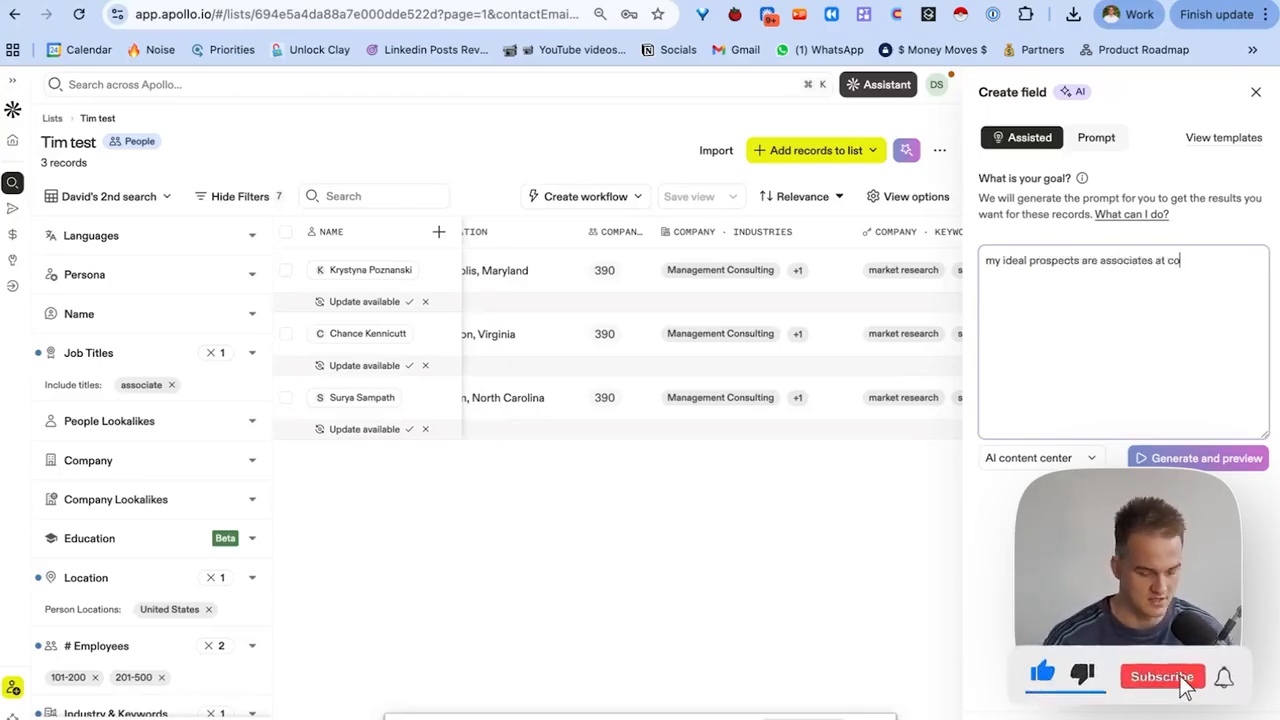
pyautogui.write('nsulting firms. output')
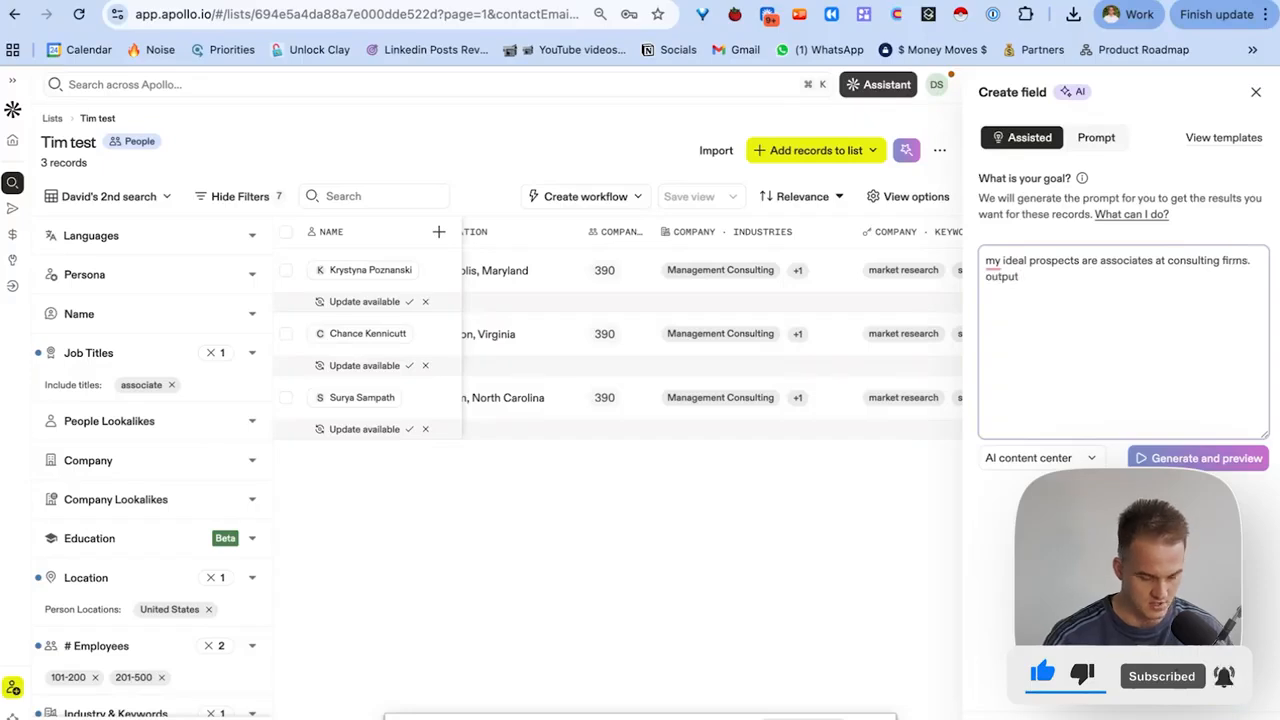
pyautogui.write(' "ICP" if th')
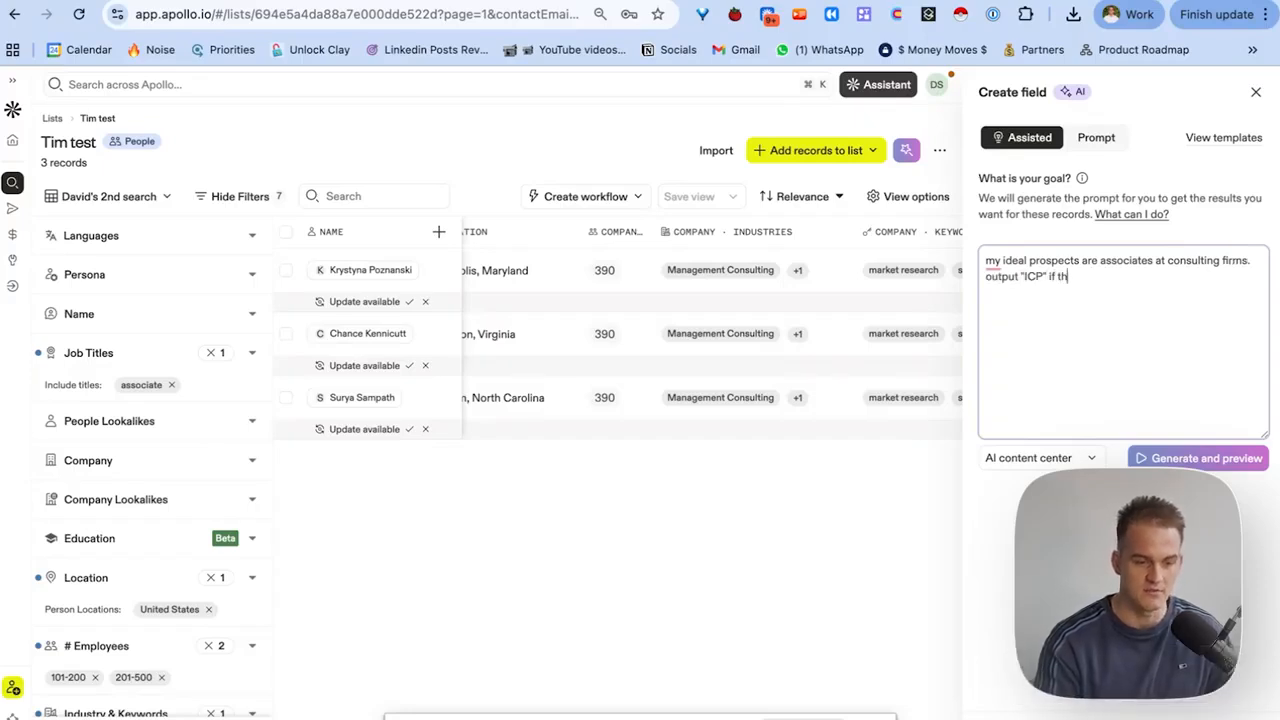
pyautogui.write("is person fits my ICP and output bad fit if it's a bad fit")
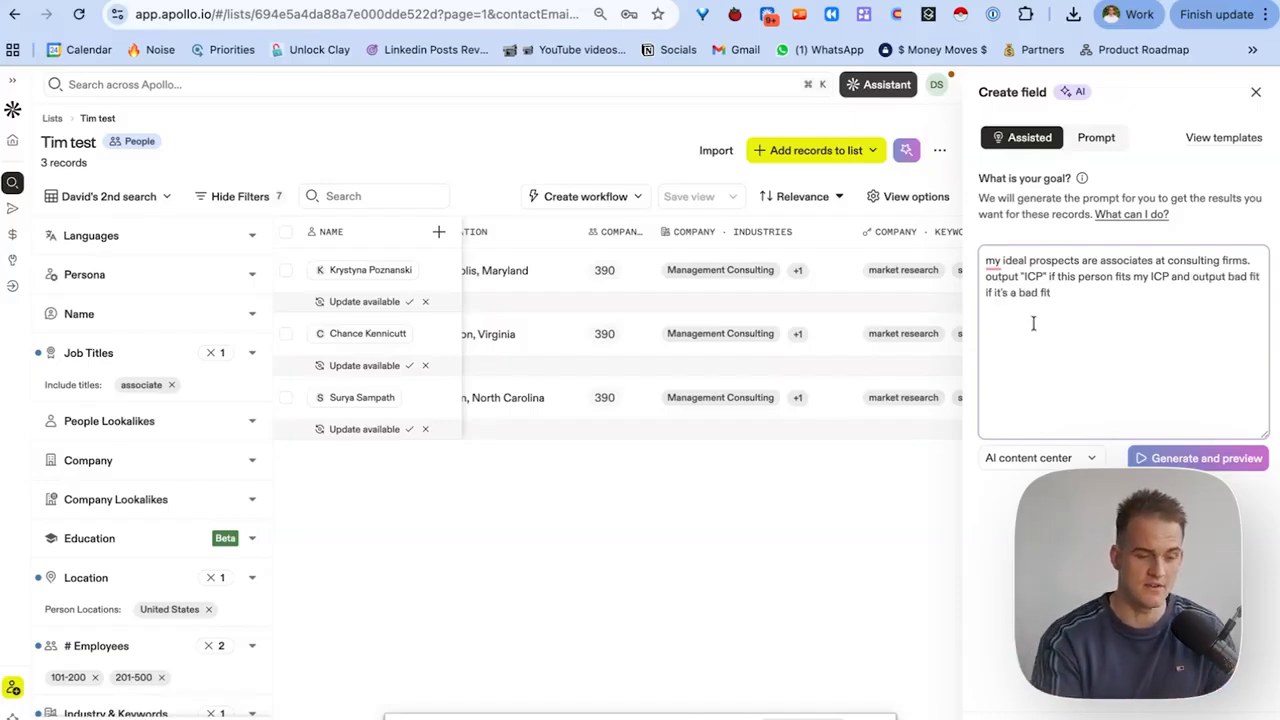
pyautogui.click(1208, 460)
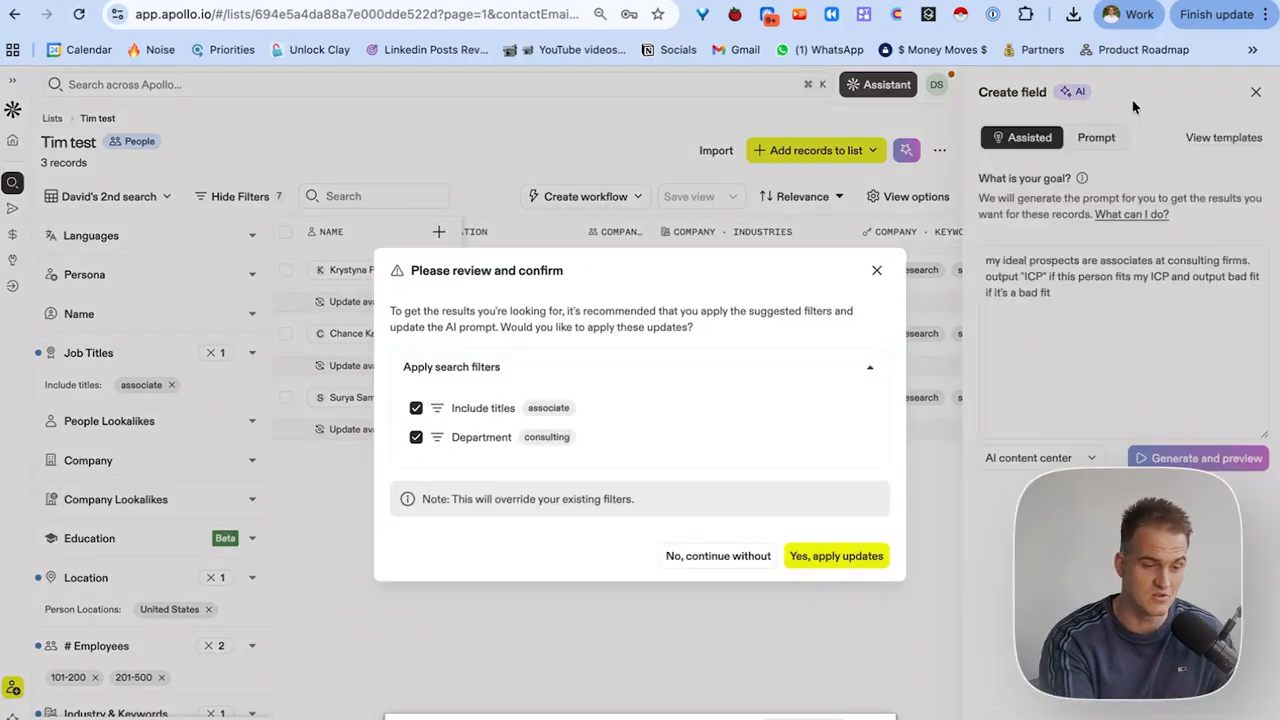
pyautogui.click(832, 556)
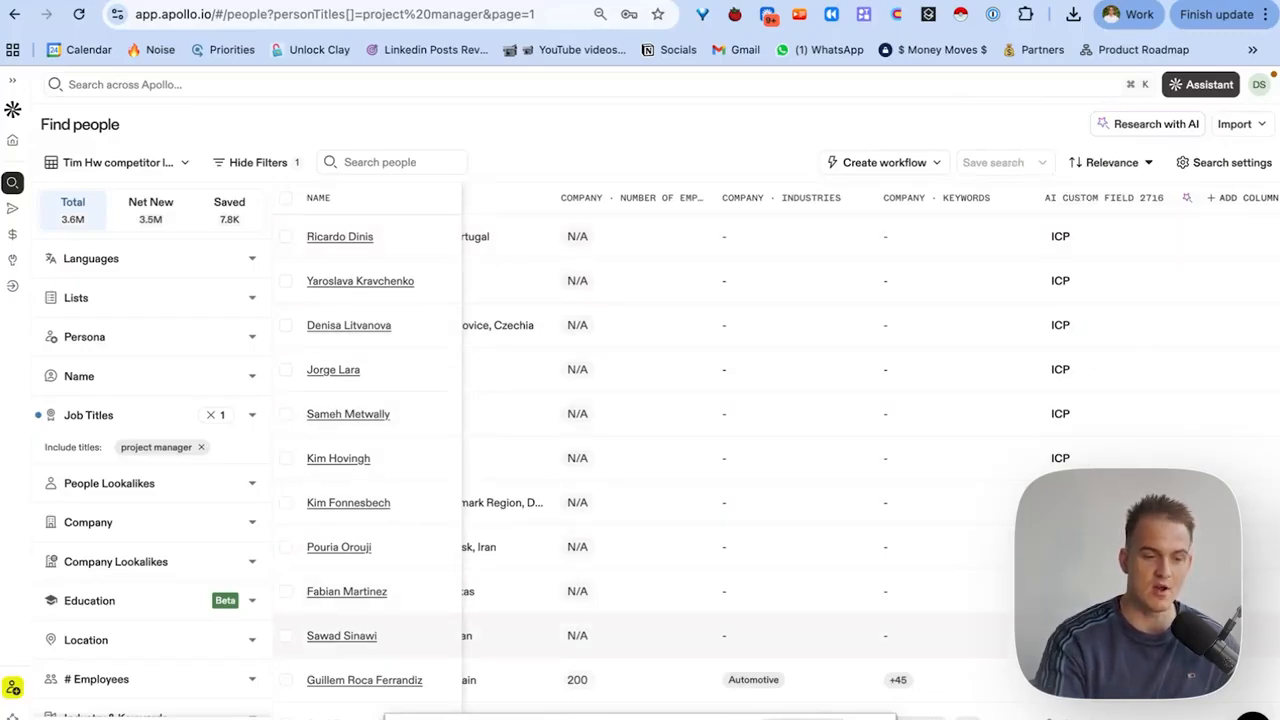
# Filter the people list by the AI custom field so that only contacts with the value "ICP" are included.
pyautogui.click(1090, 200)
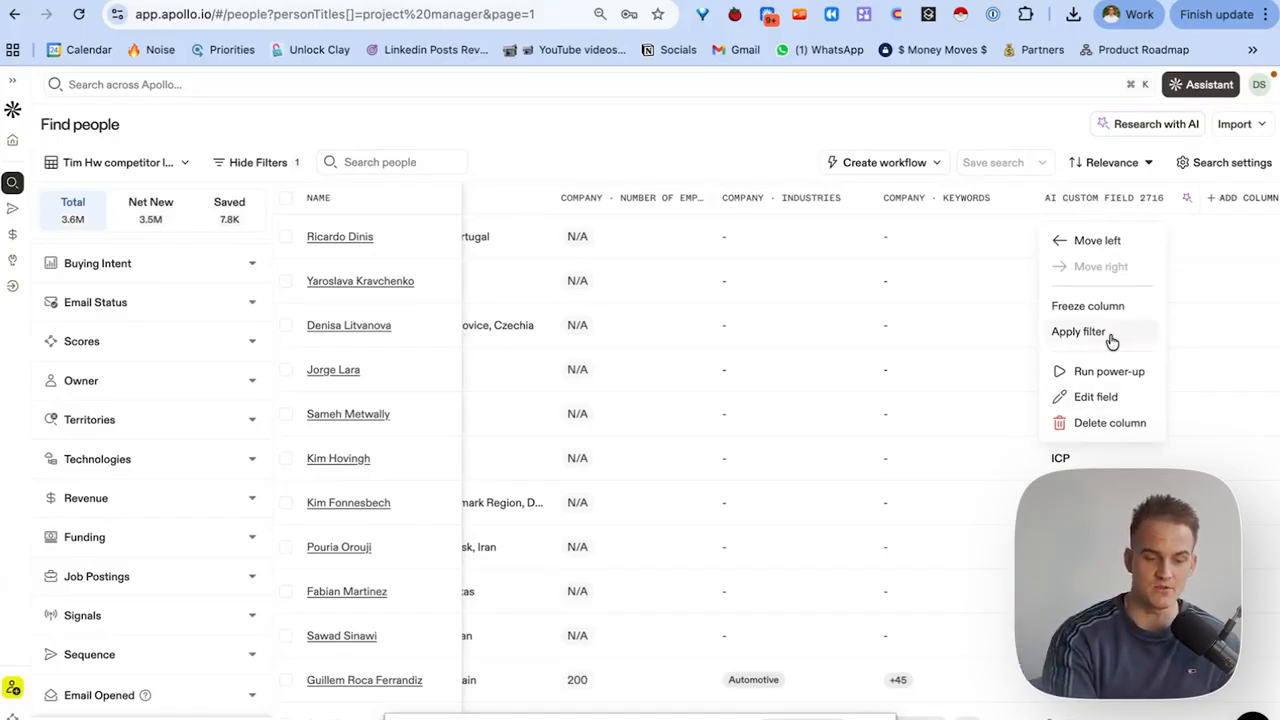
pyautogui.click(1076, 338)
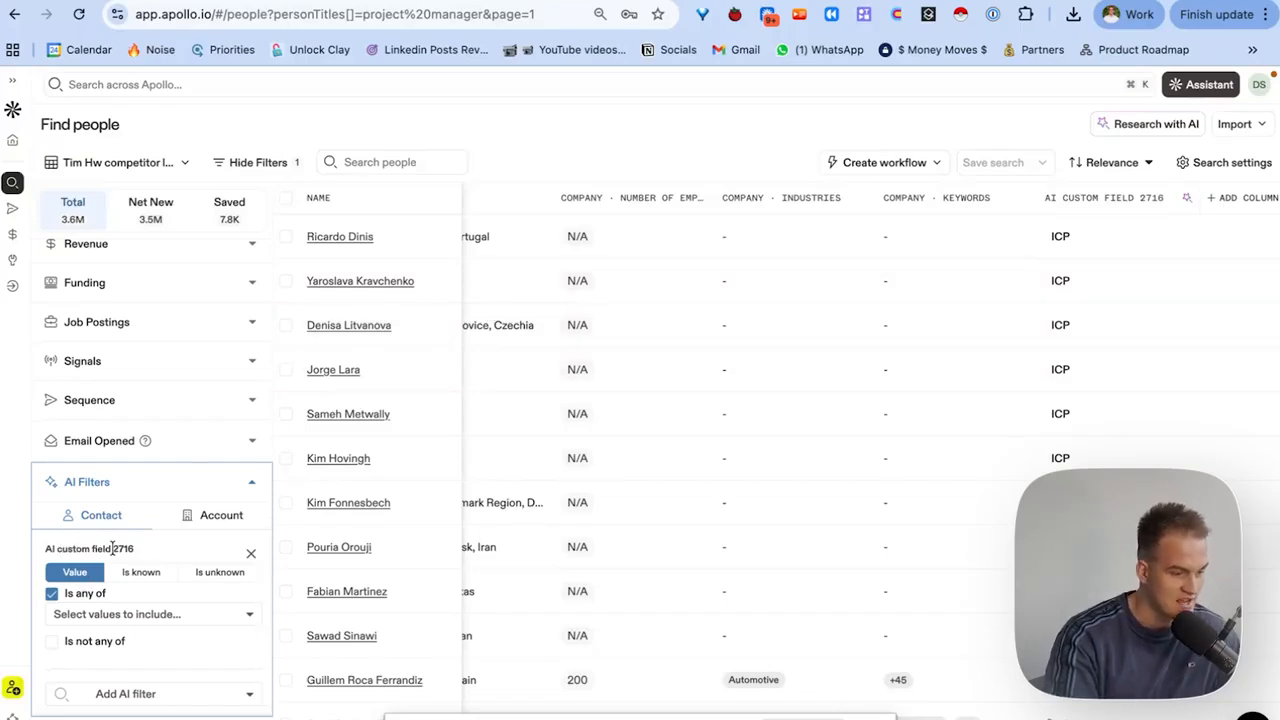
pyautogui.click(126, 614)
pyautogui.write('ICP')
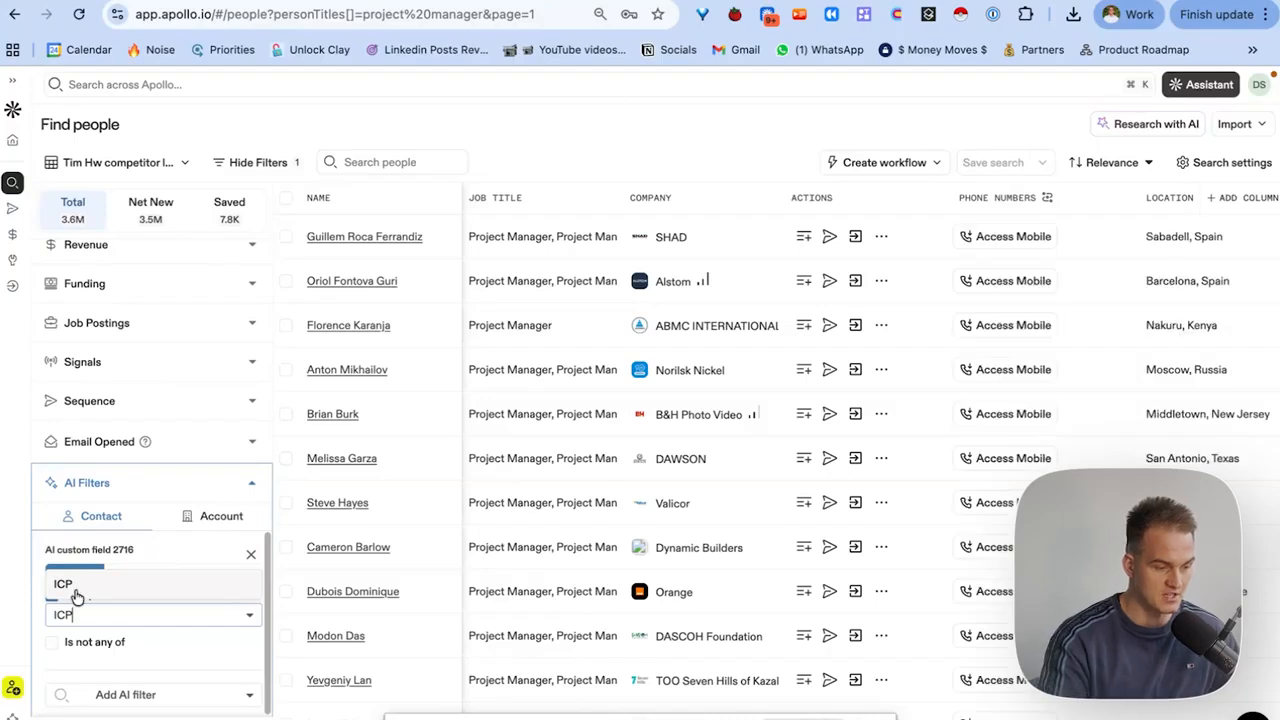
pyautogui.press('Return')
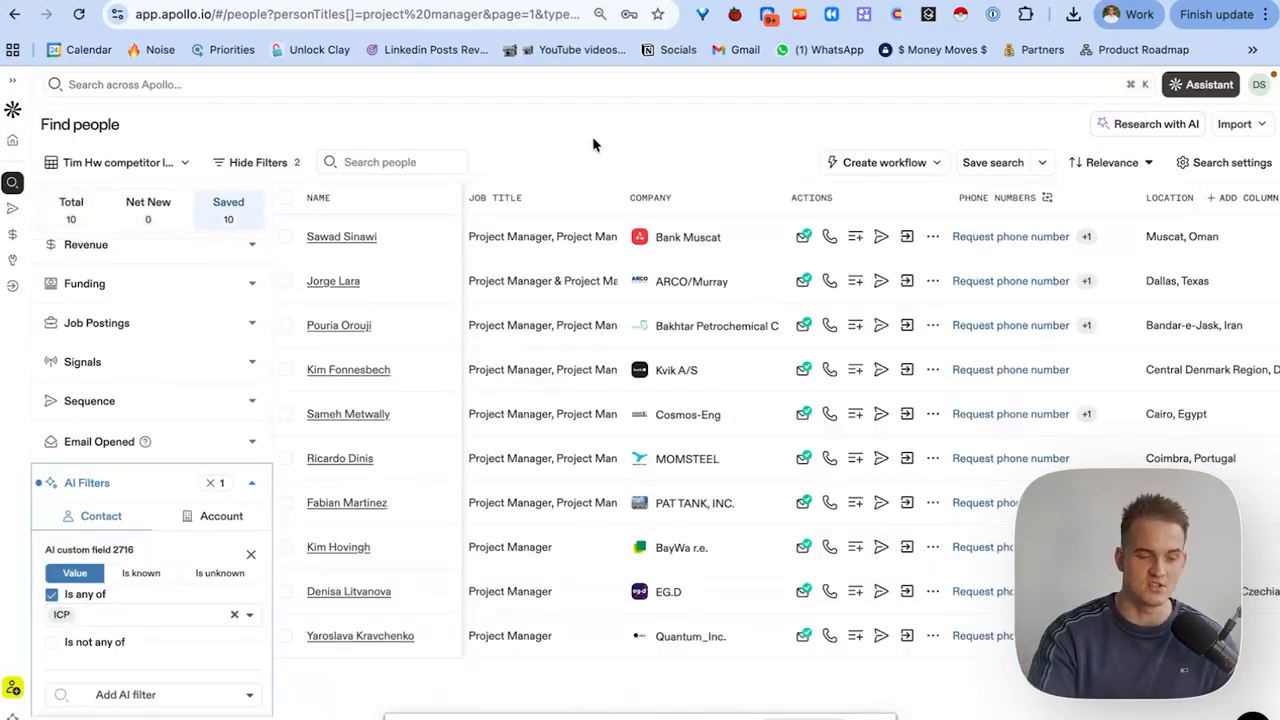
pyautogui.hscroll(5, 603, 345)
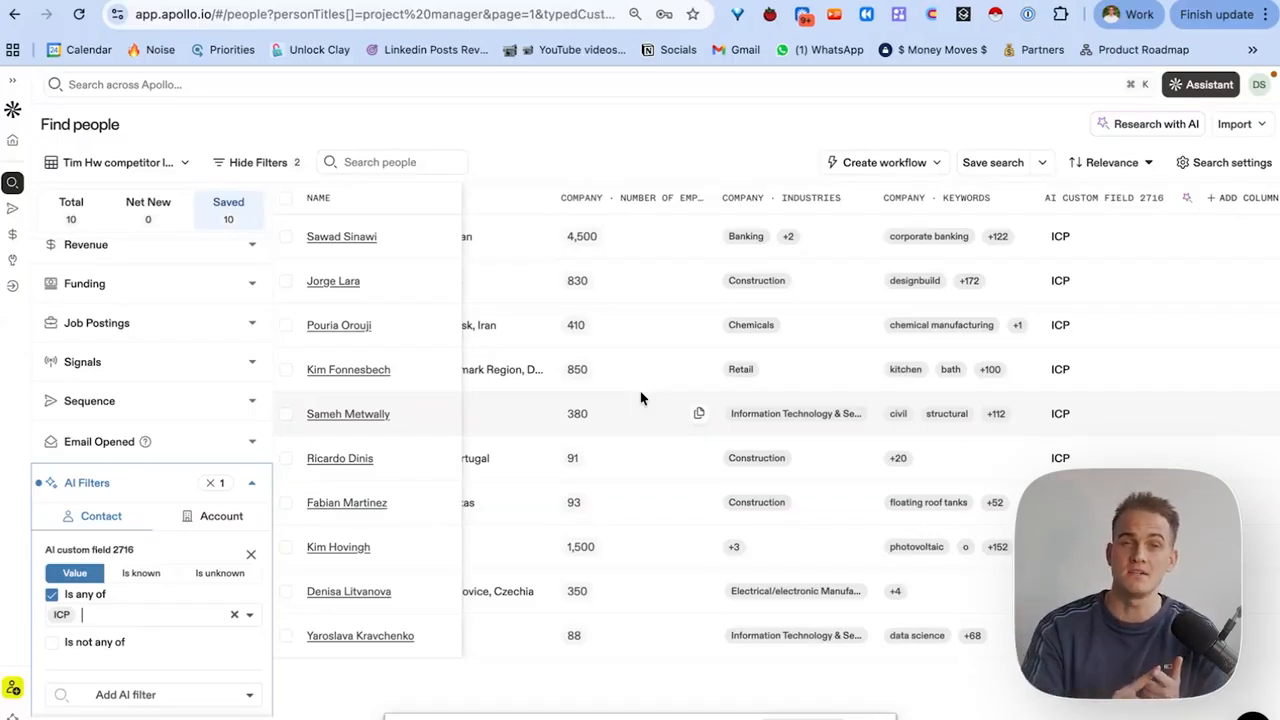
# Create a sequence from scratch on the Normal Business Hours schedule, naming it with the presenter's first name followed by "Test".
pyautogui.moveTo(10, 234)
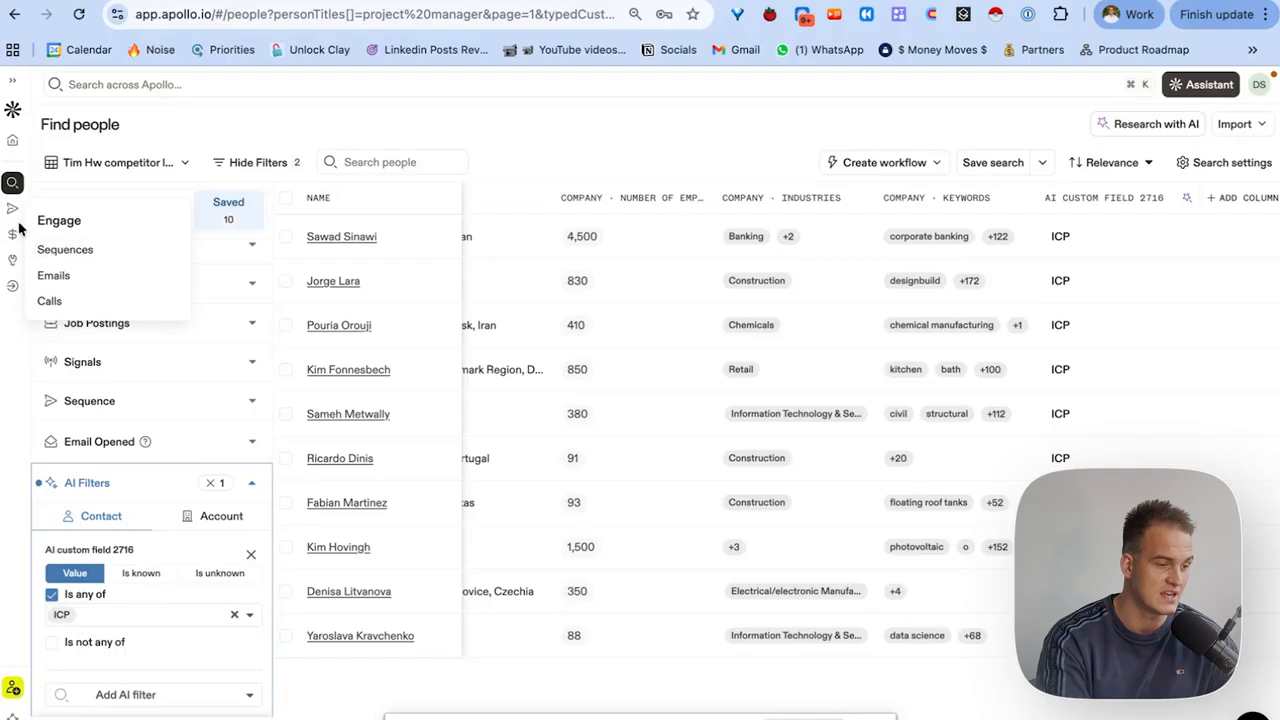
pyautogui.click(62, 252)
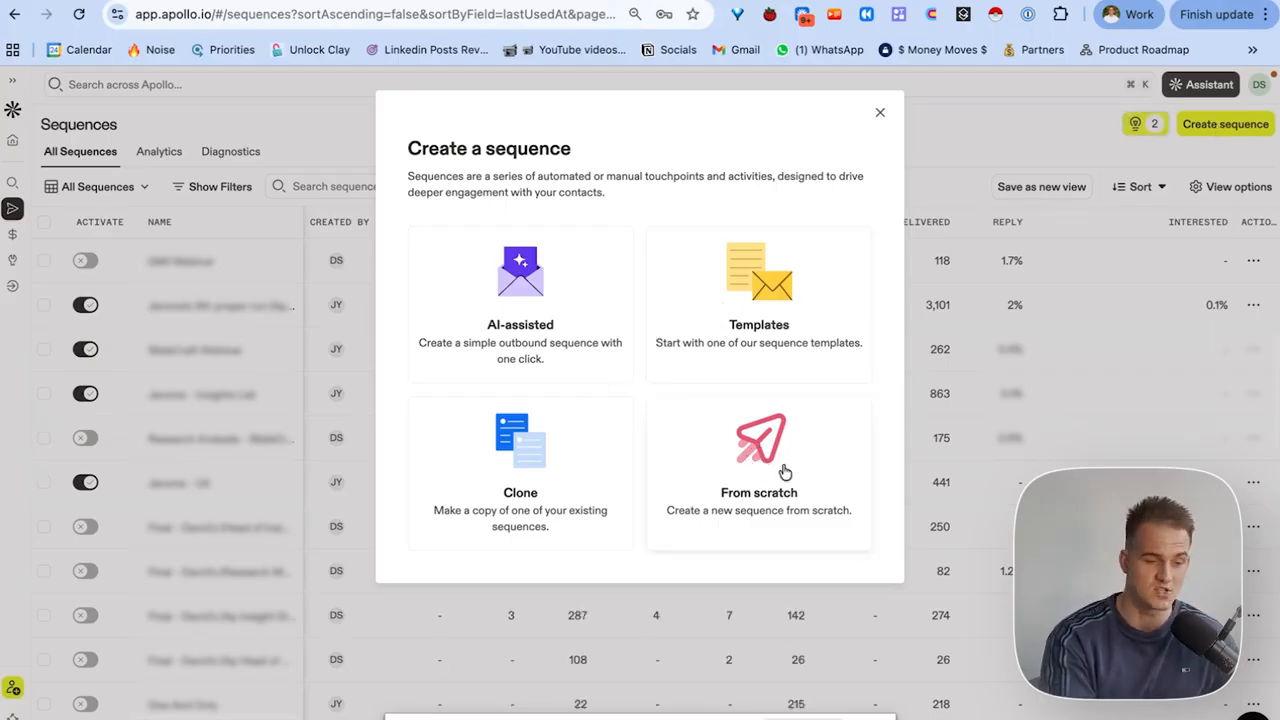
pyautogui.click(785, 472)
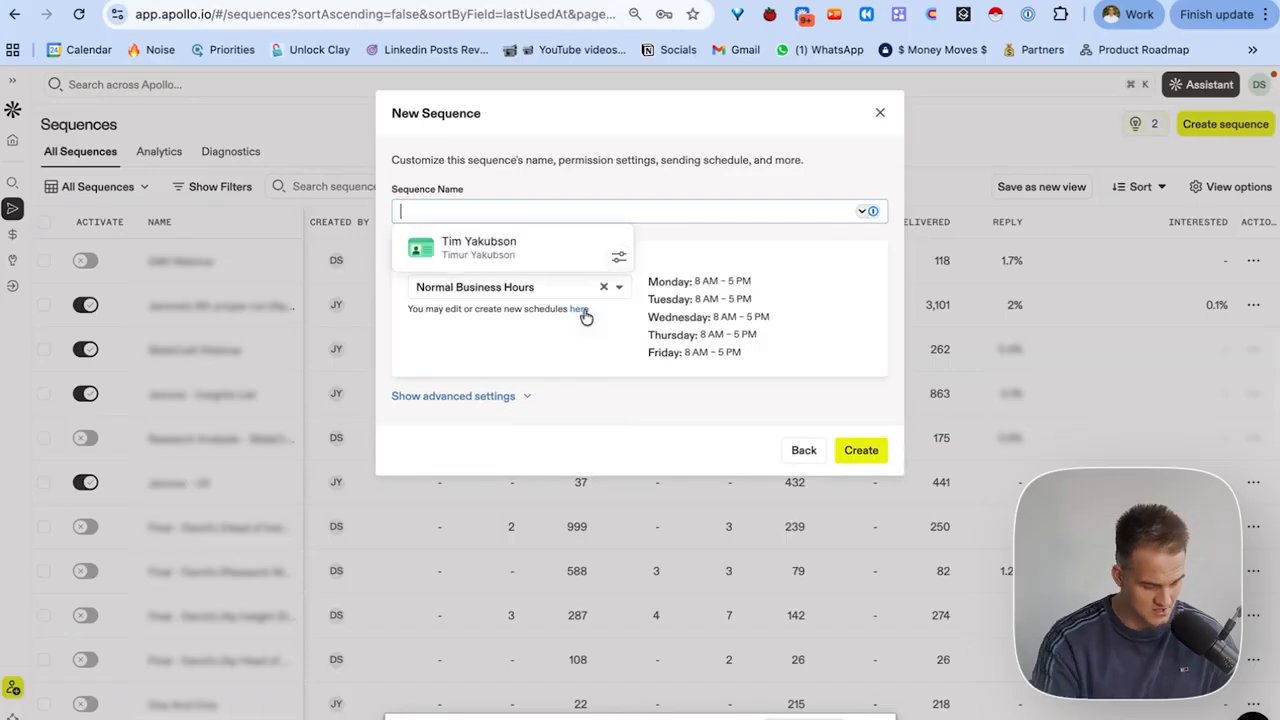
pyautogui.write('Tim Test')
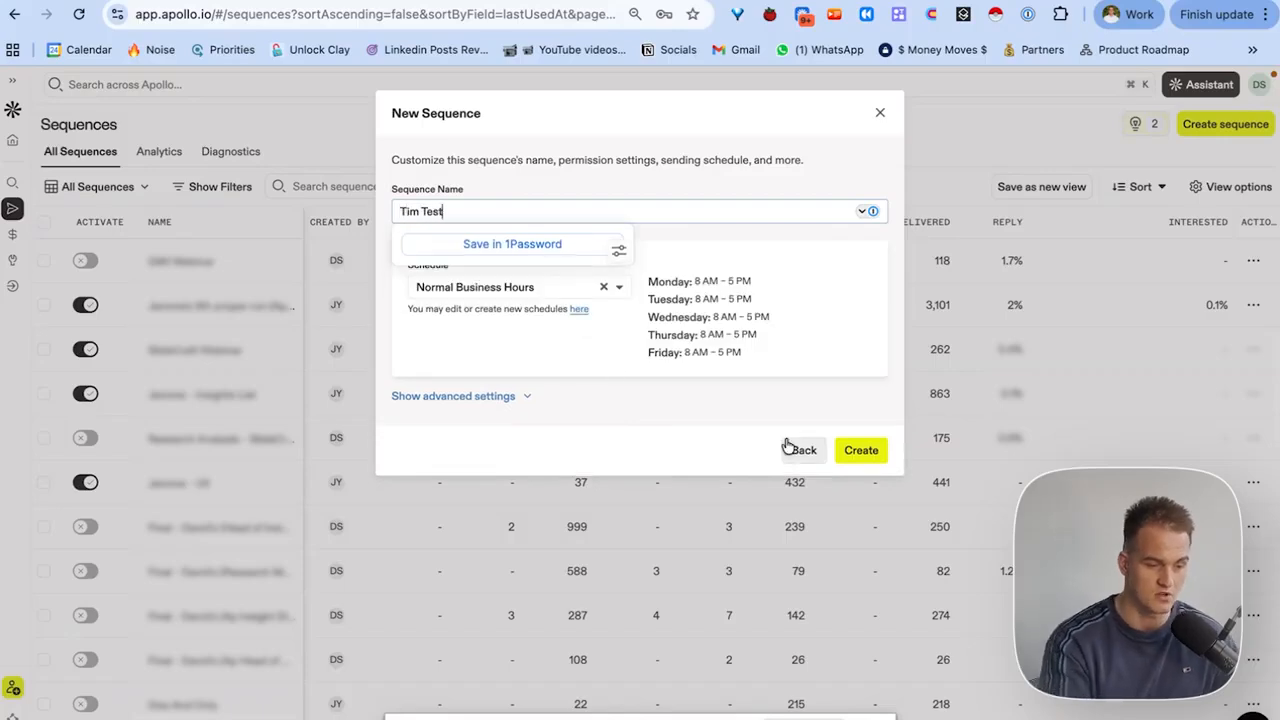
pyautogui.click(851, 451)
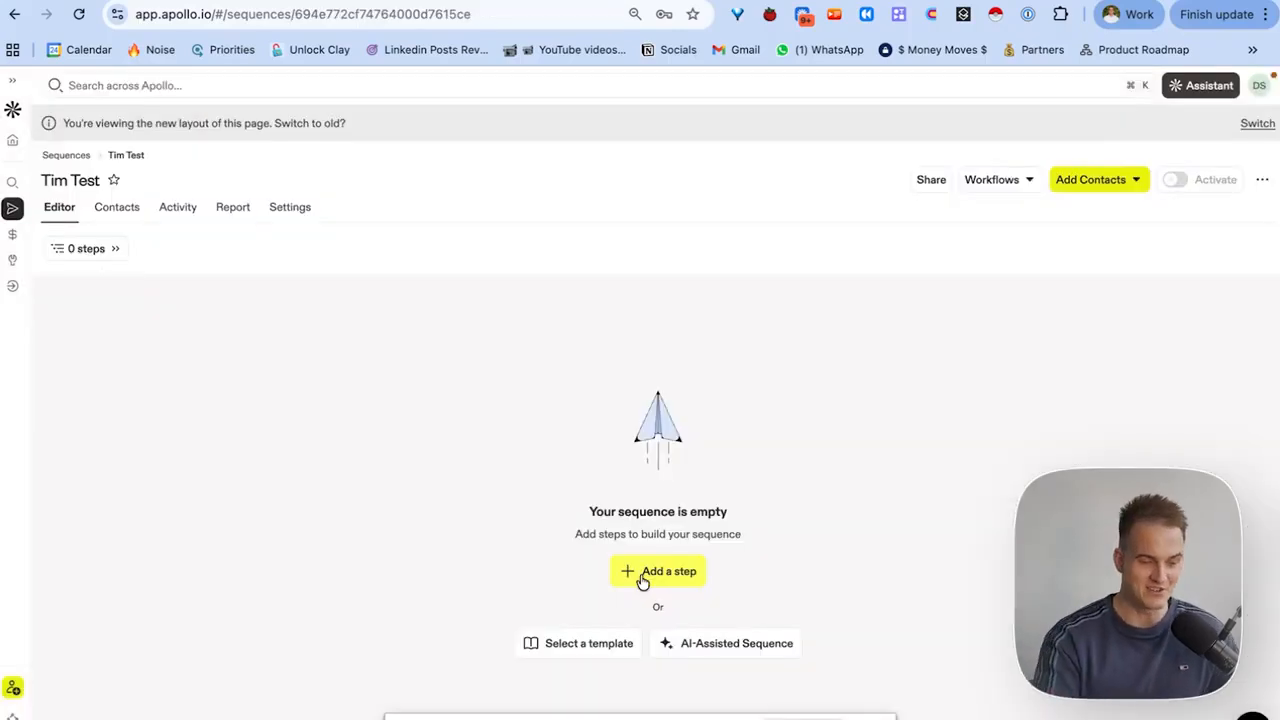
# Add an automatic email as the sequence's first step and enter "subjecty line" as its subject.
pyautogui.click(657, 574)
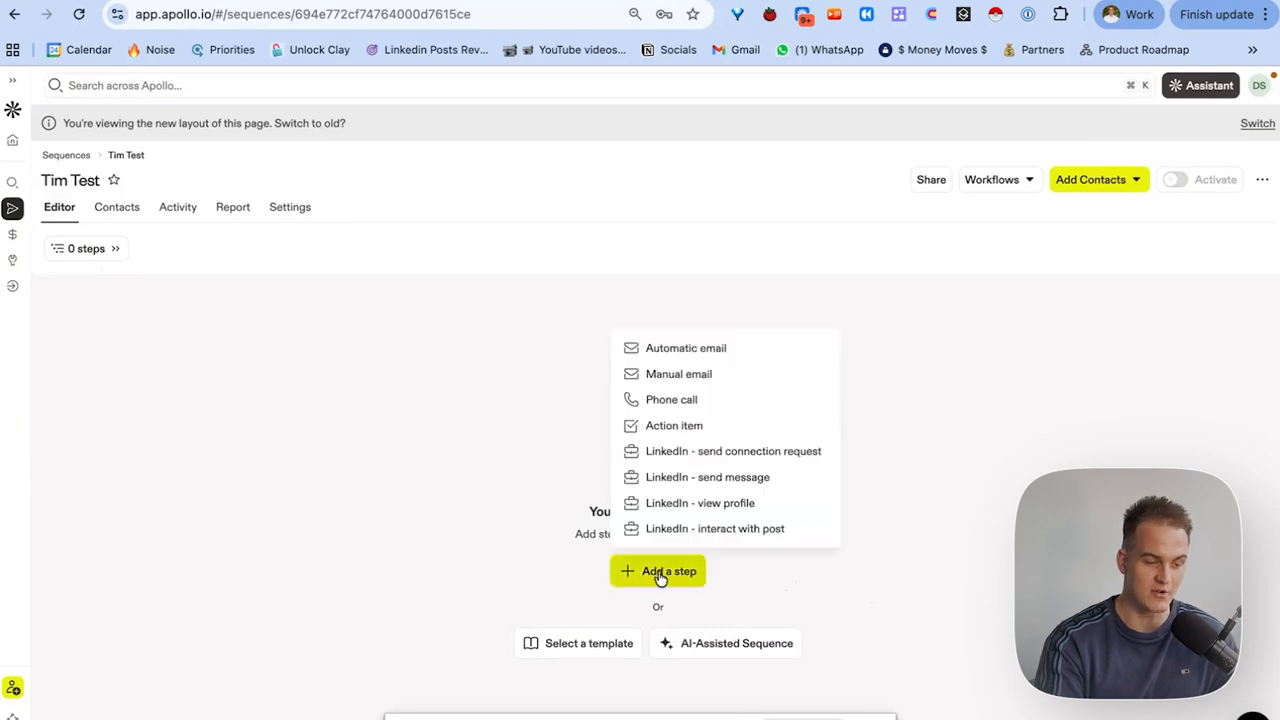
pyautogui.click(719, 352)
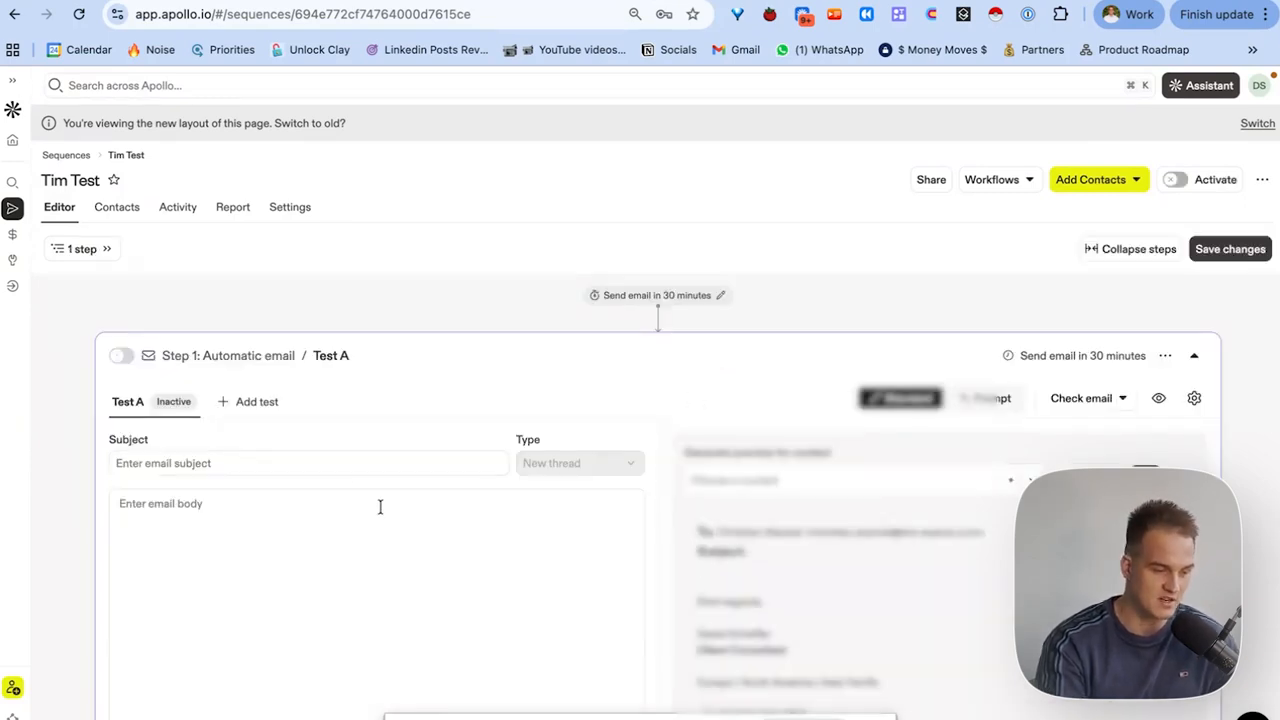
pyautogui.click(351, 467)
pyautogui.click(303, 536)
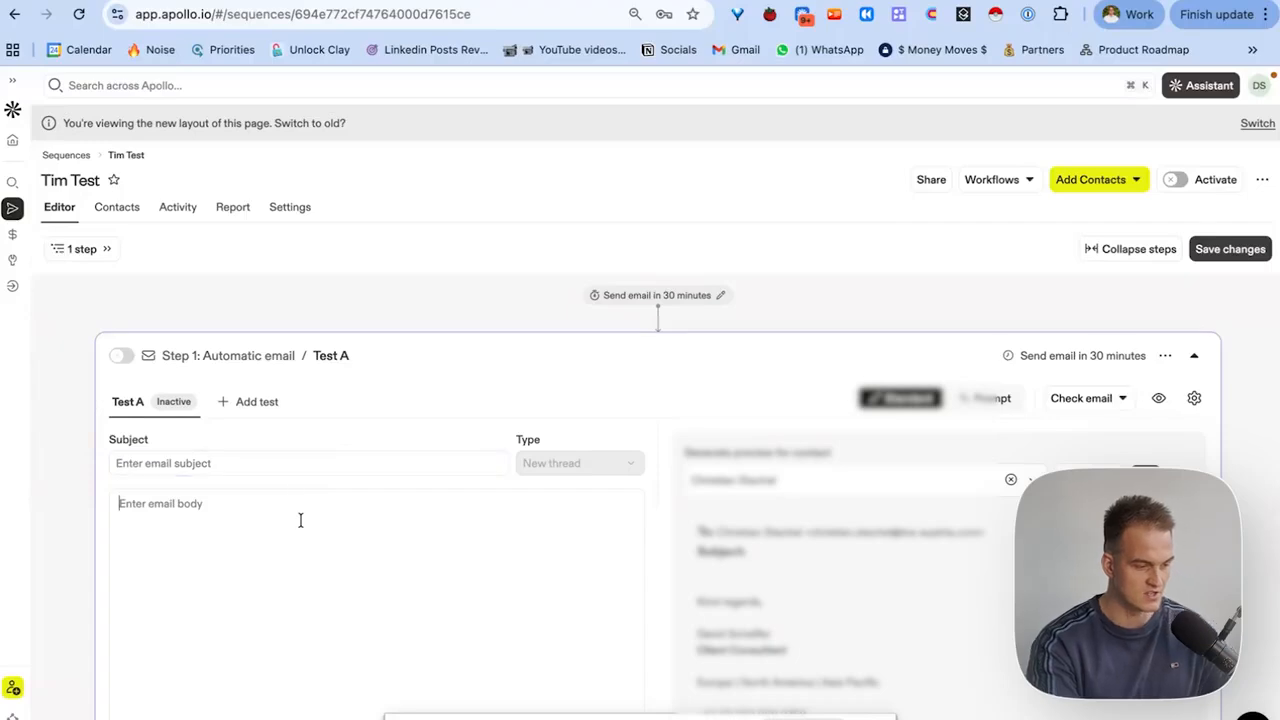
pyautogui.click(316, 458)
pyautogui.write('subjecty line')
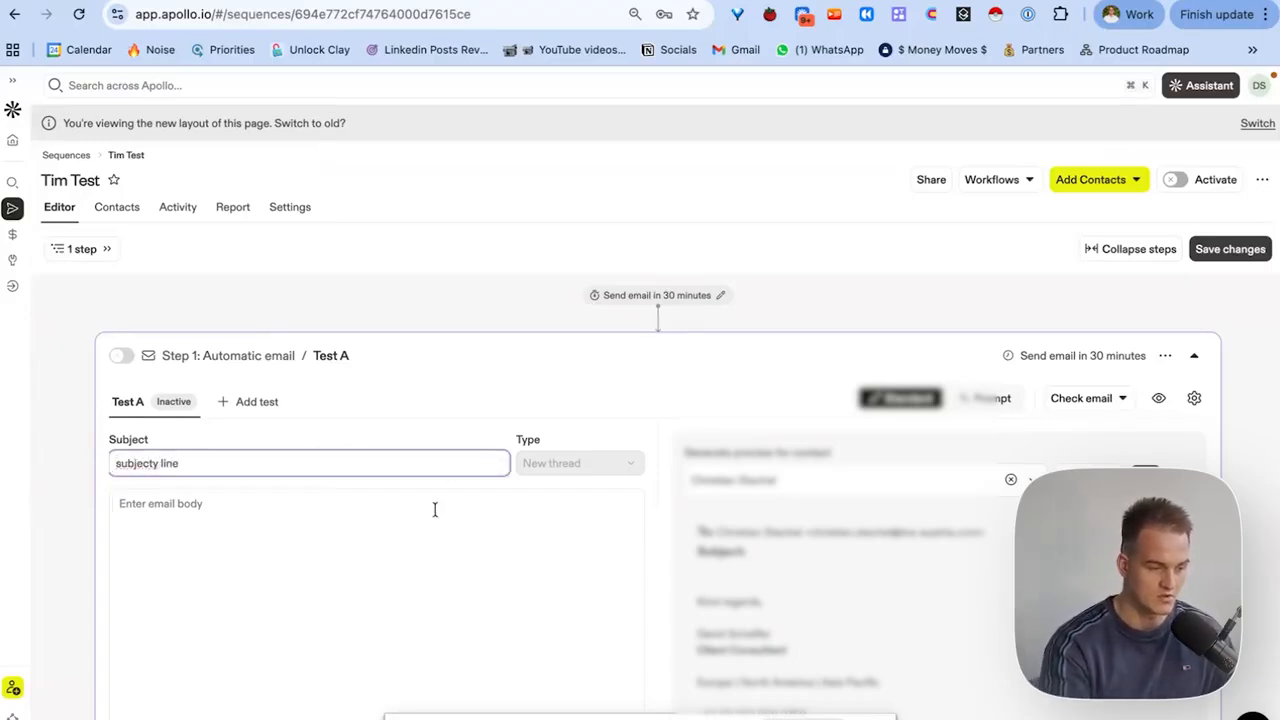
pyautogui.click(434, 510)
pyautogui.write('Hi')
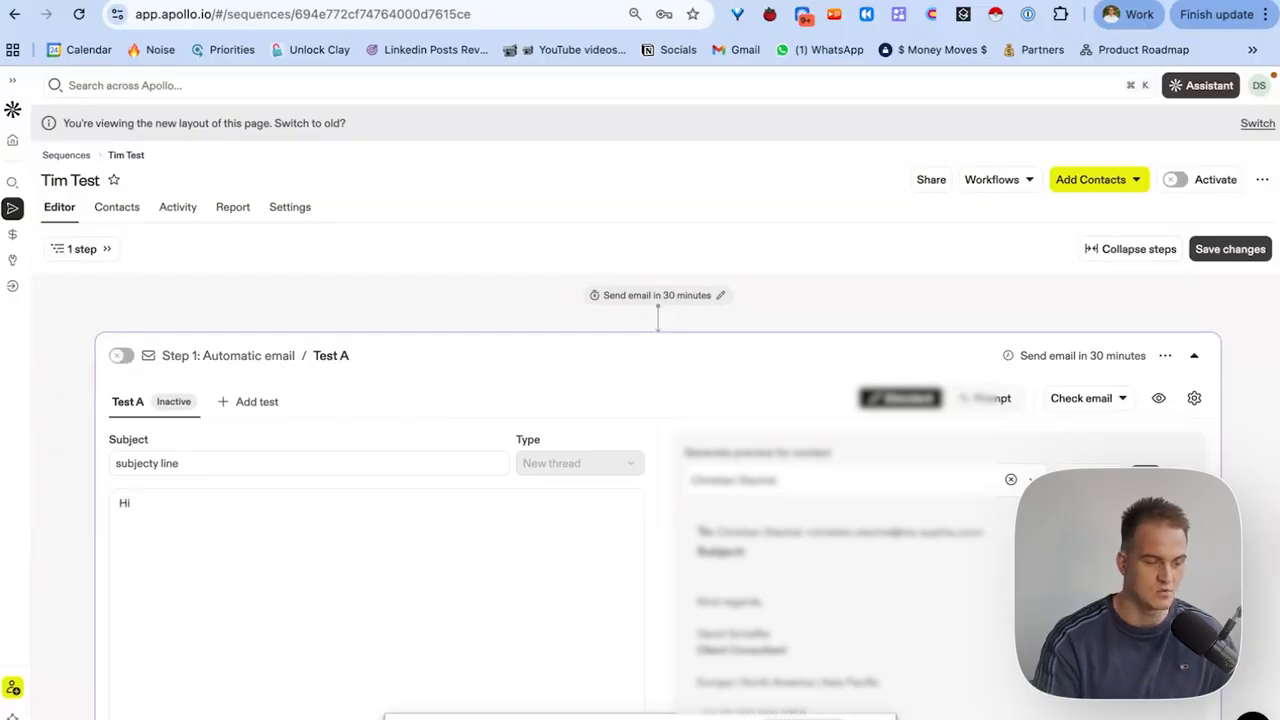
pyautogui.write(' jafsdjajfafs  ')
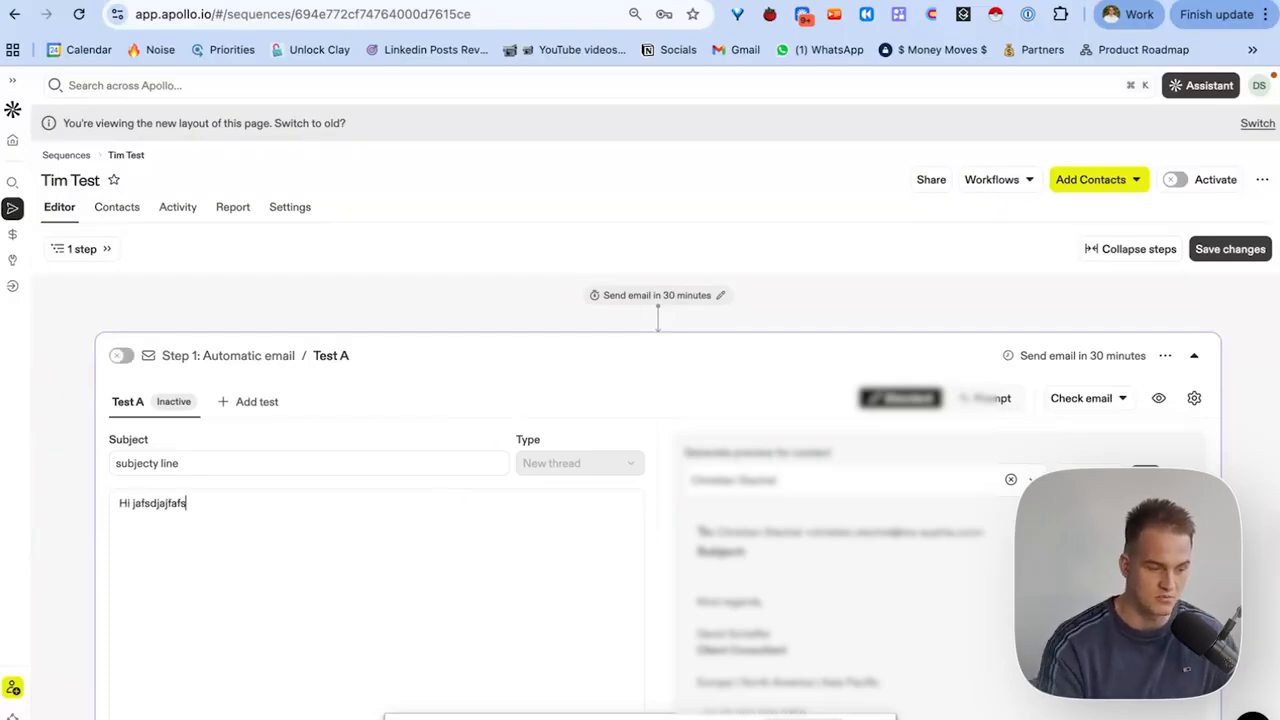
pyautogui.write('sgjsdgjjdsg')
pyautogui.press('Return')
pyautogui.write('dgjjgsdjsgd')
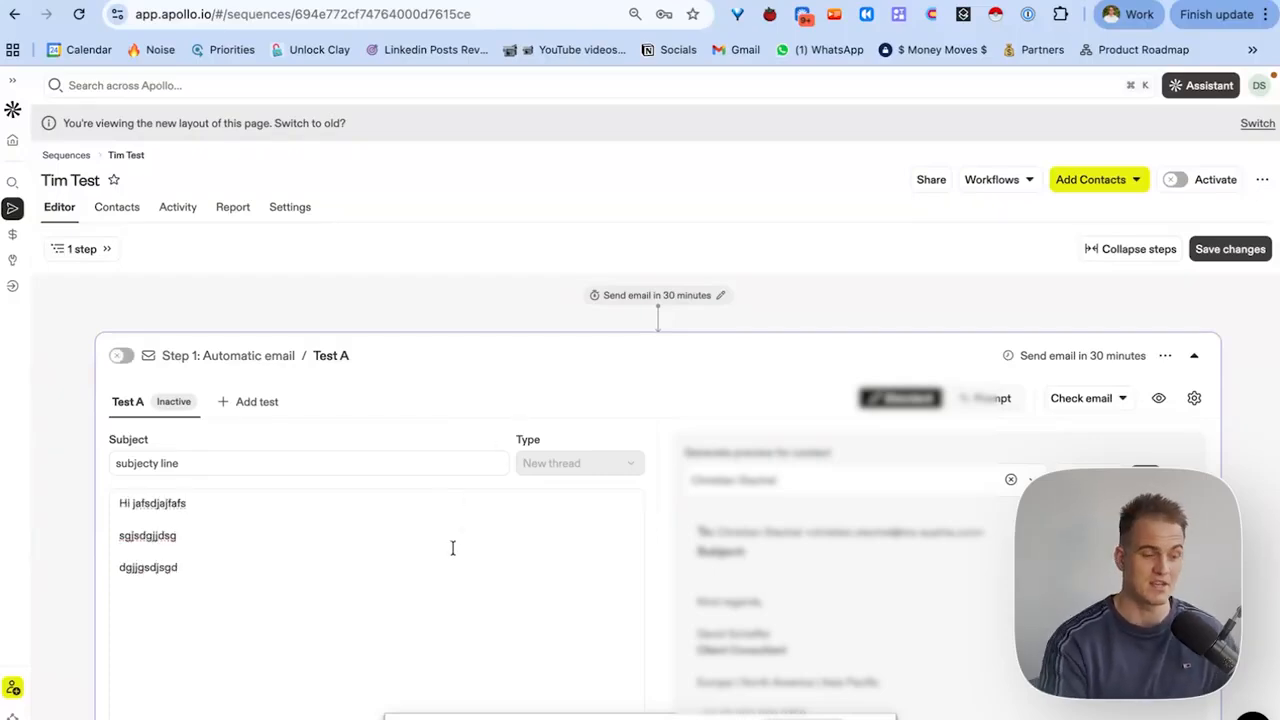
# Write the email body as the First name variable followed by ", how are you?" and check the greeting in the contact preview.
pyautogui.scroll(-5, 408, 643)
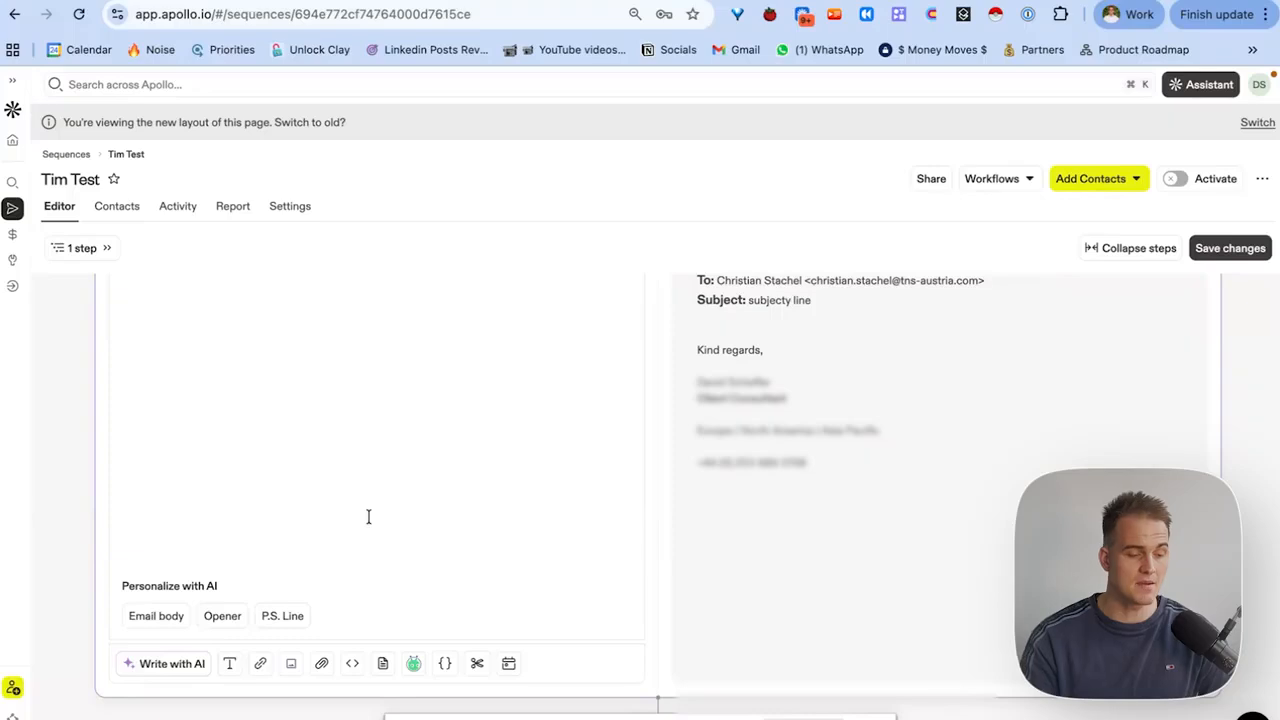
pyautogui.click(388, 392)
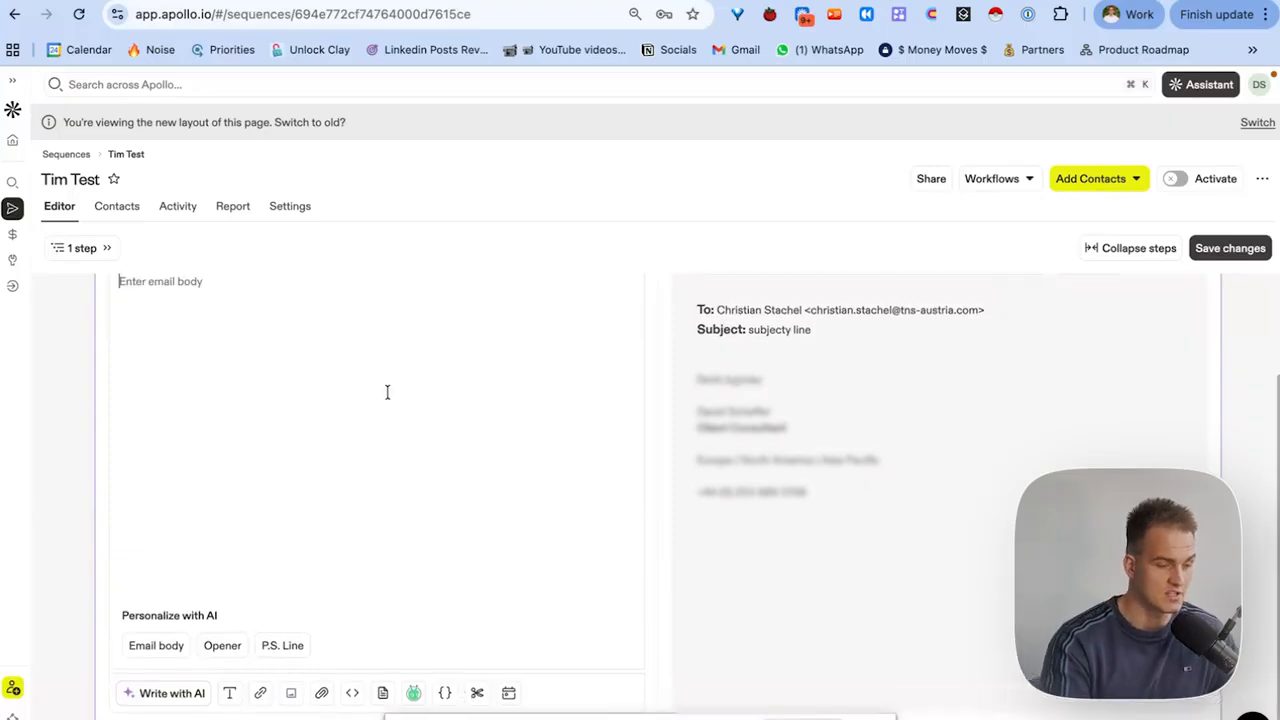
pyautogui.click(441, 693)
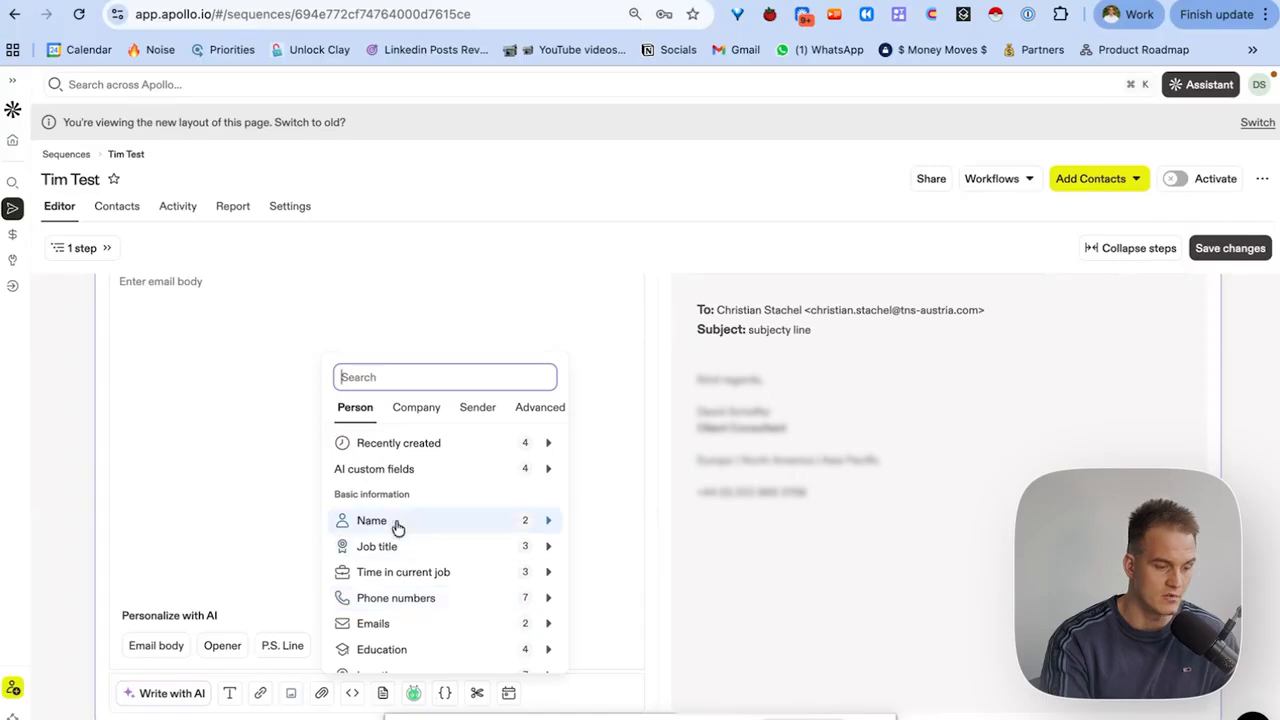
pyautogui.moveTo(397, 527)
pyautogui.click(614, 523)
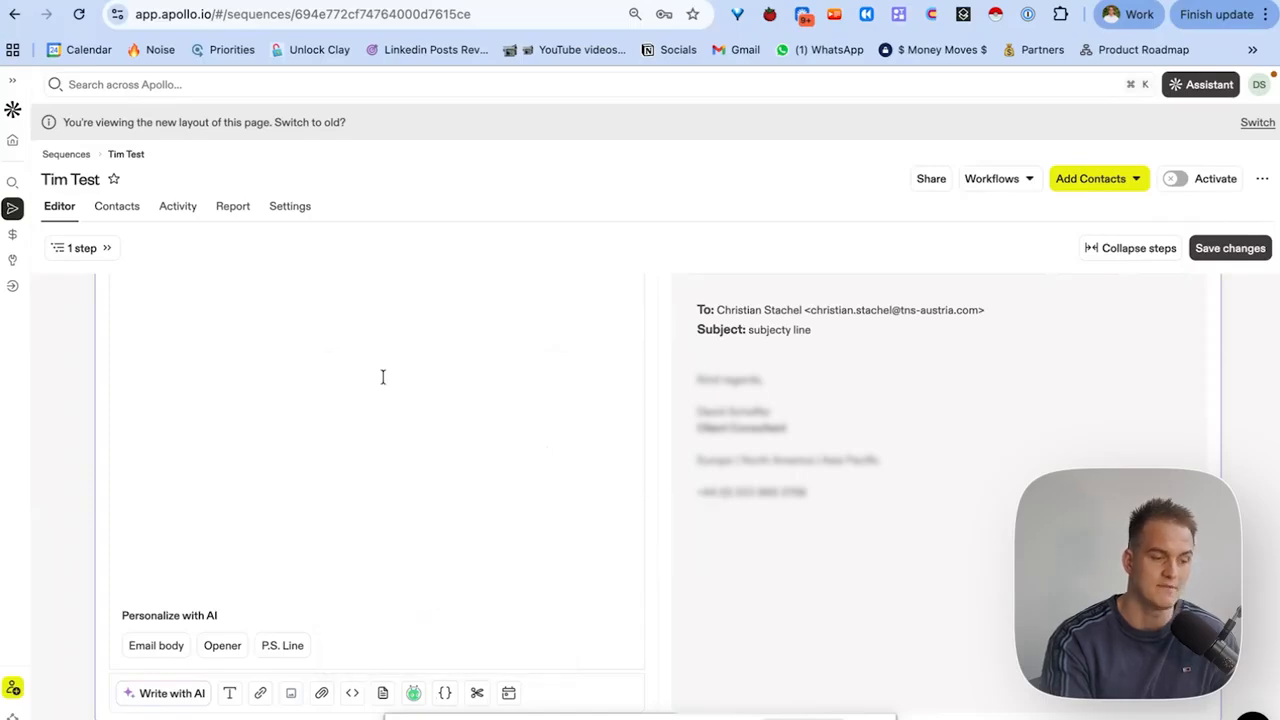
pyautogui.scroll(2, 384, 380)
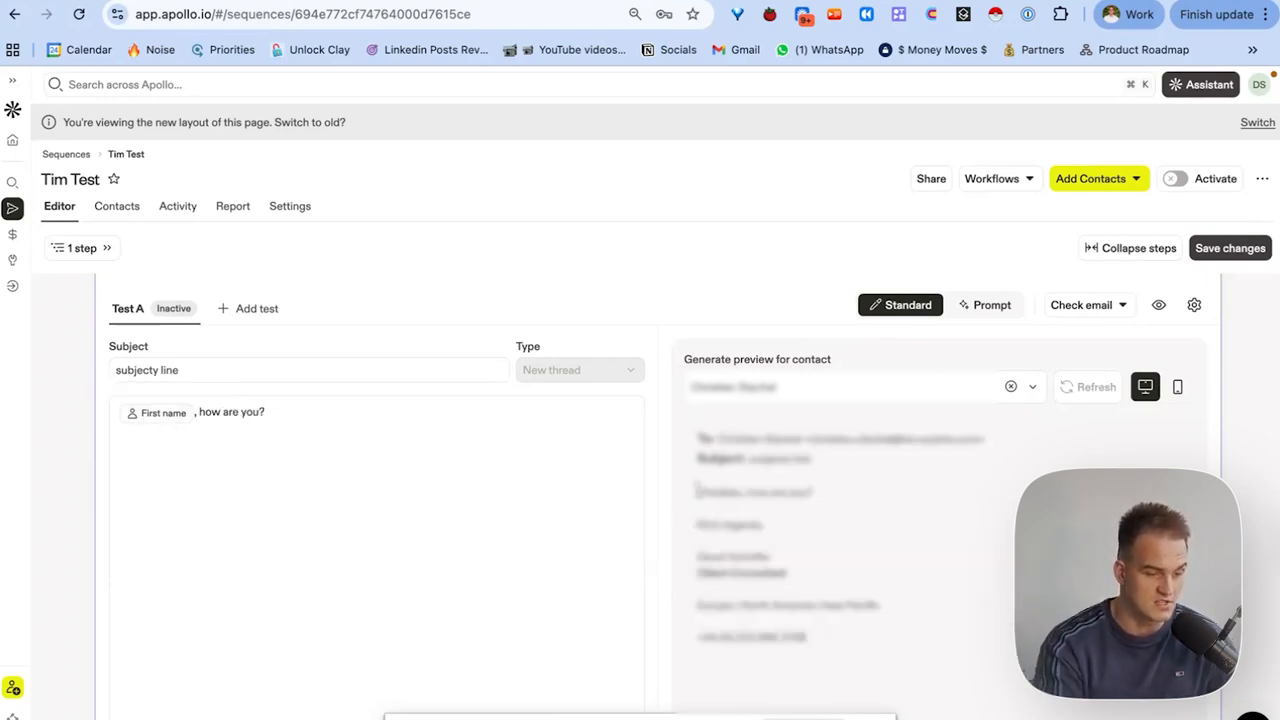
pyautogui.moveTo(698, 490); pyautogui.dragTo(766, 506)
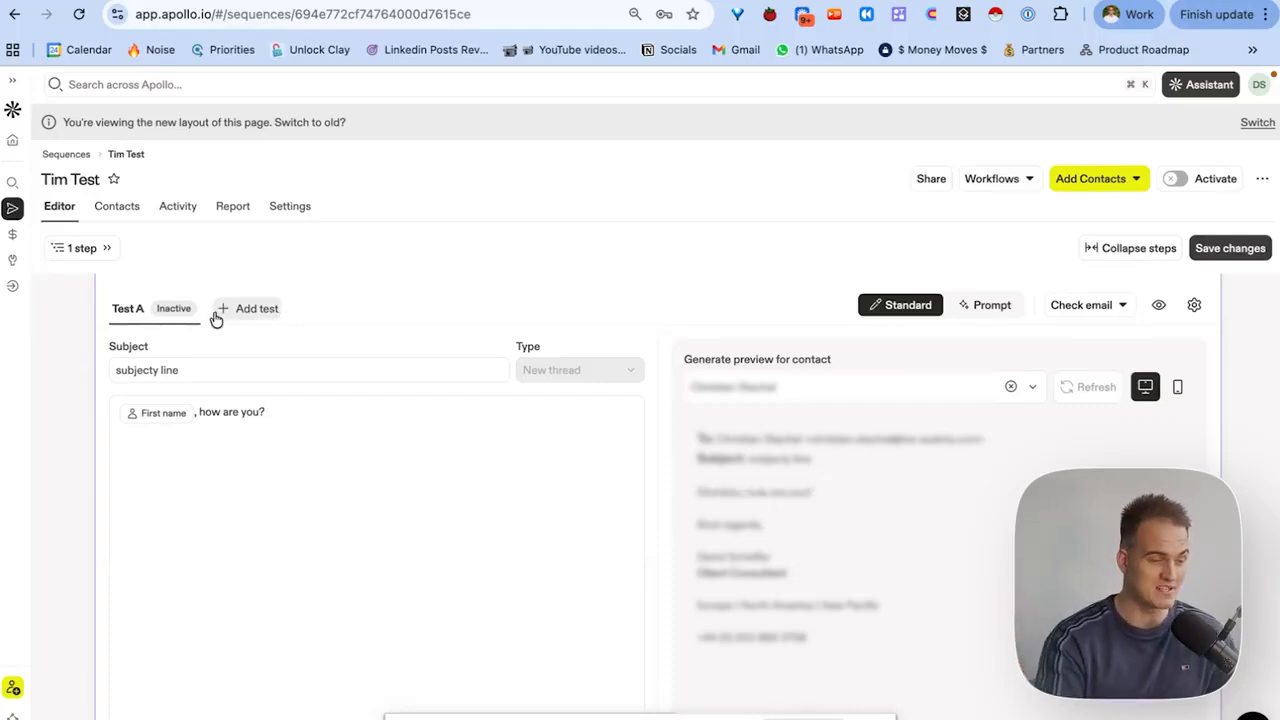
# Add a second, blank A/B test variant to the automatic email and view the options for checking the email.
pyautogui.click(248, 313)
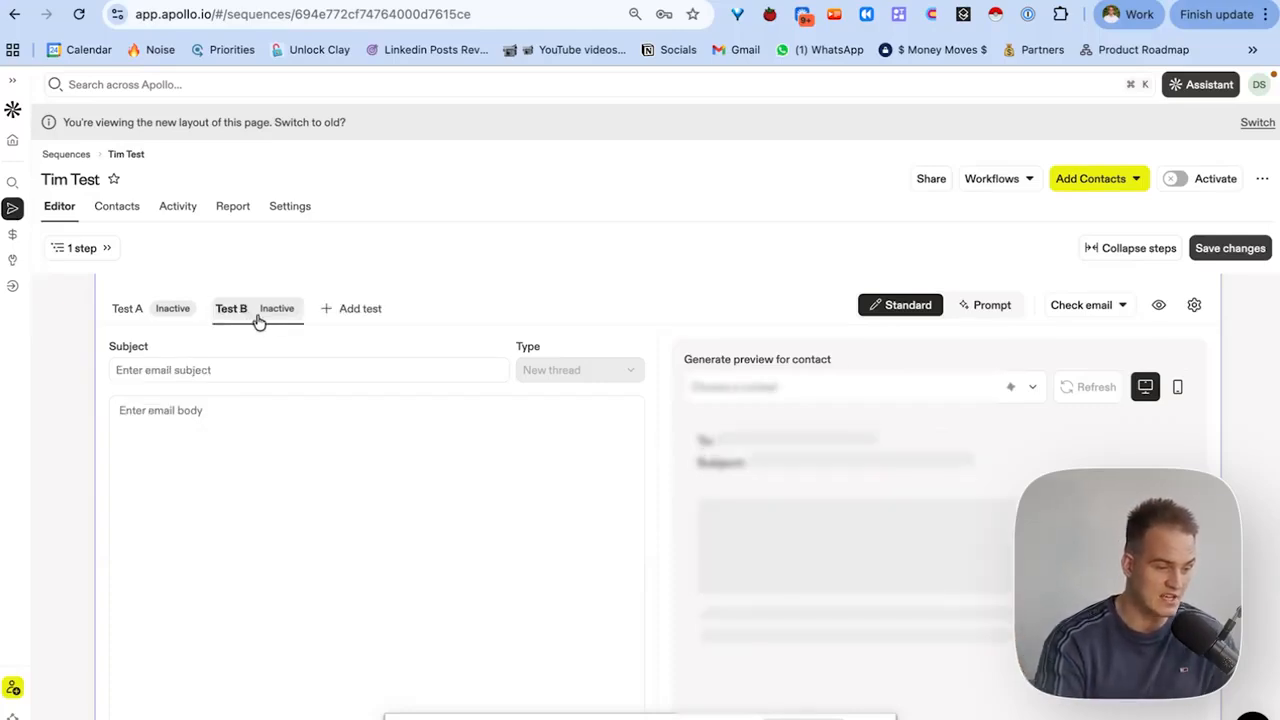
pyautogui.click(132, 308)
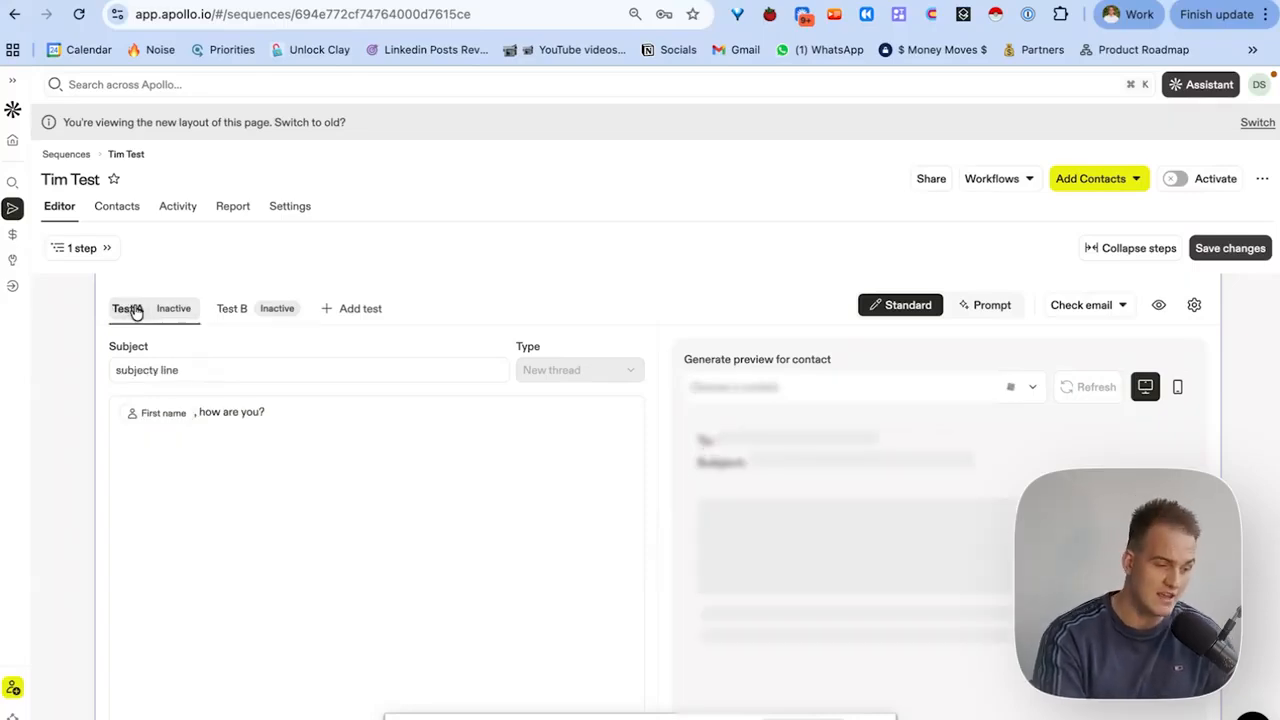
pyautogui.click(230, 312)
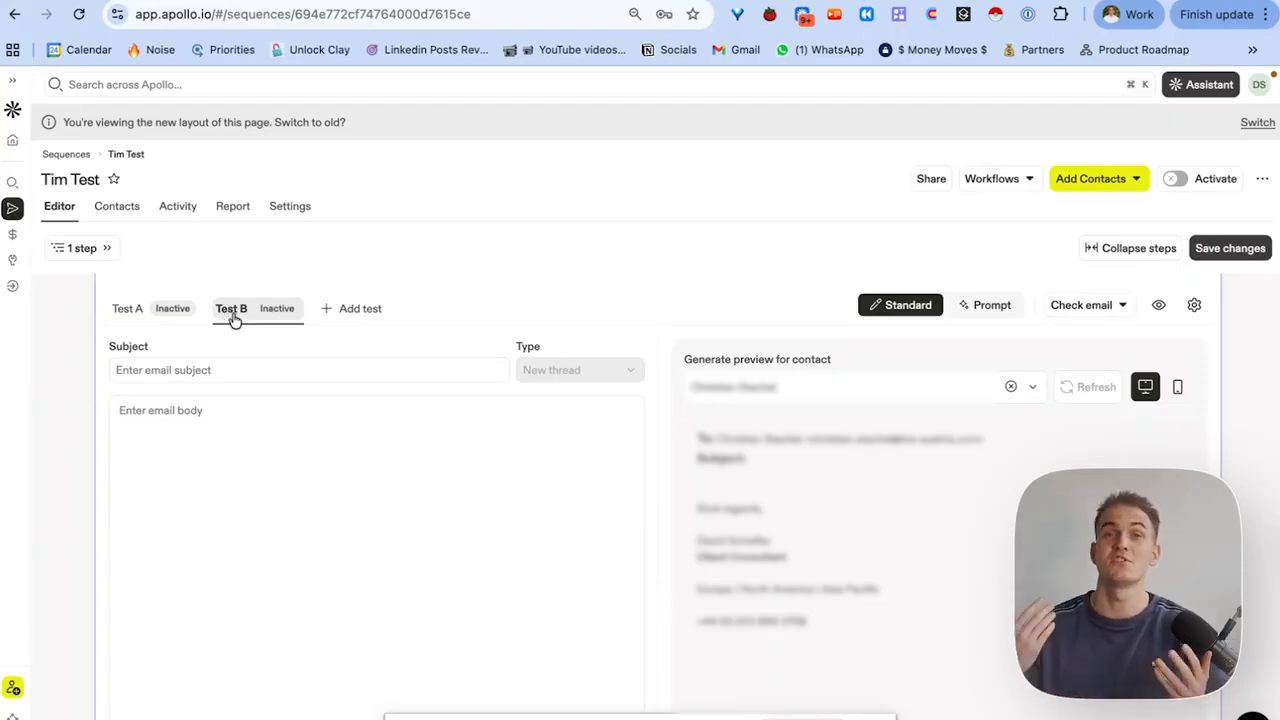
pyautogui.click(1092, 304)
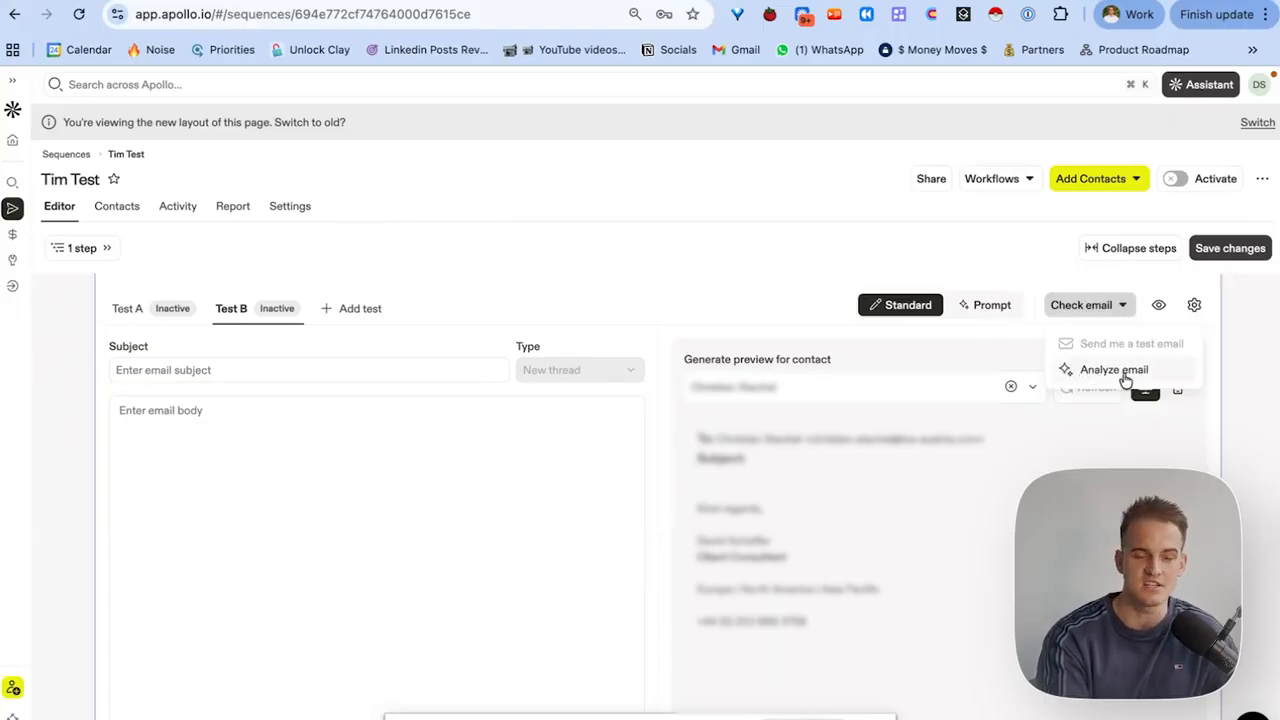
pyautogui.click(1070, 314)
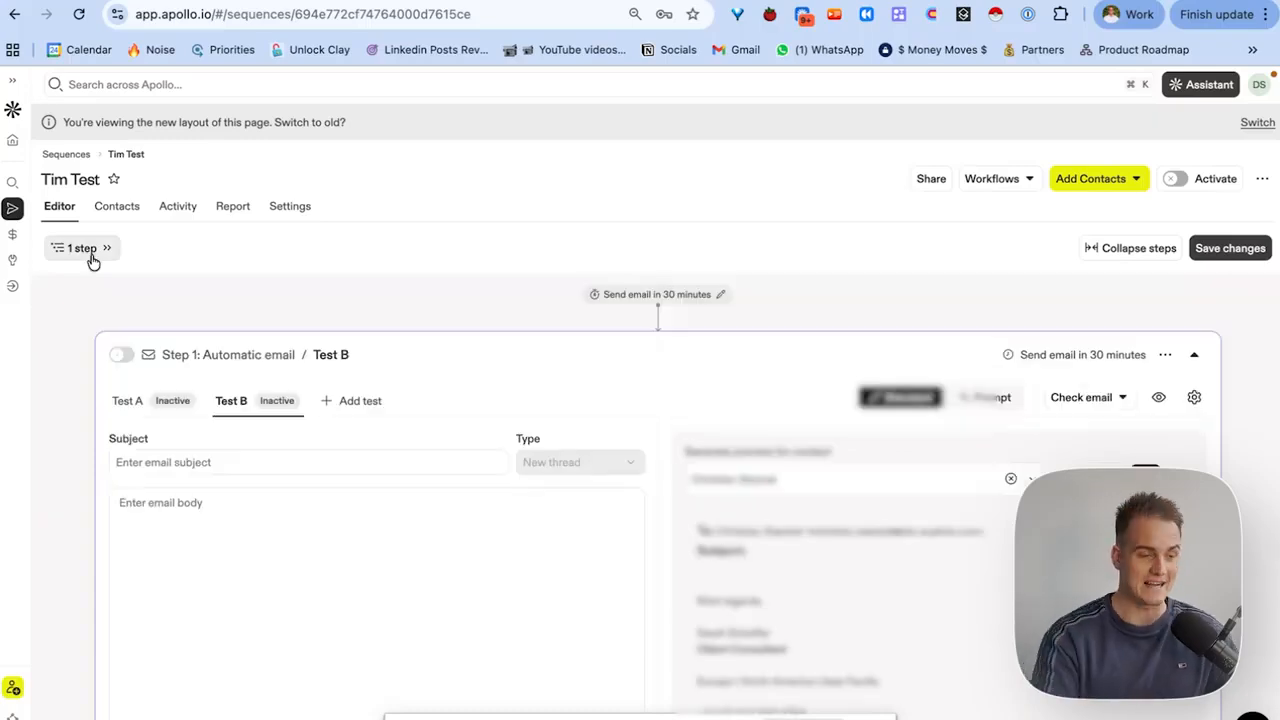
# Add a LinkedIn connection request step and a manual email step to the sequence, and save the changes.
pyautogui.click(70, 249)
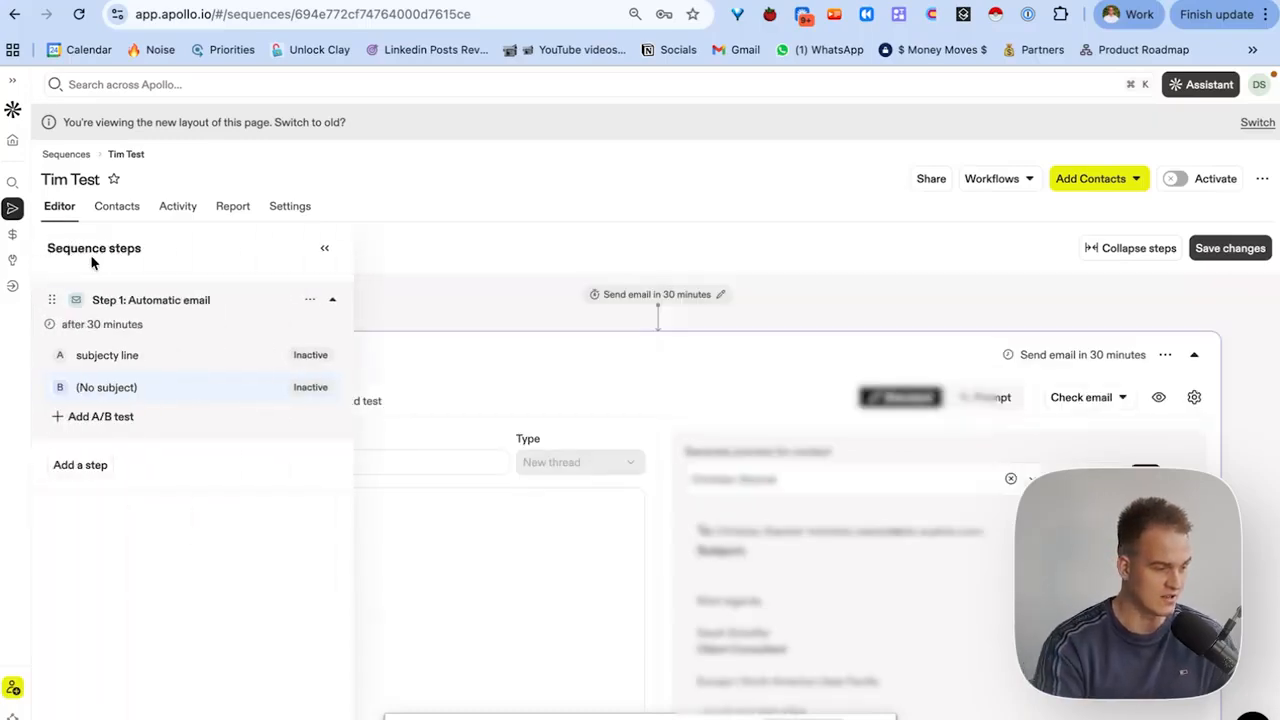
pyautogui.click(104, 465)
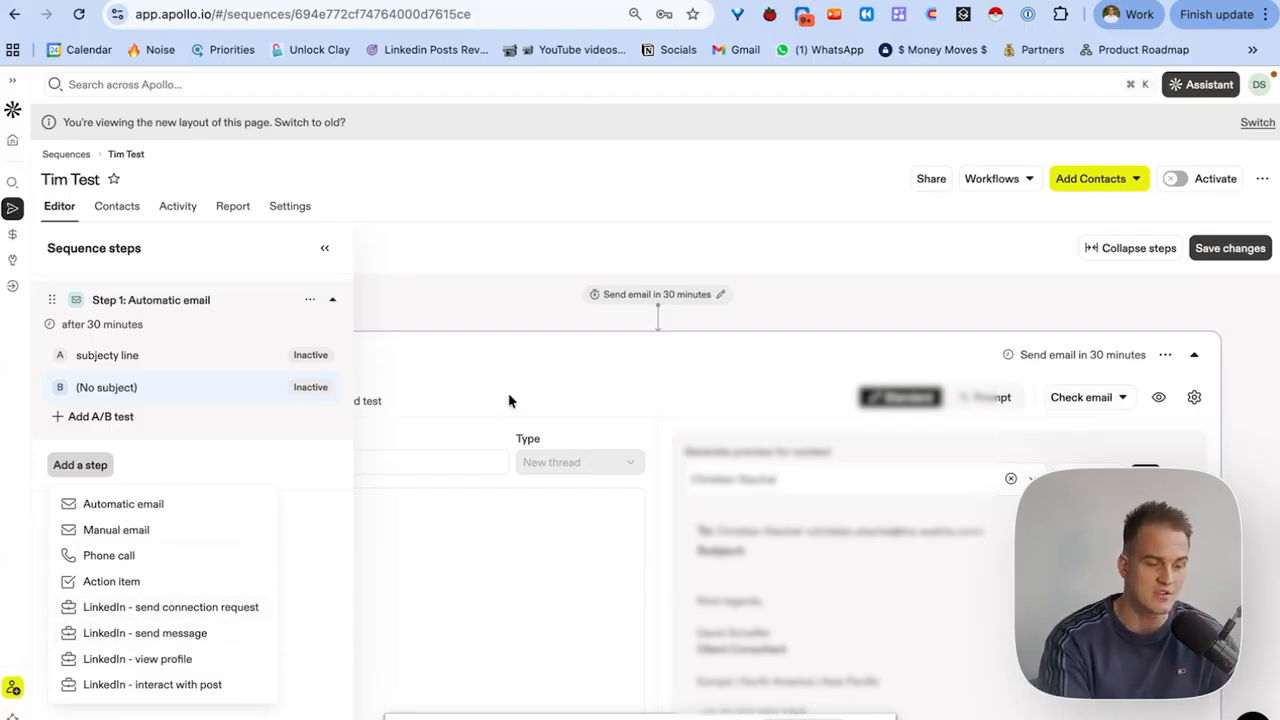
pyautogui.click(205, 609)
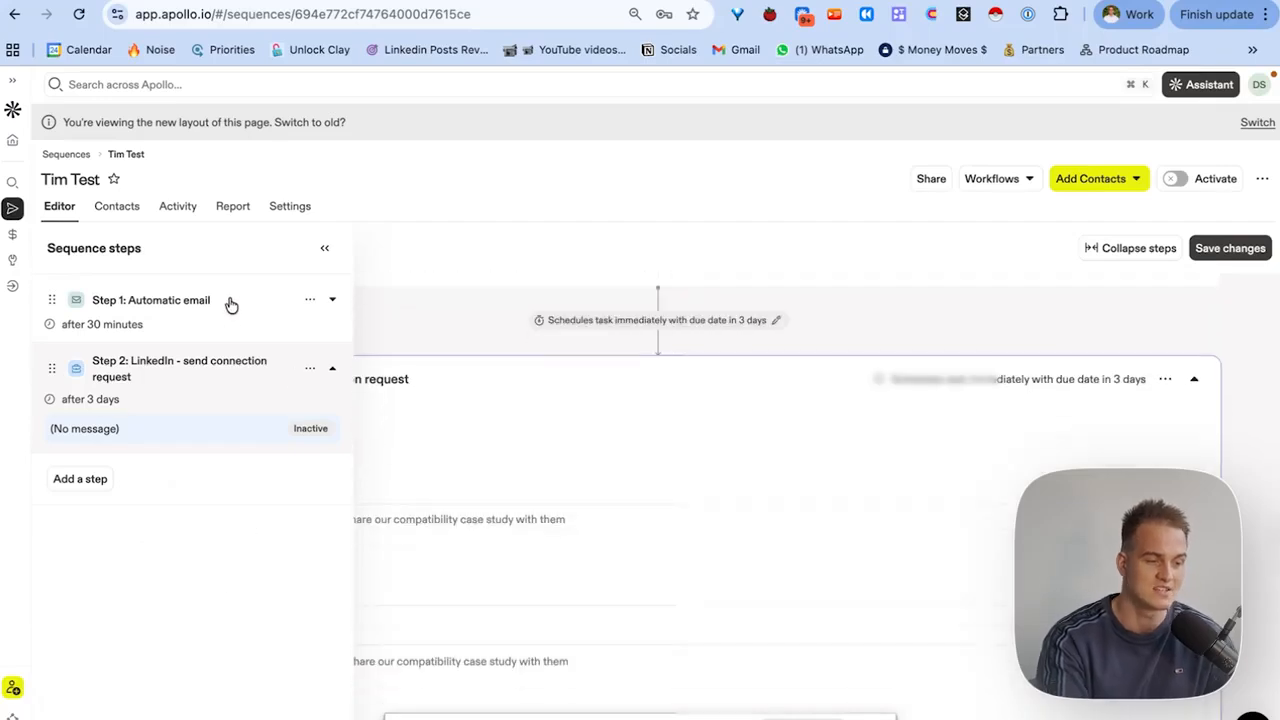
pyautogui.click(98, 480)
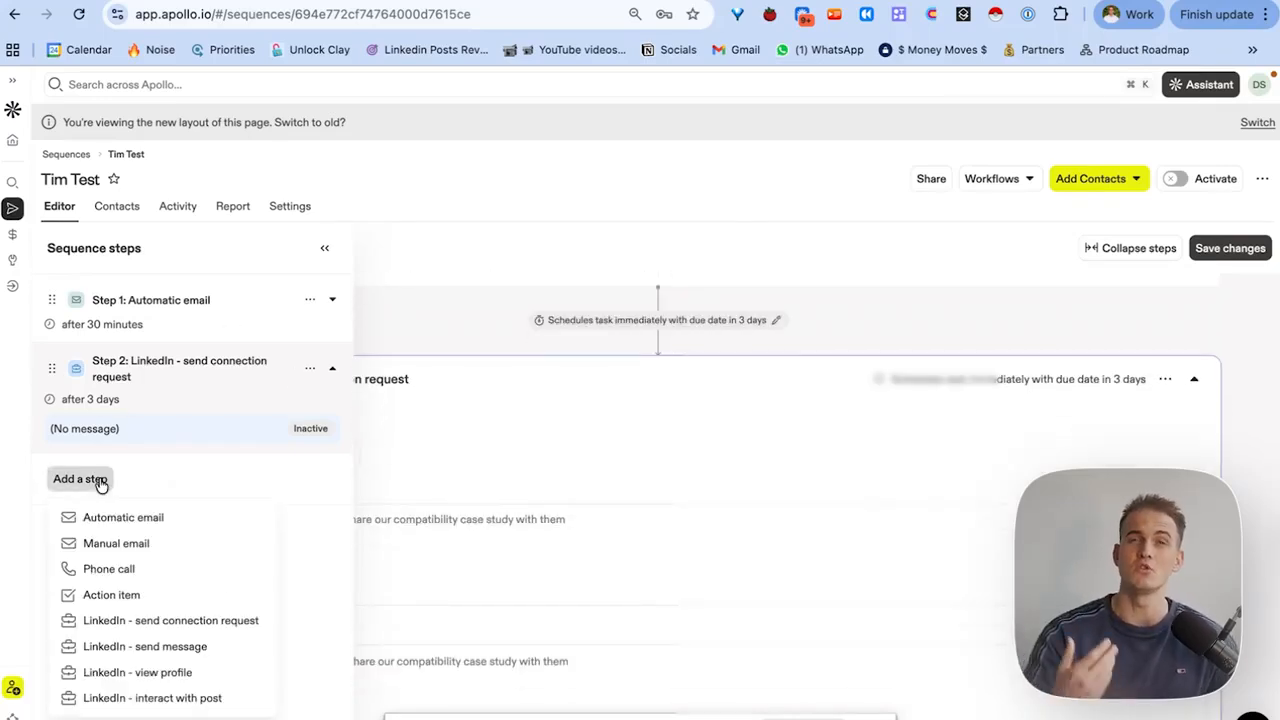
pyautogui.click(118, 543)
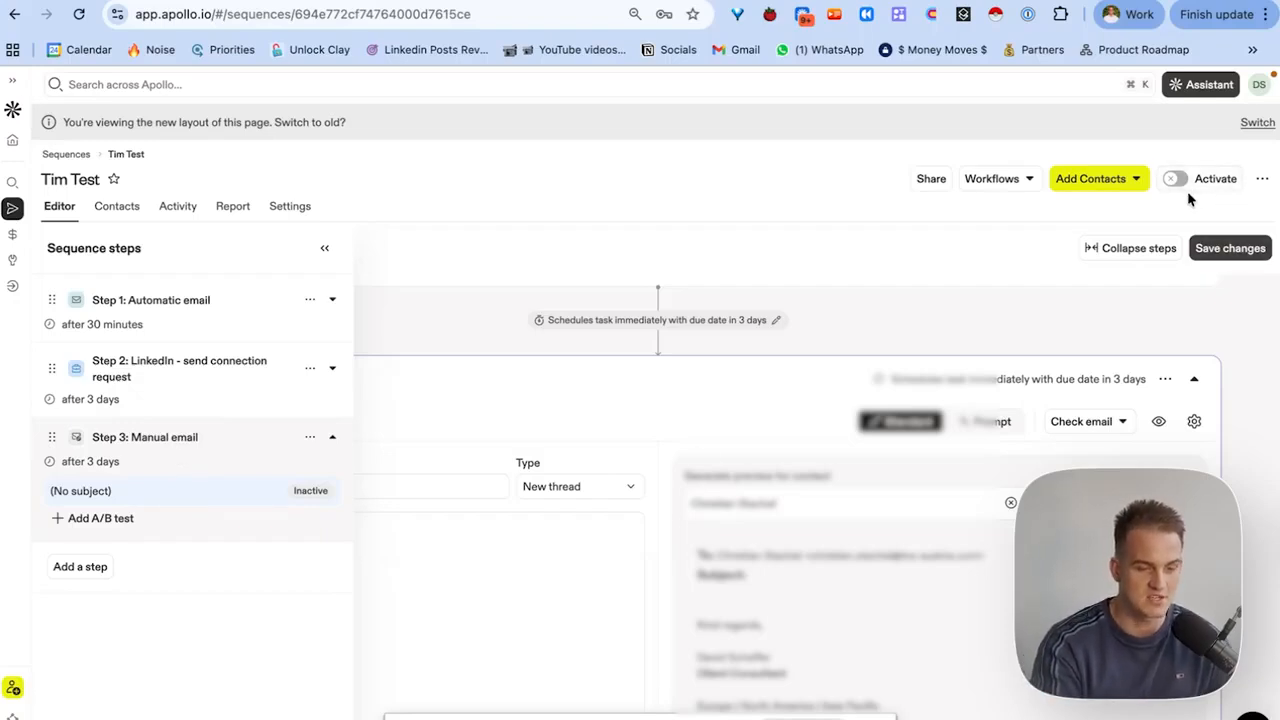
pyautogui.click(1228, 248)
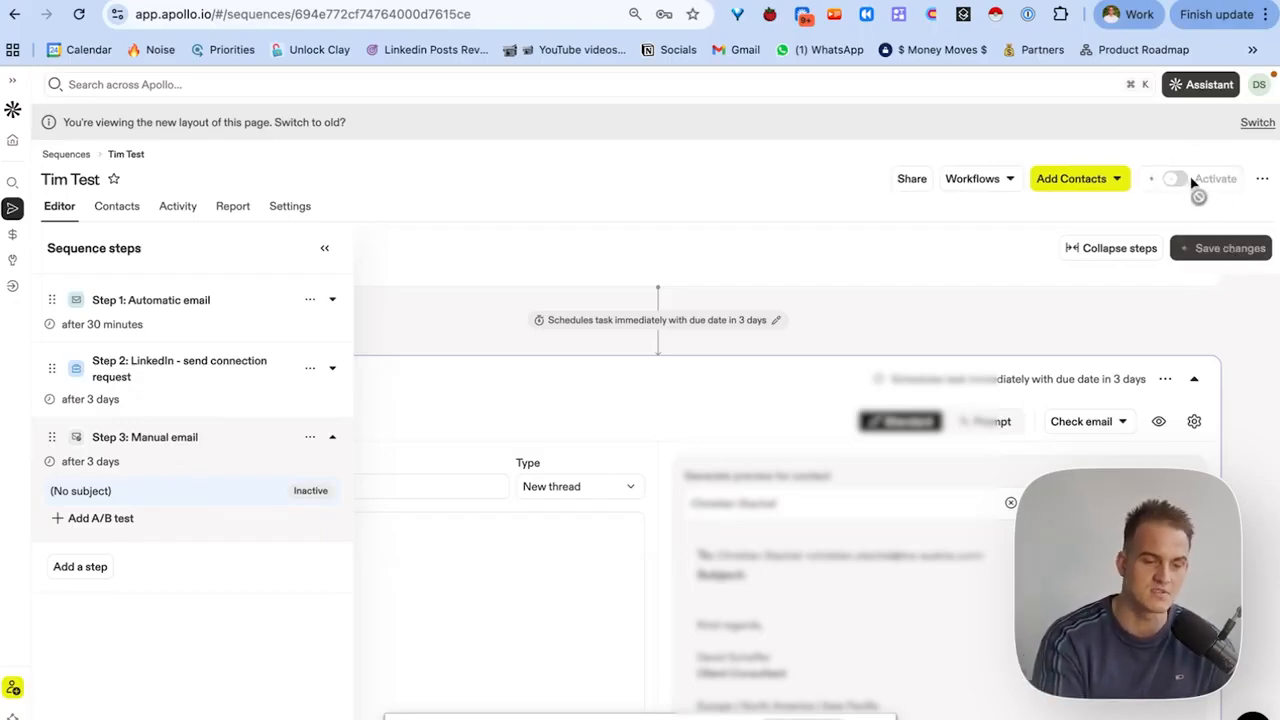
# Start adding contacts to the sequence from an existing list and choose the first of the personal lists.
pyautogui.click(1095, 183)
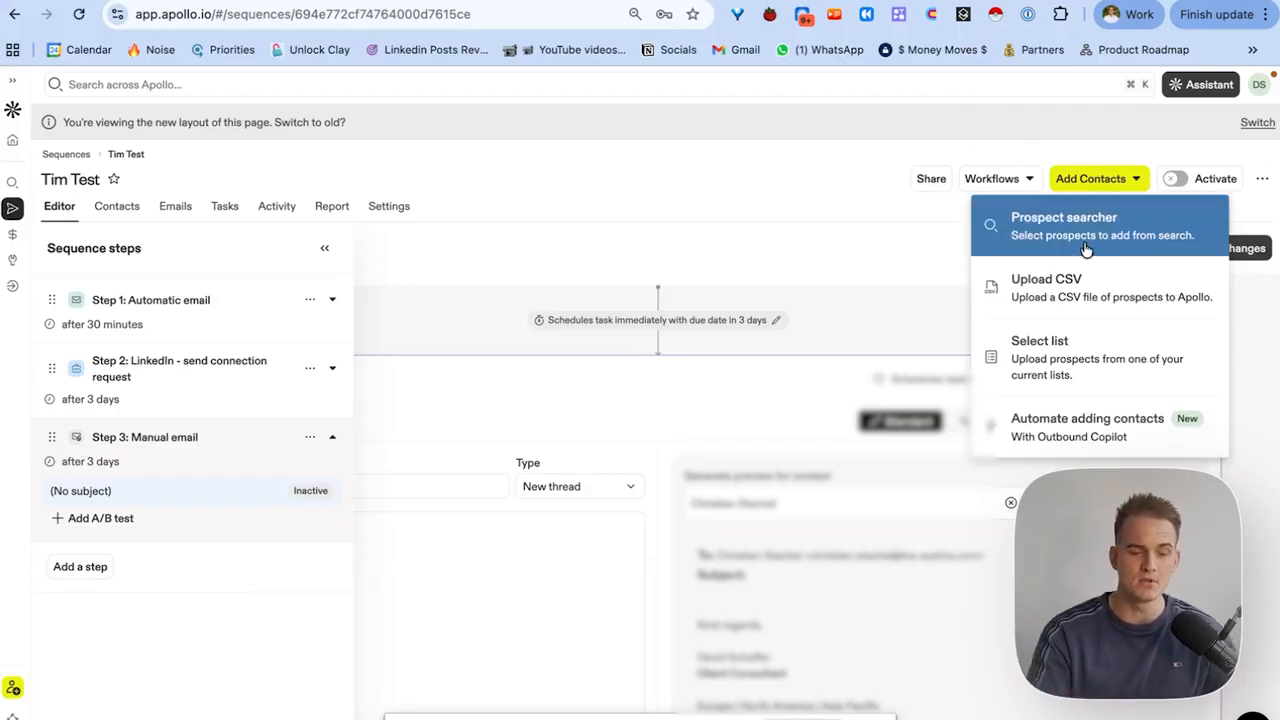
pyautogui.click(1052, 353)
pyautogui.click(680, 234)
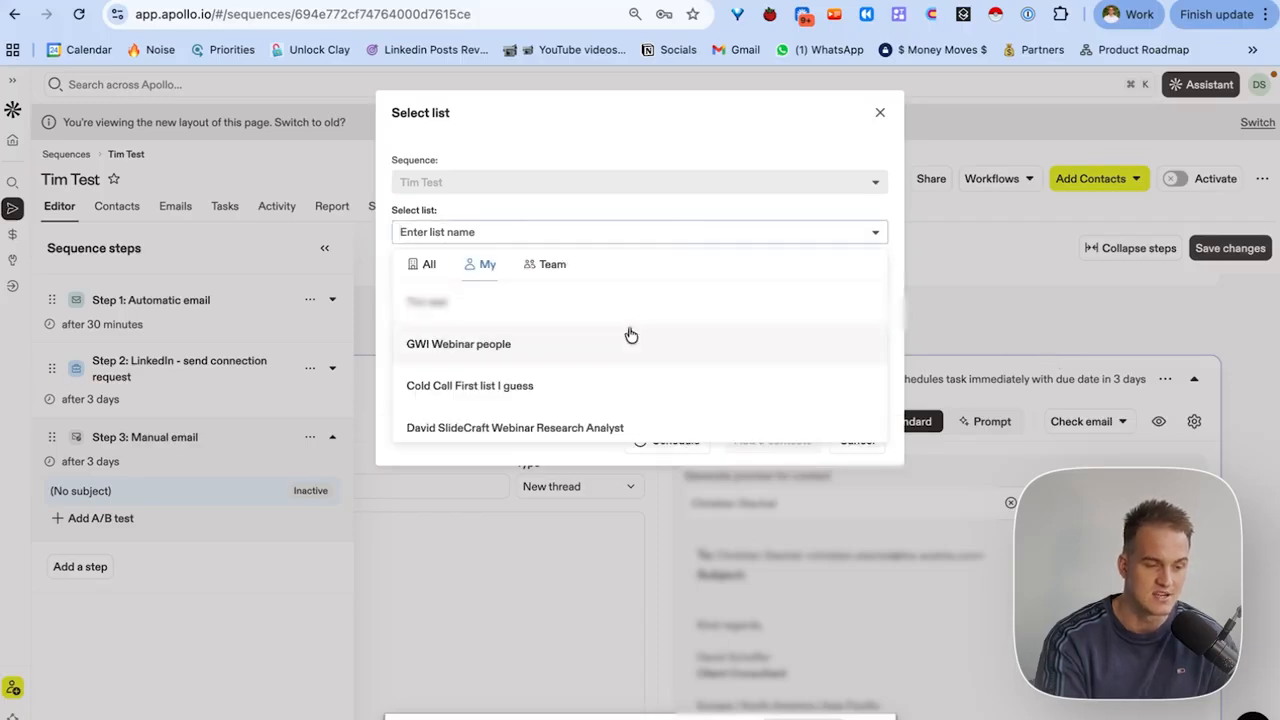
pyautogui.click(634, 306)
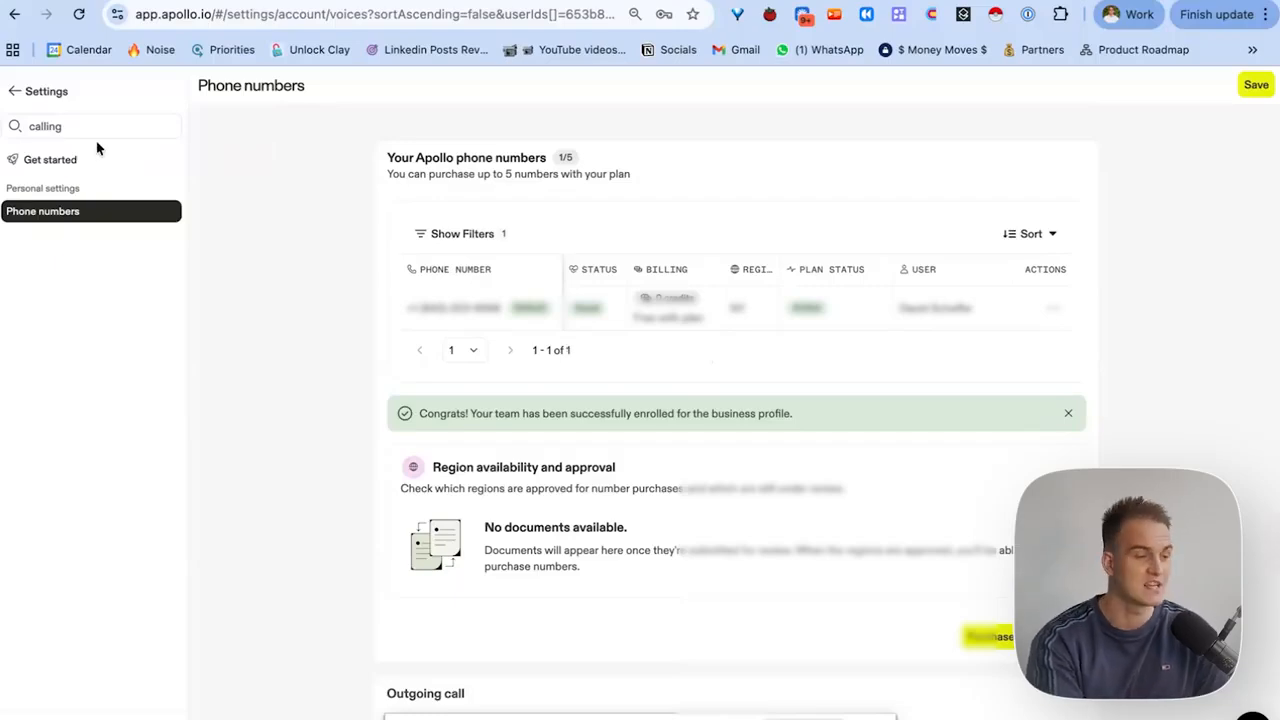
# In the phone number settings, examine the VoIP numbers offered for purchase without buying one and the actions available for the existing number.
pyautogui.moveTo(86, 124); pyautogui.dragTo(45, 121)
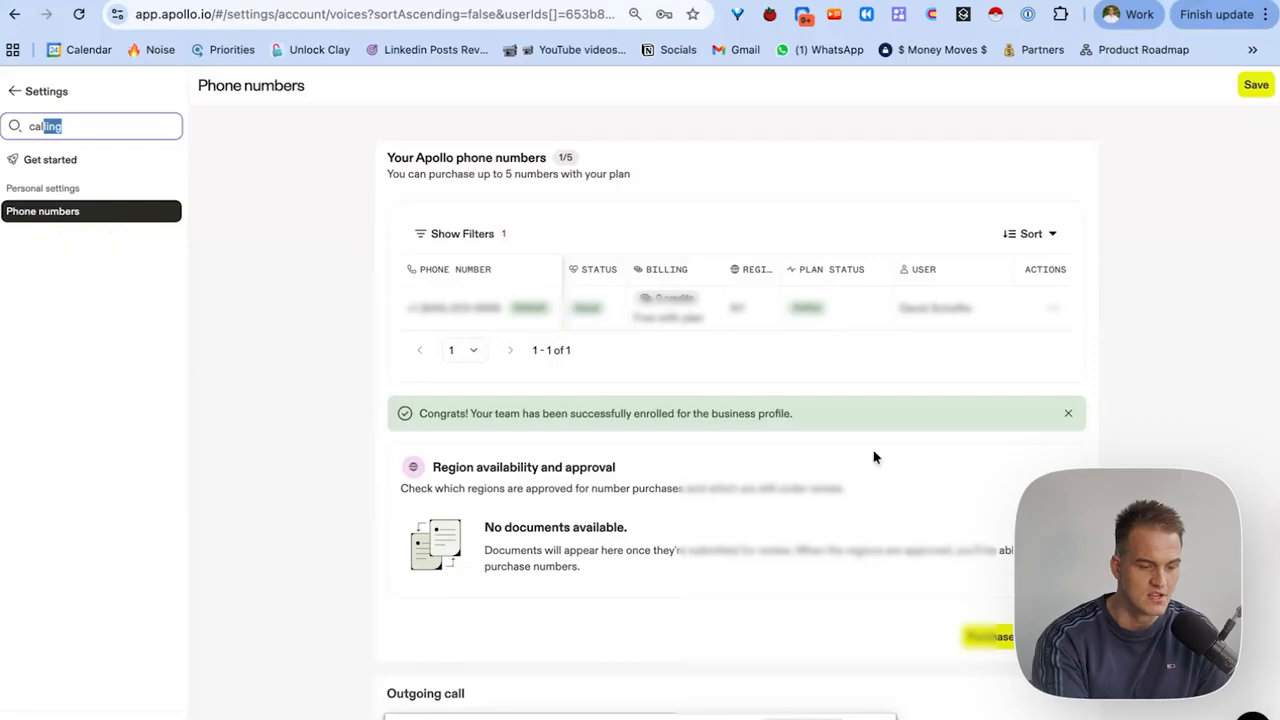
pyautogui.click(1000, 637)
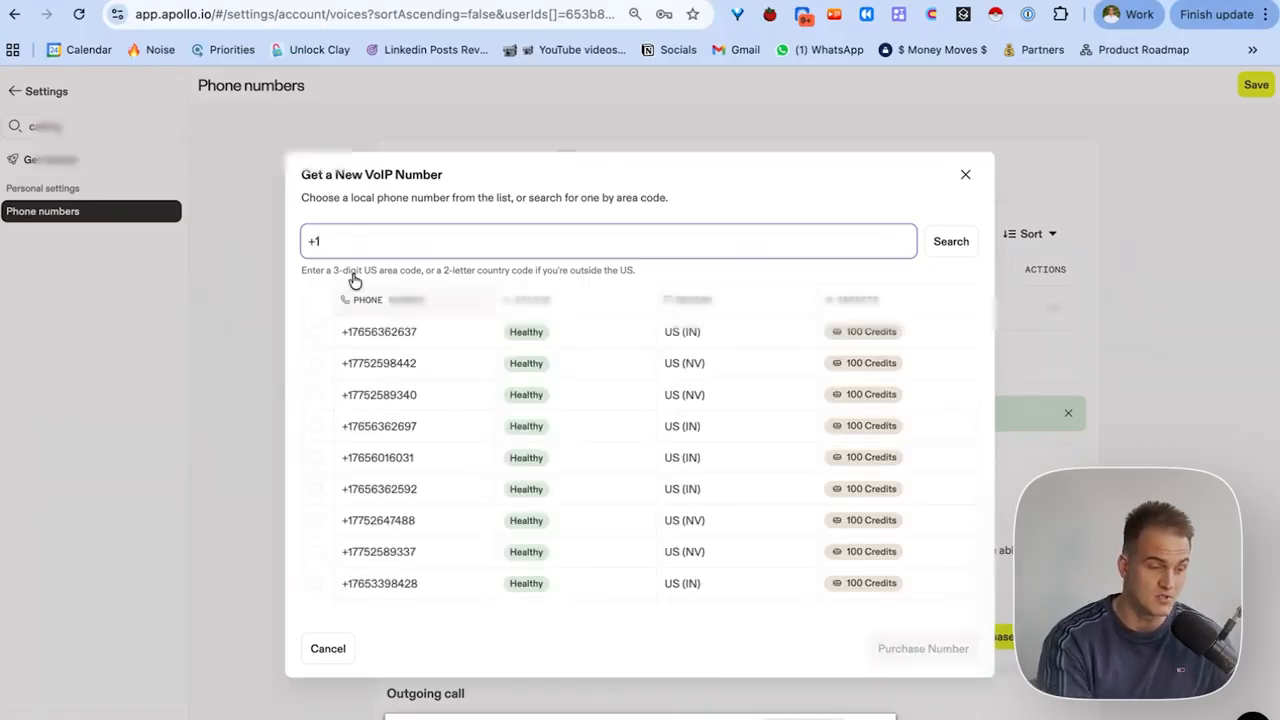
pyautogui.scroll(-5, 372, 396)
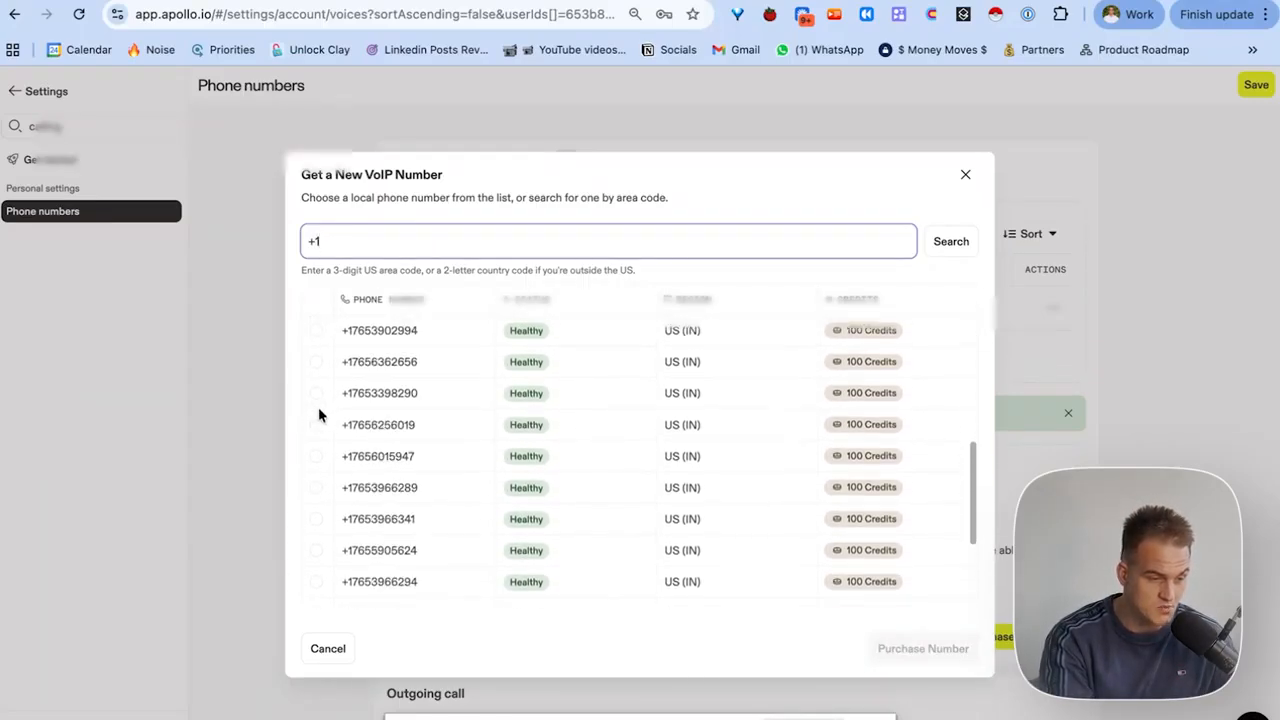
pyautogui.click(316, 394)
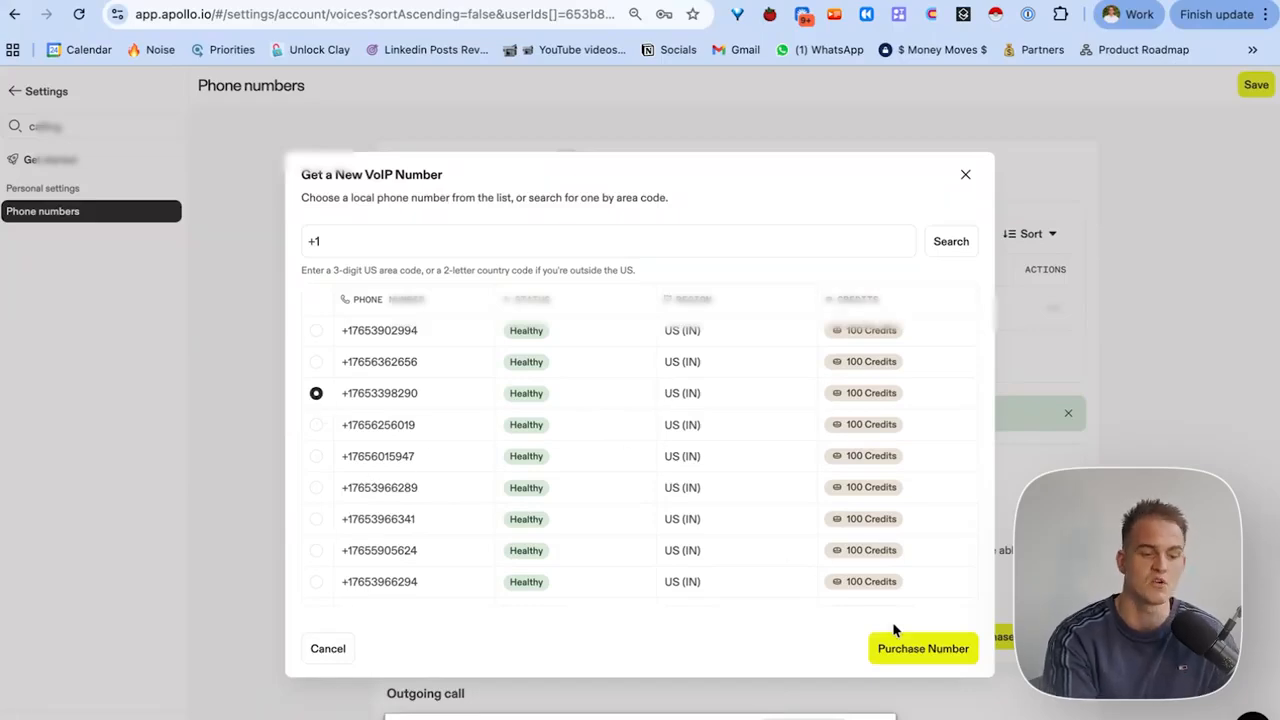
pyautogui.click(965, 174)
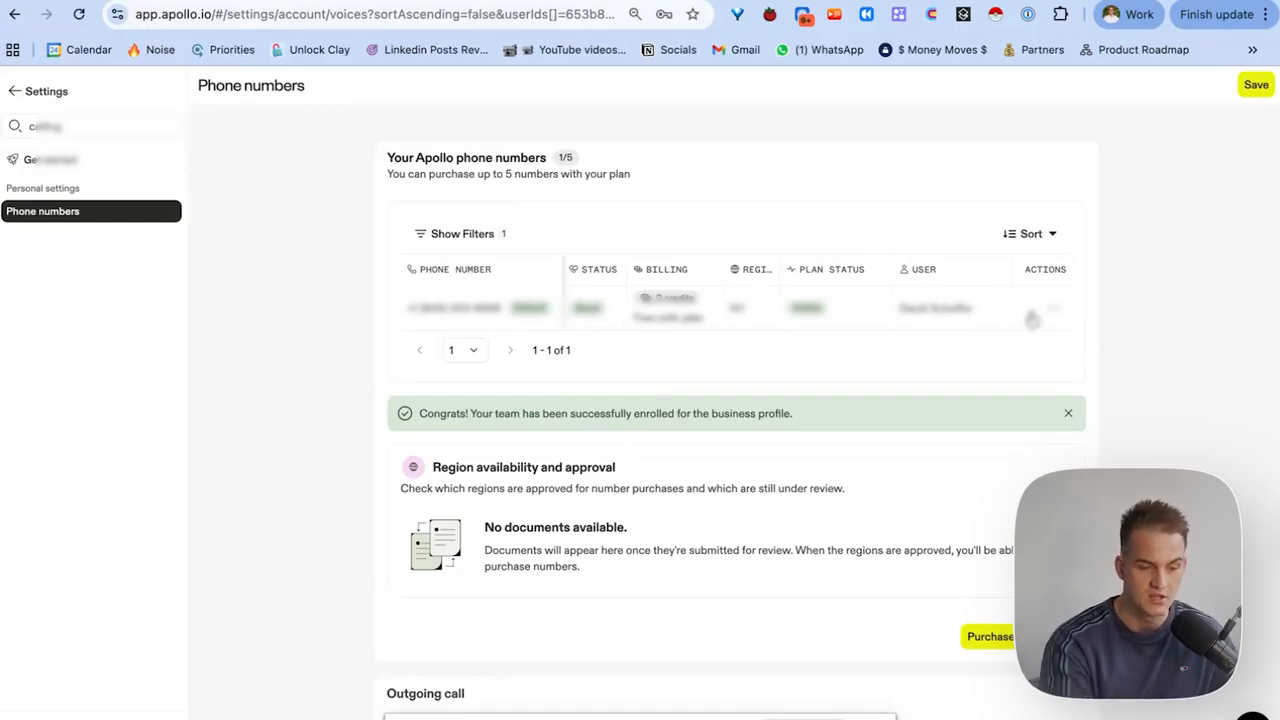
pyautogui.click(1053, 312)
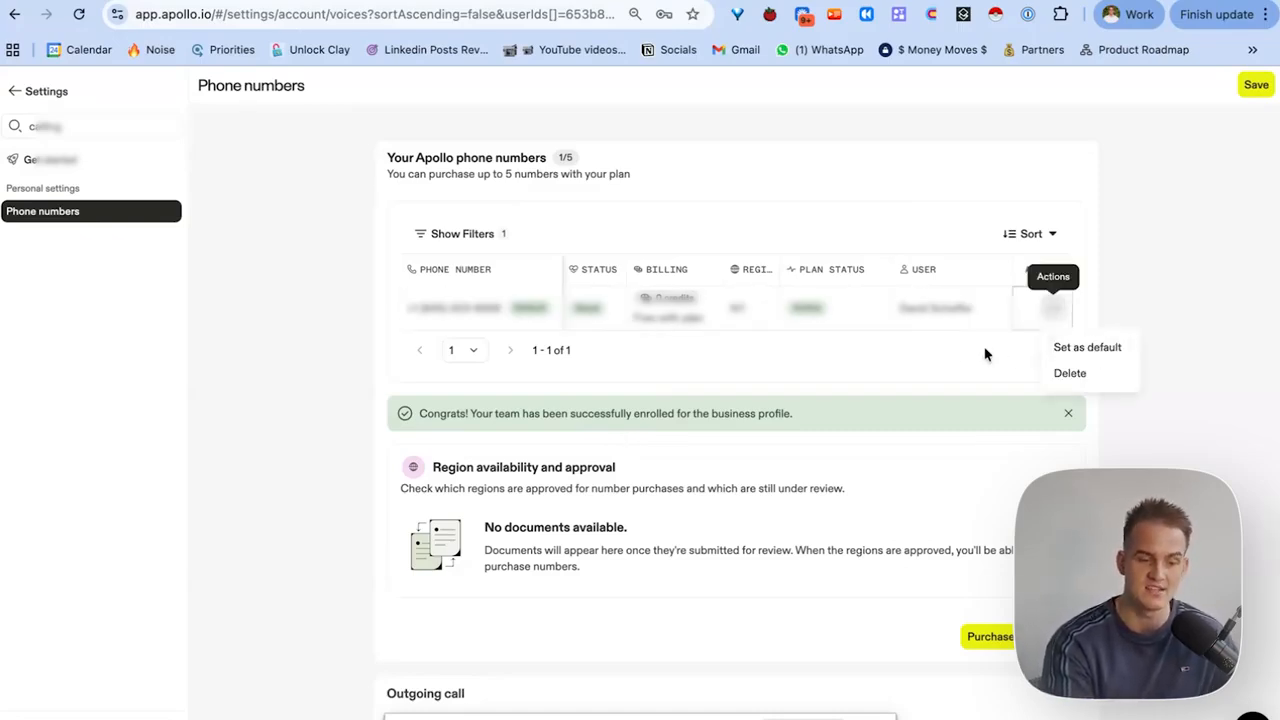
pyautogui.click(885, 364)
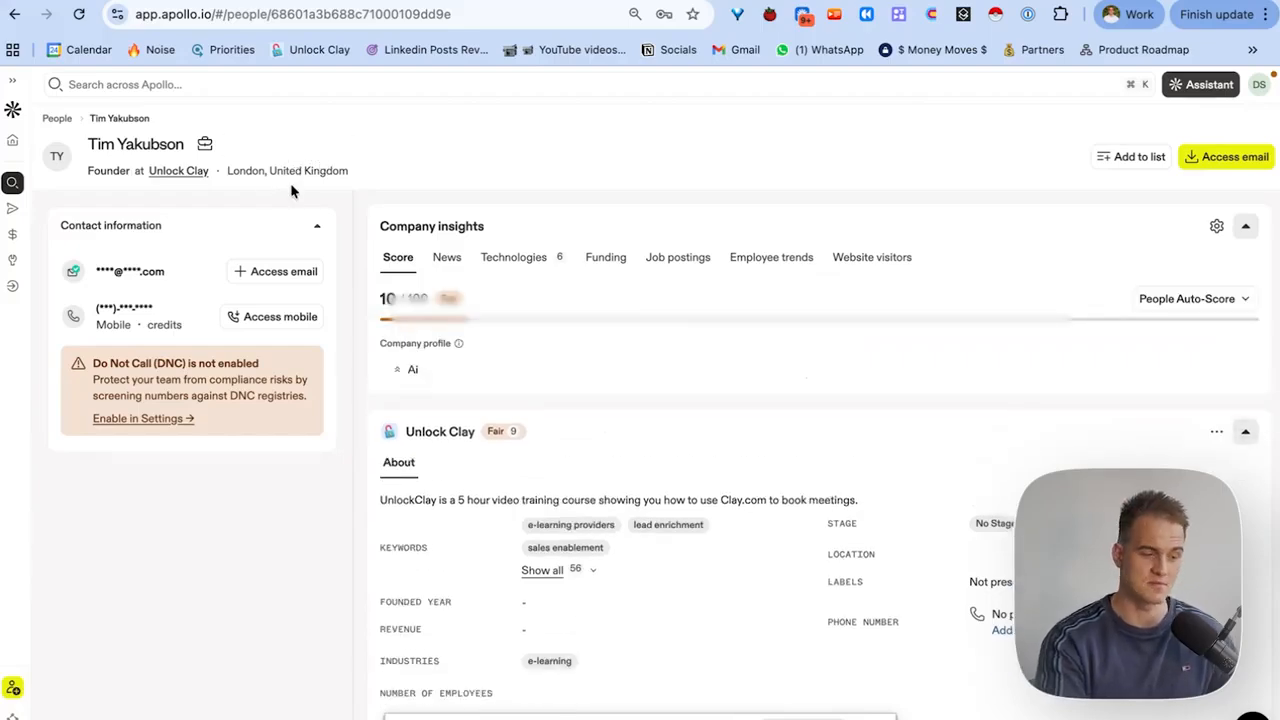
# Reveal the Unlock Clay founder's mobile number, try to call it and open the offer for the advanced dialer add-on.
pyautogui.click(268, 316)
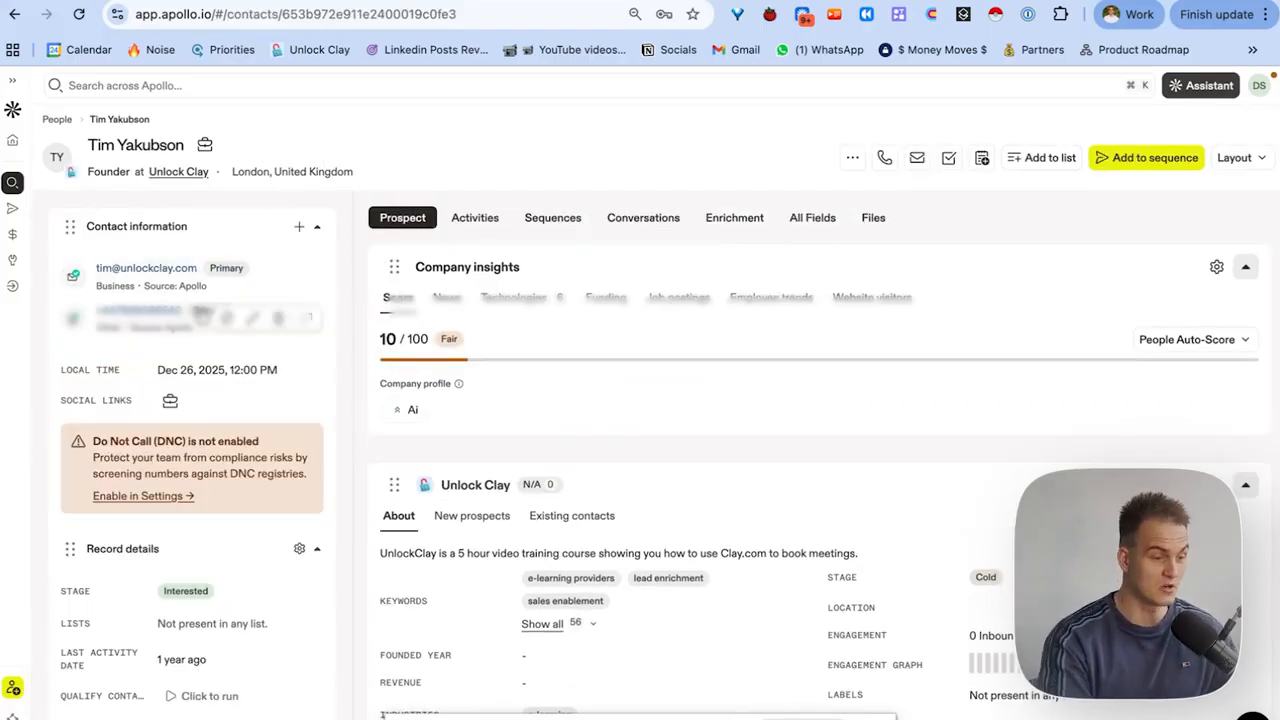
pyautogui.click(165, 318)
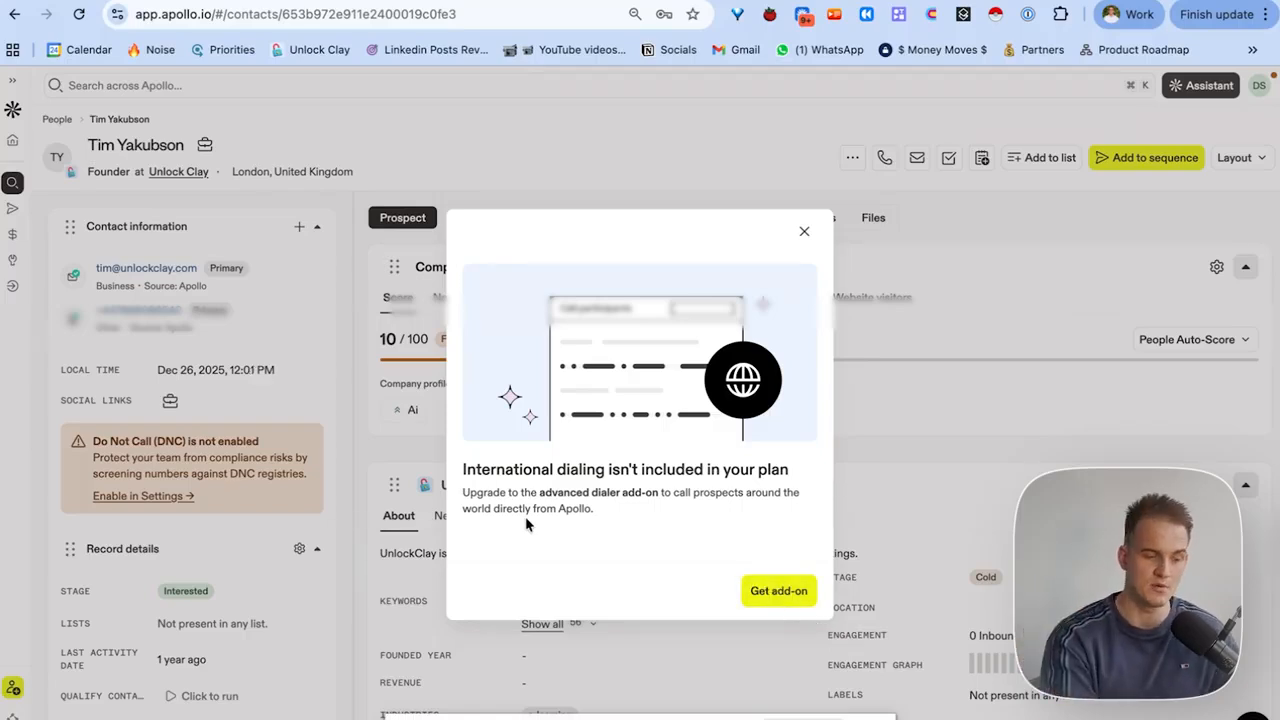
pyautogui.click(790, 591)
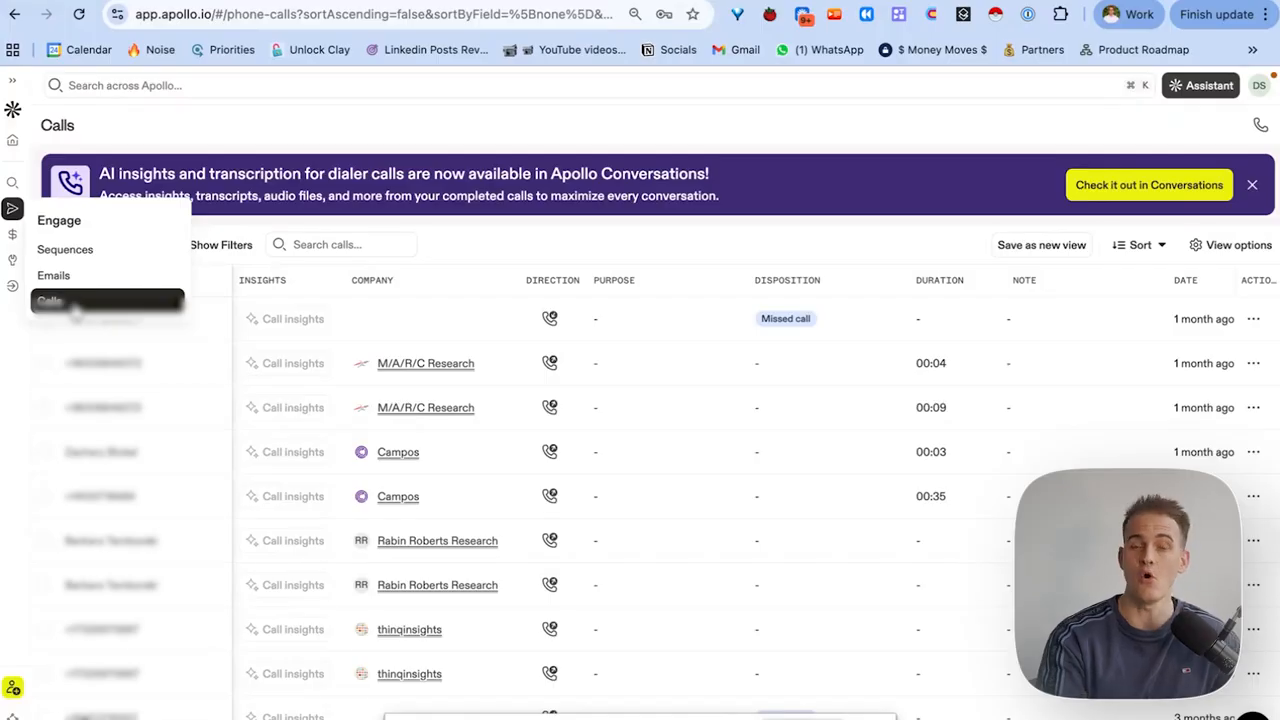
# Open the dialer from the calls overview and view the contact numbers that can be chosen for a call.
pyautogui.click(1260, 125)
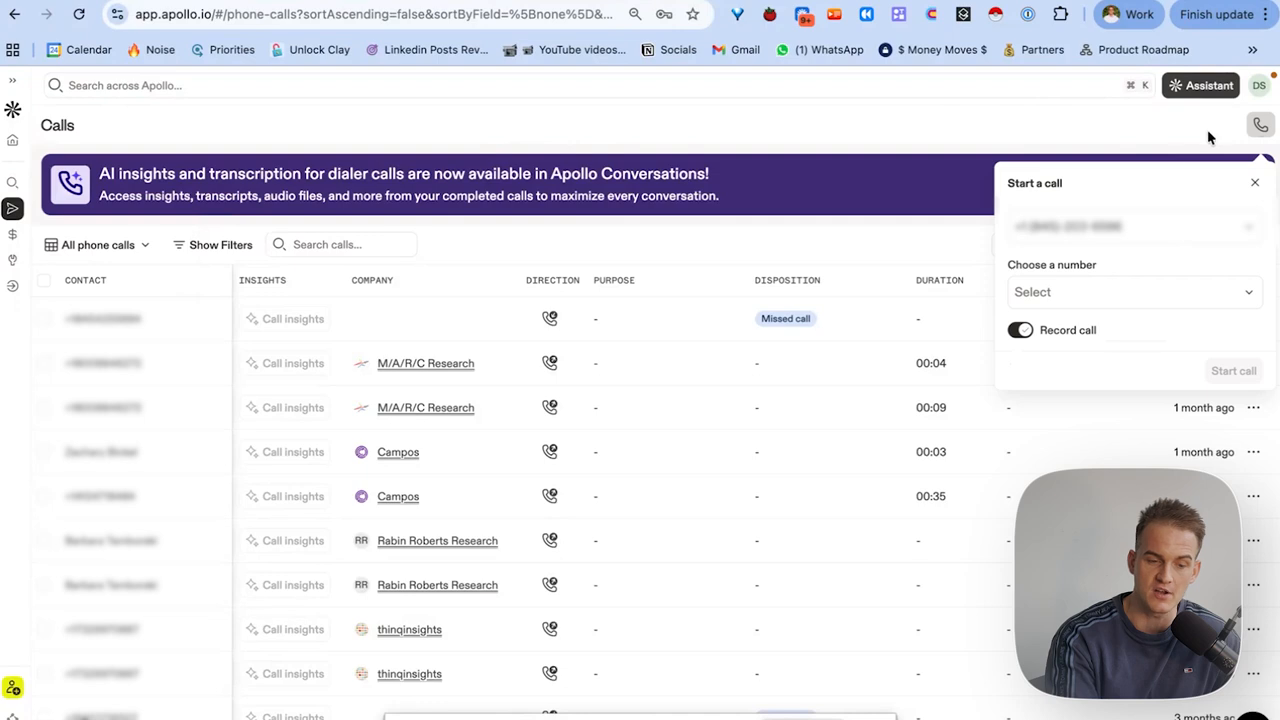
pyautogui.click(1090, 293)
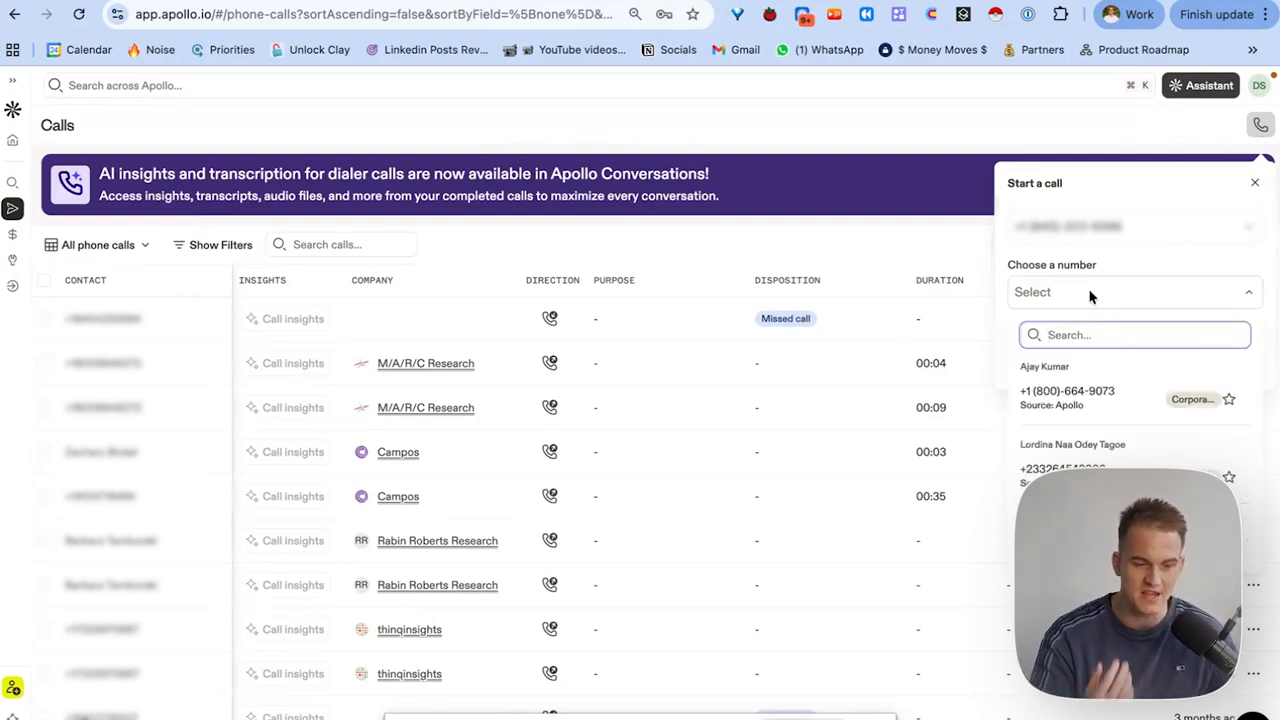
pyautogui.click(1089, 294)
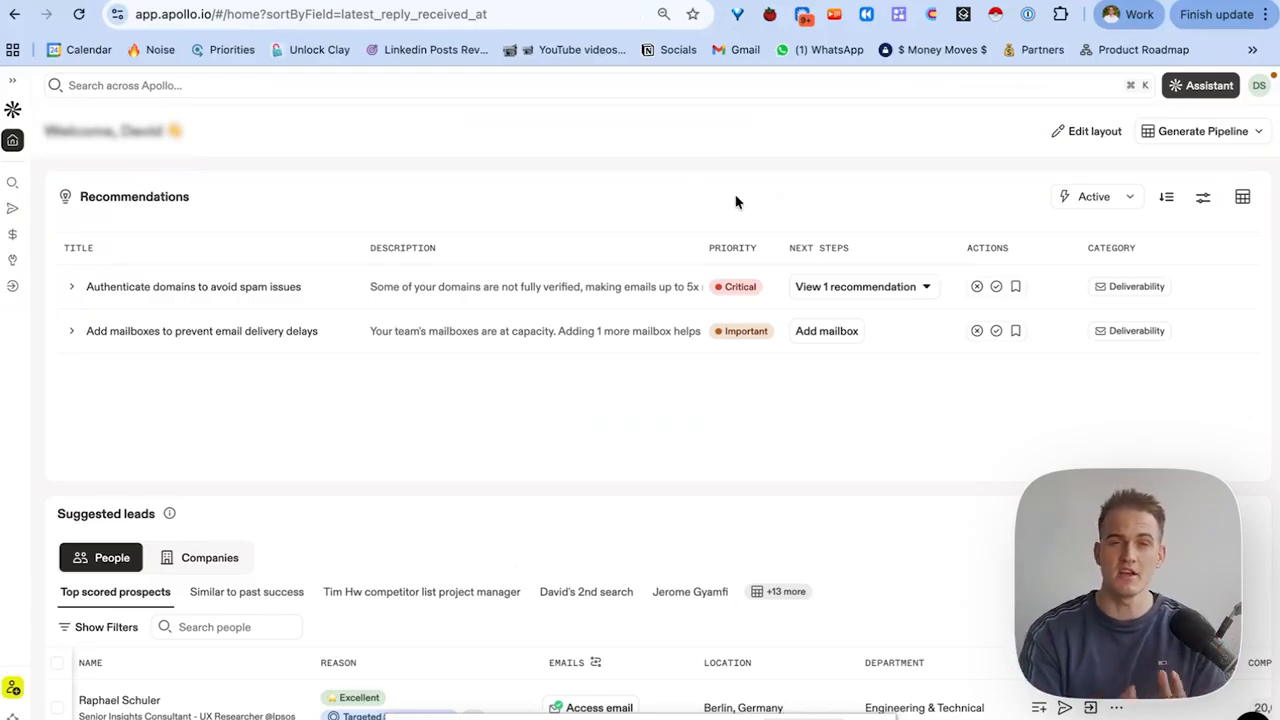
pyautogui.moveTo(11, 286)
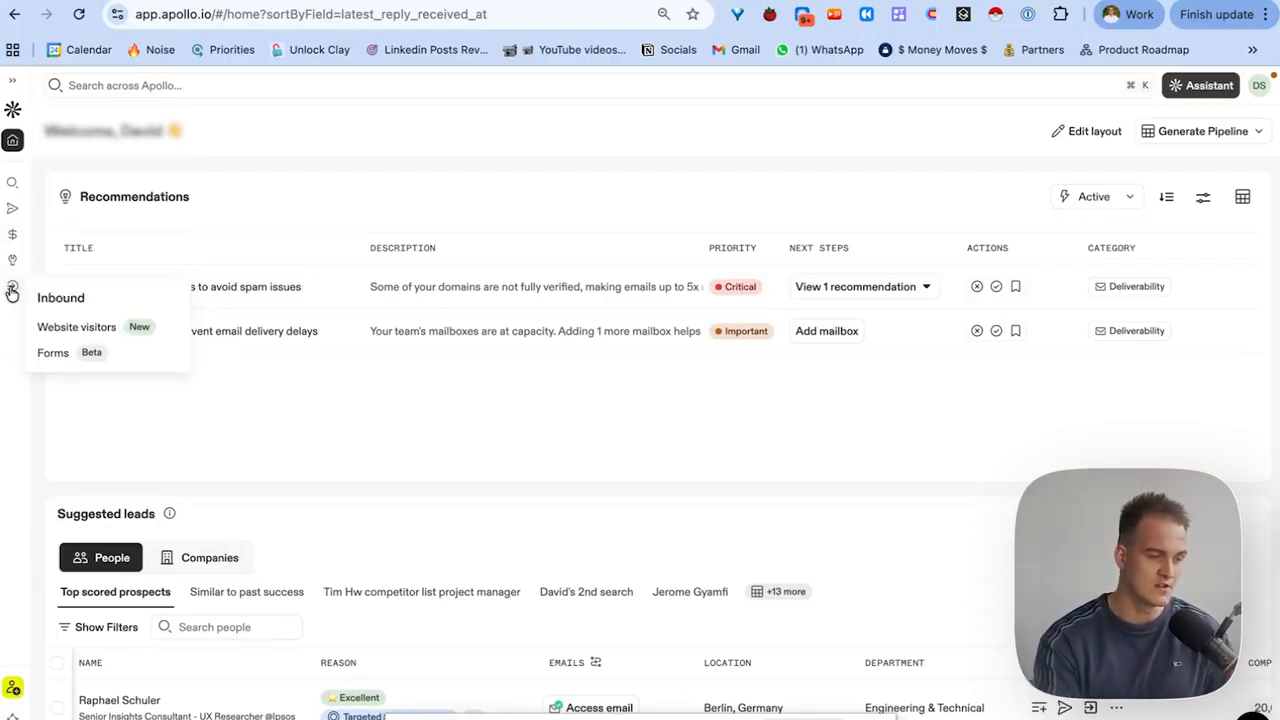
pyautogui.click(89, 341)
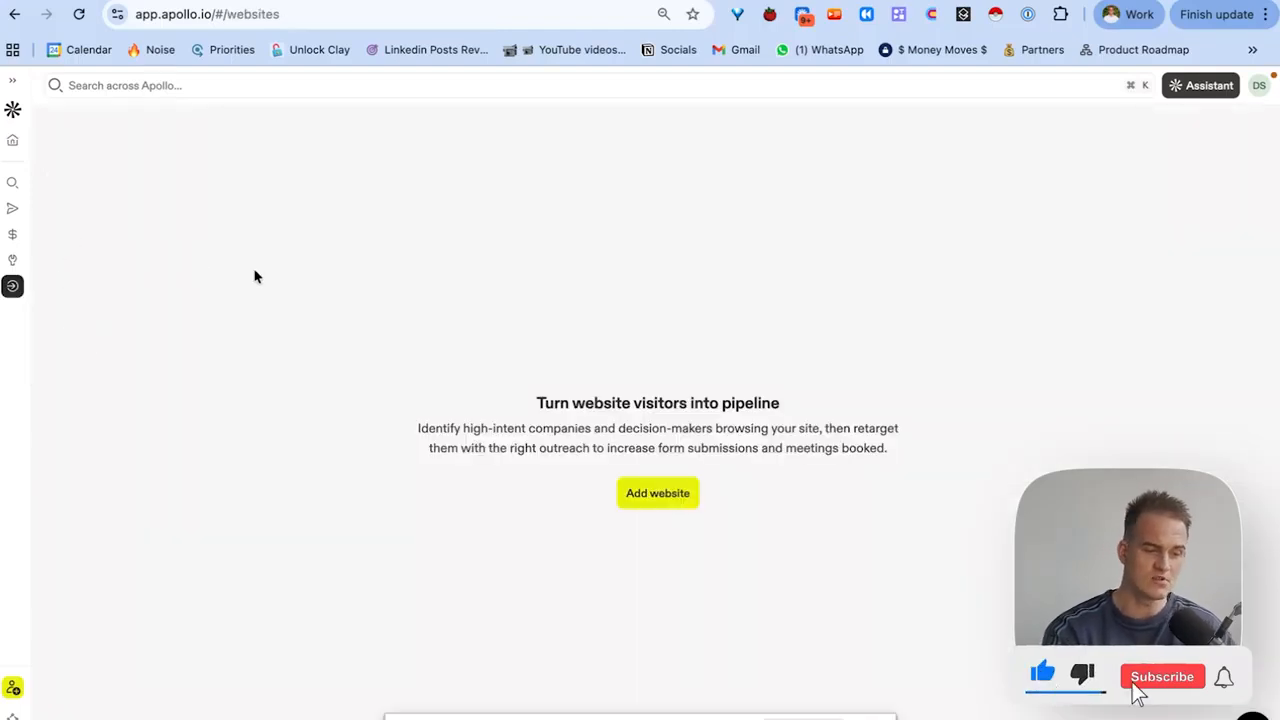
pyautogui.click(658, 645)
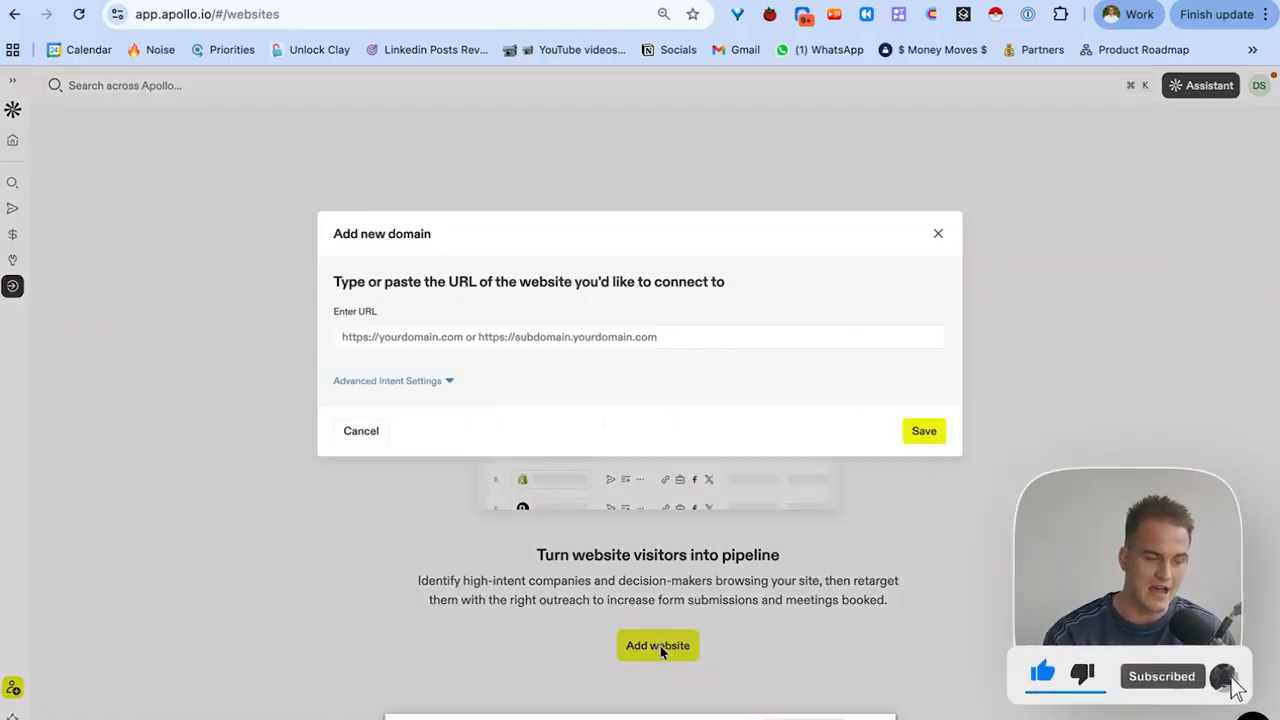
pyautogui.click(428, 337)
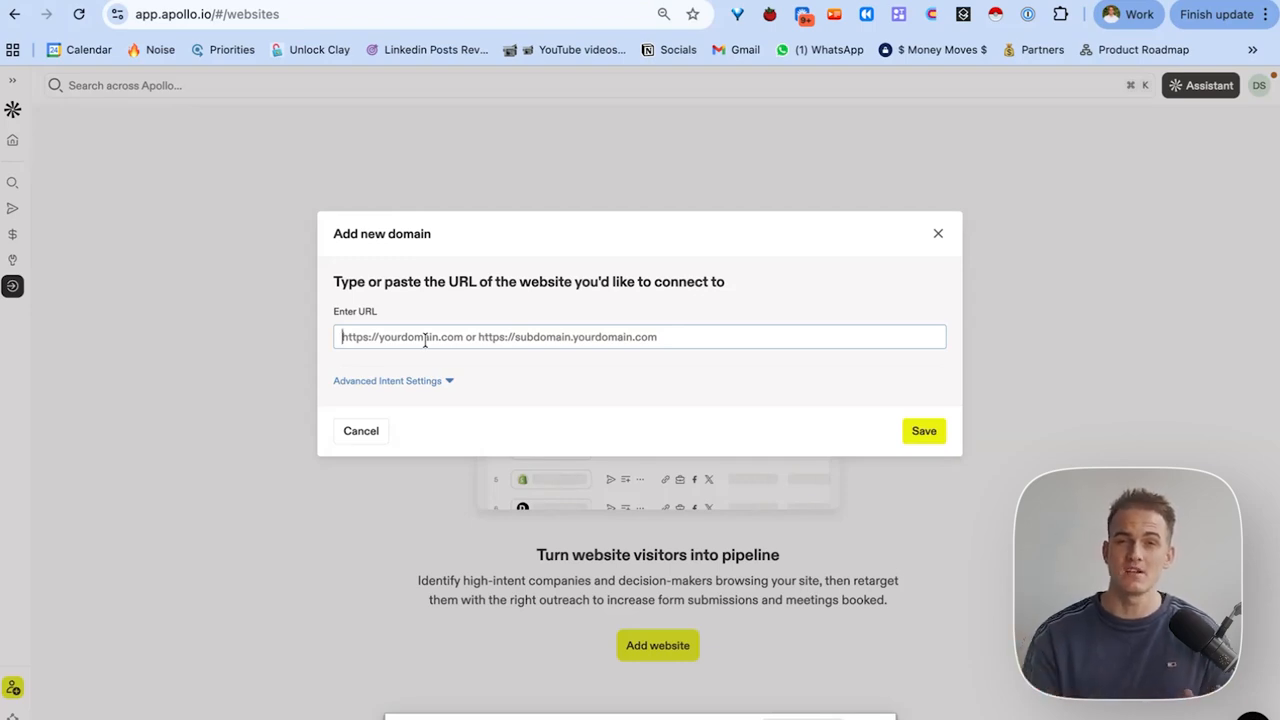
pyautogui.write('https://www.unlockclay.com/')
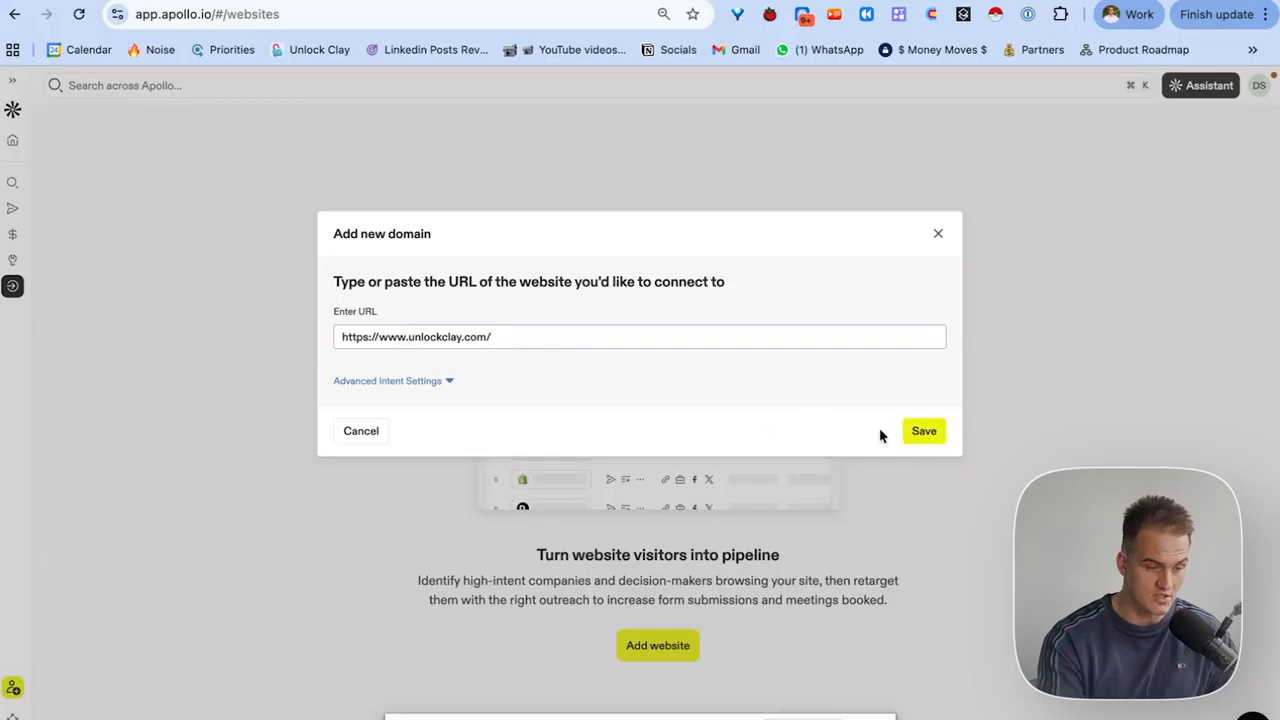
pyautogui.click(912, 436)
pyautogui.click(410, 398)
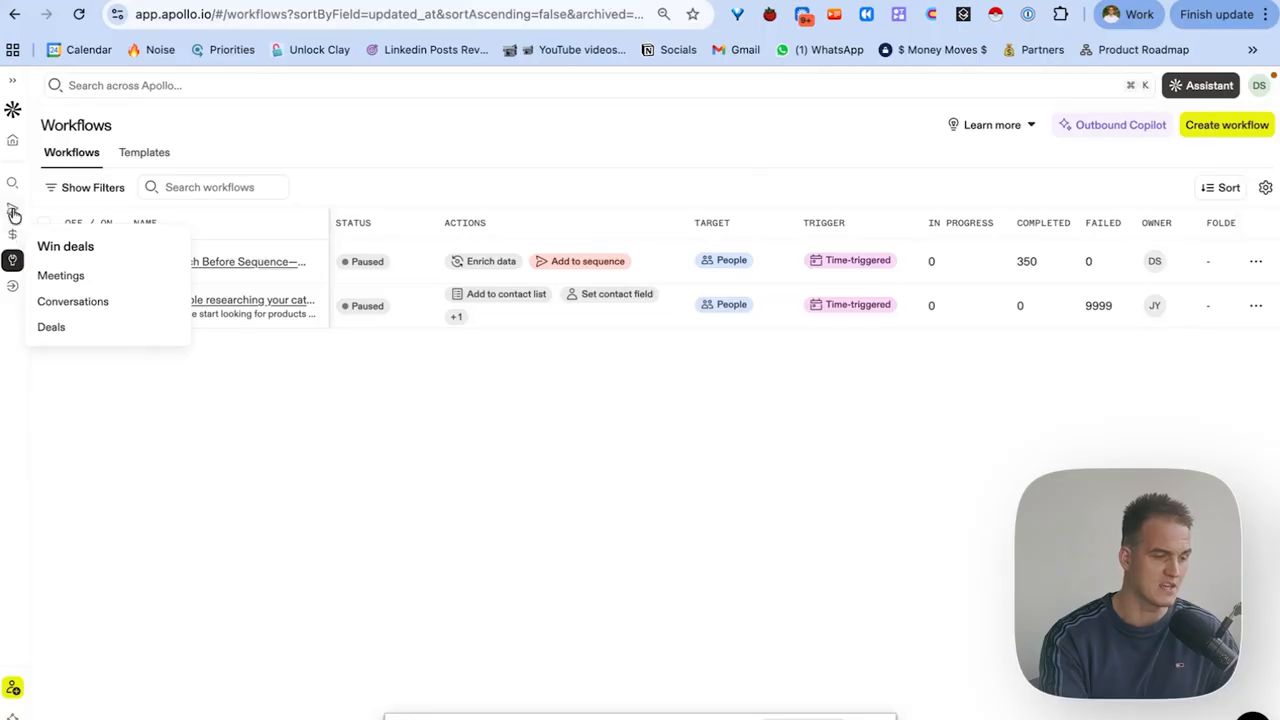
# Start a new task and view the contacts, accounts and deals it can be associated with.
pyautogui.moveTo(12, 262)
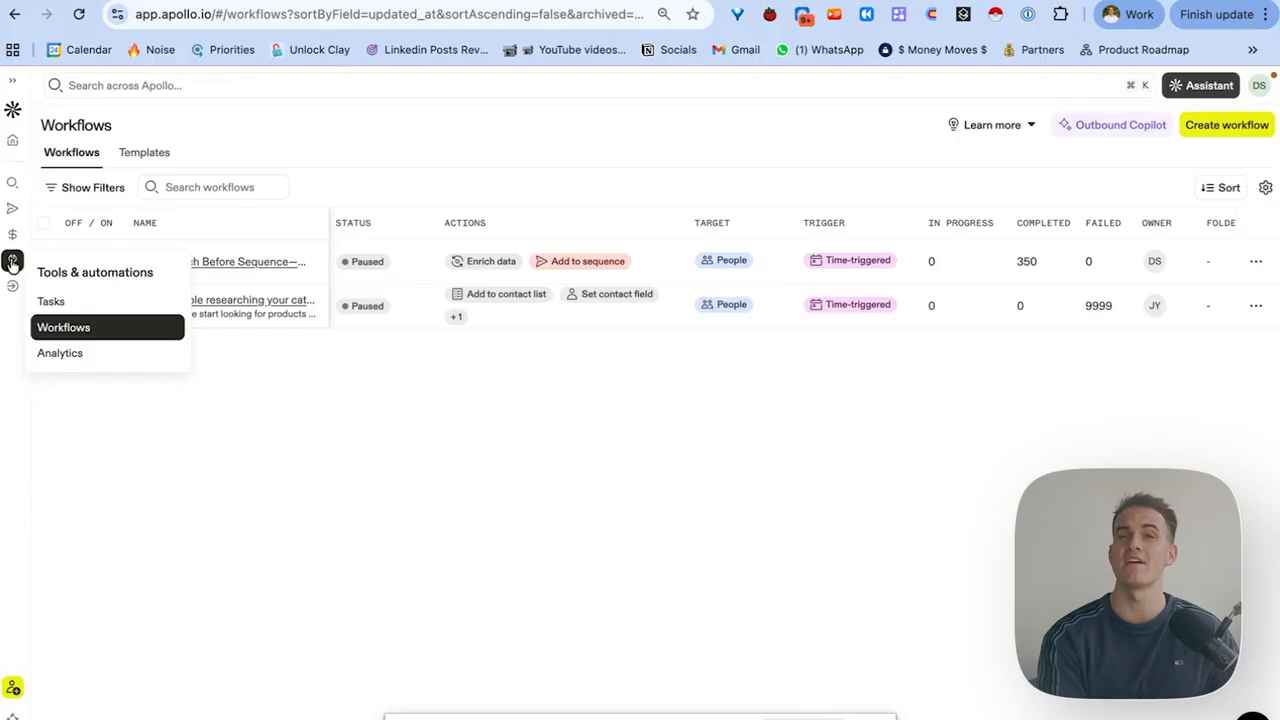
pyautogui.click(50, 303)
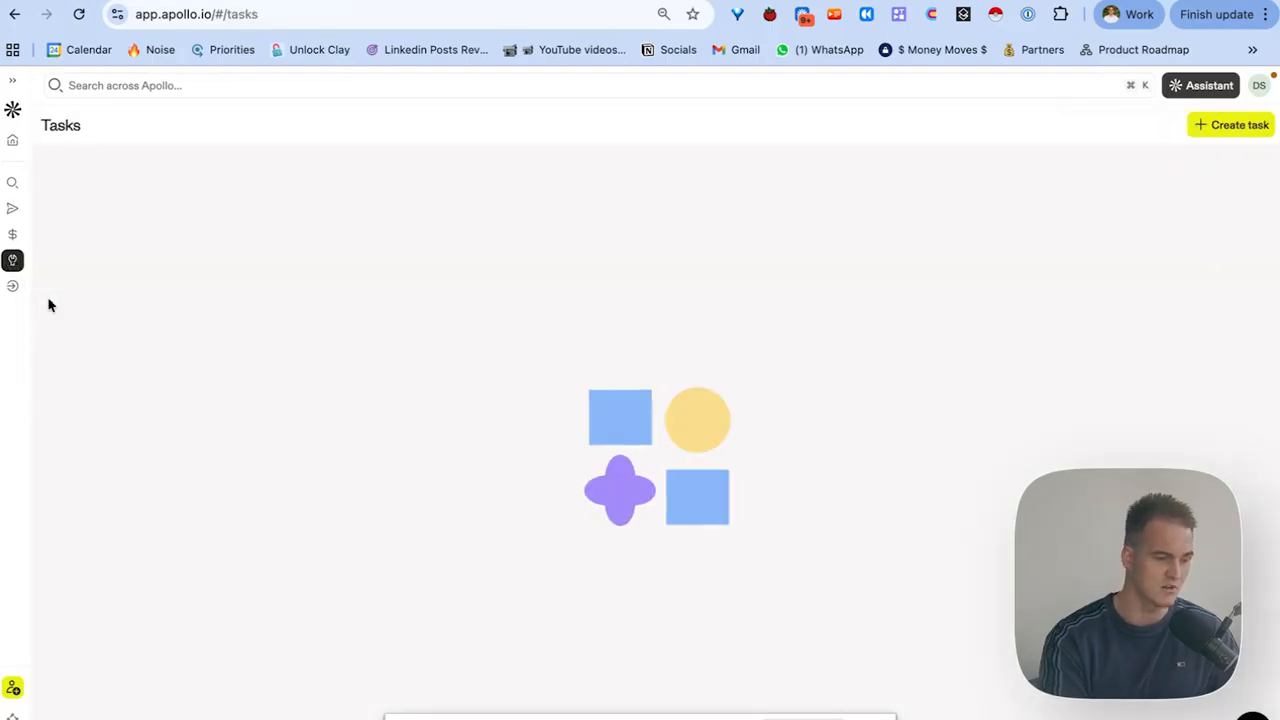
pyautogui.click(1236, 125)
pyautogui.click(487, 256)
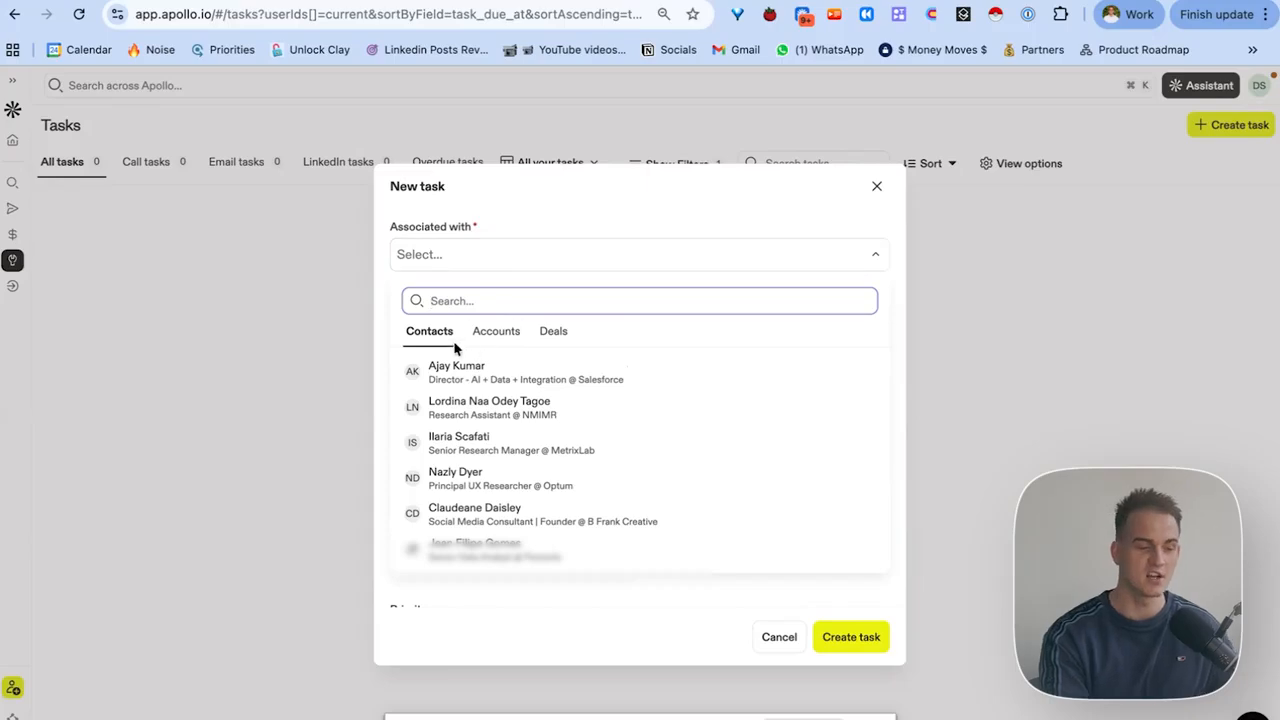
pyautogui.click(507, 334)
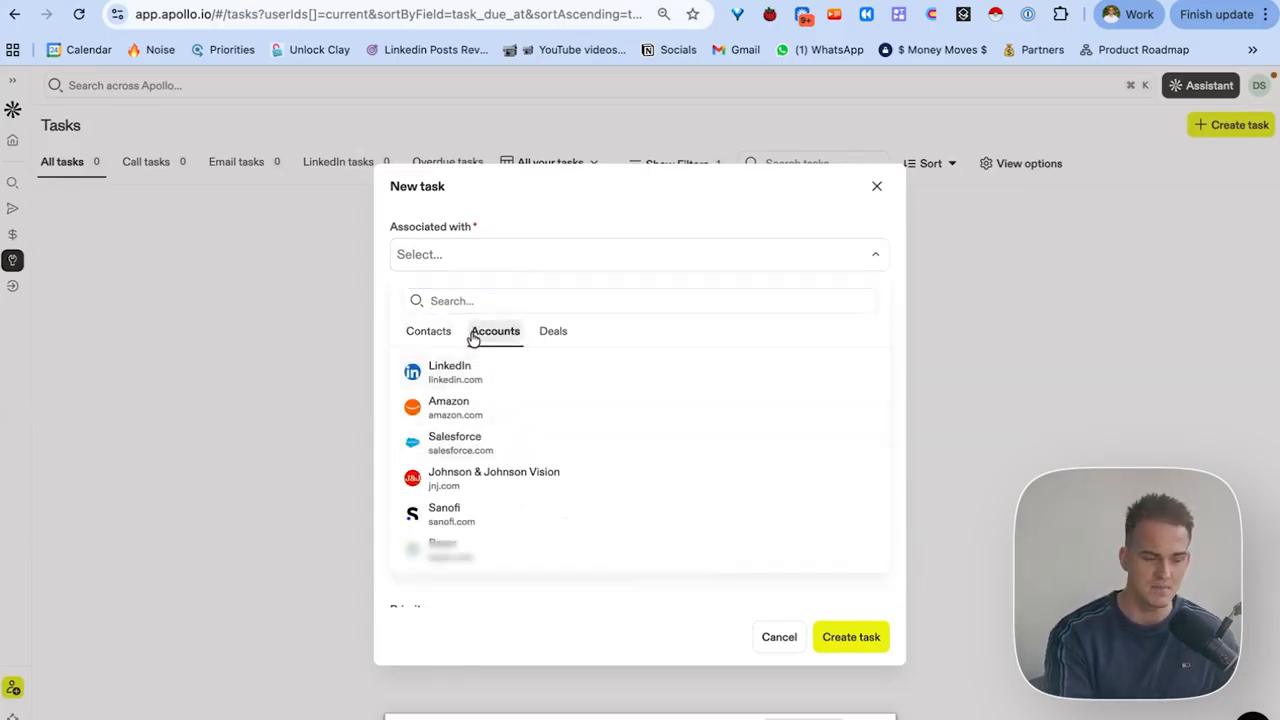
pyautogui.click(545, 334)
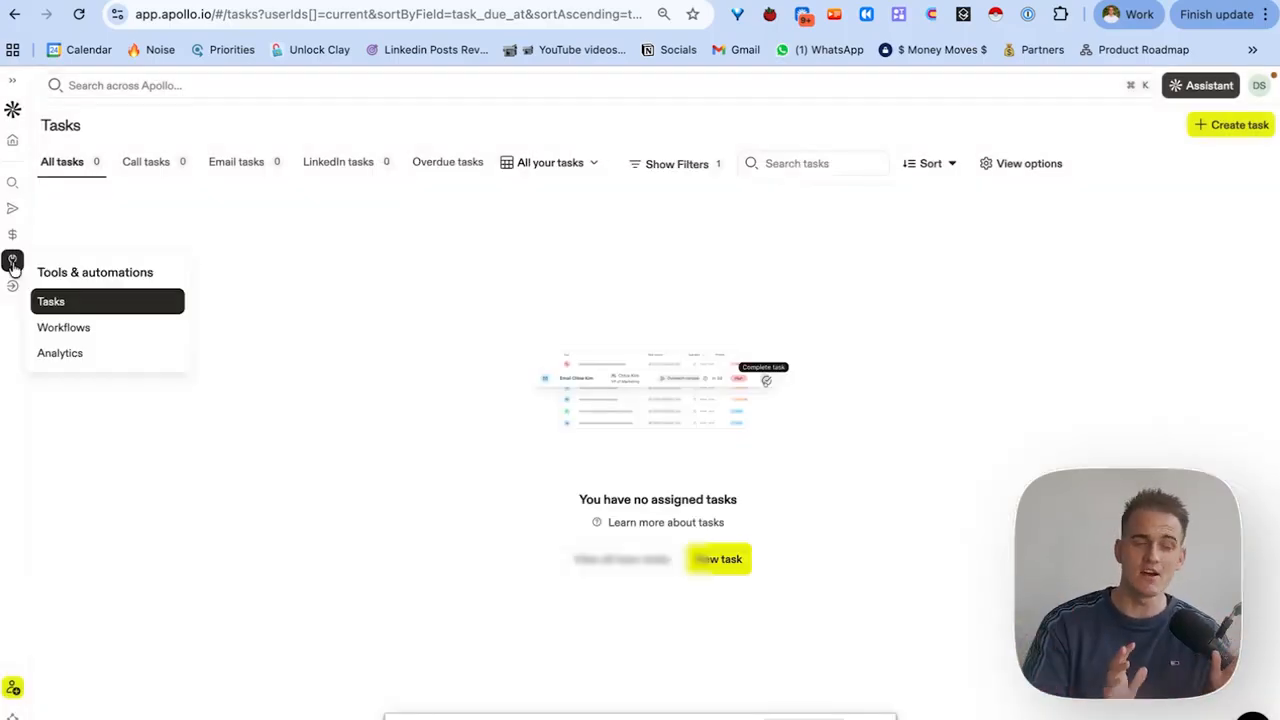
# Open the deals overview and dismiss the deal management introduction.
pyautogui.moveTo(12, 236)
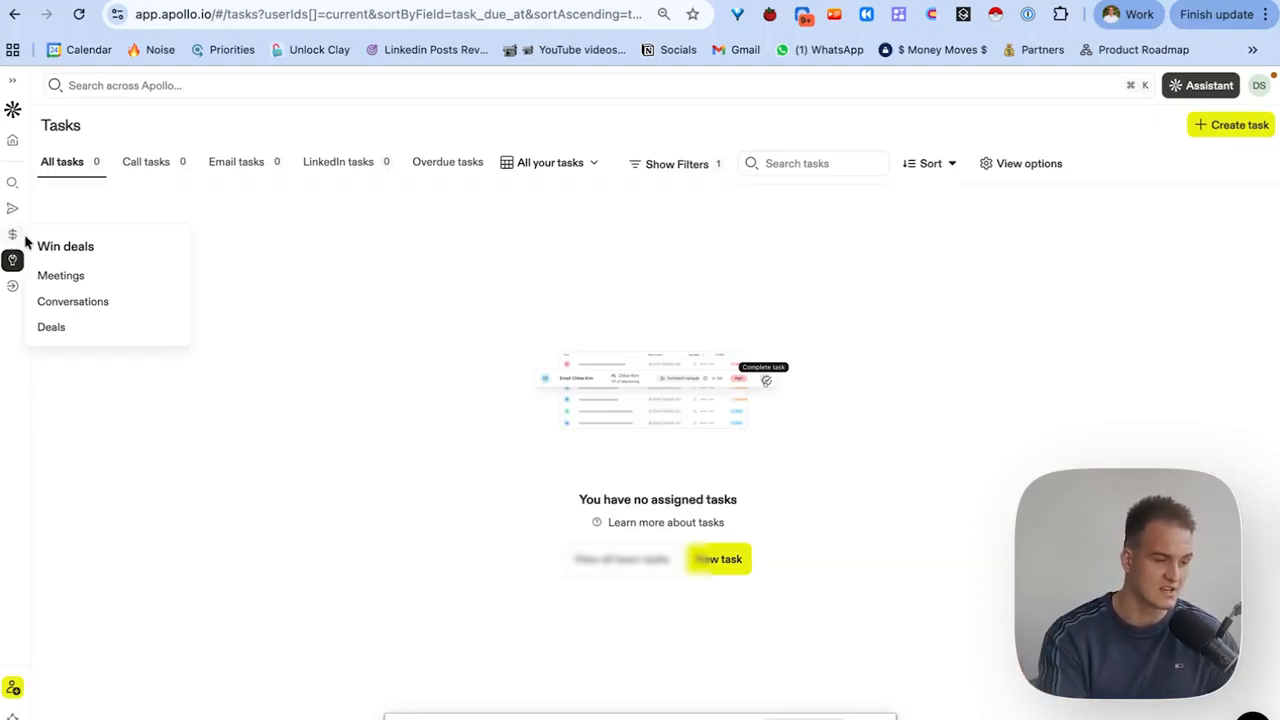
pyautogui.click(52, 328)
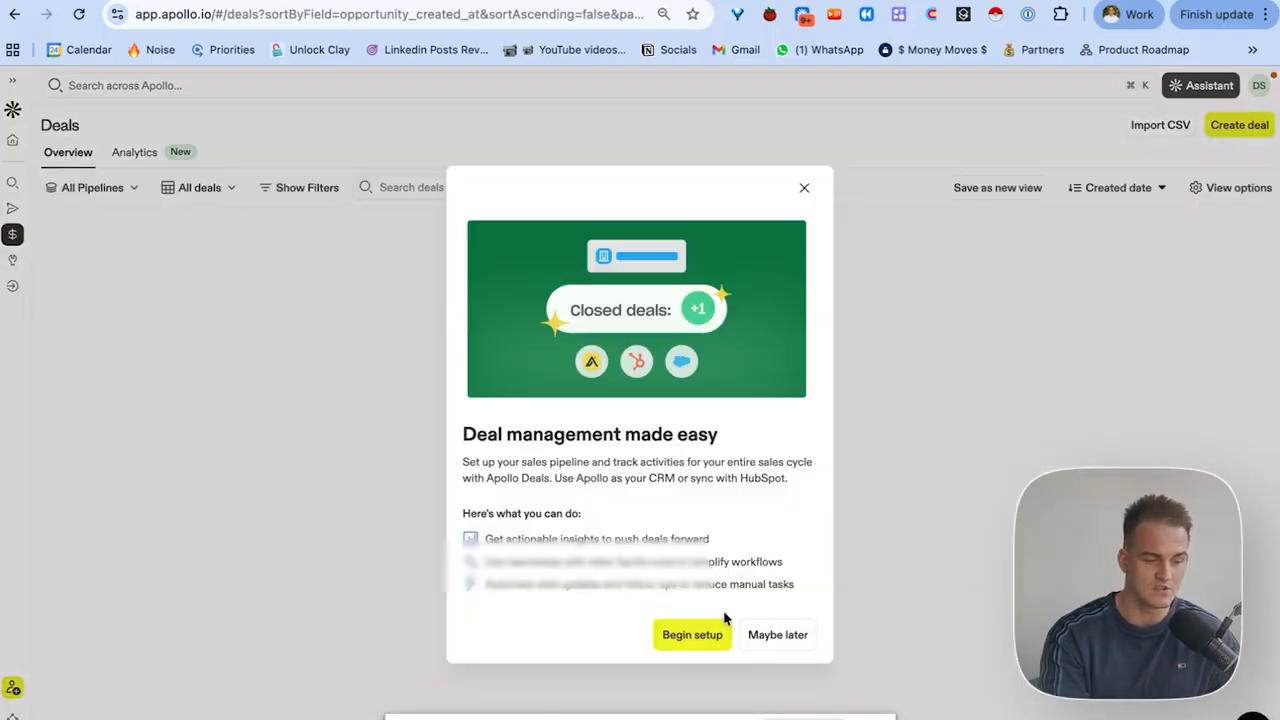
pyautogui.click(804, 192)
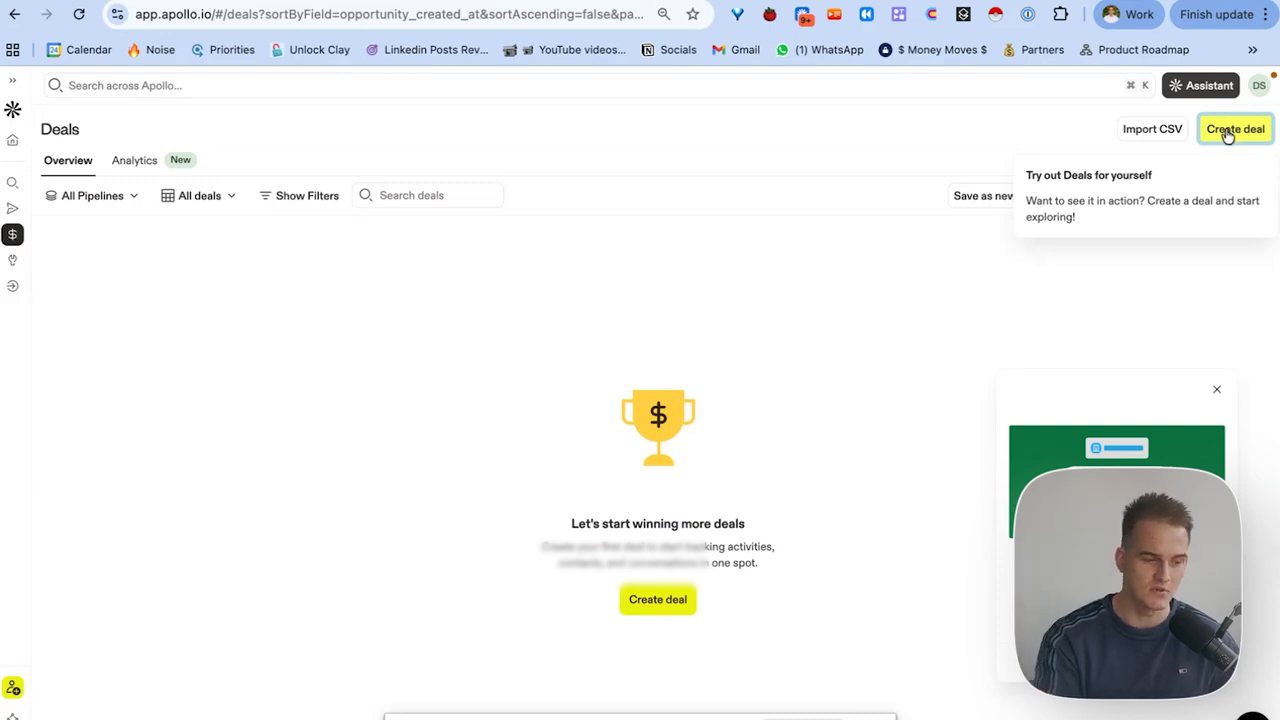
# Create a new deal pipeline named "Tim Test" in the pipeline settings.
pyautogui.click(128, 199)
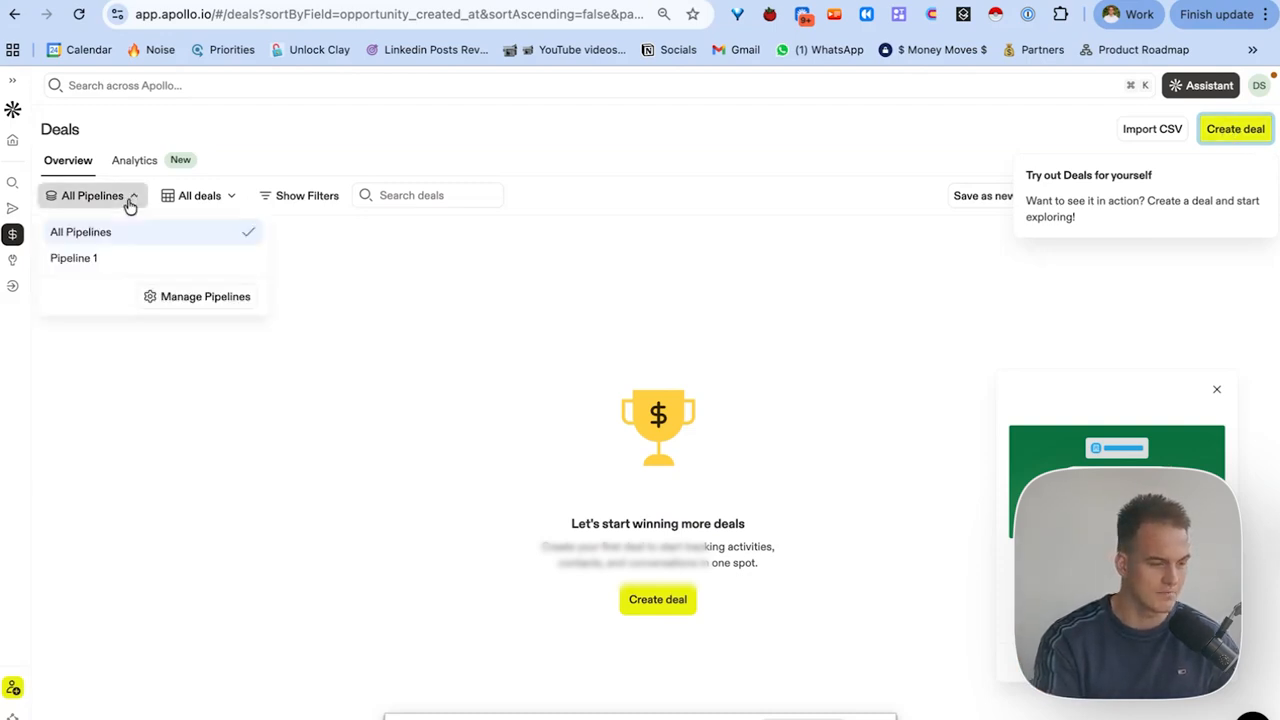
pyautogui.click(224, 301)
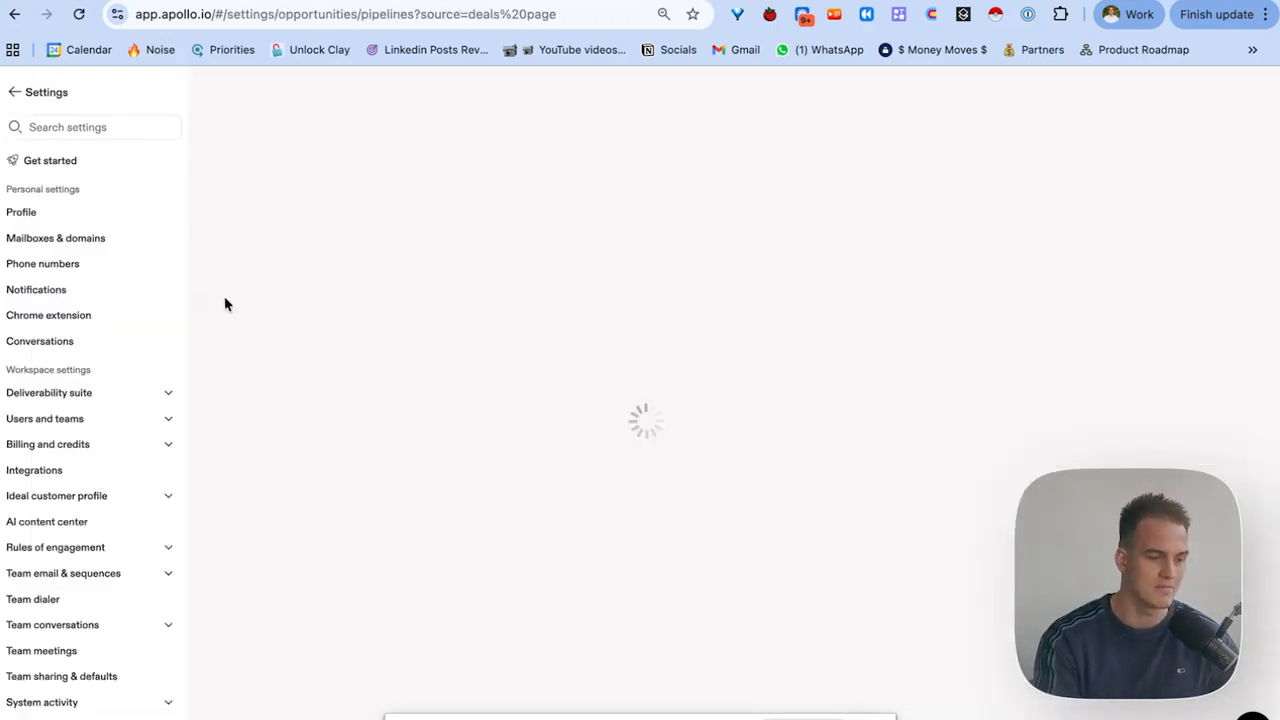
pyautogui.click(1097, 150)
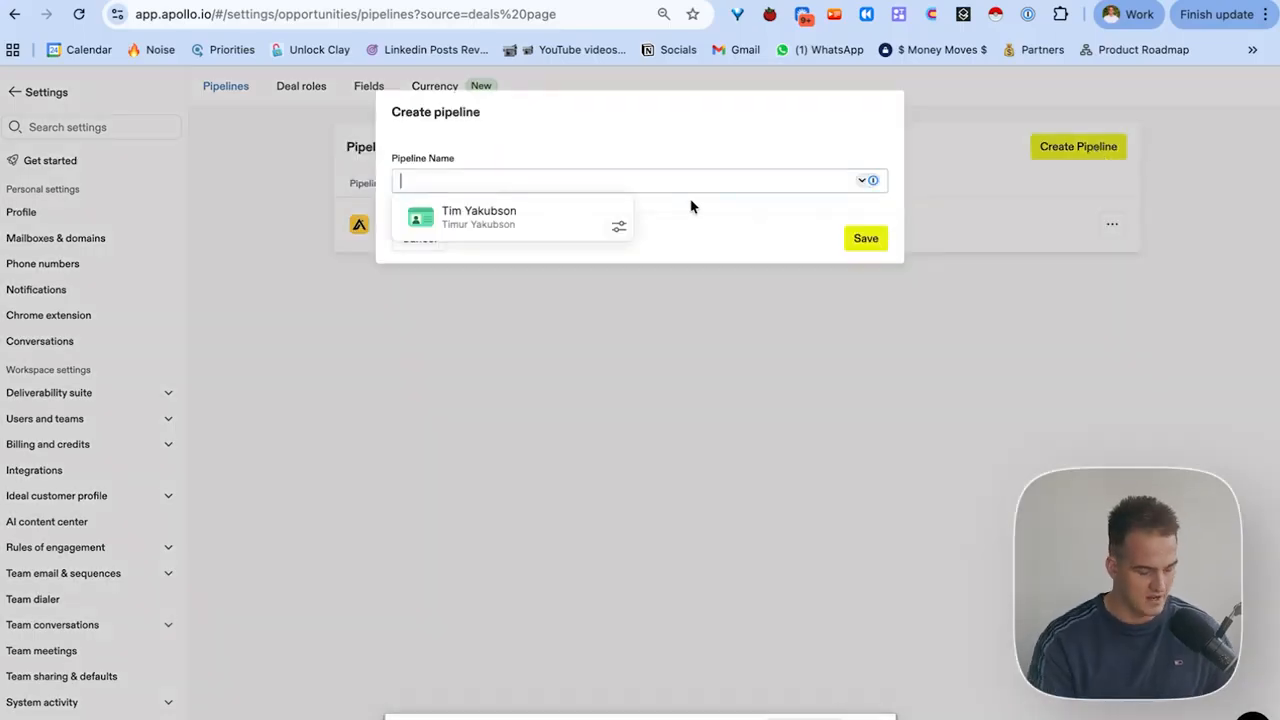
pyautogui.write('Tim Test')
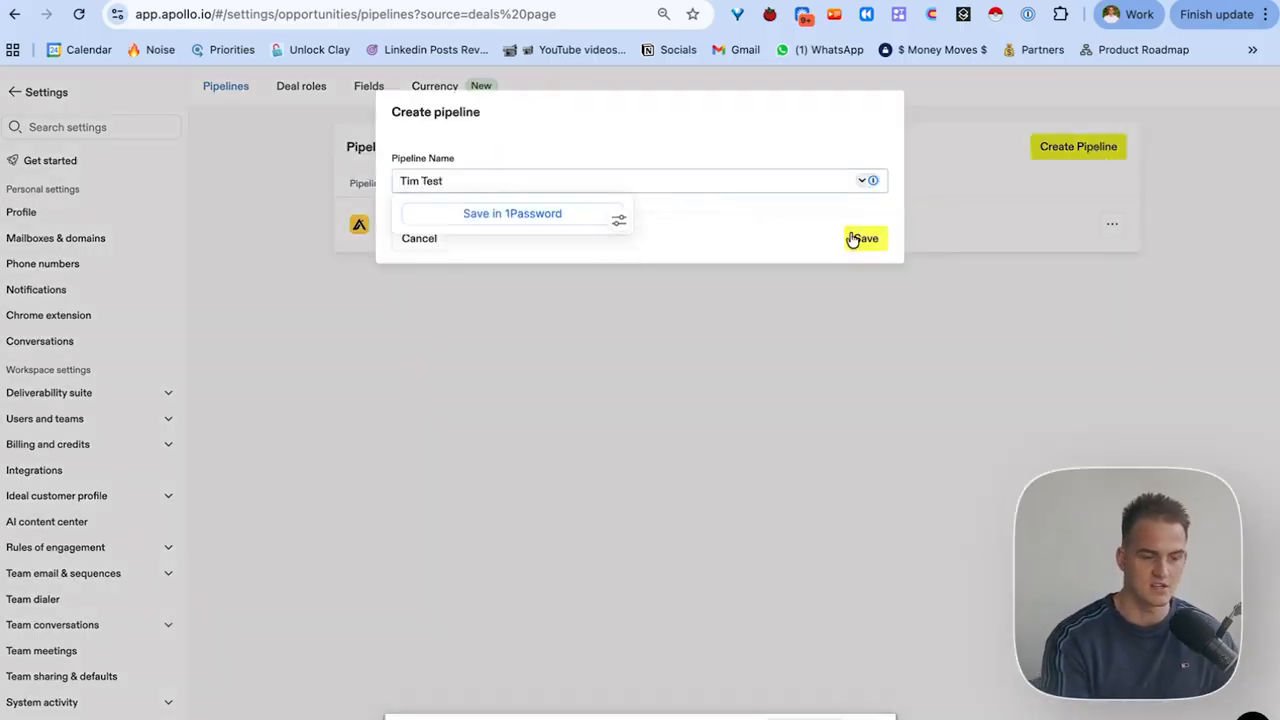
pyautogui.click(862, 239)
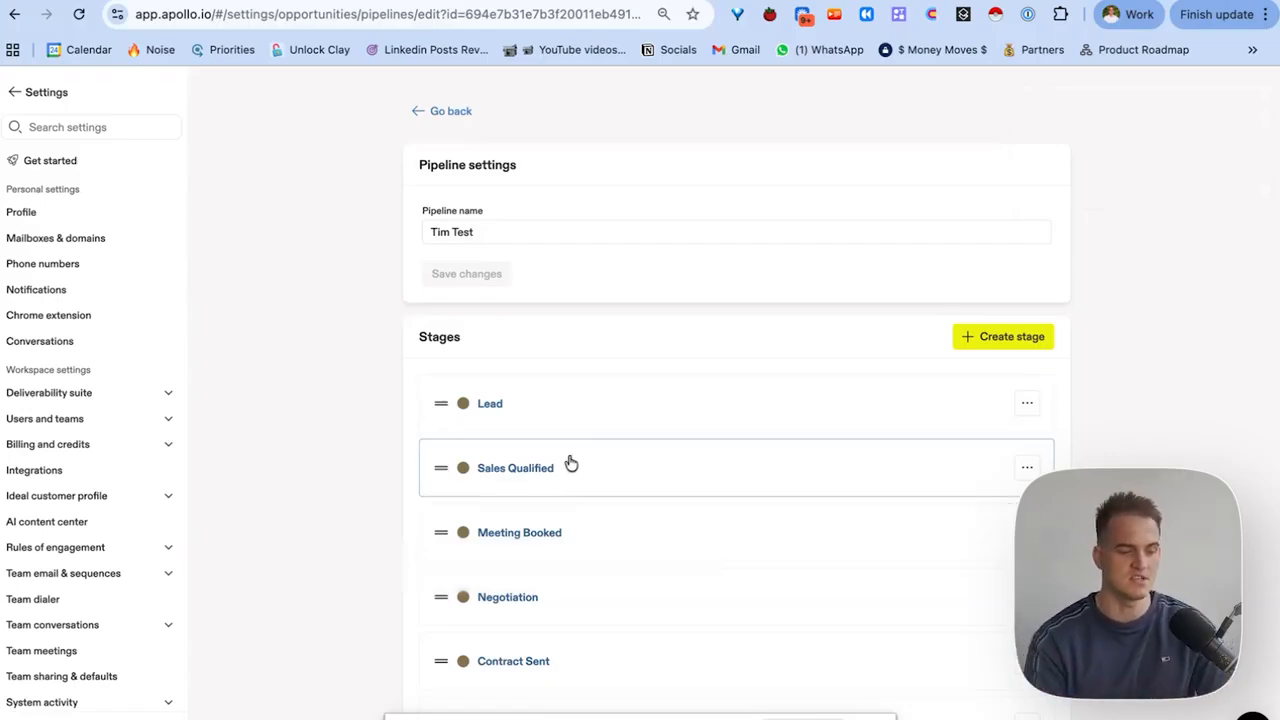
# Rename the Lead stage of the Tim Test pipeline to "LEad Email sent" and save it.
pyautogui.scroll(-3, 574, 440)
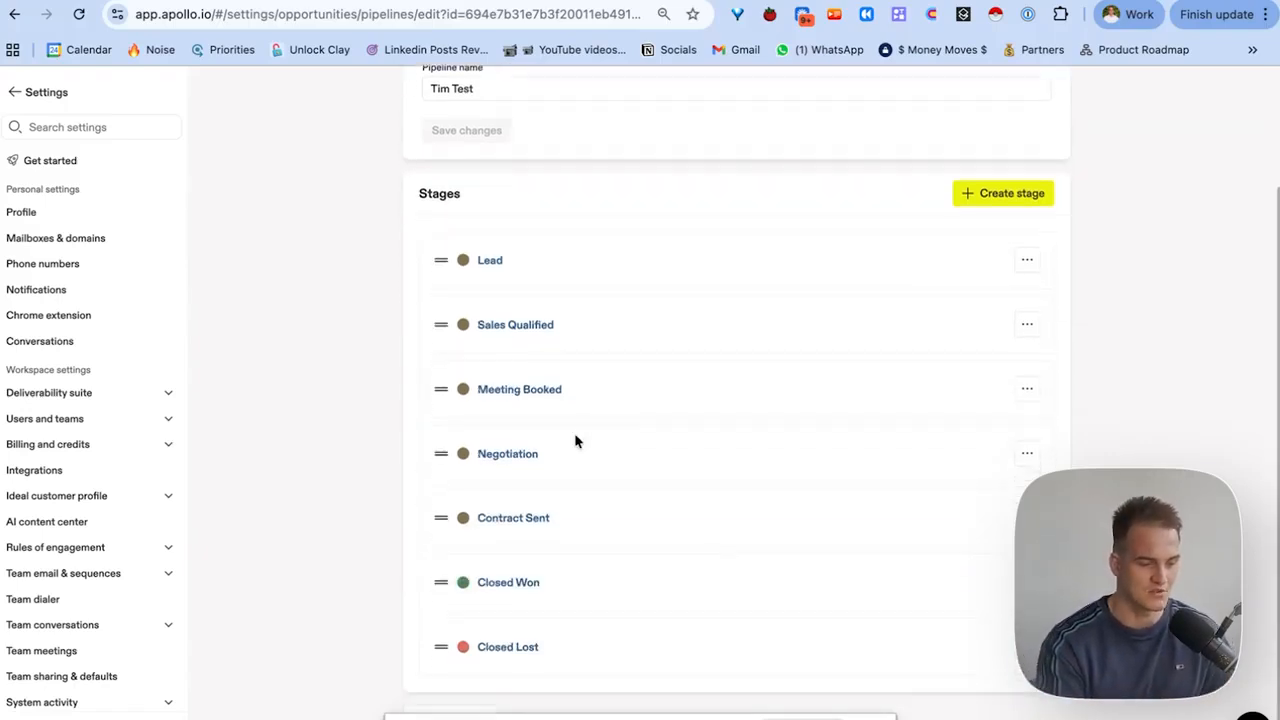
pyautogui.click(503, 283)
pyautogui.write('LE')
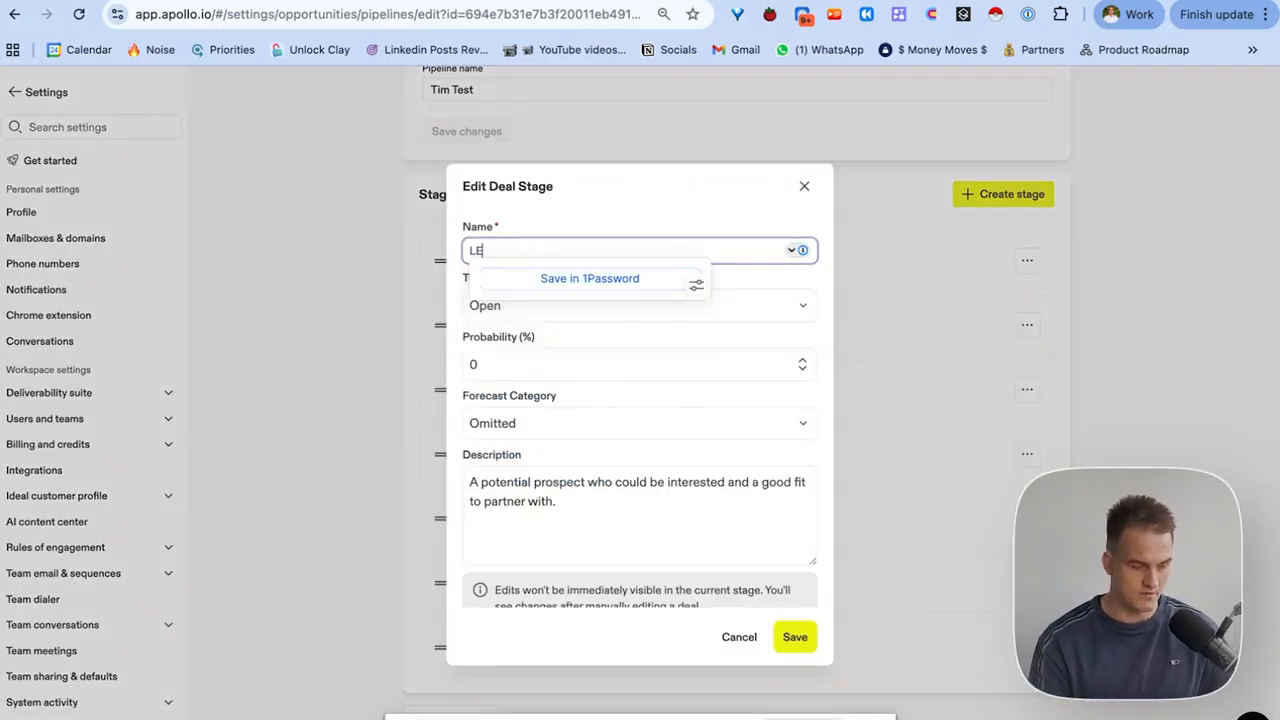
pyautogui.write('ad Email sent')
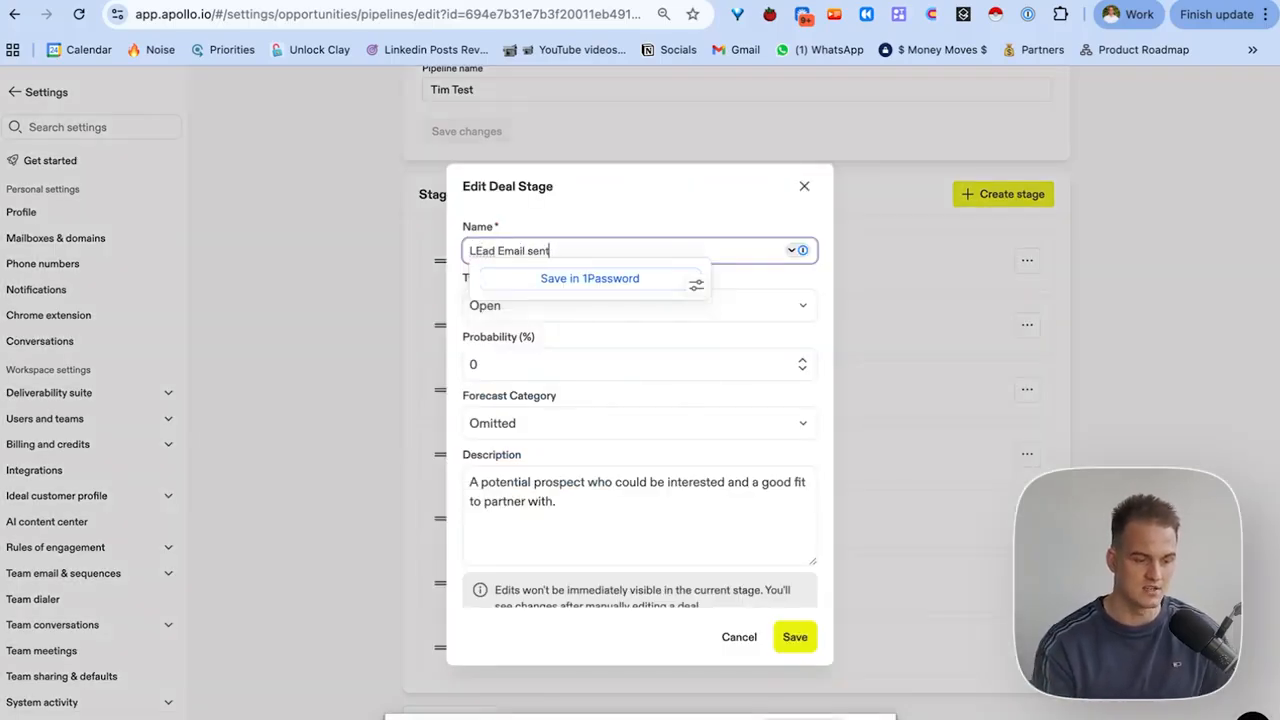
pyautogui.press('Return')
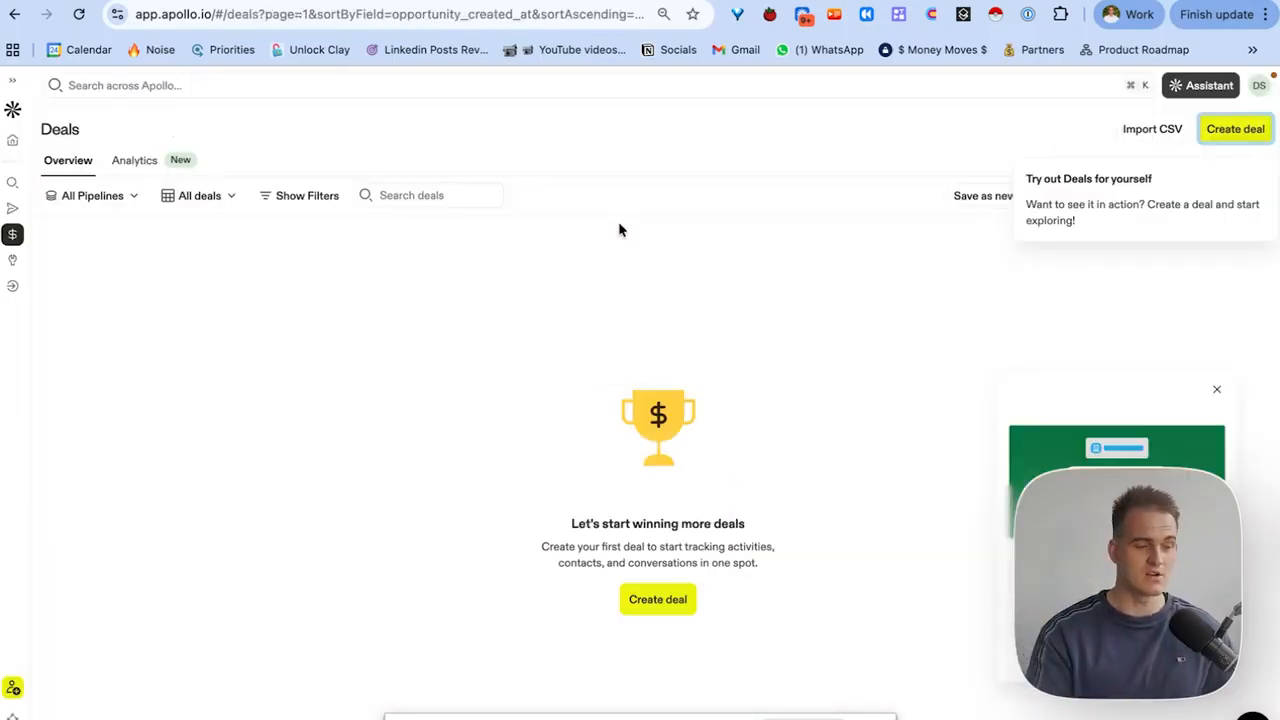
# Look over the pipelines available in the deals overview and start a new deal.
pyautogui.click(115, 200)
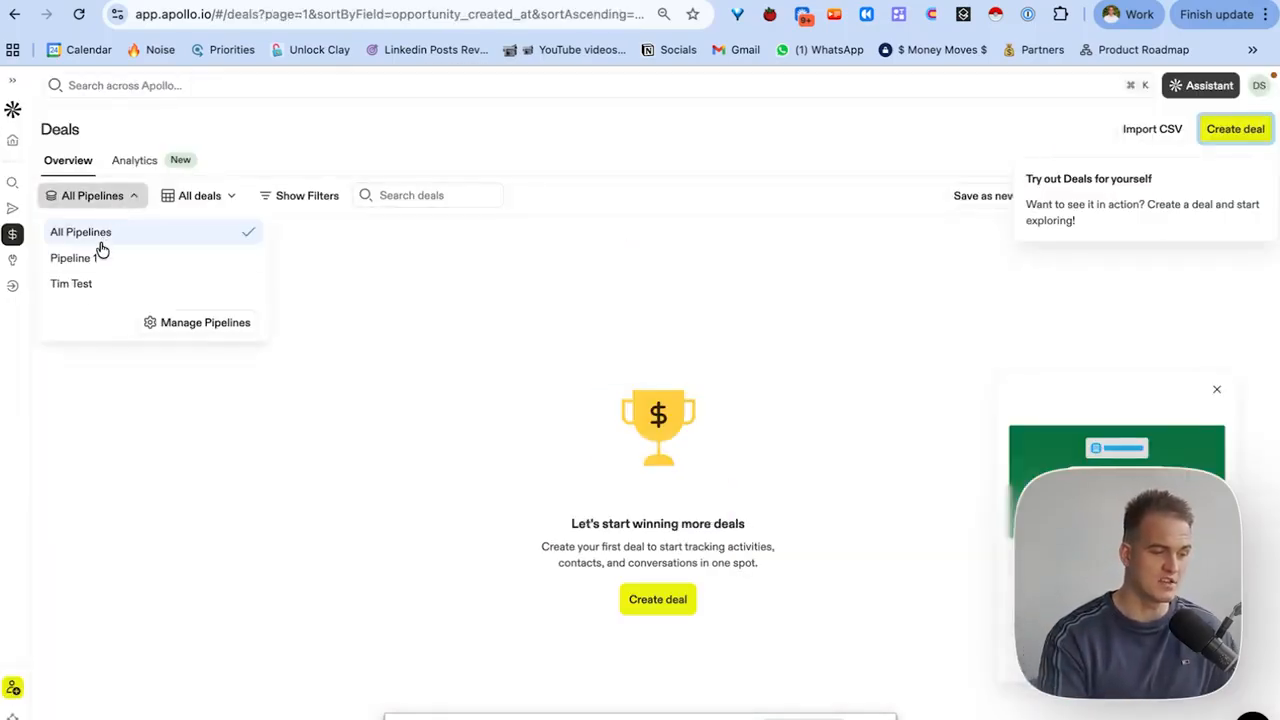
pyautogui.click(793, 169)
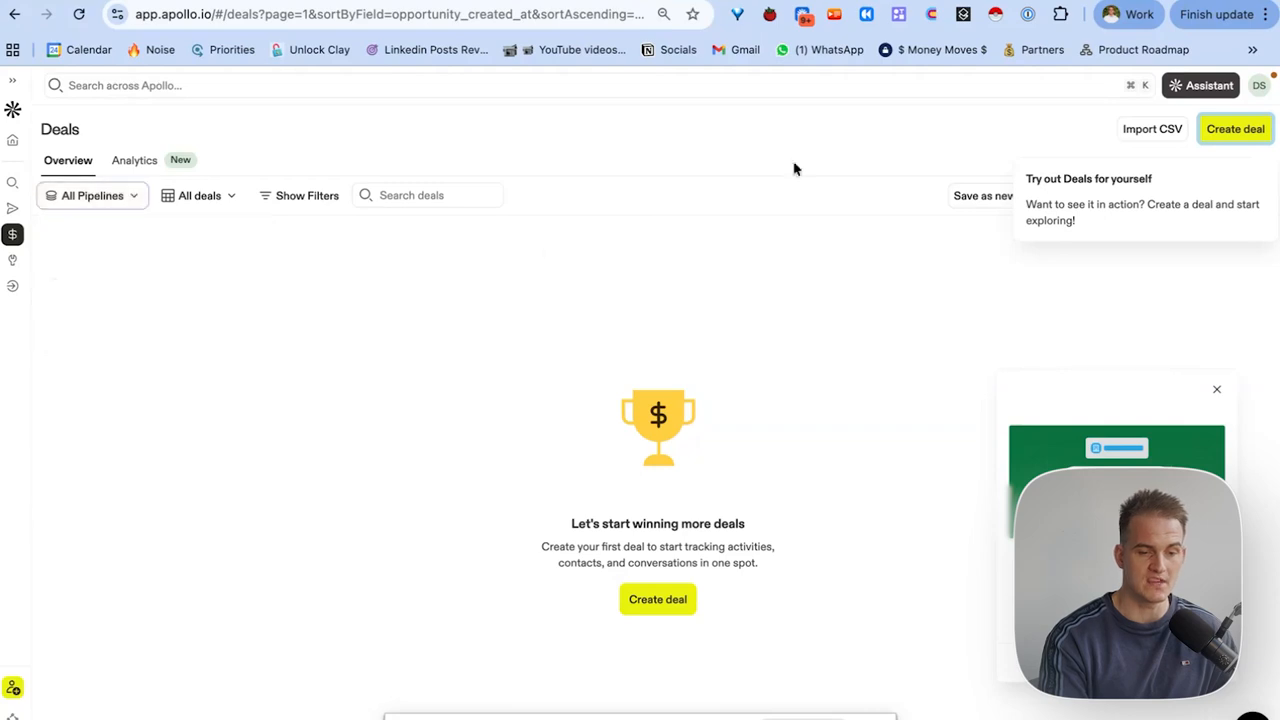
pyautogui.click(1234, 136)
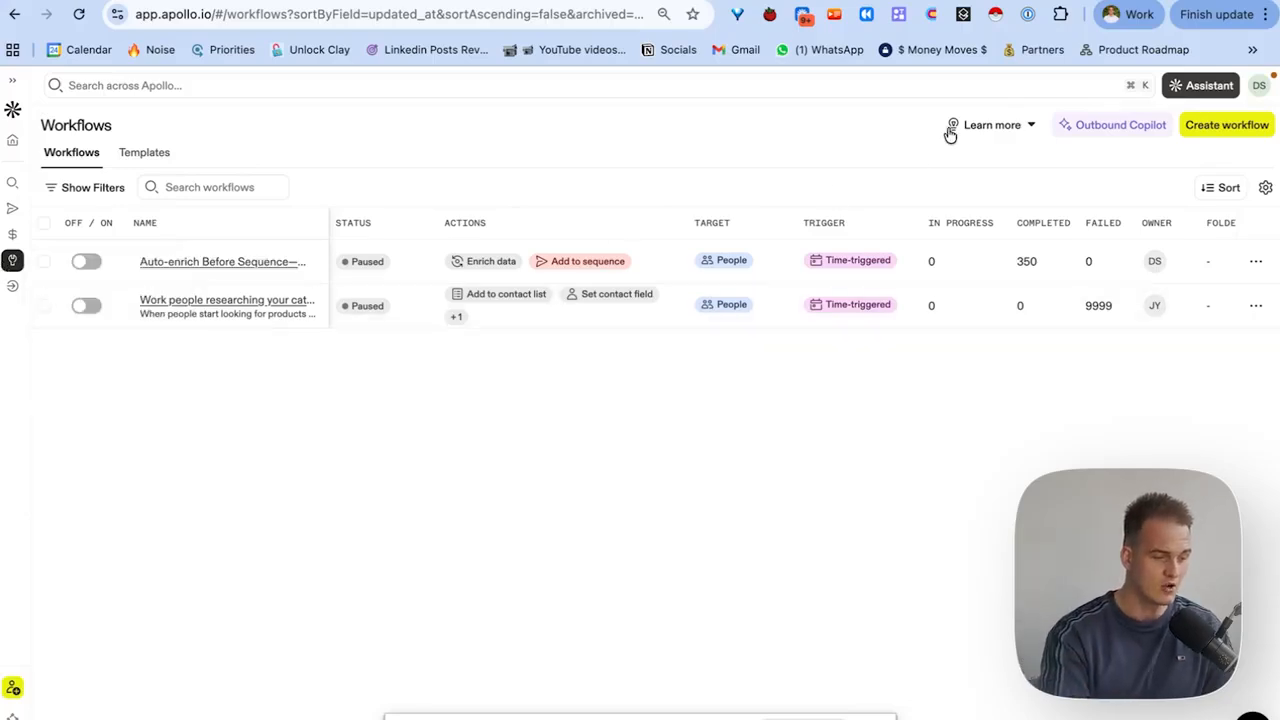
# Create a new workflow from the "No show meeting" template, leaving the contact stage unselected.
pyautogui.click(1226, 131)
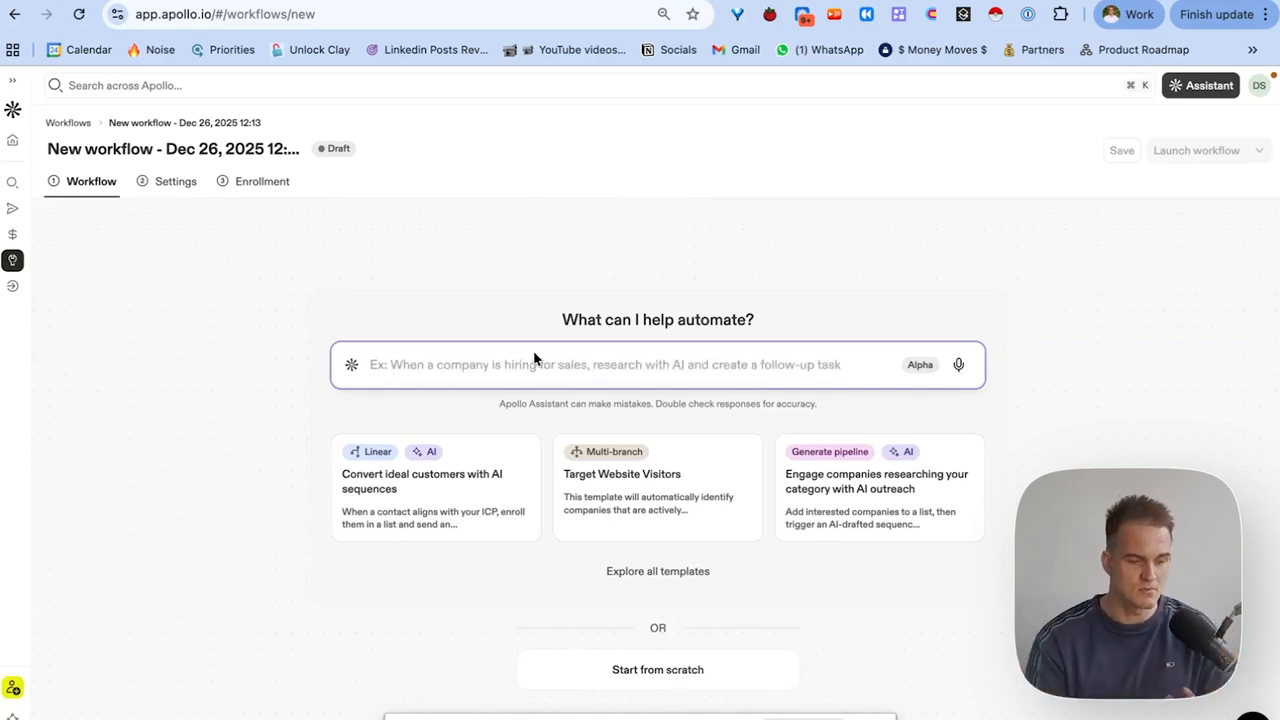
pyautogui.click(648, 572)
pyautogui.scroll(-10, 605, 470)
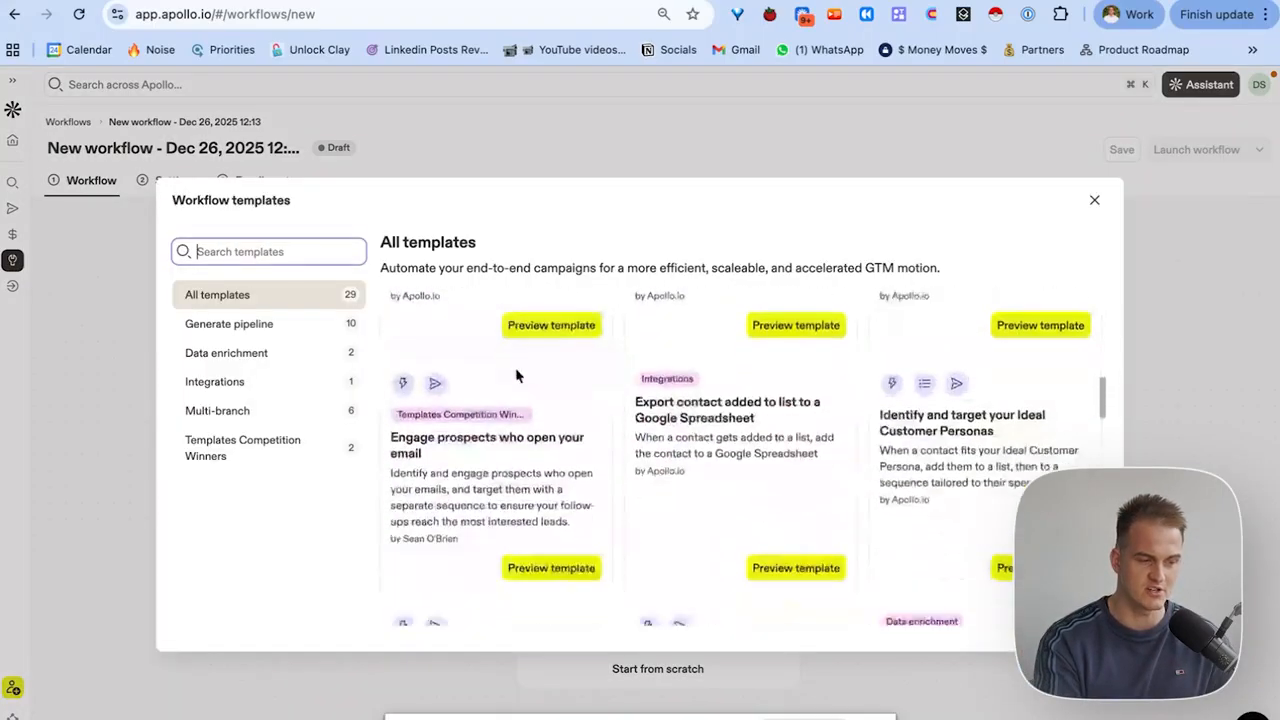
pyautogui.scroll(-2, 675, 375)
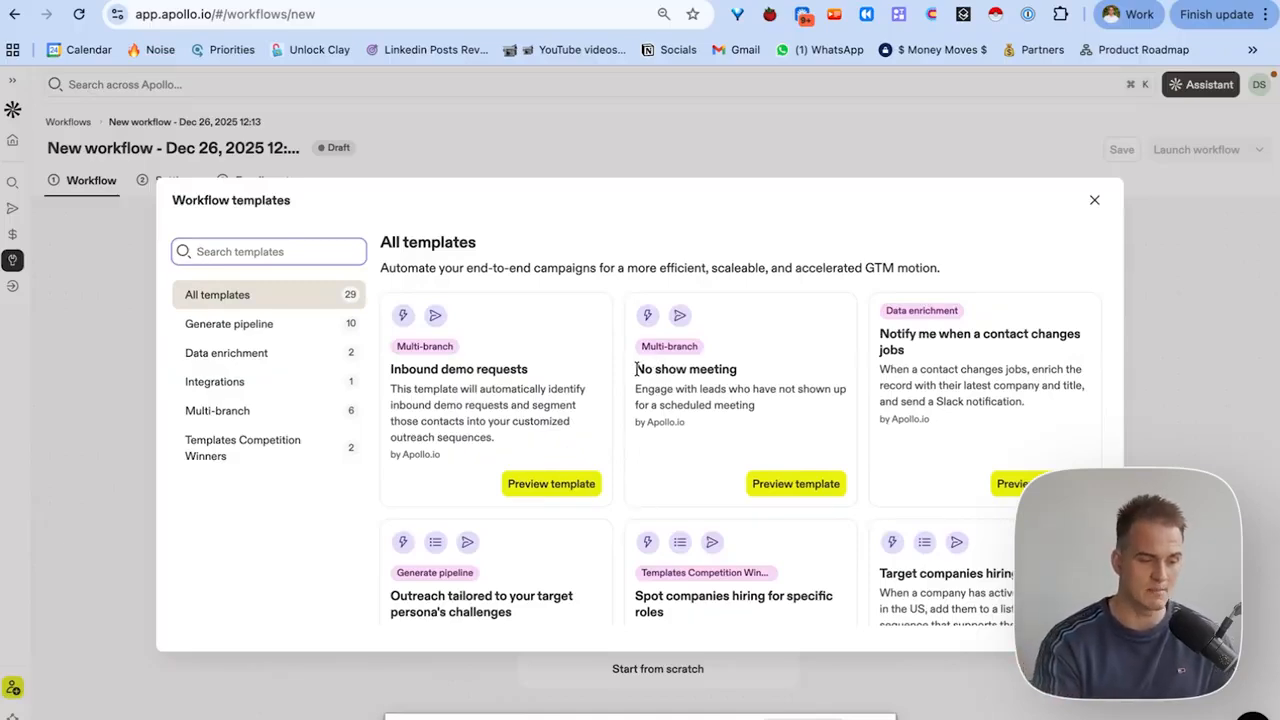
pyautogui.moveTo(634, 369); pyautogui.dragTo(735, 370)
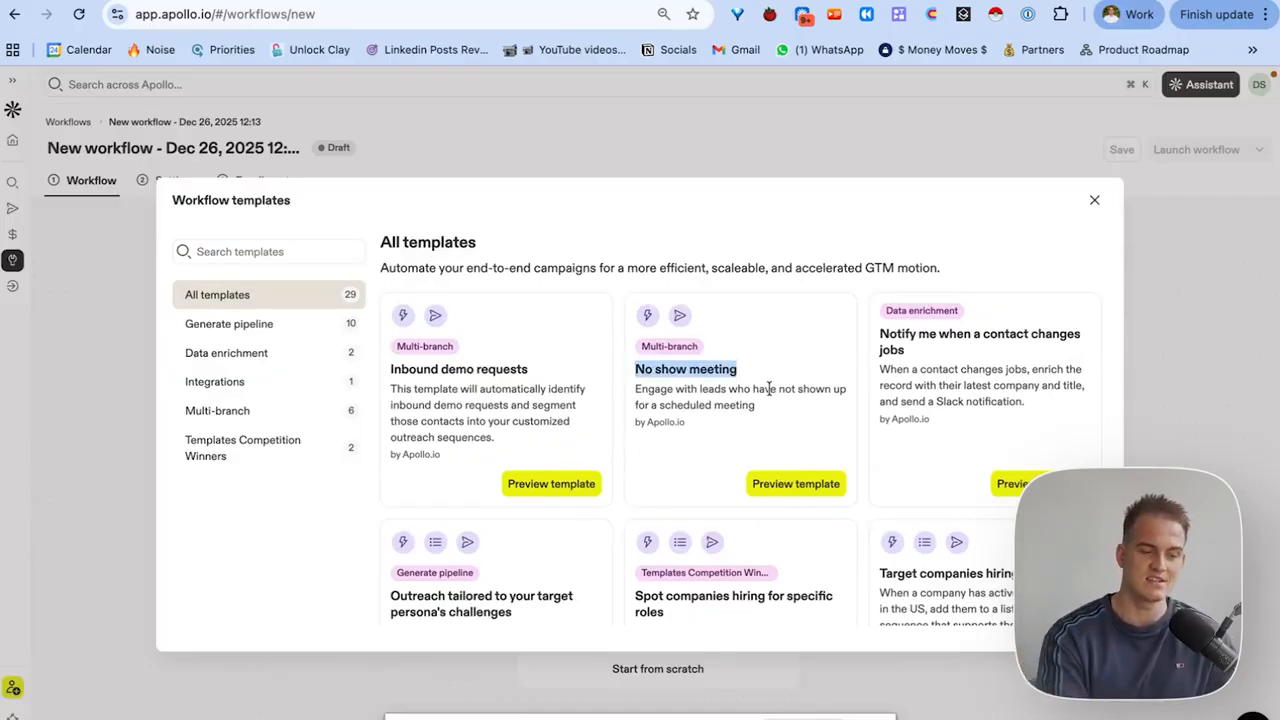
pyautogui.click(803, 486)
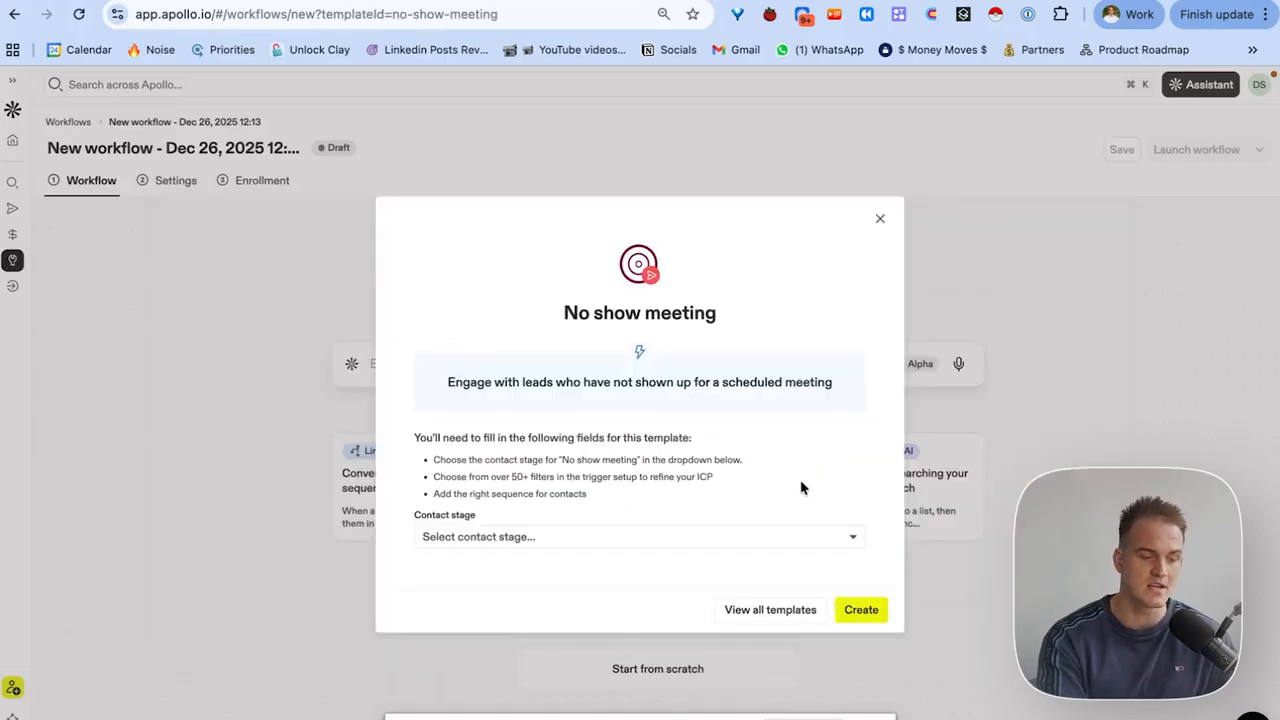
pyautogui.click(855, 610)
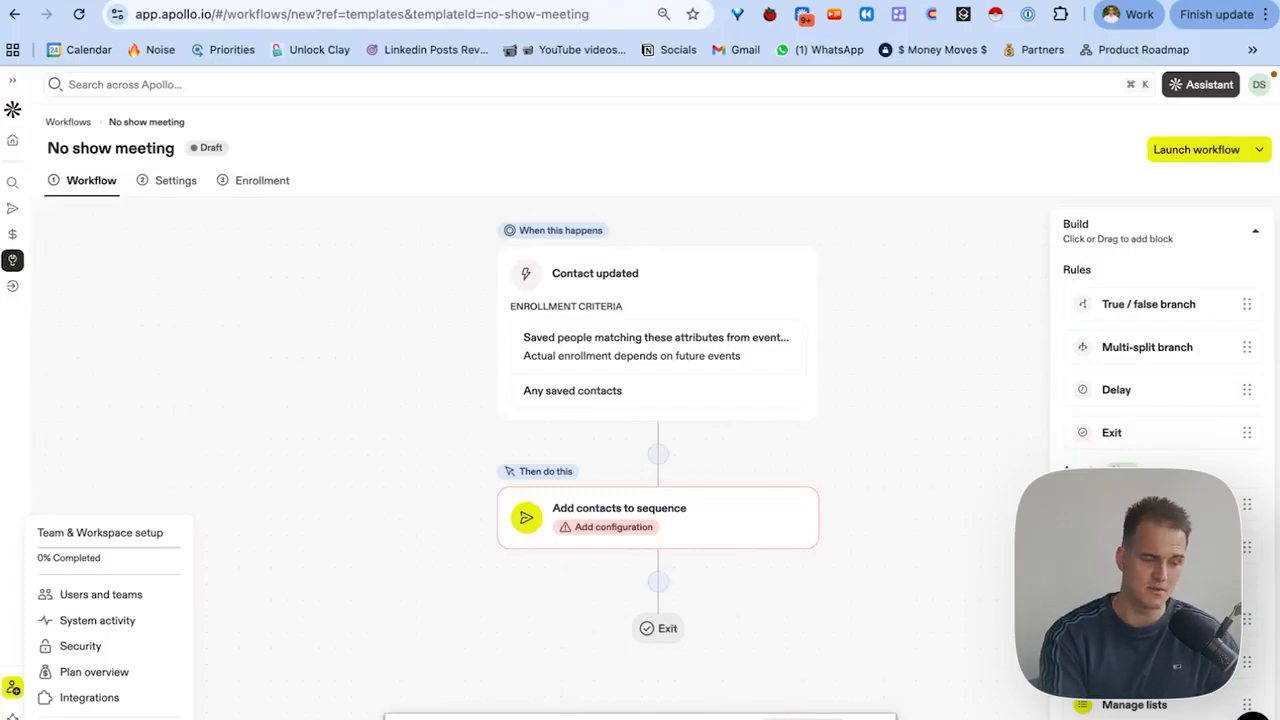
# Open the workspace integrations, search them for "smartlead" and clear the search.
pyautogui.click(88, 698)
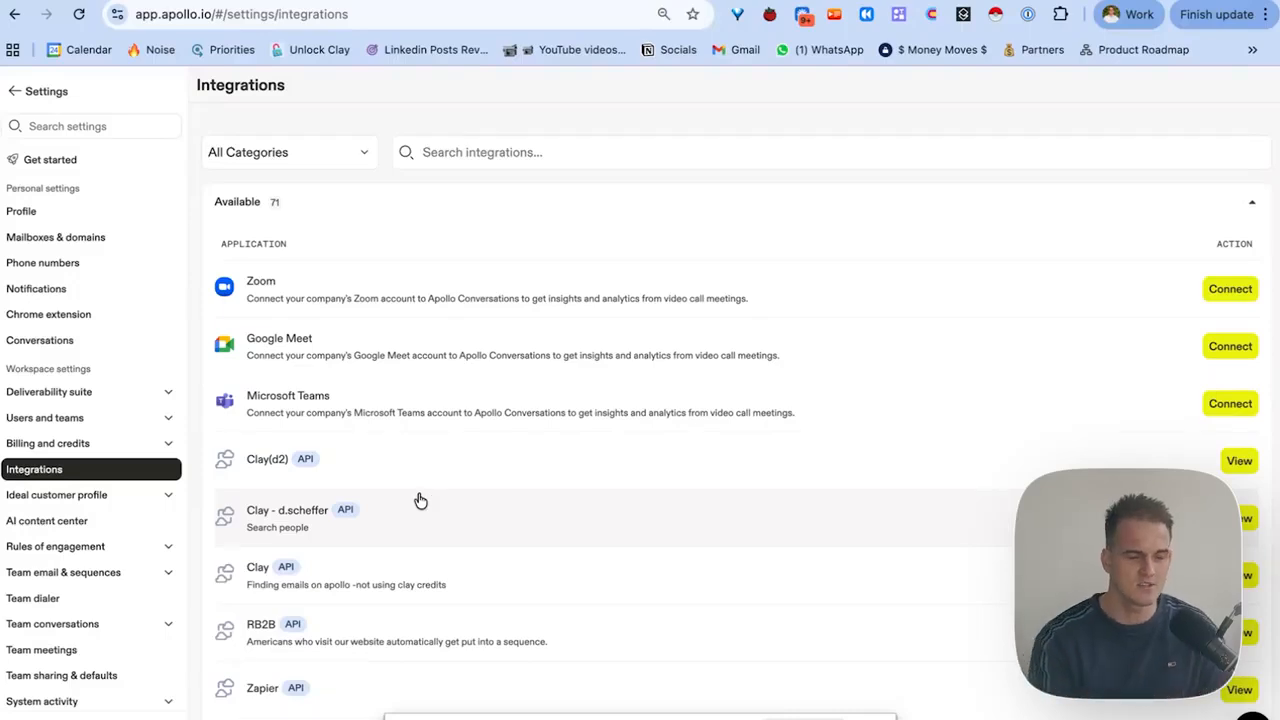
pyautogui.click(572, 148)
pyautogui.write('smartlead')
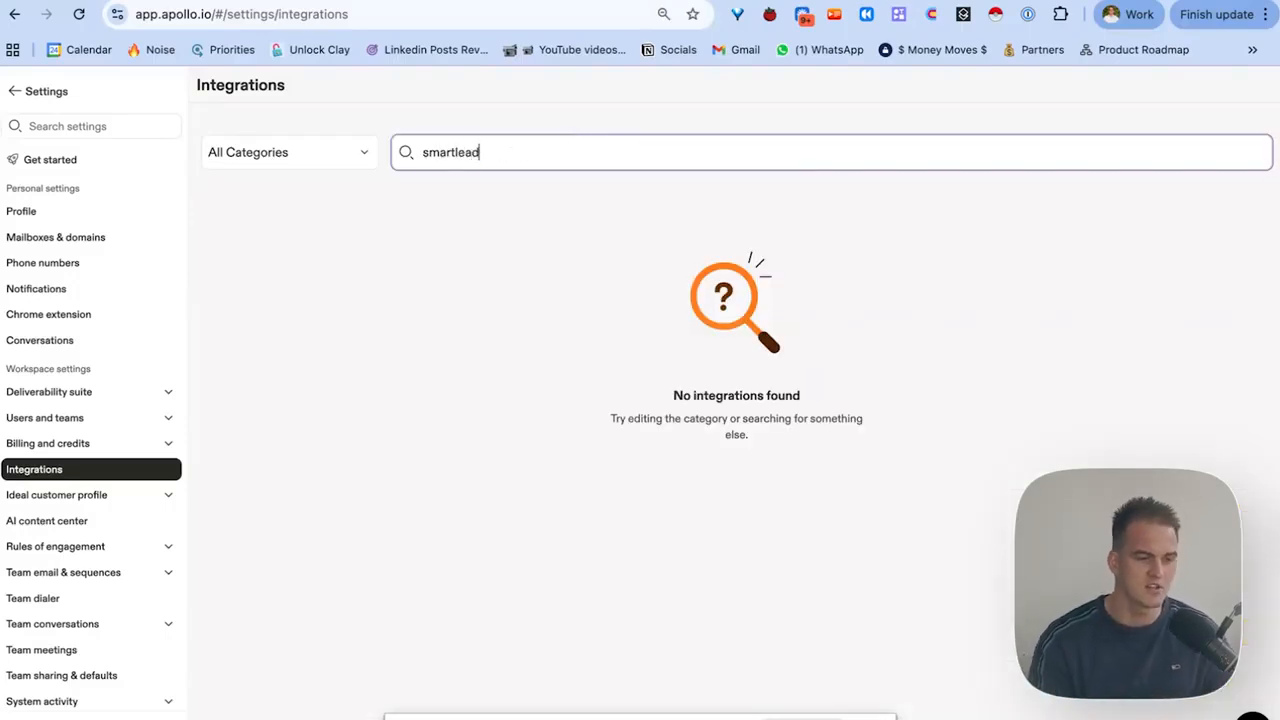
pyautogui.press('super+a')
pyautogui.press('BackSpace')
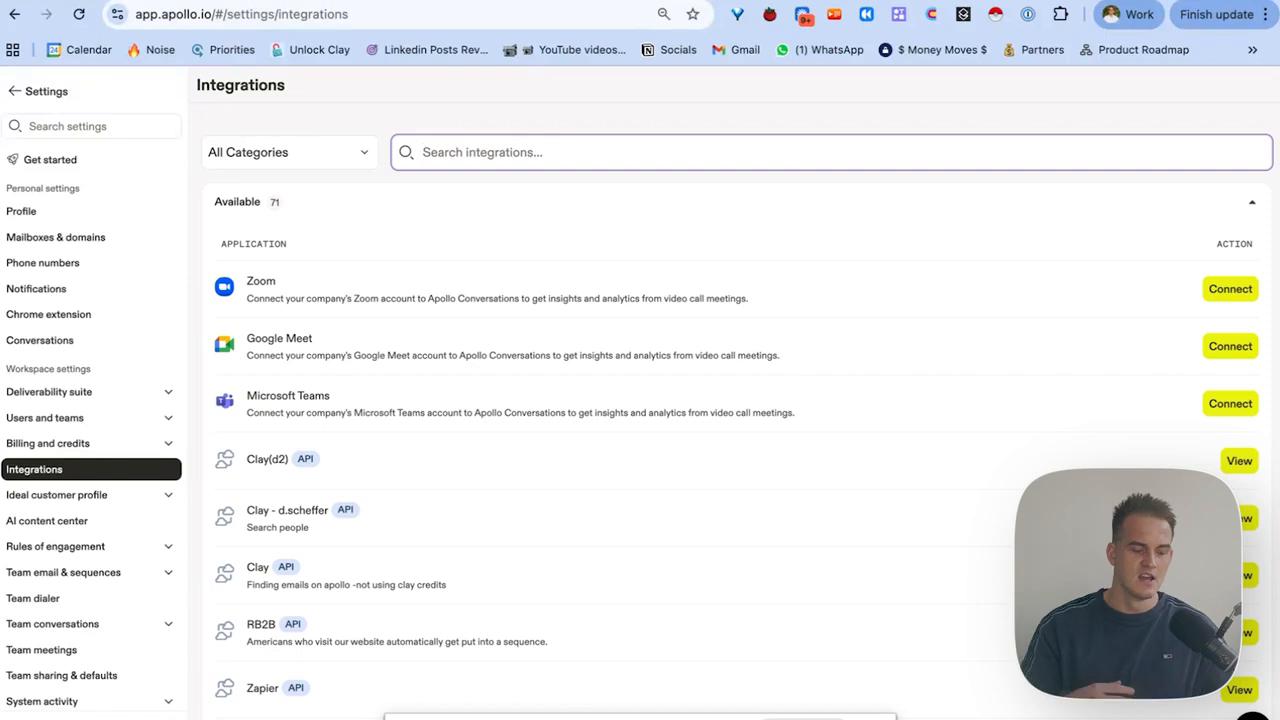
# Search the integrations for "CLay", clear the search and browse the full list of available integrations.
pyautogui.write('CLay')
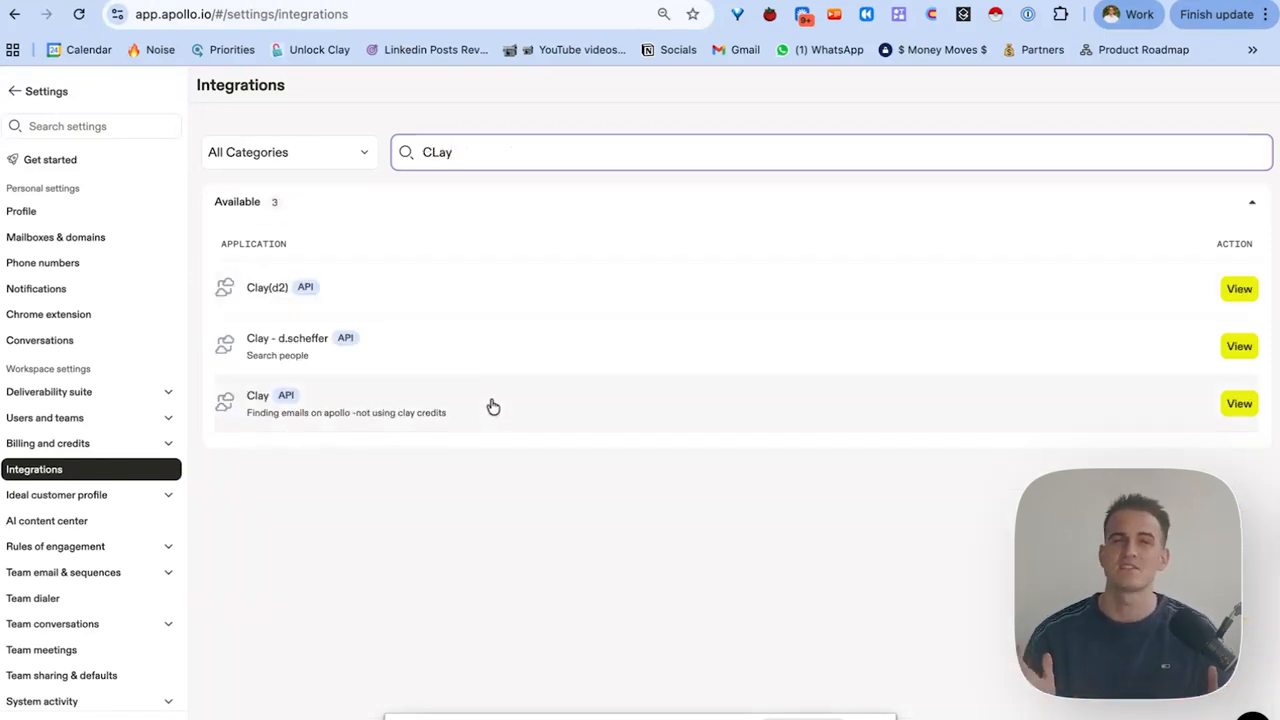
pyautogui.press('super+a')
pyautogui.press('BackSpace')
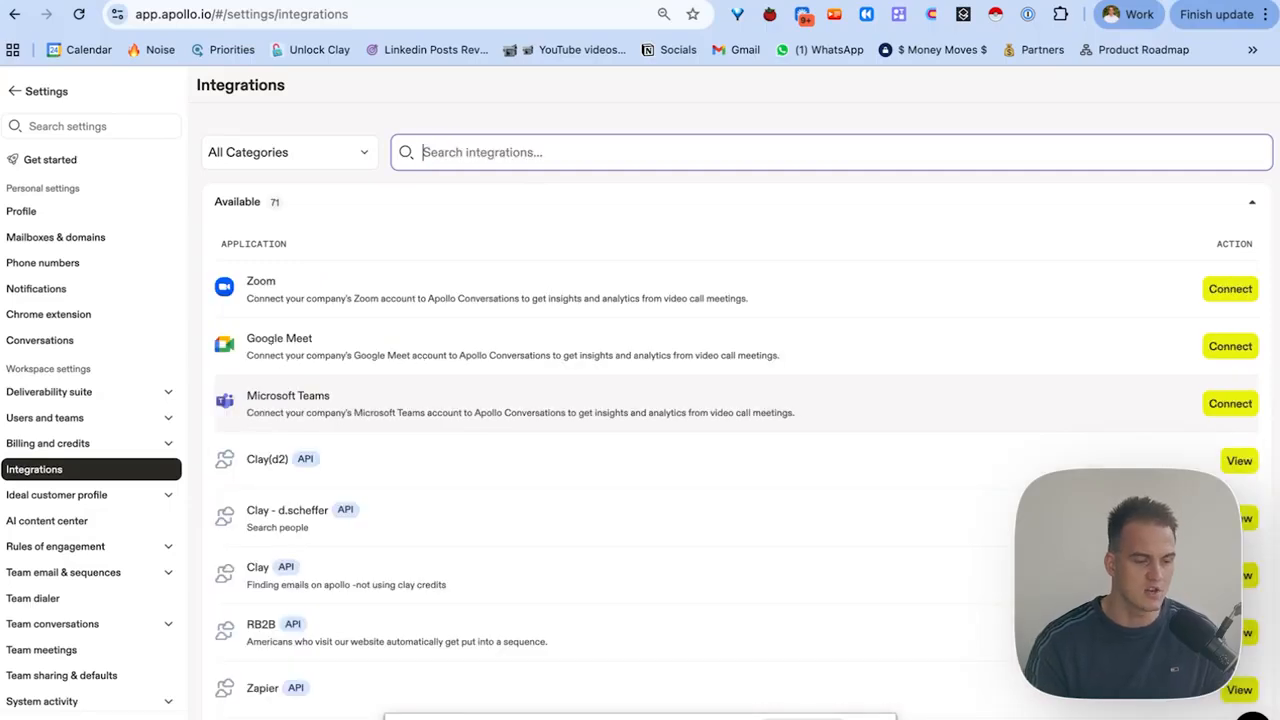
pyautogui.scroll(-10, 442, 408)
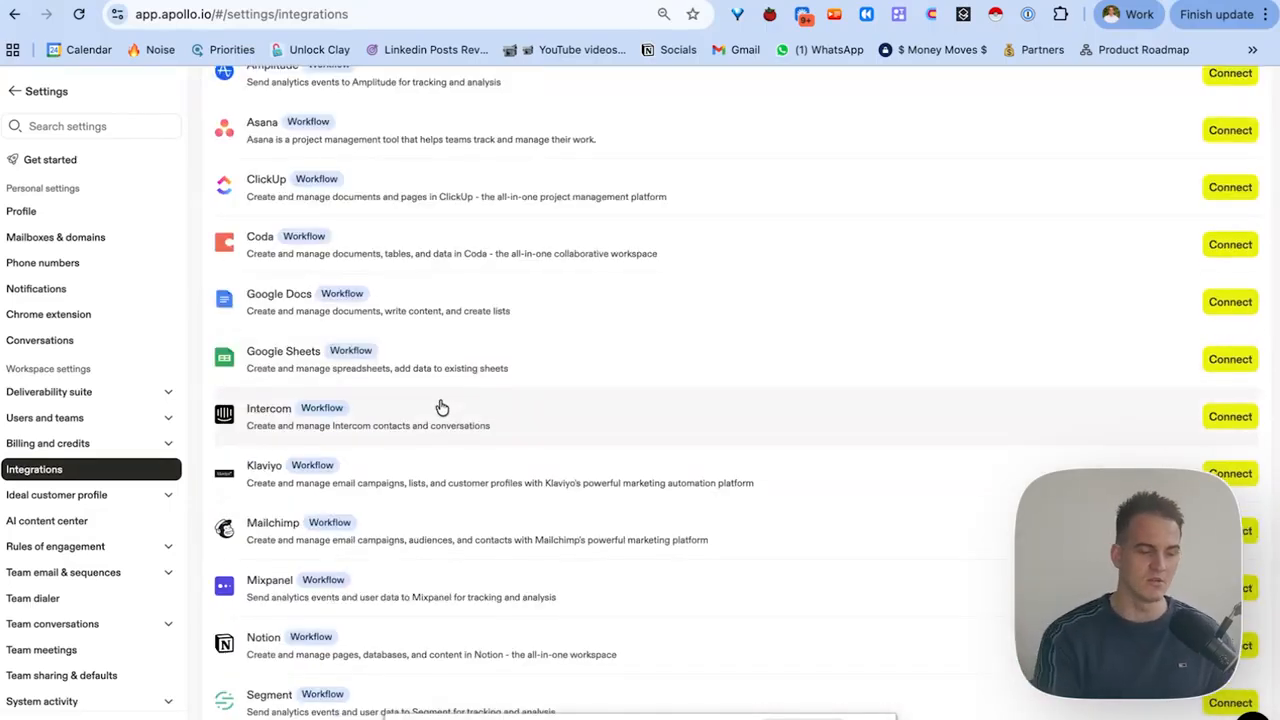